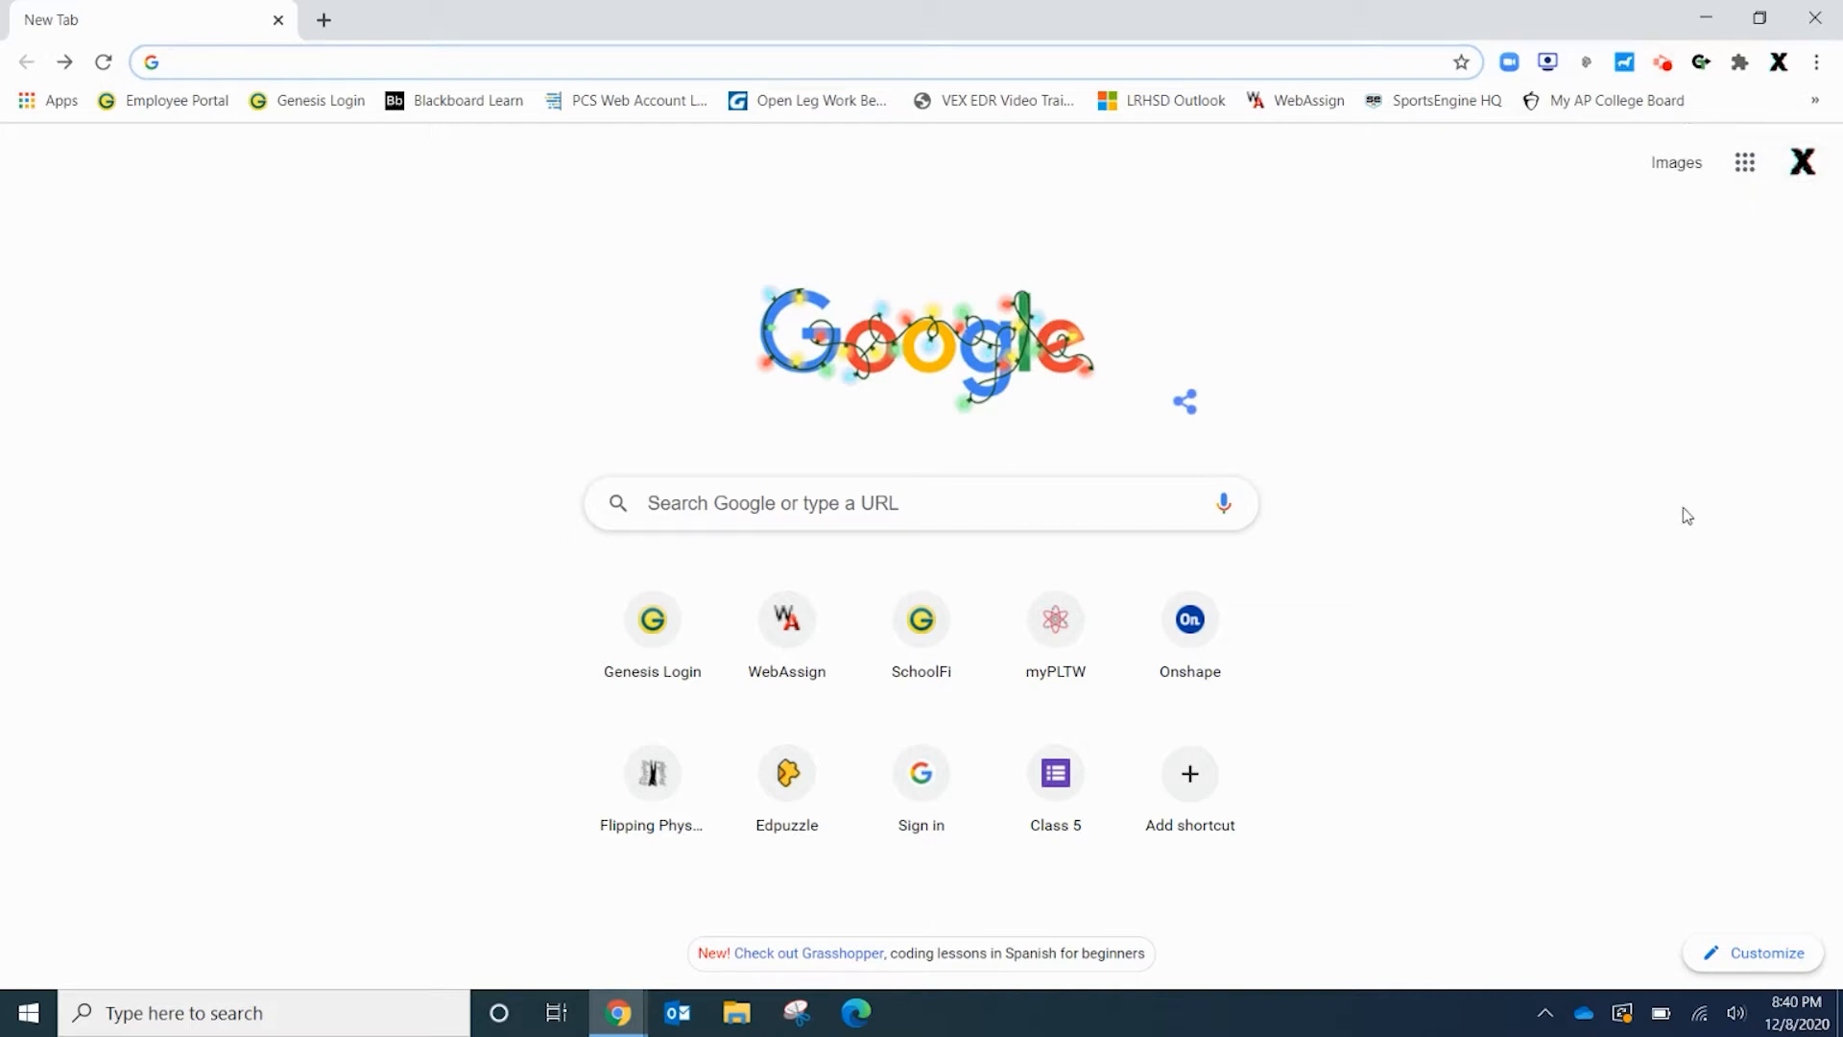
Open the Google apps launcher from Chrome's new tab page
{"action": "left_click", "coordinate": [1744, 164]}
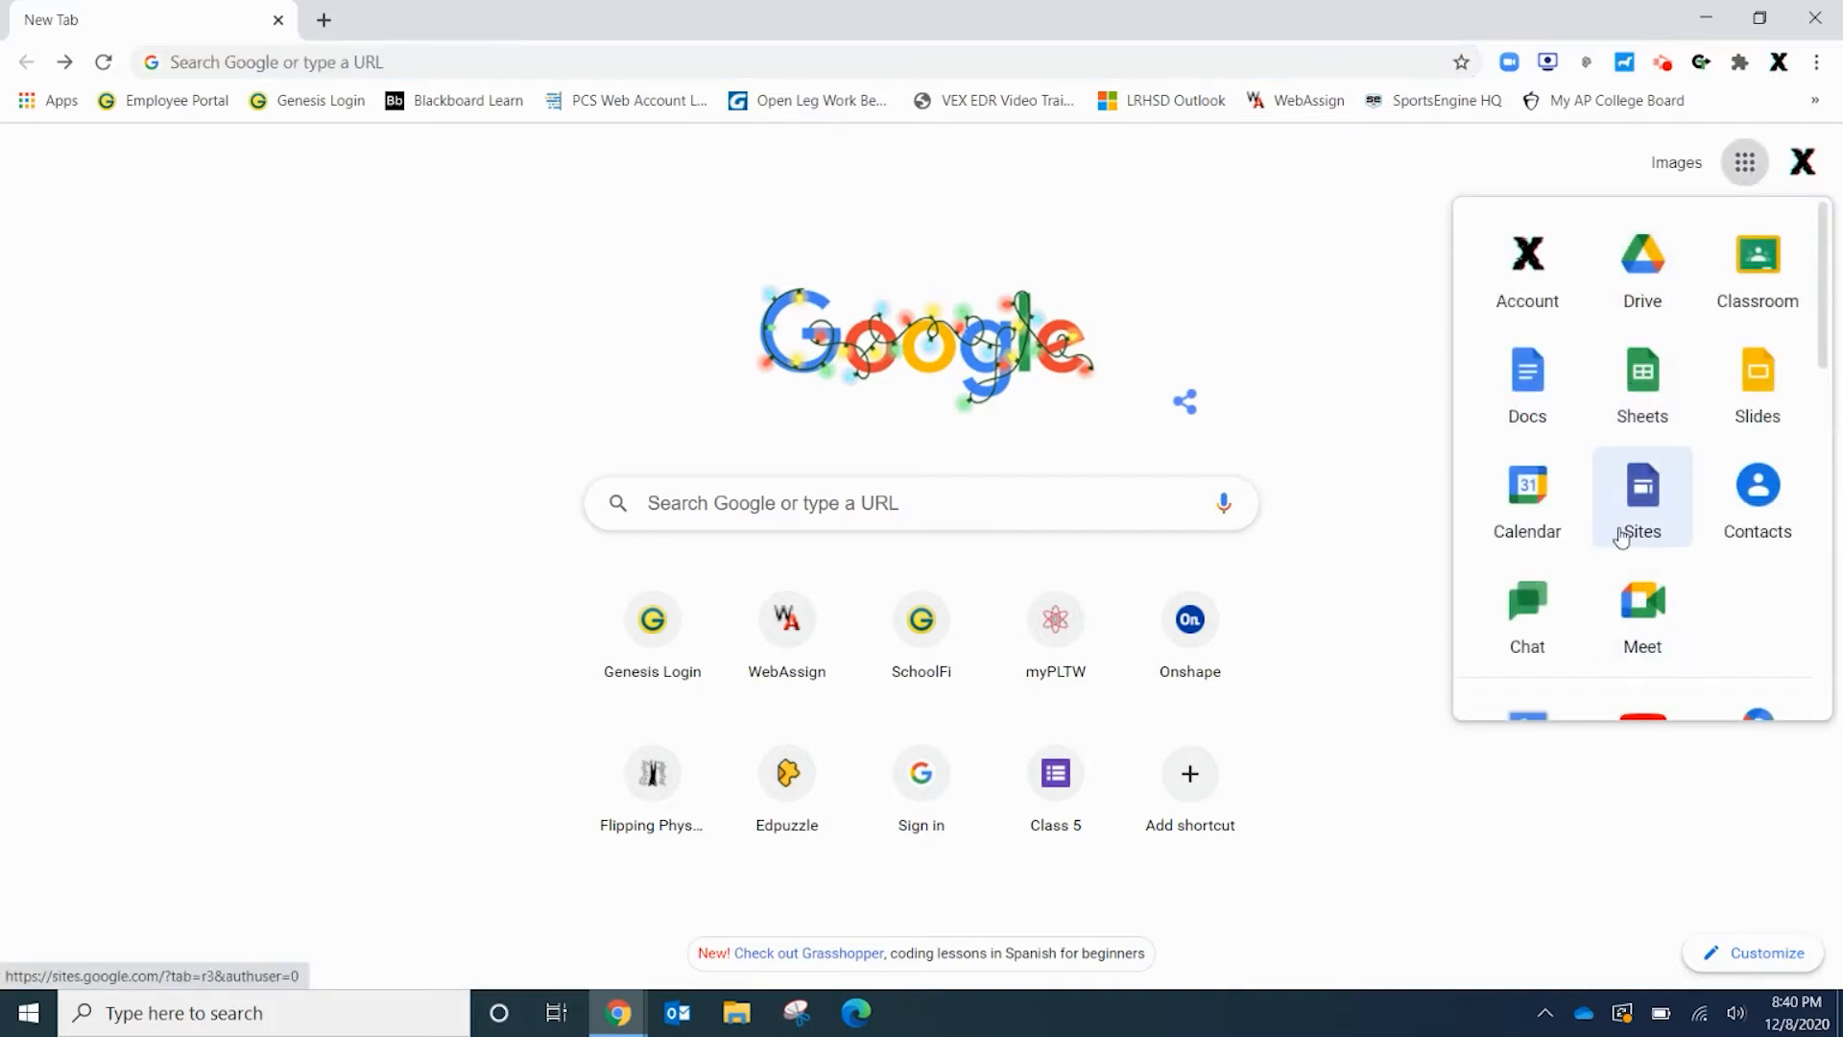
Open Google Sites, look through the template gallery, then return to the Sites home page
{"action": "left_click", "coordinate": [1648, 500]}
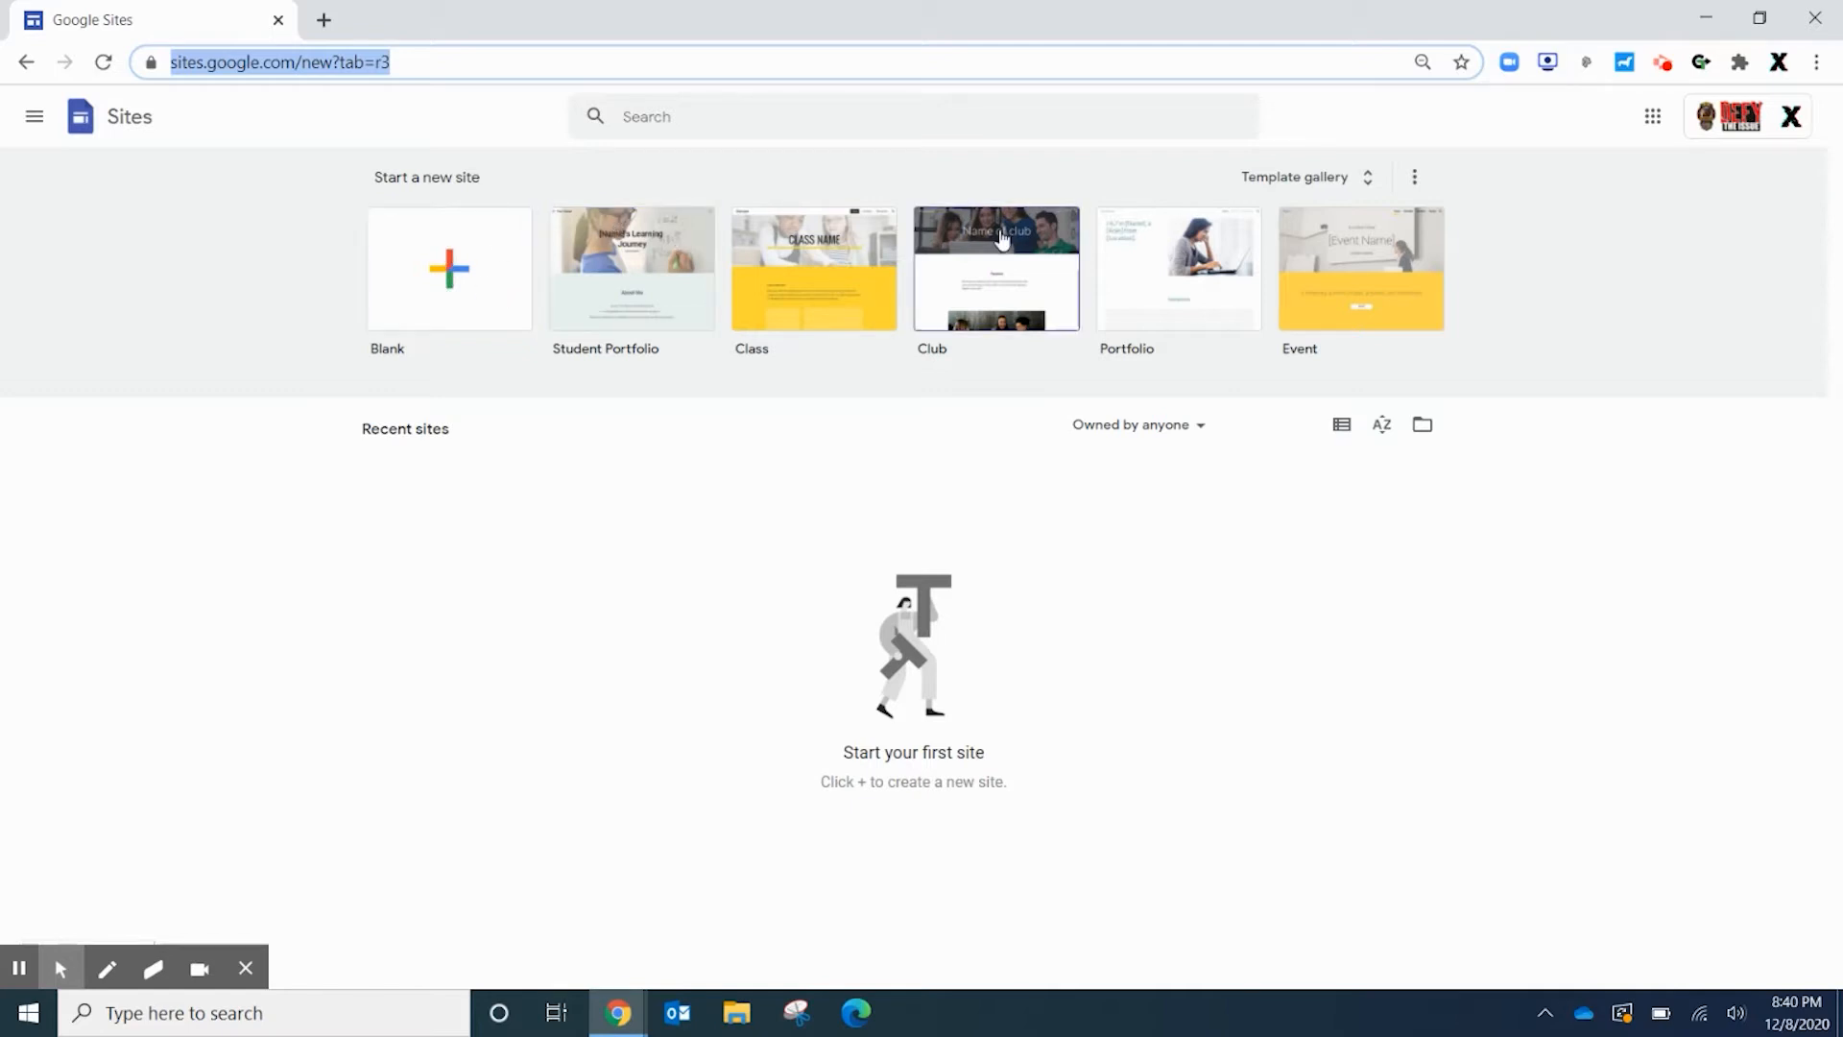
{"action": "left_click", "coordinate": [1348, 177]}
{"action": "scroll", "coordinate": [891, 825], "scroll_direction": "down", "scroll_amount": 1}
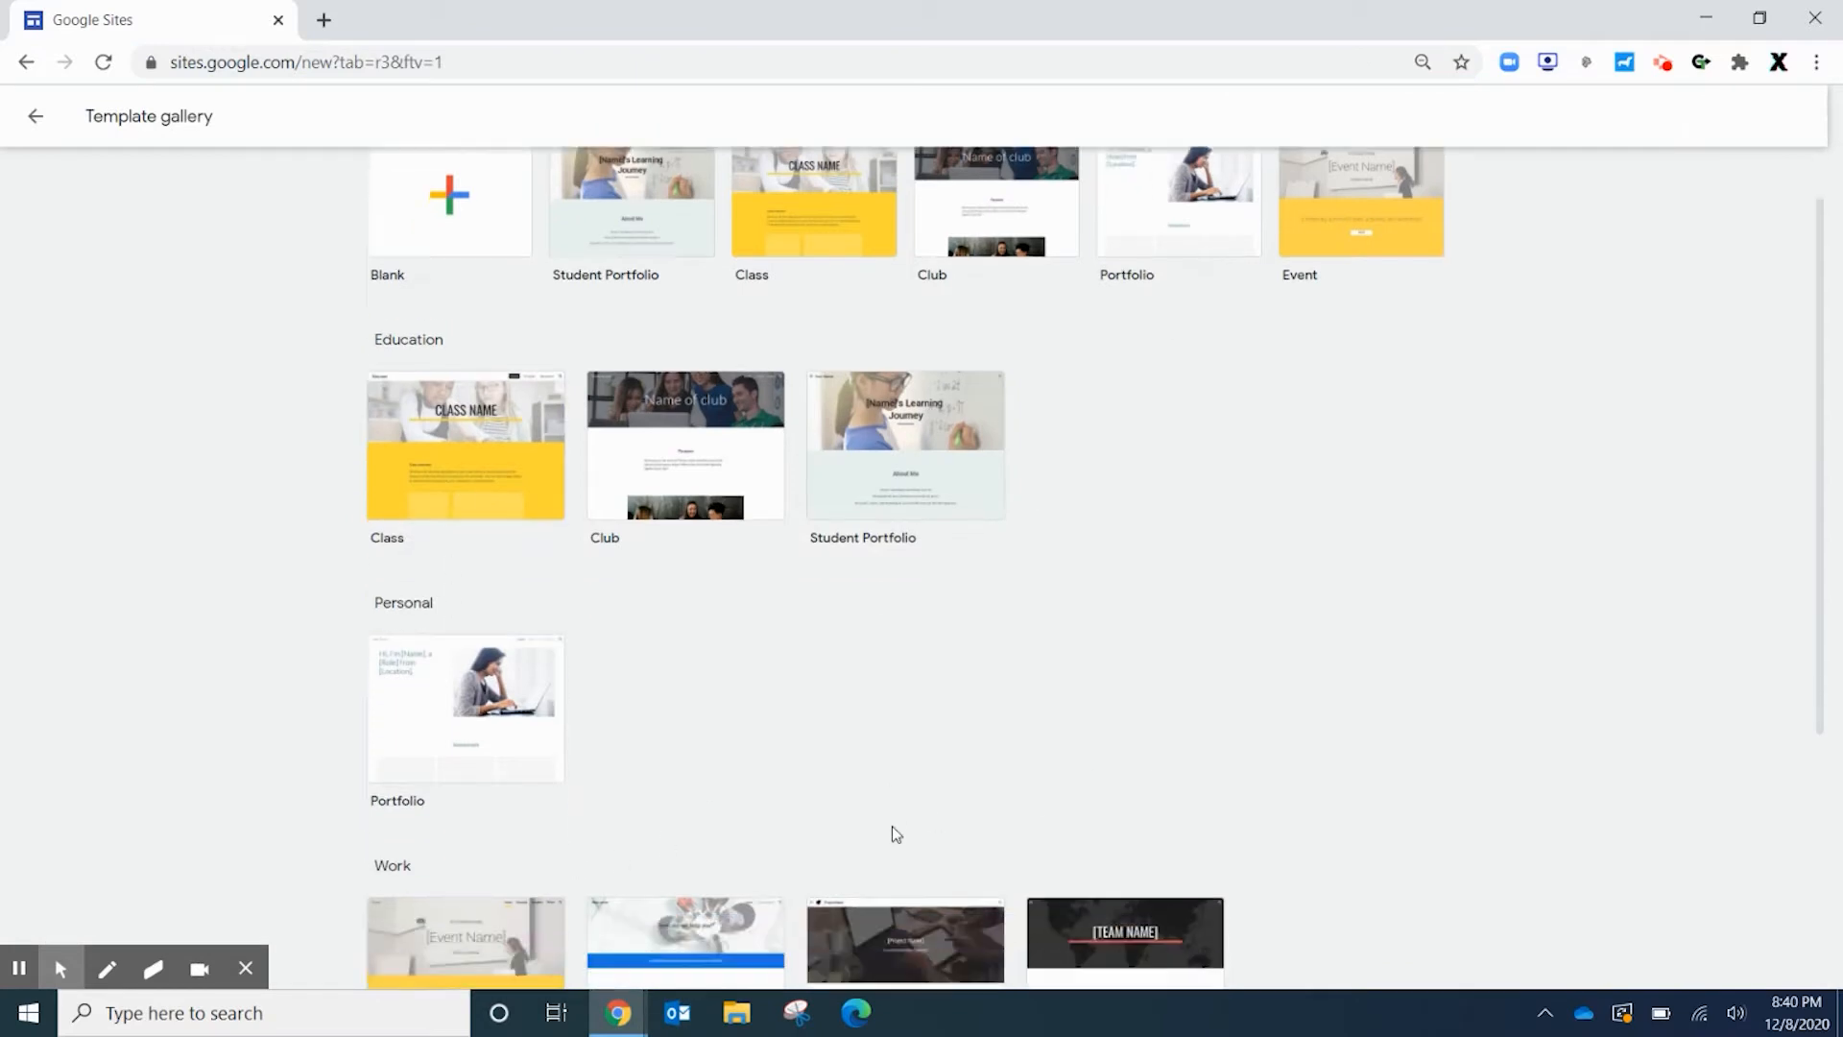
{"action": "scroll", "coordinate": [883, 805], "scroll_direction": "up", "scroll_amount": 1}
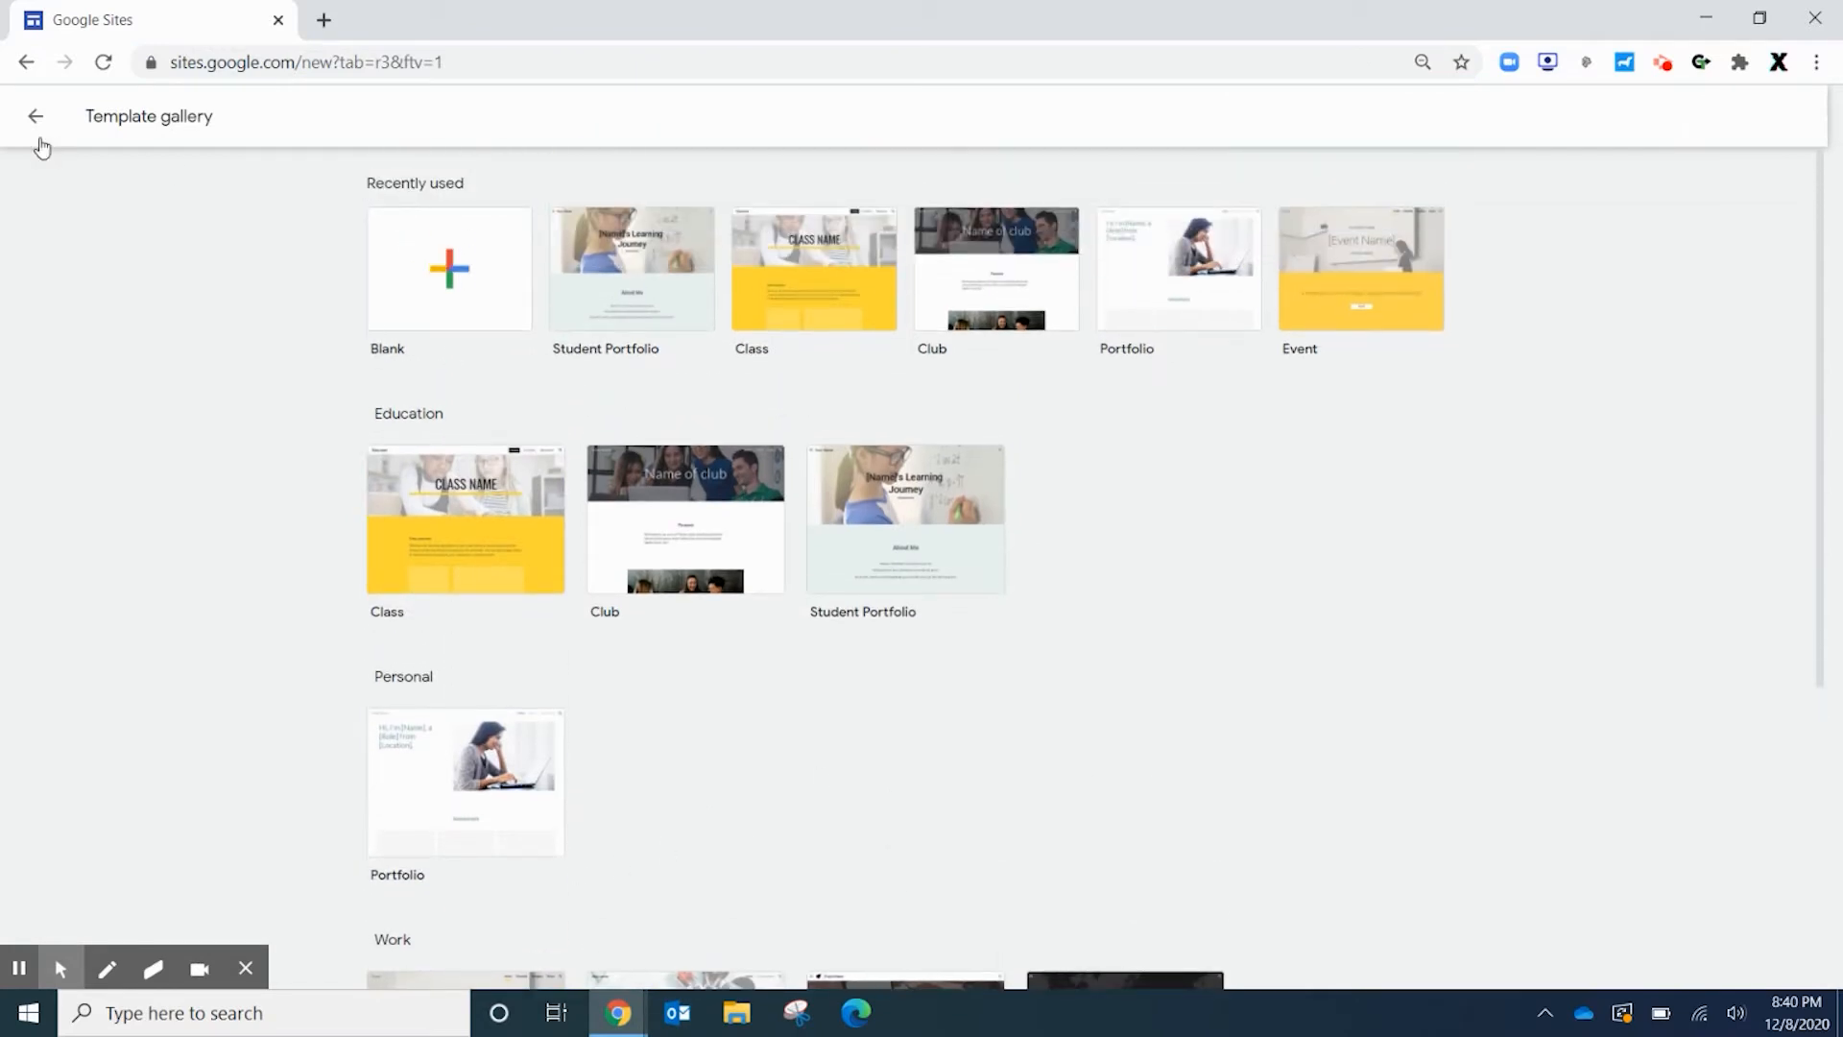
{"action": "left_click", "coordinate": [33, 117]}
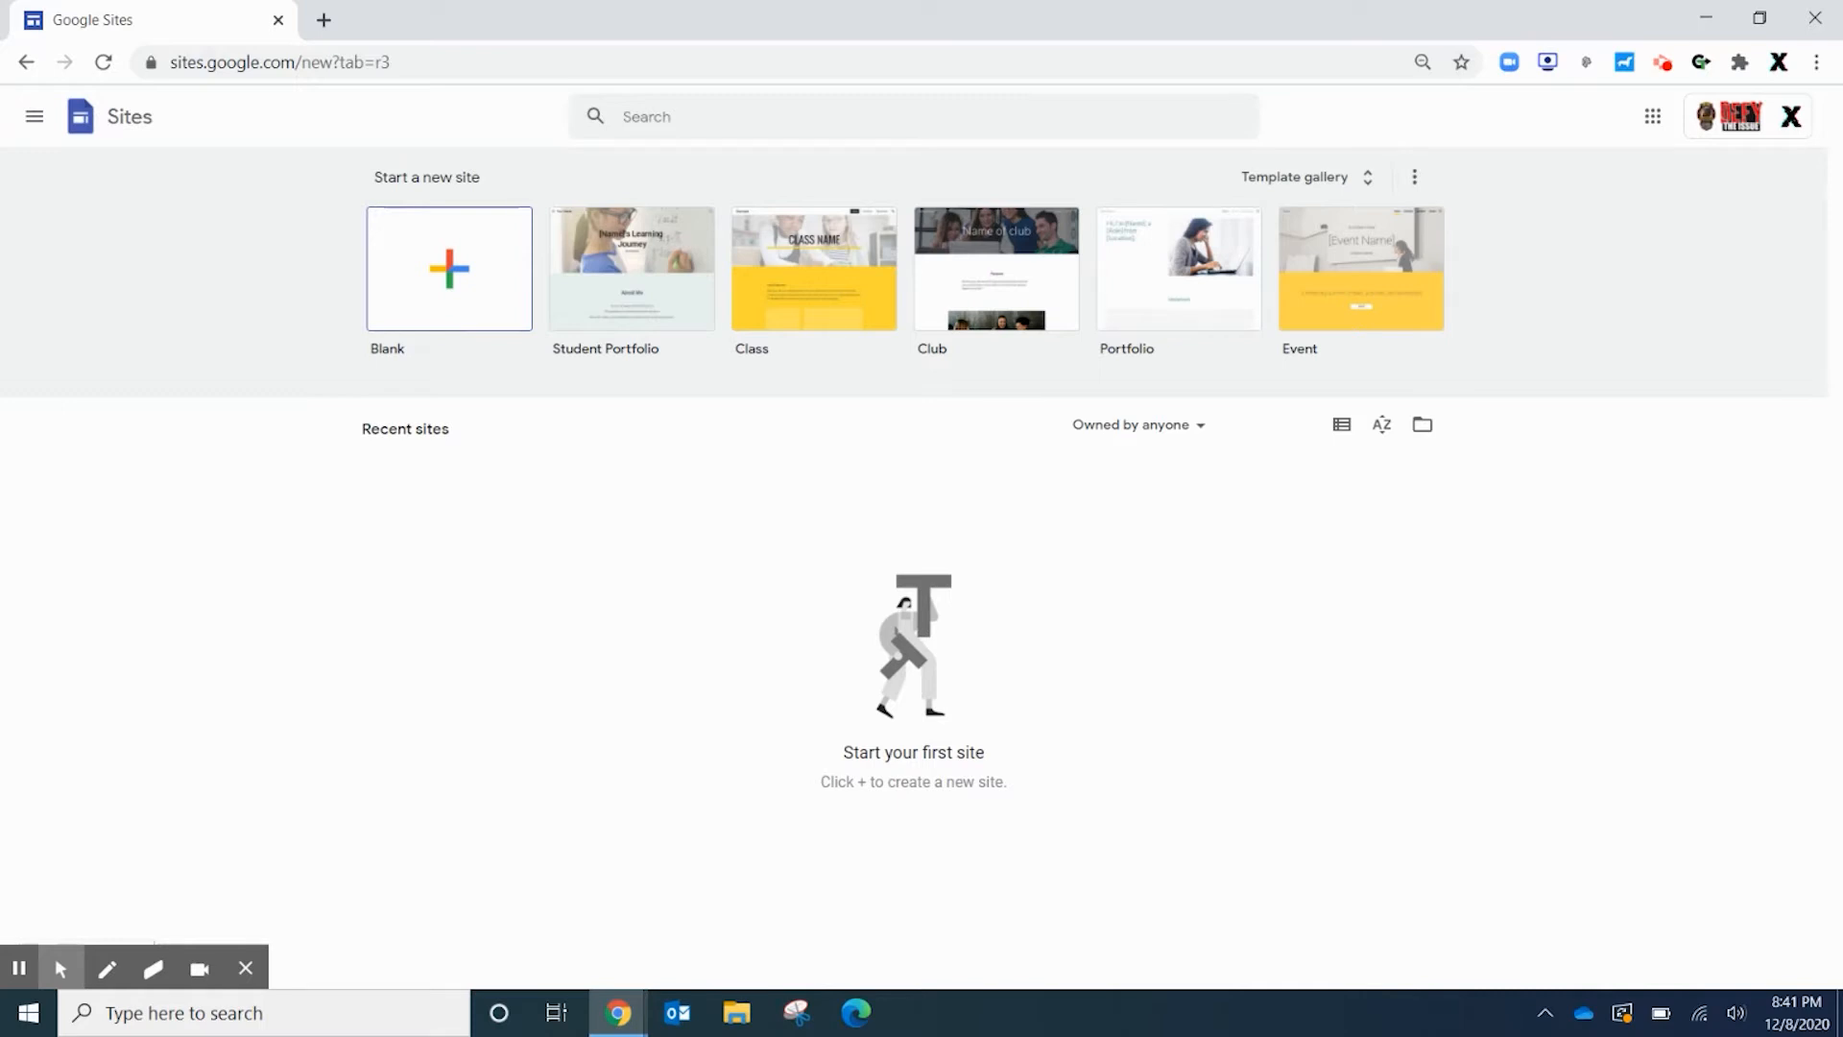
Create a blank site named with the owner's name followed by 'PLTW Portfolio'
{"action": "left_click", "coordinate": [446, 278]}
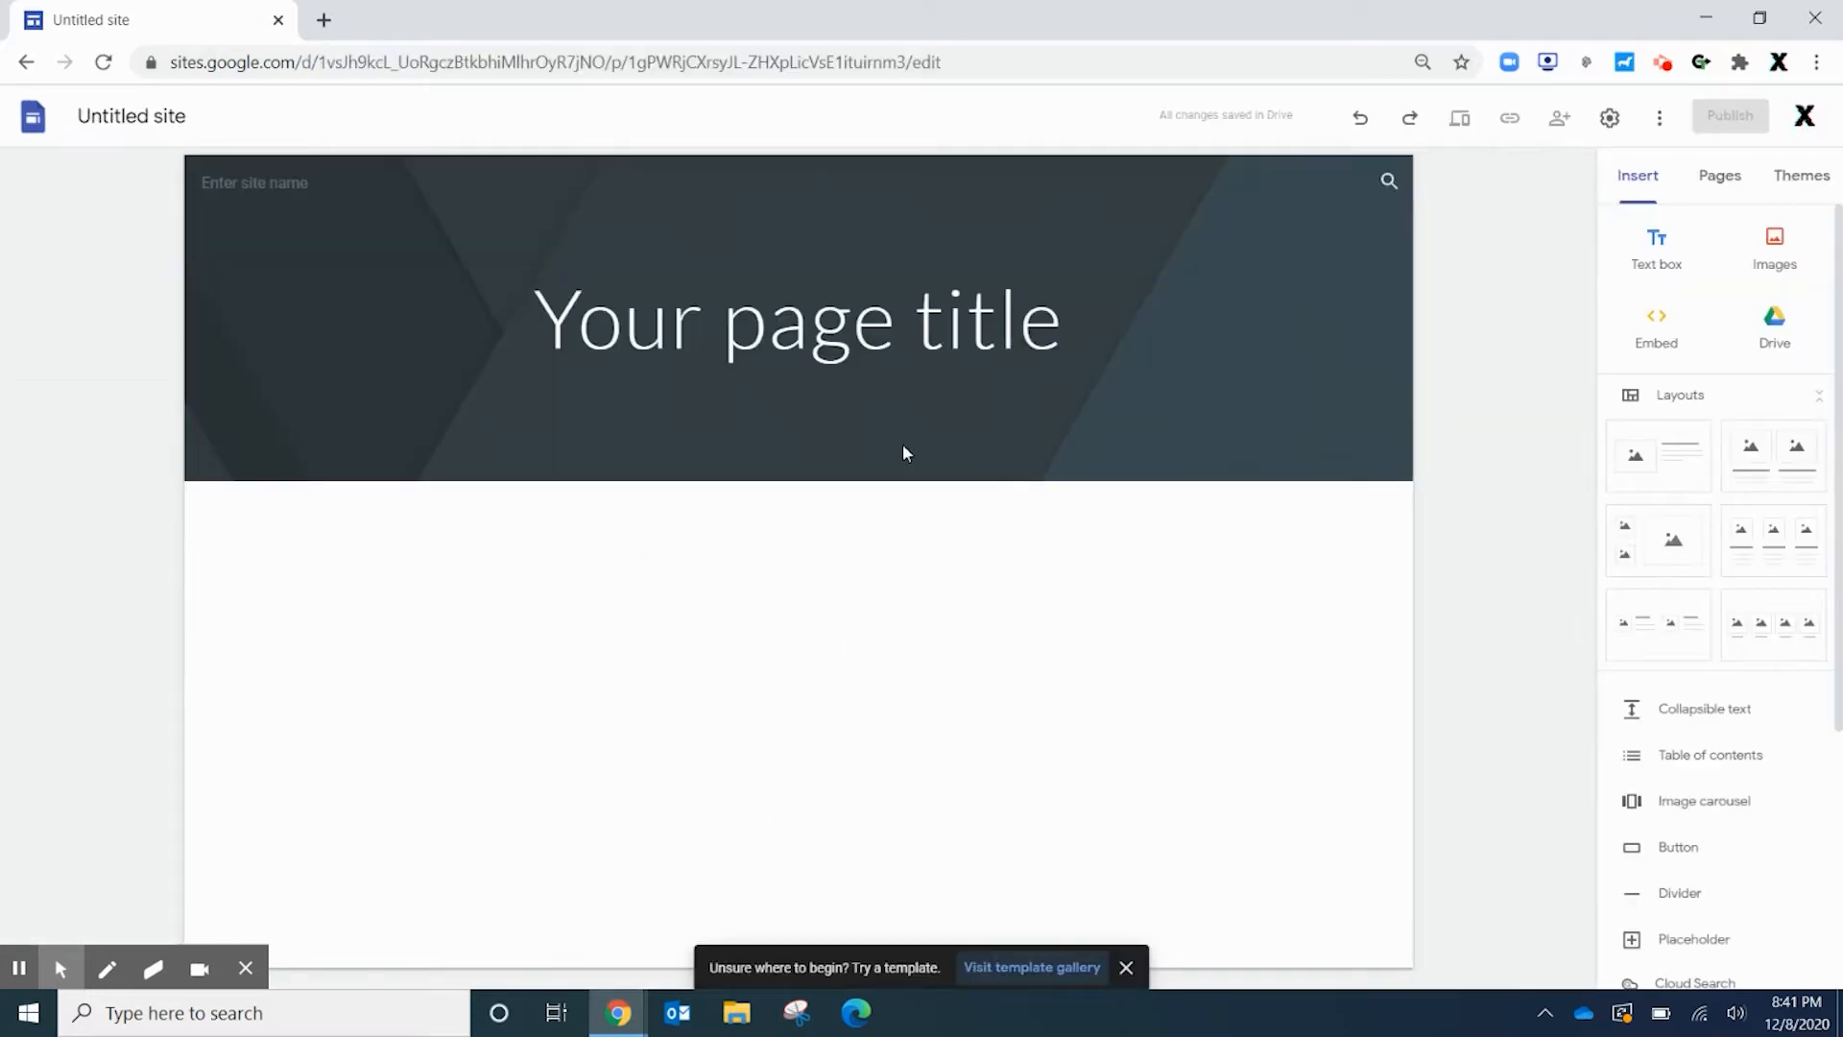
{"action": "left_click", "coordinate": [236, 185]}
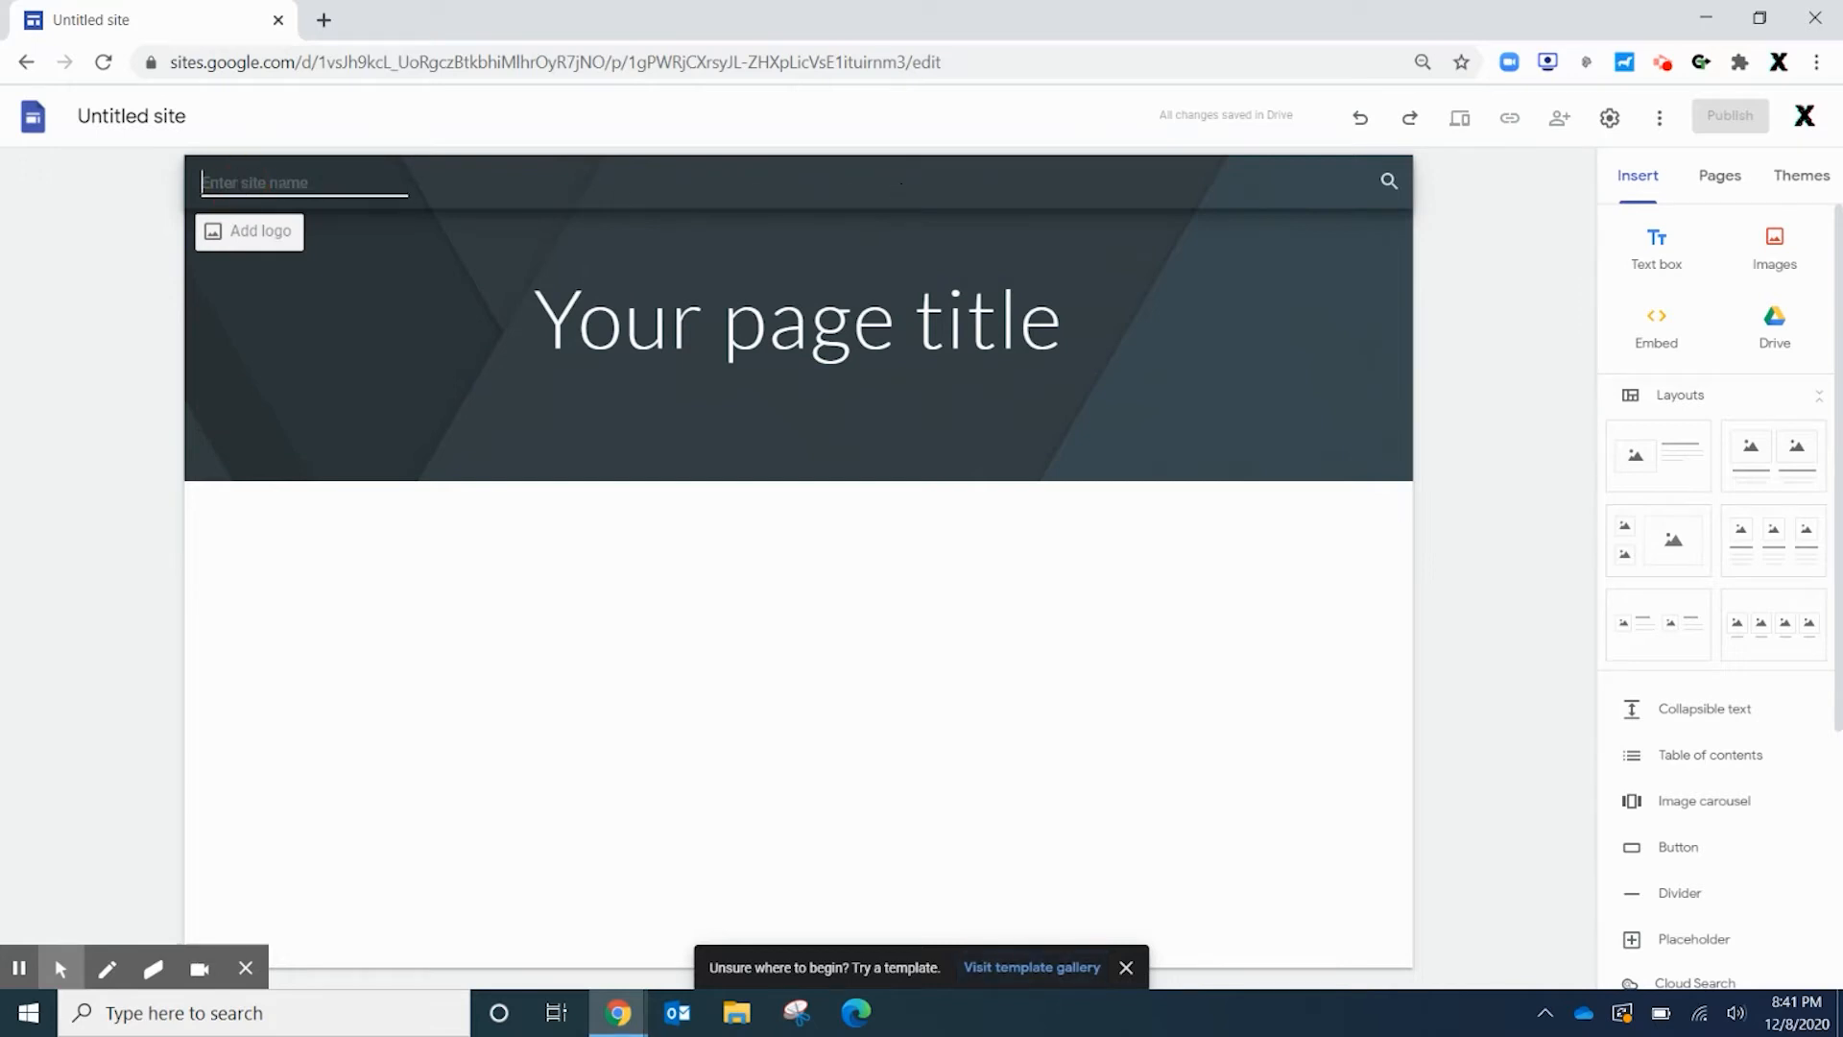
{"action": "type", "text": "Mr. Xenaki"}
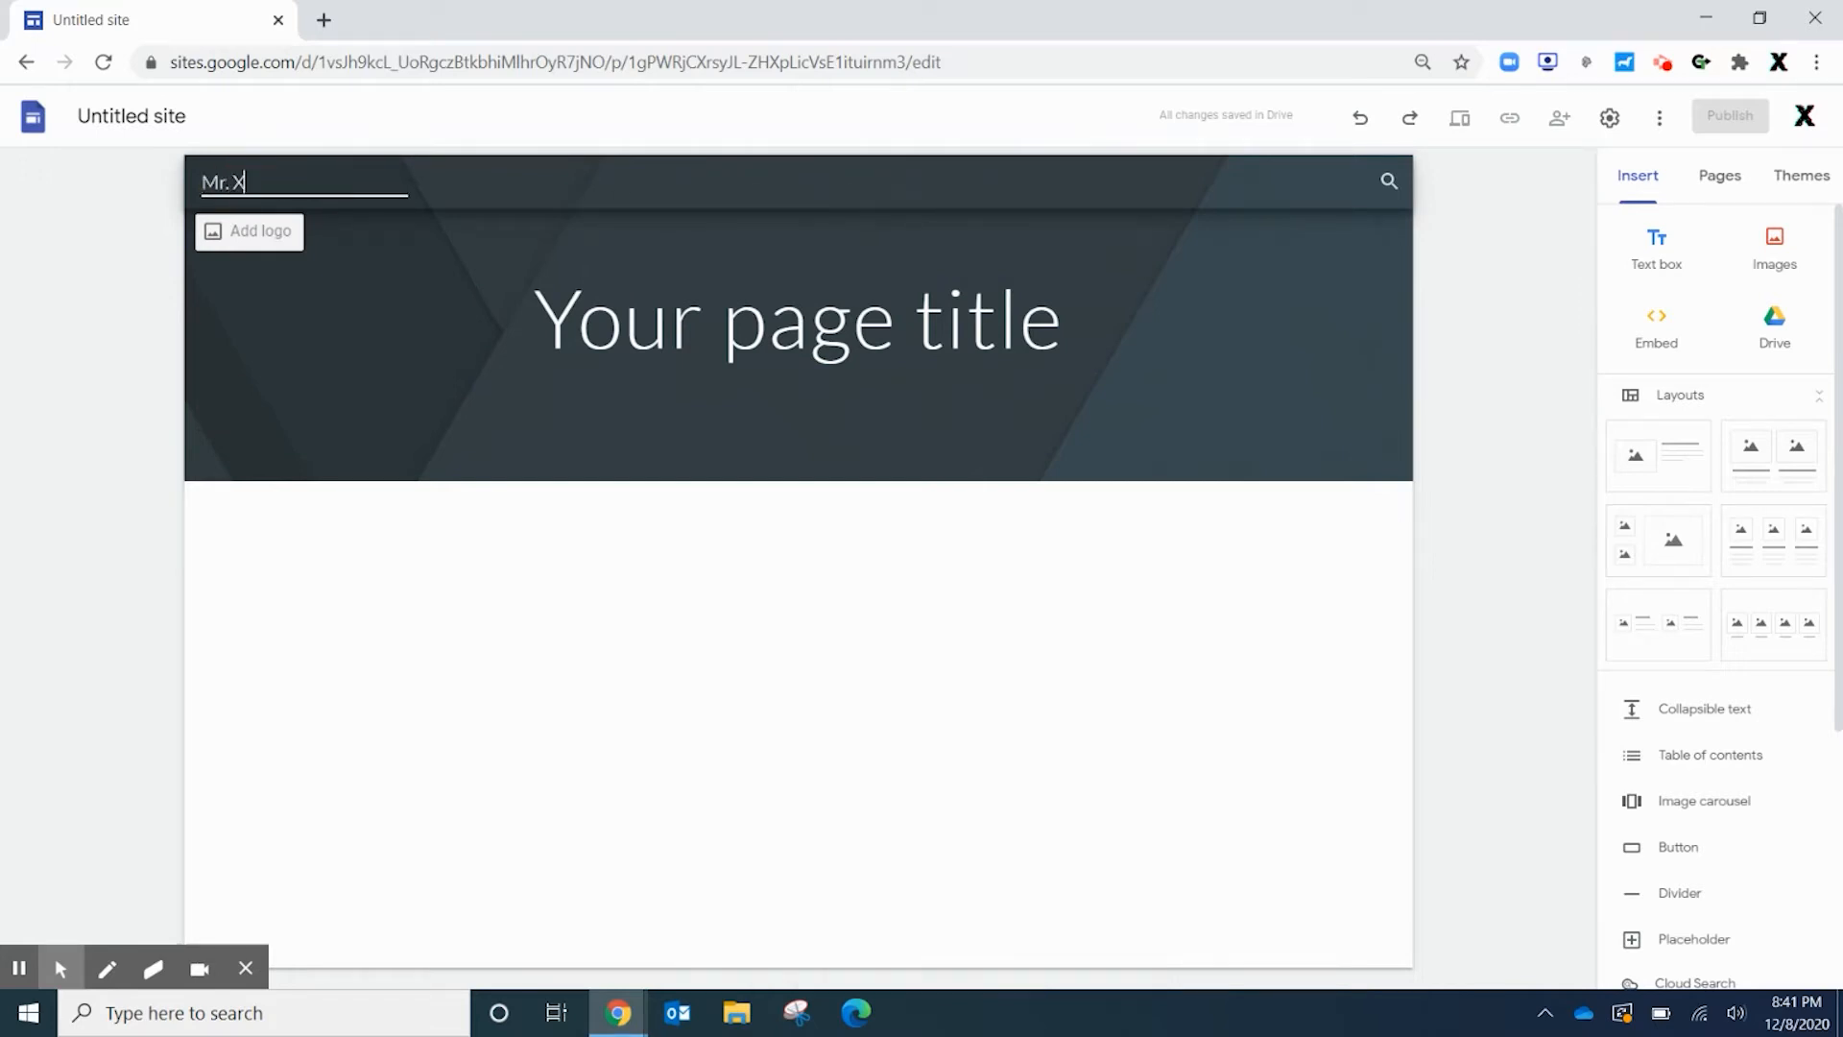
{"action": "type", "text": "s PLTW"}
{"action": "type", "text": " o"}
{"action": "key", "text": "BackSpace"}
{"action": "type", "text": "Portfol"}
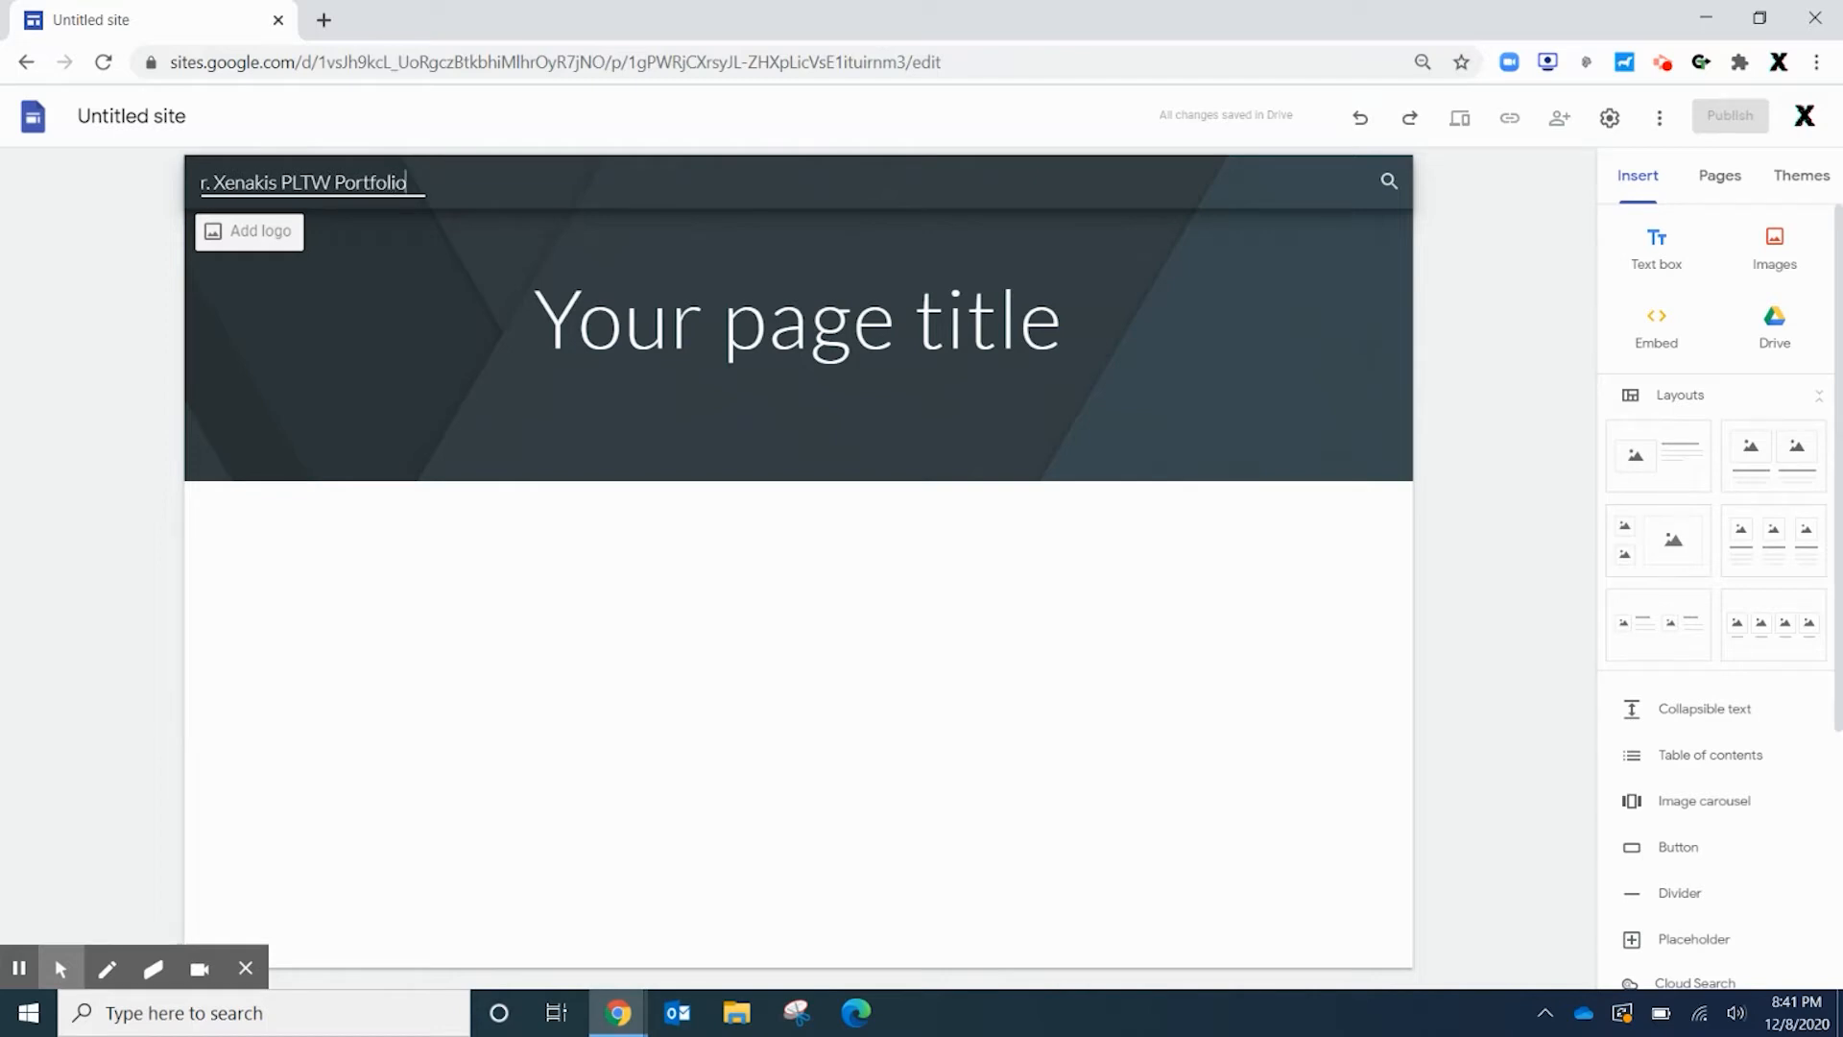
{"action": "type", "text": "io"}
{"action": "left_click", "coordinate": [547, 291]}
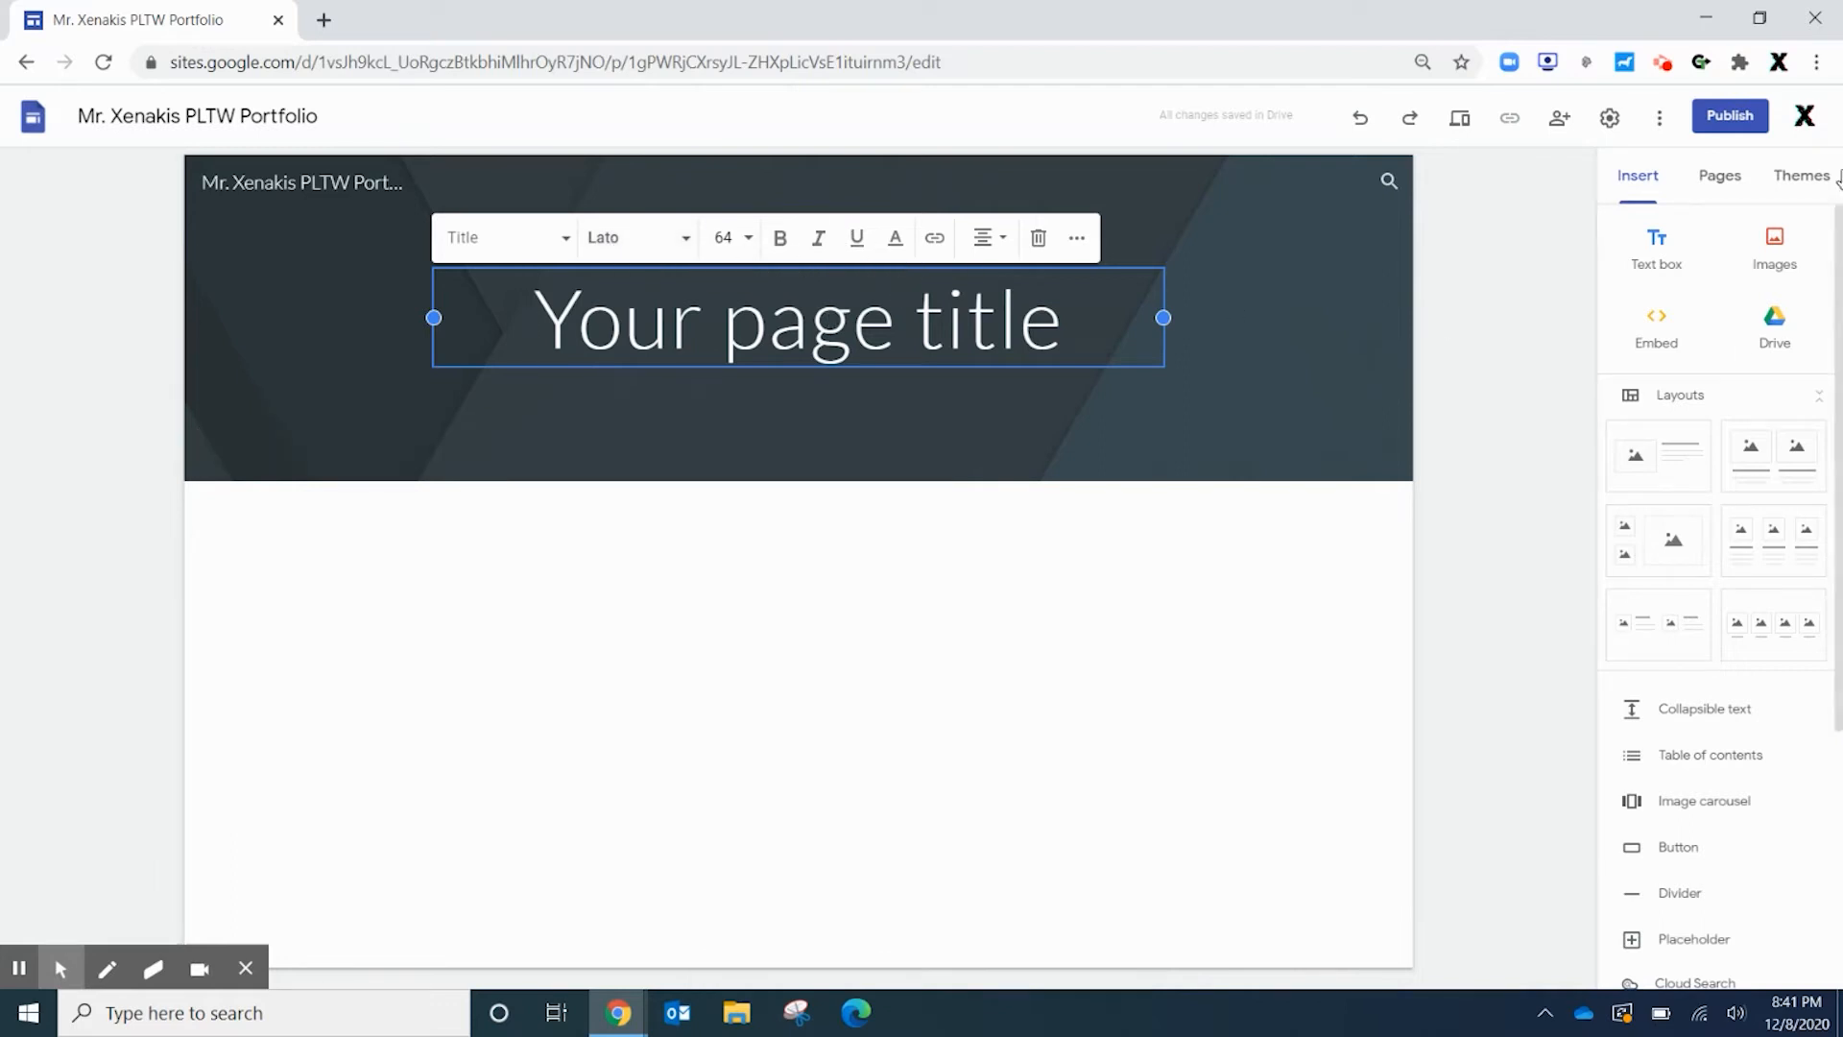
Replace the placeholder page title with 'PLTW Digital Portfolio', correcting the typo
{"action": "left_click", "coordinate": [723, 363]}
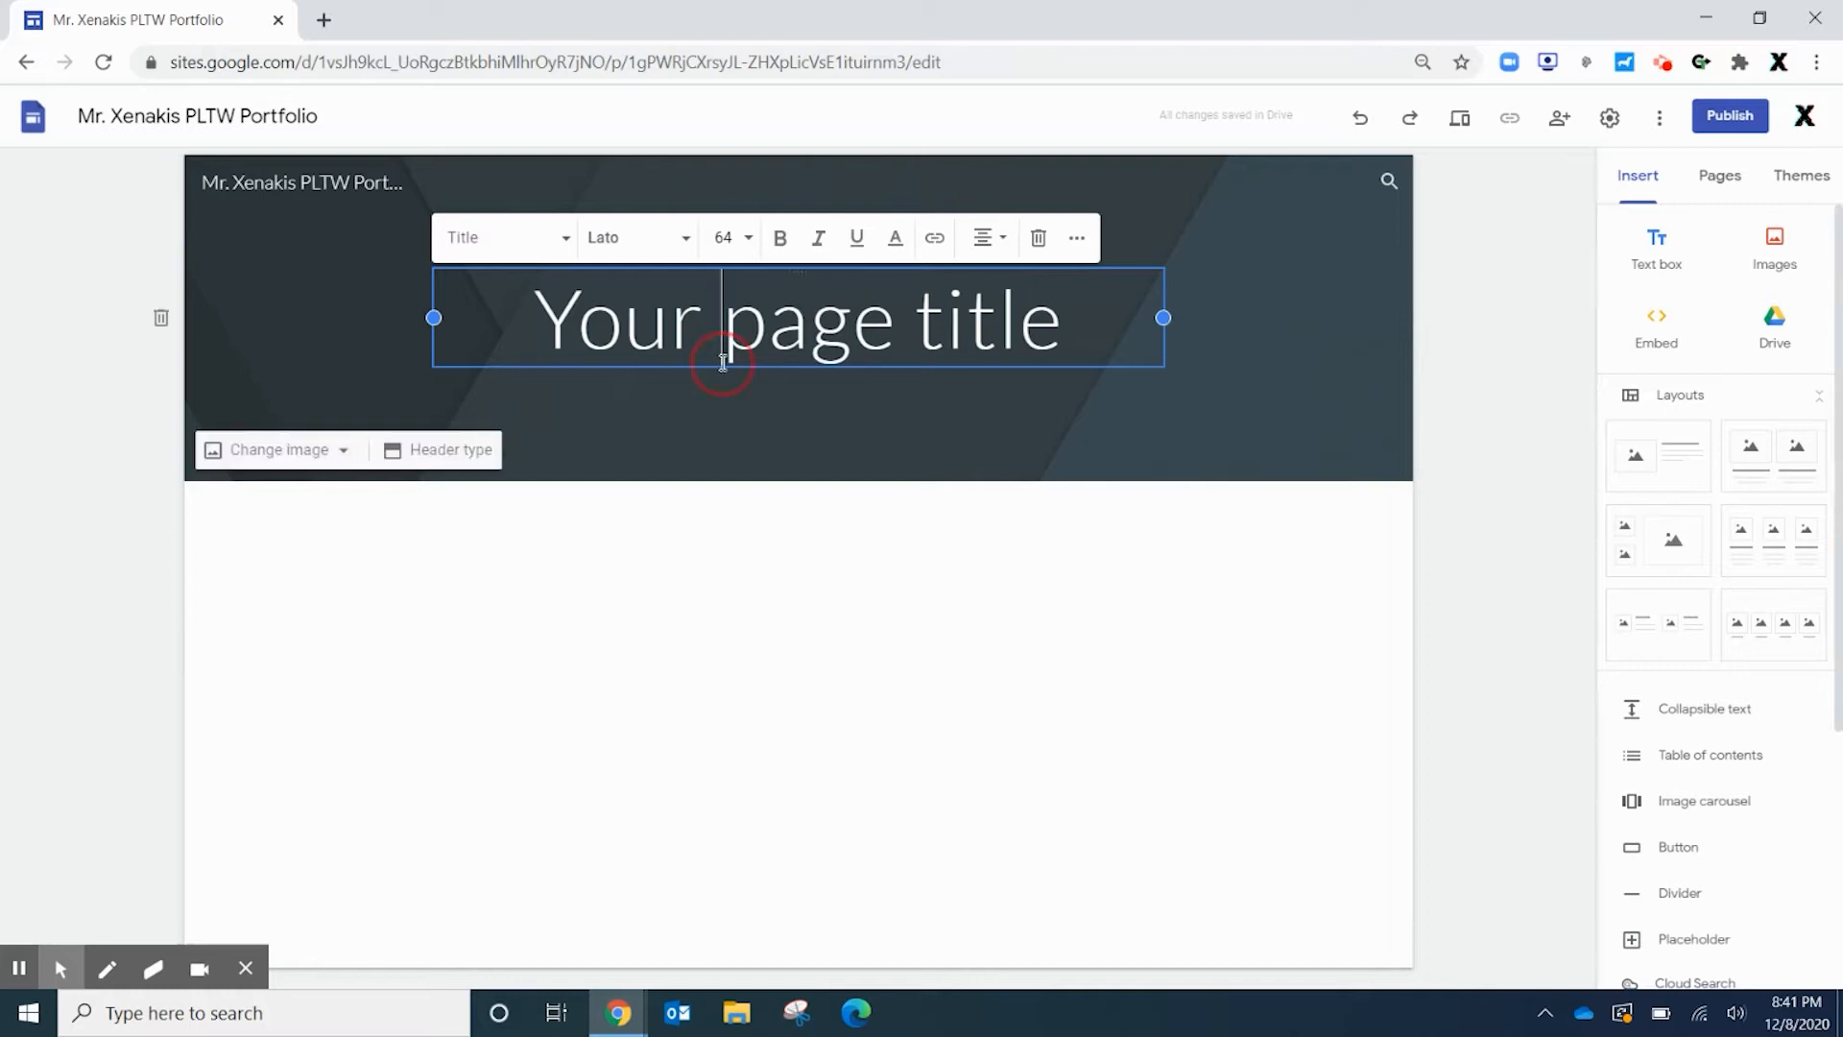
{"action": "triple_click", "coordinate": [723, 363]}
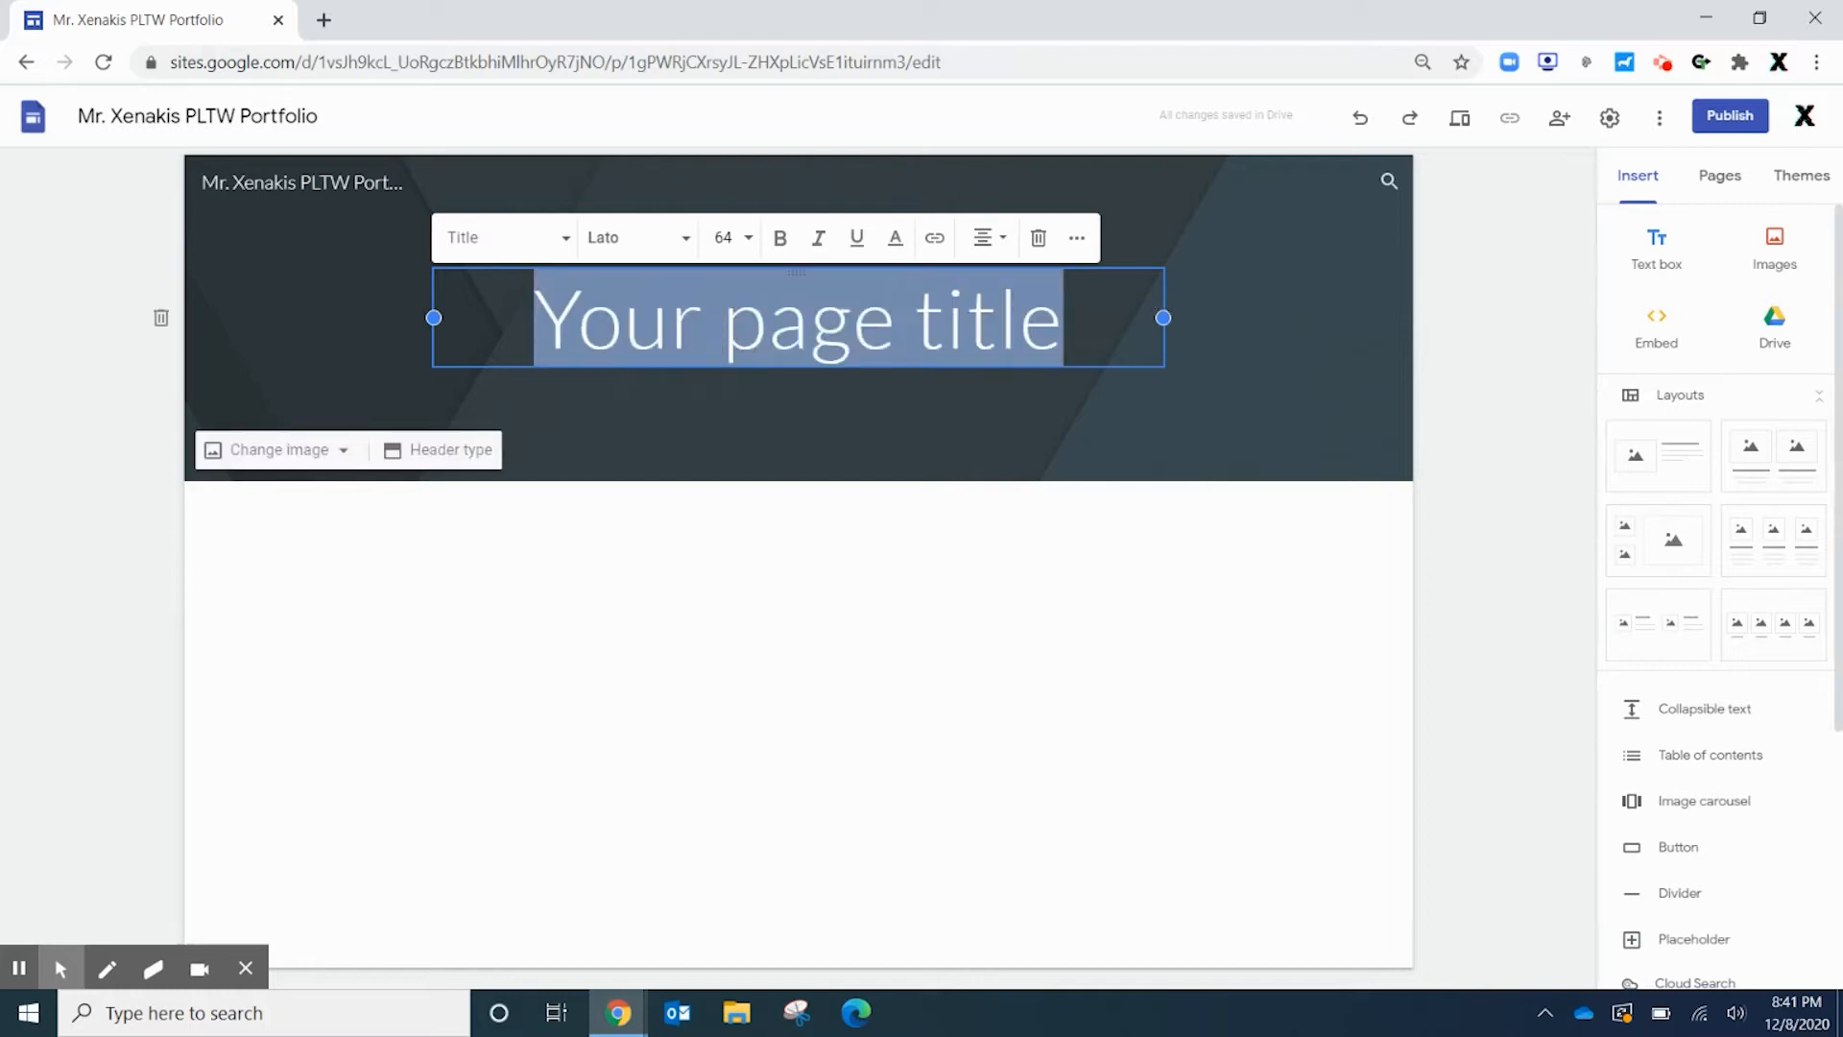
{"action": "type", "text": "PLTW"}
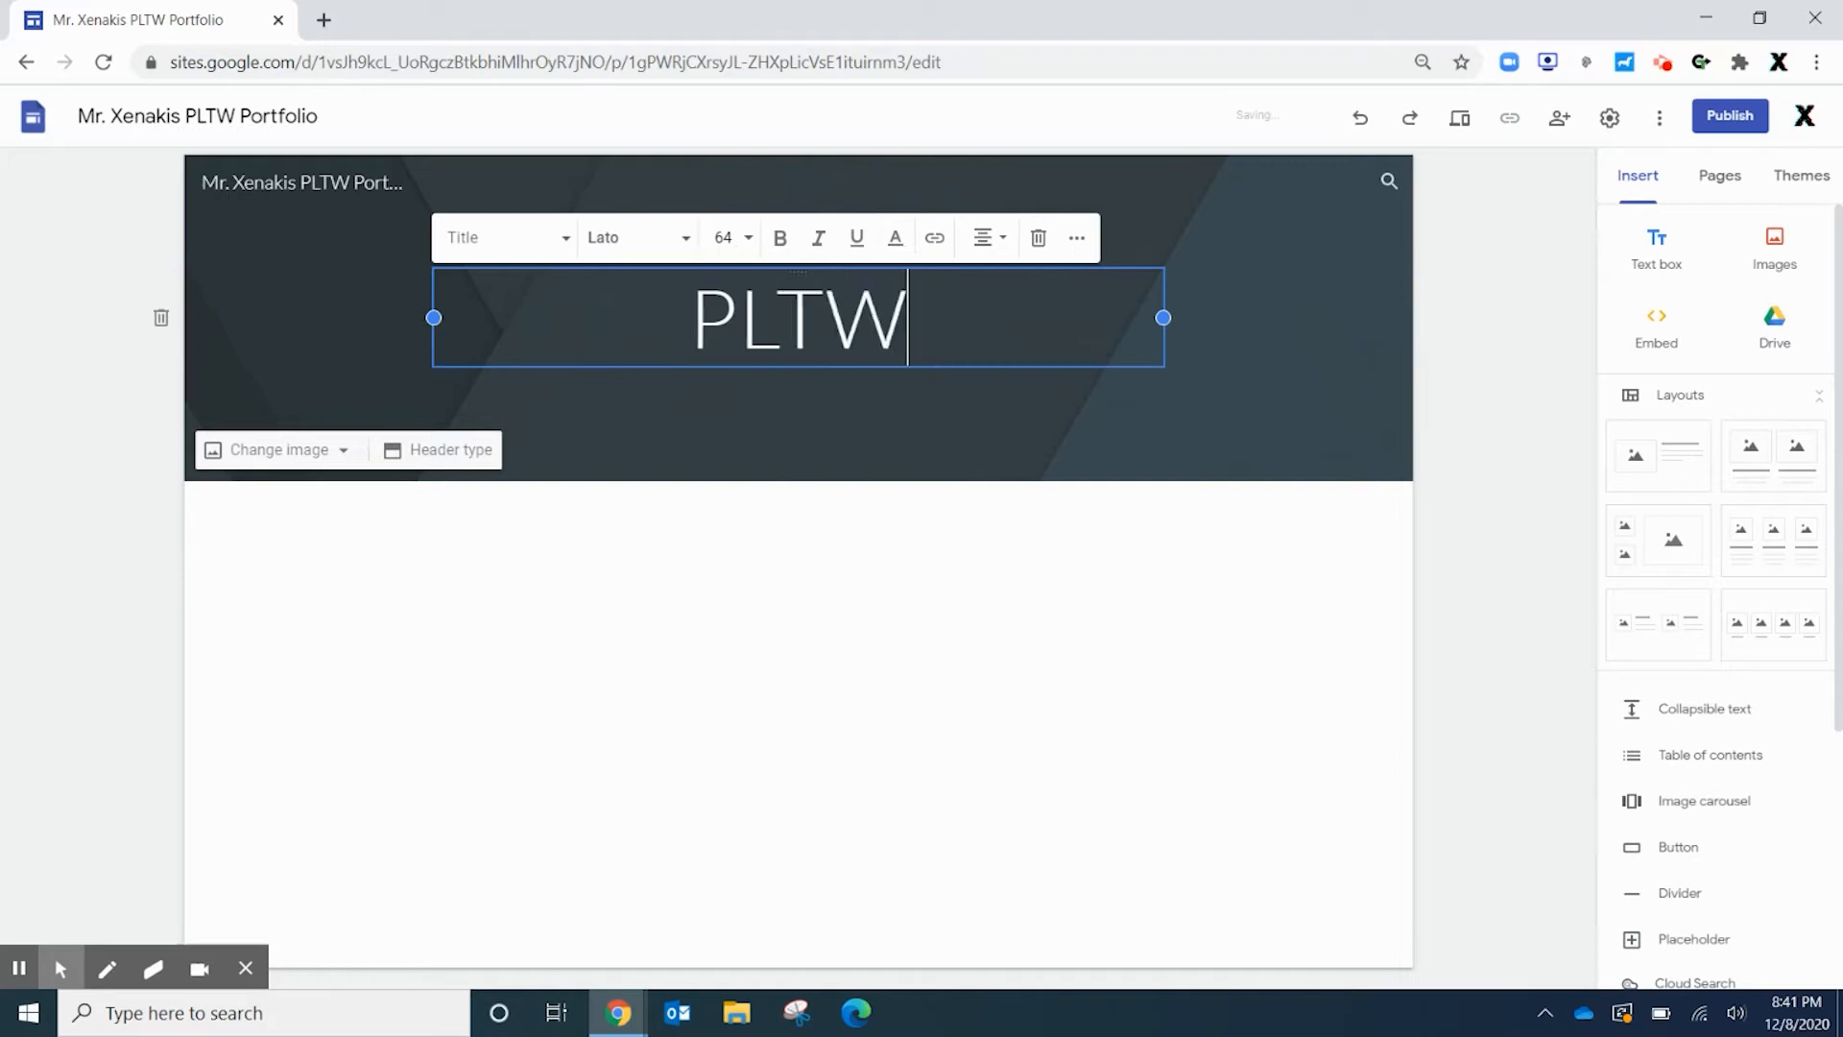
{"action": "type", "text": " Digit"}
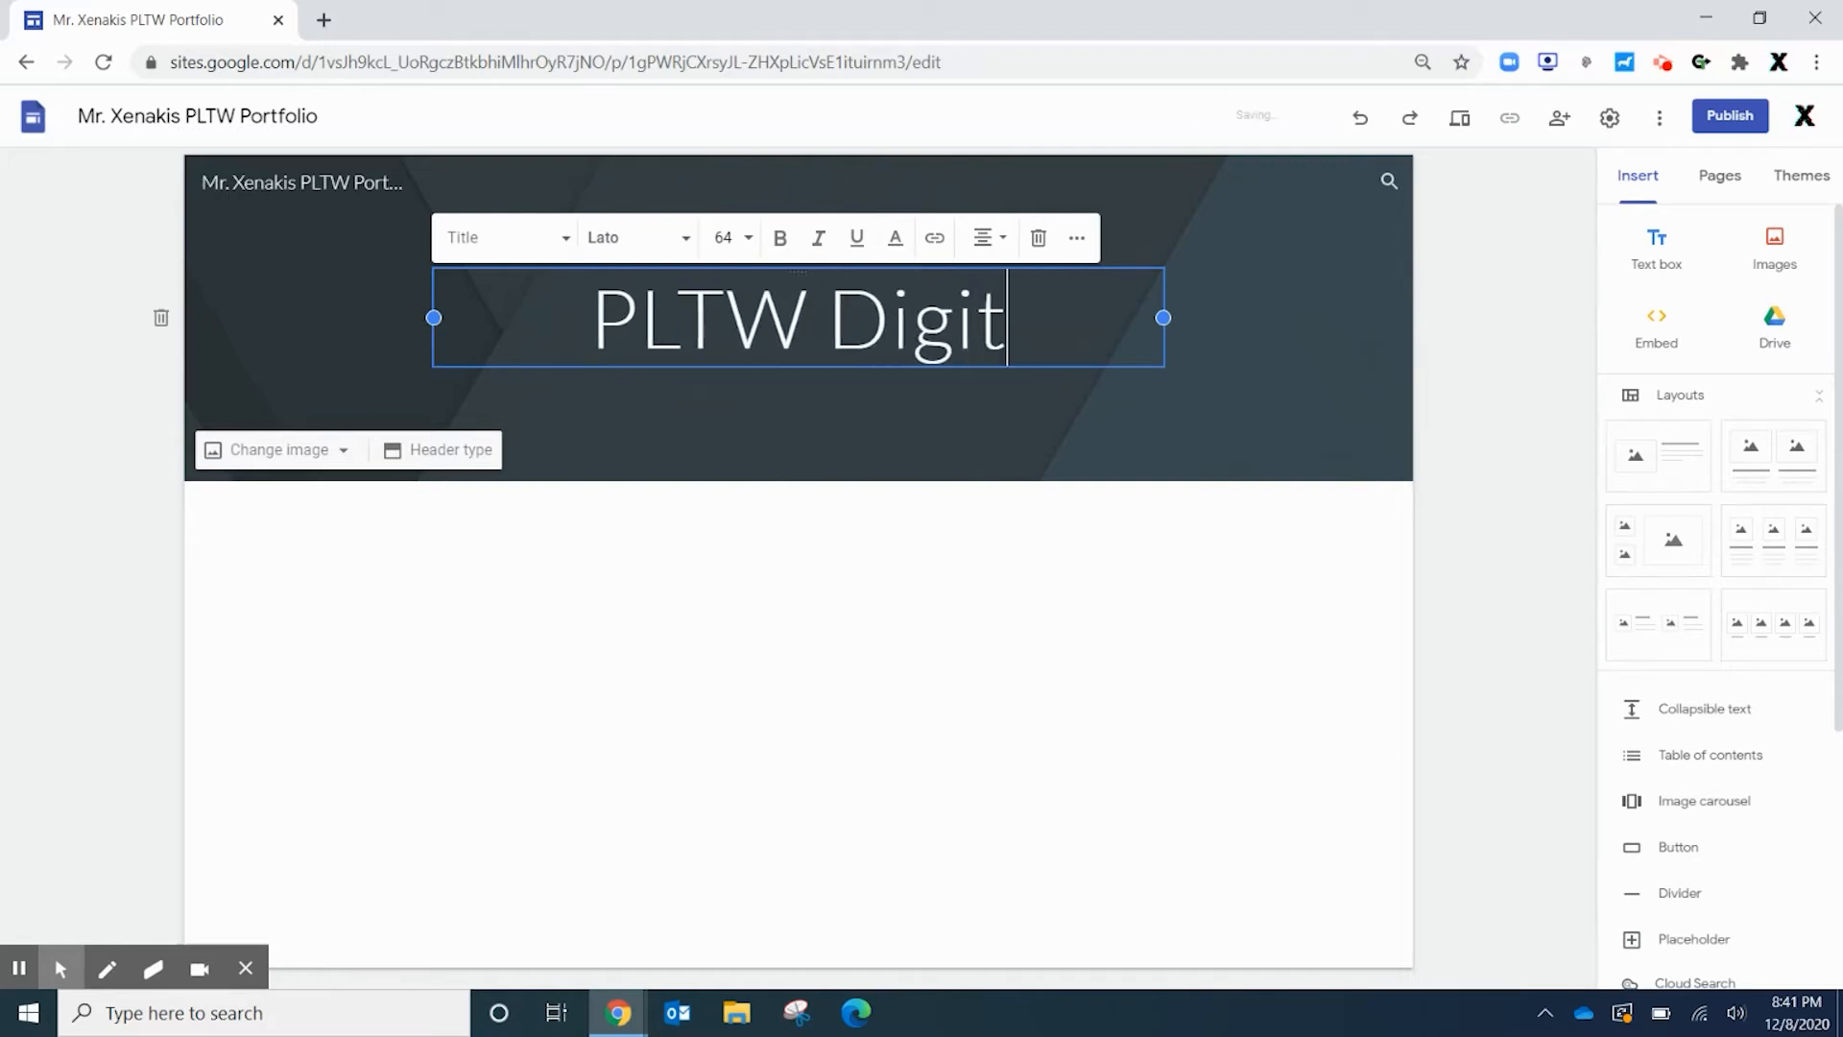
{"action": "type", "text": "al Portfoliio"}
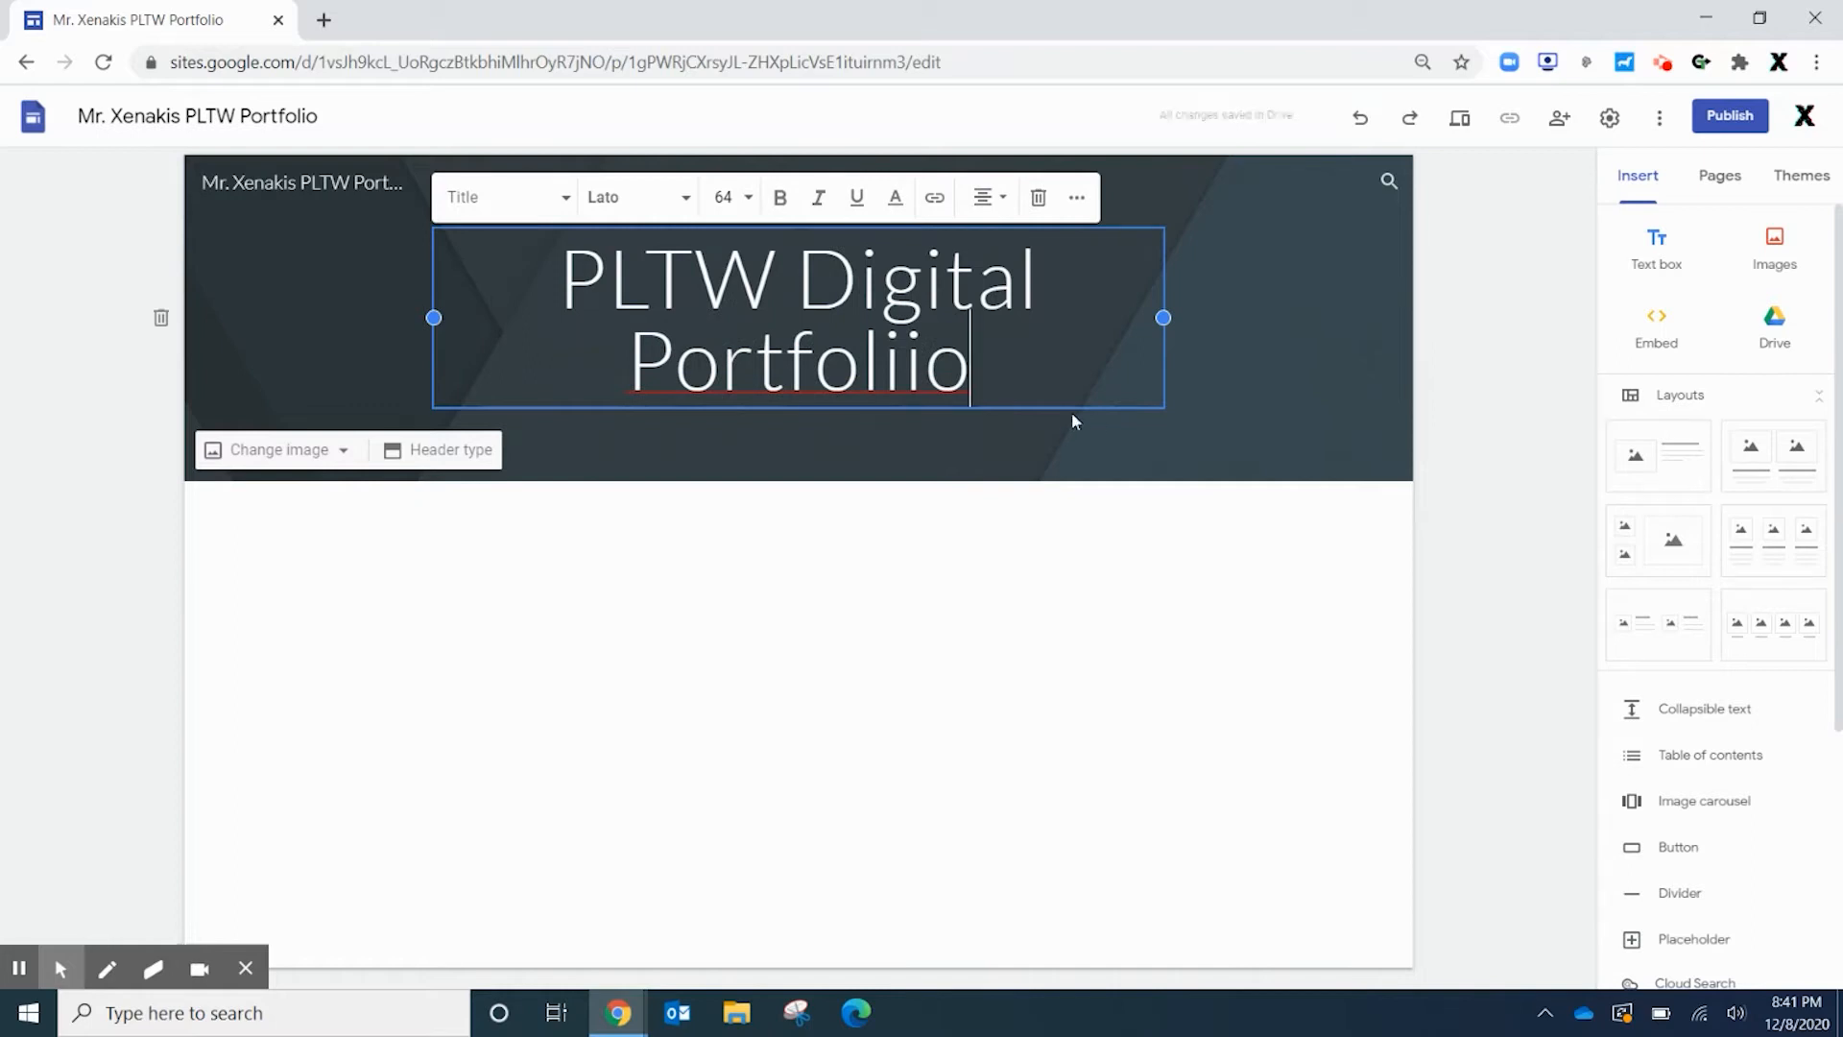
{"action": "left_click", "coordinate": [903, 354]}
{"action": "key", "text": "BackSpace"}
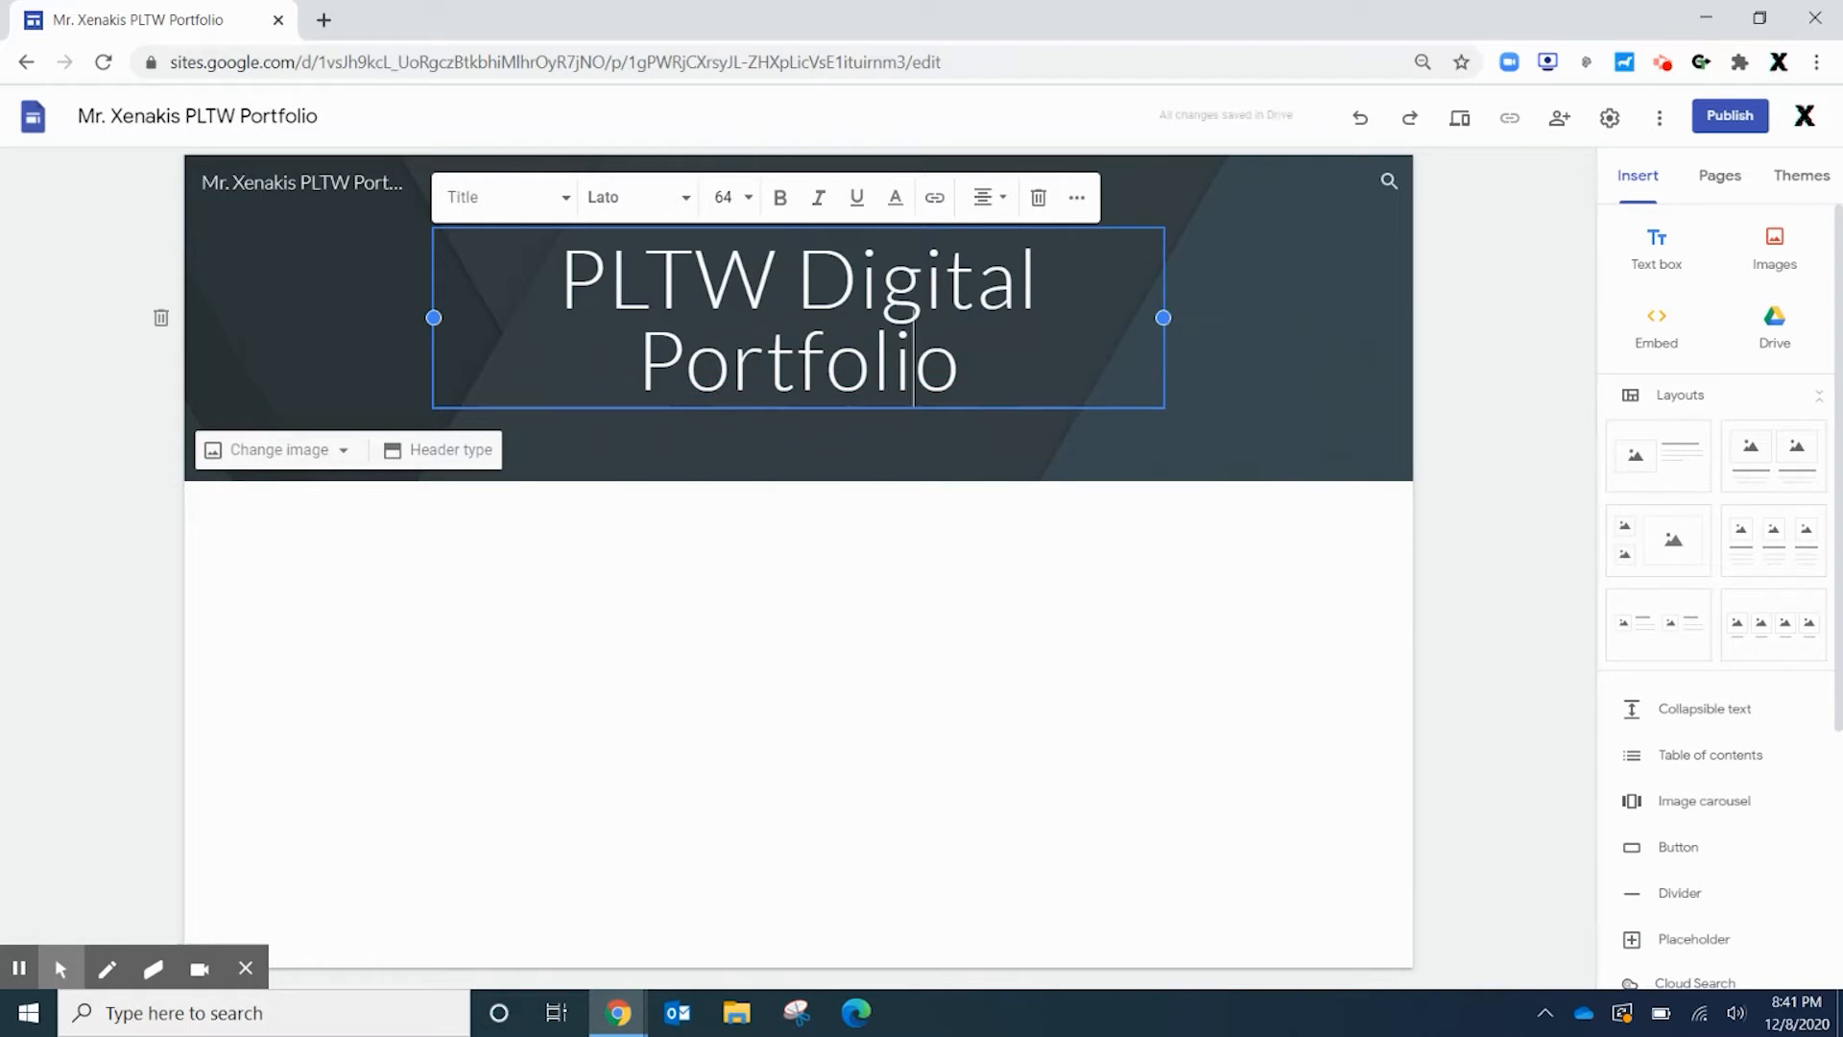
Widen the title box on both sides so the heading fits on one line
{"action": "left_click_drag", "start_coordinate": [1166, 318], "coordinate": [1259, 319]}
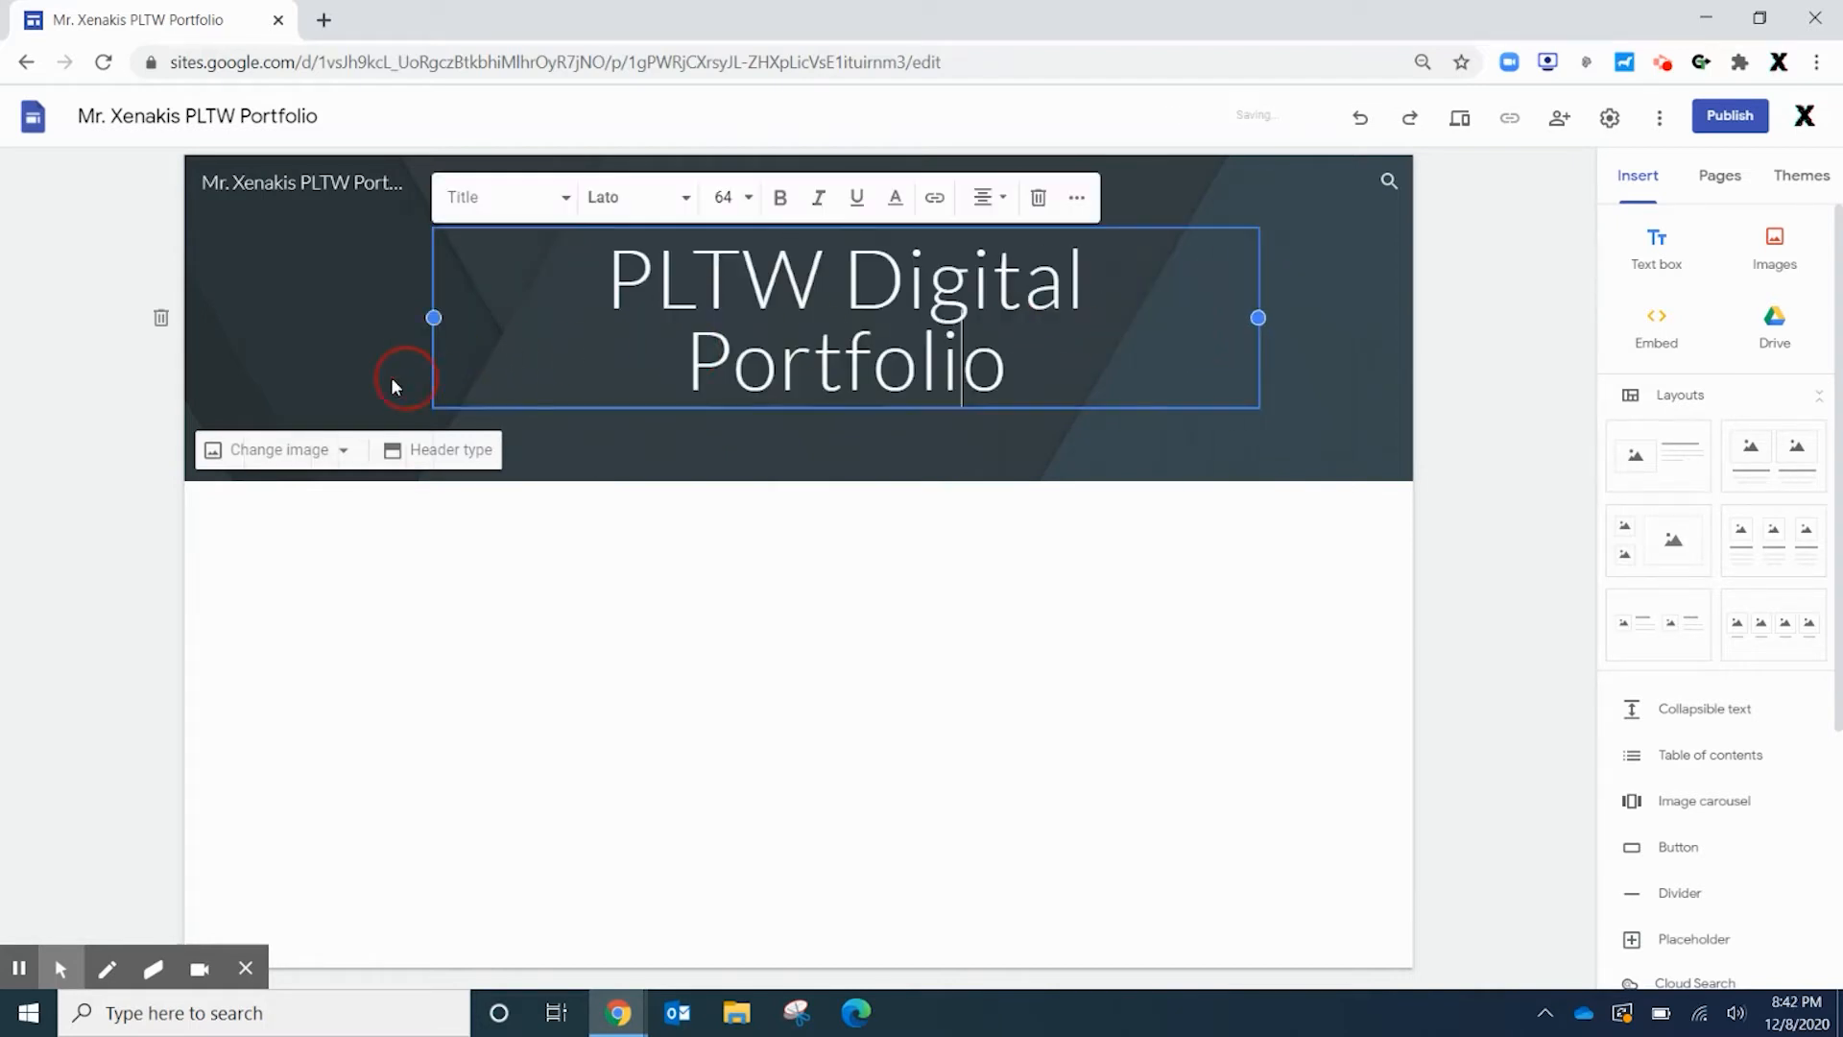
{"action": "left_click_drag", "start_coordinate": [434, 319], "coordinate": [245, 320]}
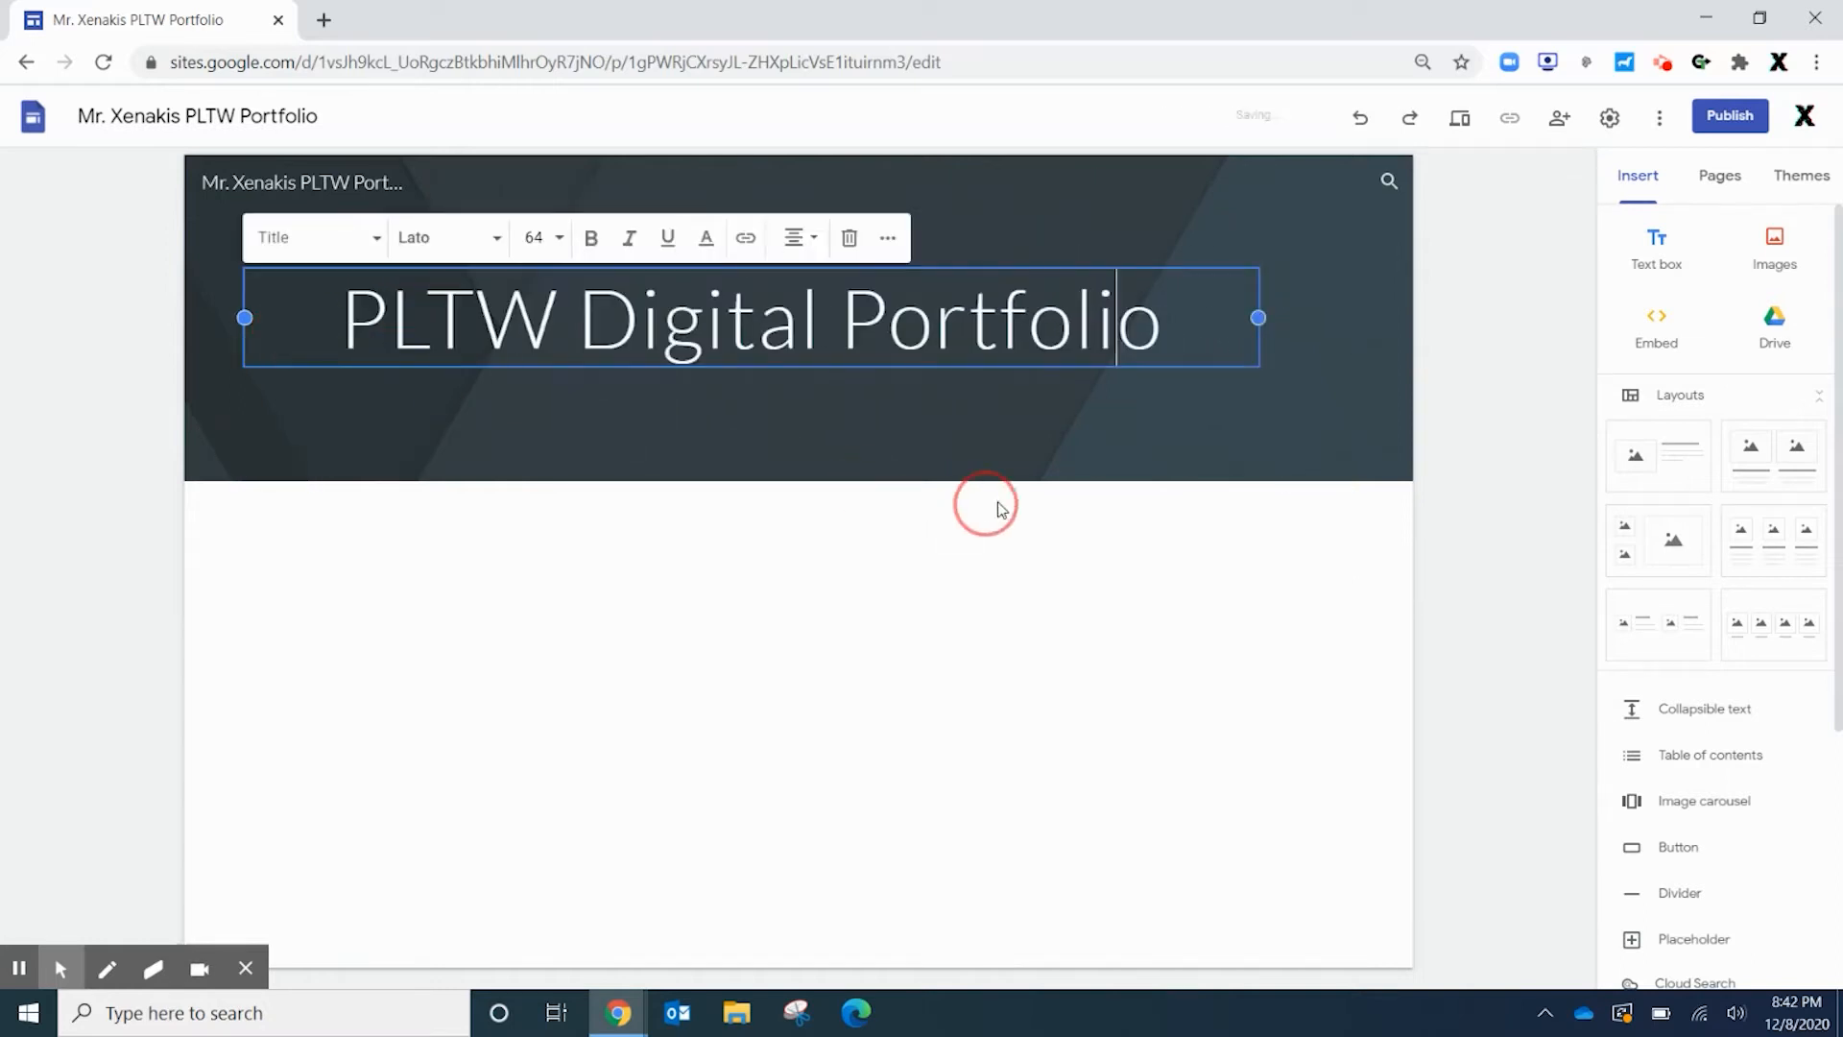
{"action": "left_click_drag", "start_coordinate": [1259, 317], "coordinate": [1352, 318]}
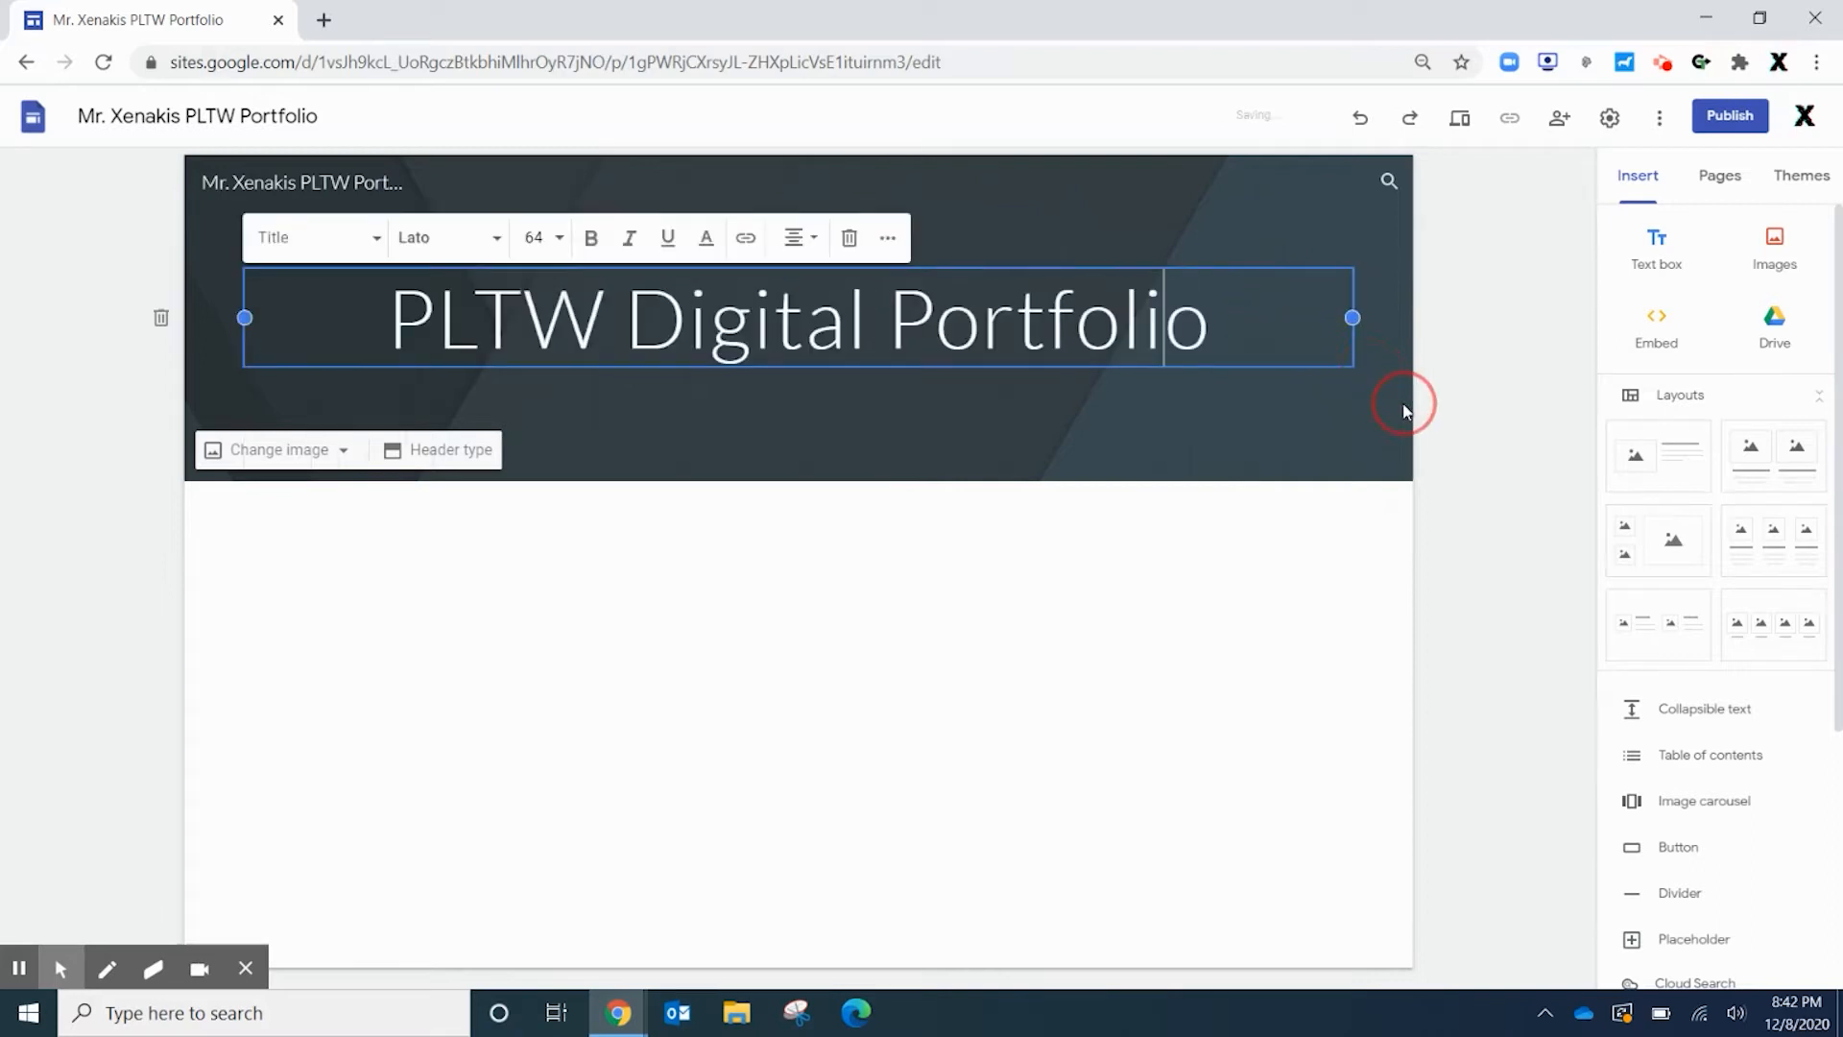
{"action": "left_click", "coordinate": [1479, 405]}
{"action": "mouse_move", "coordinate": [1098, 423]}
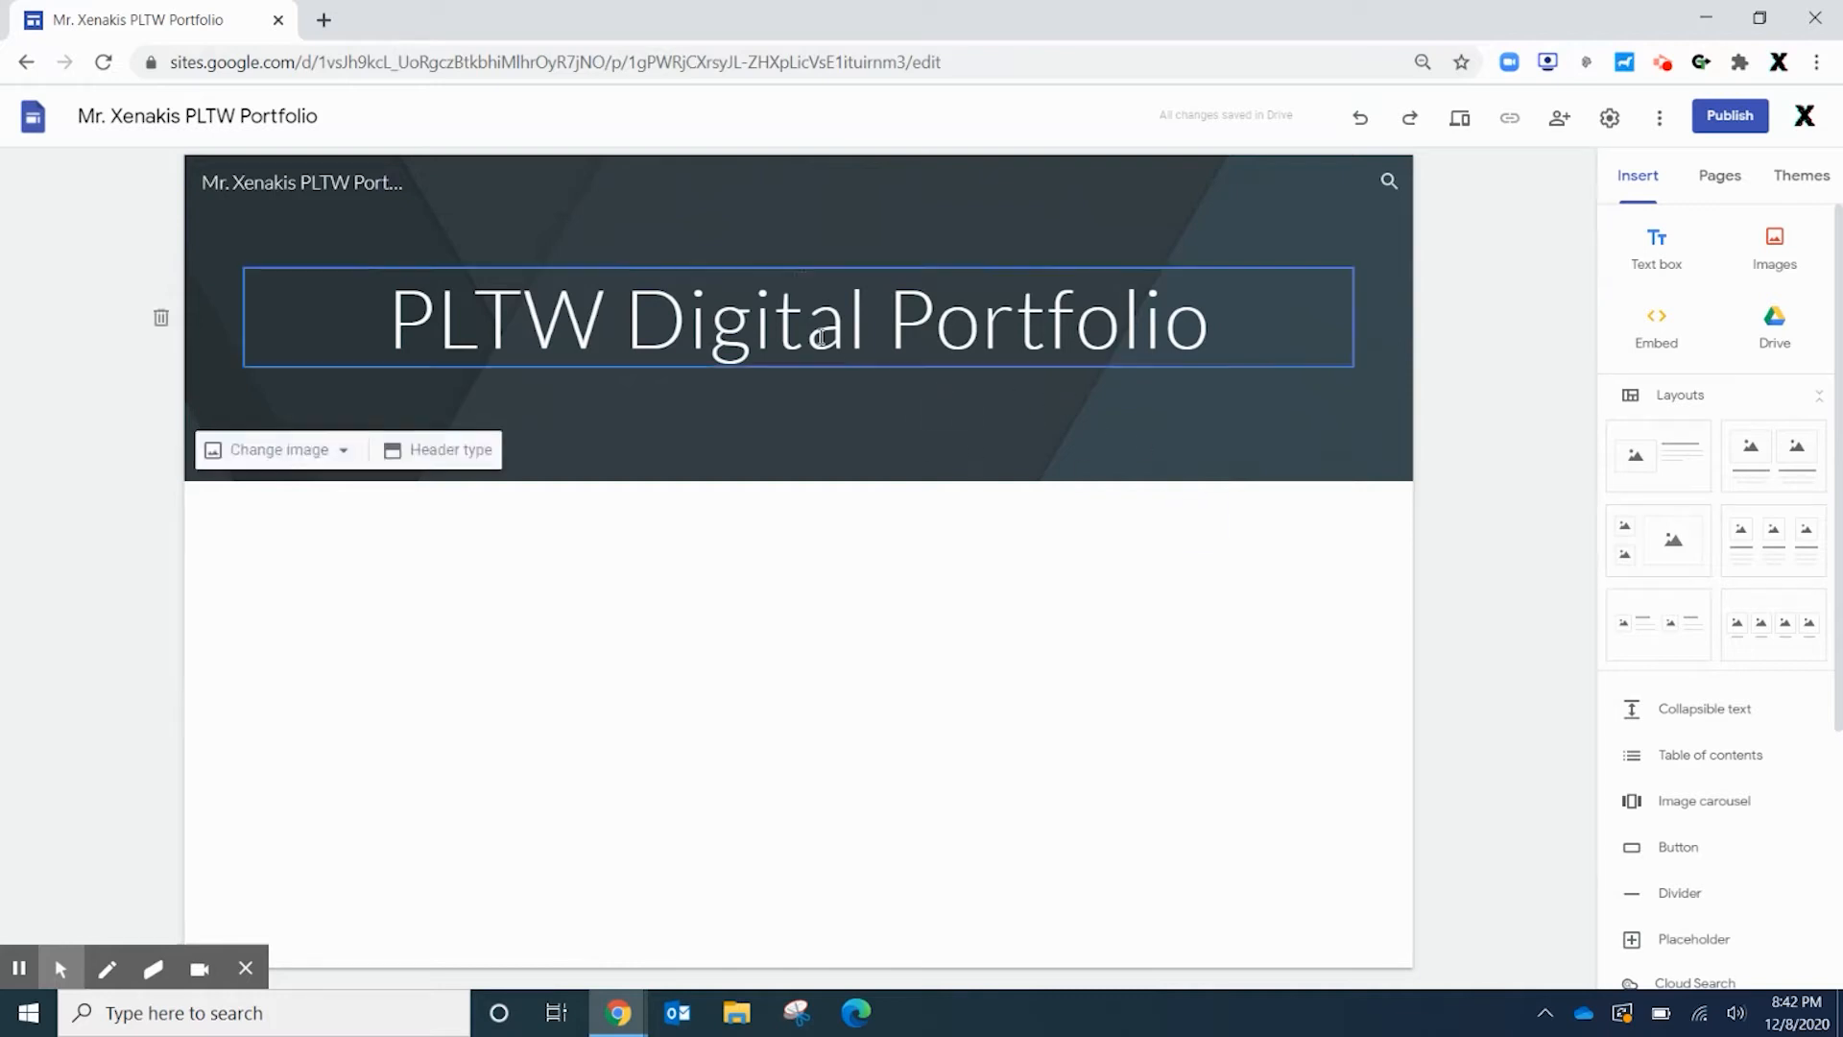
Add a second header line under the title, sized 36 and centered
{"action": "left_click", "coordinate": [1218, 331]}
{"action": "key", "text": "Return"}
{"action": "type", "text": "M"}
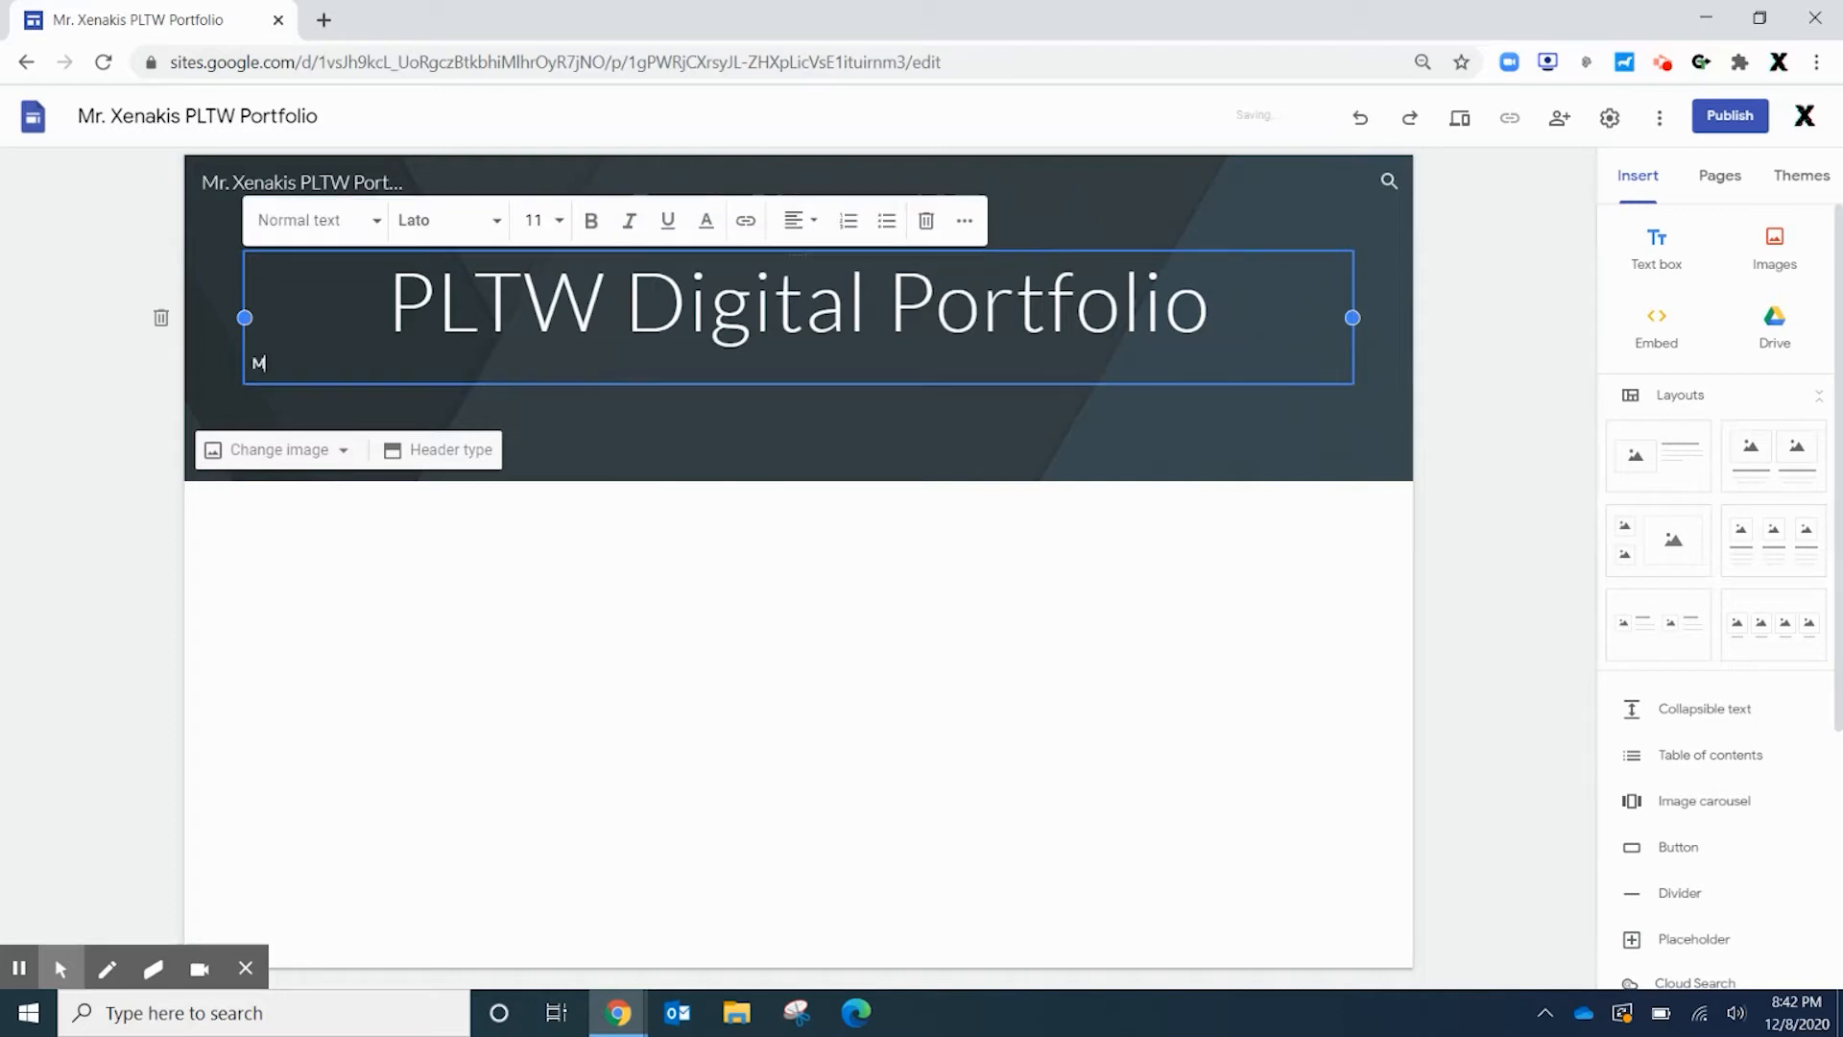
{"action": "key", "text": "BackSpace"}
{"action": "key", "text": "BackSpace"}
{"action": "key", "text": "BackSpace"}
{"action": "key", "text": "BackSpace"}
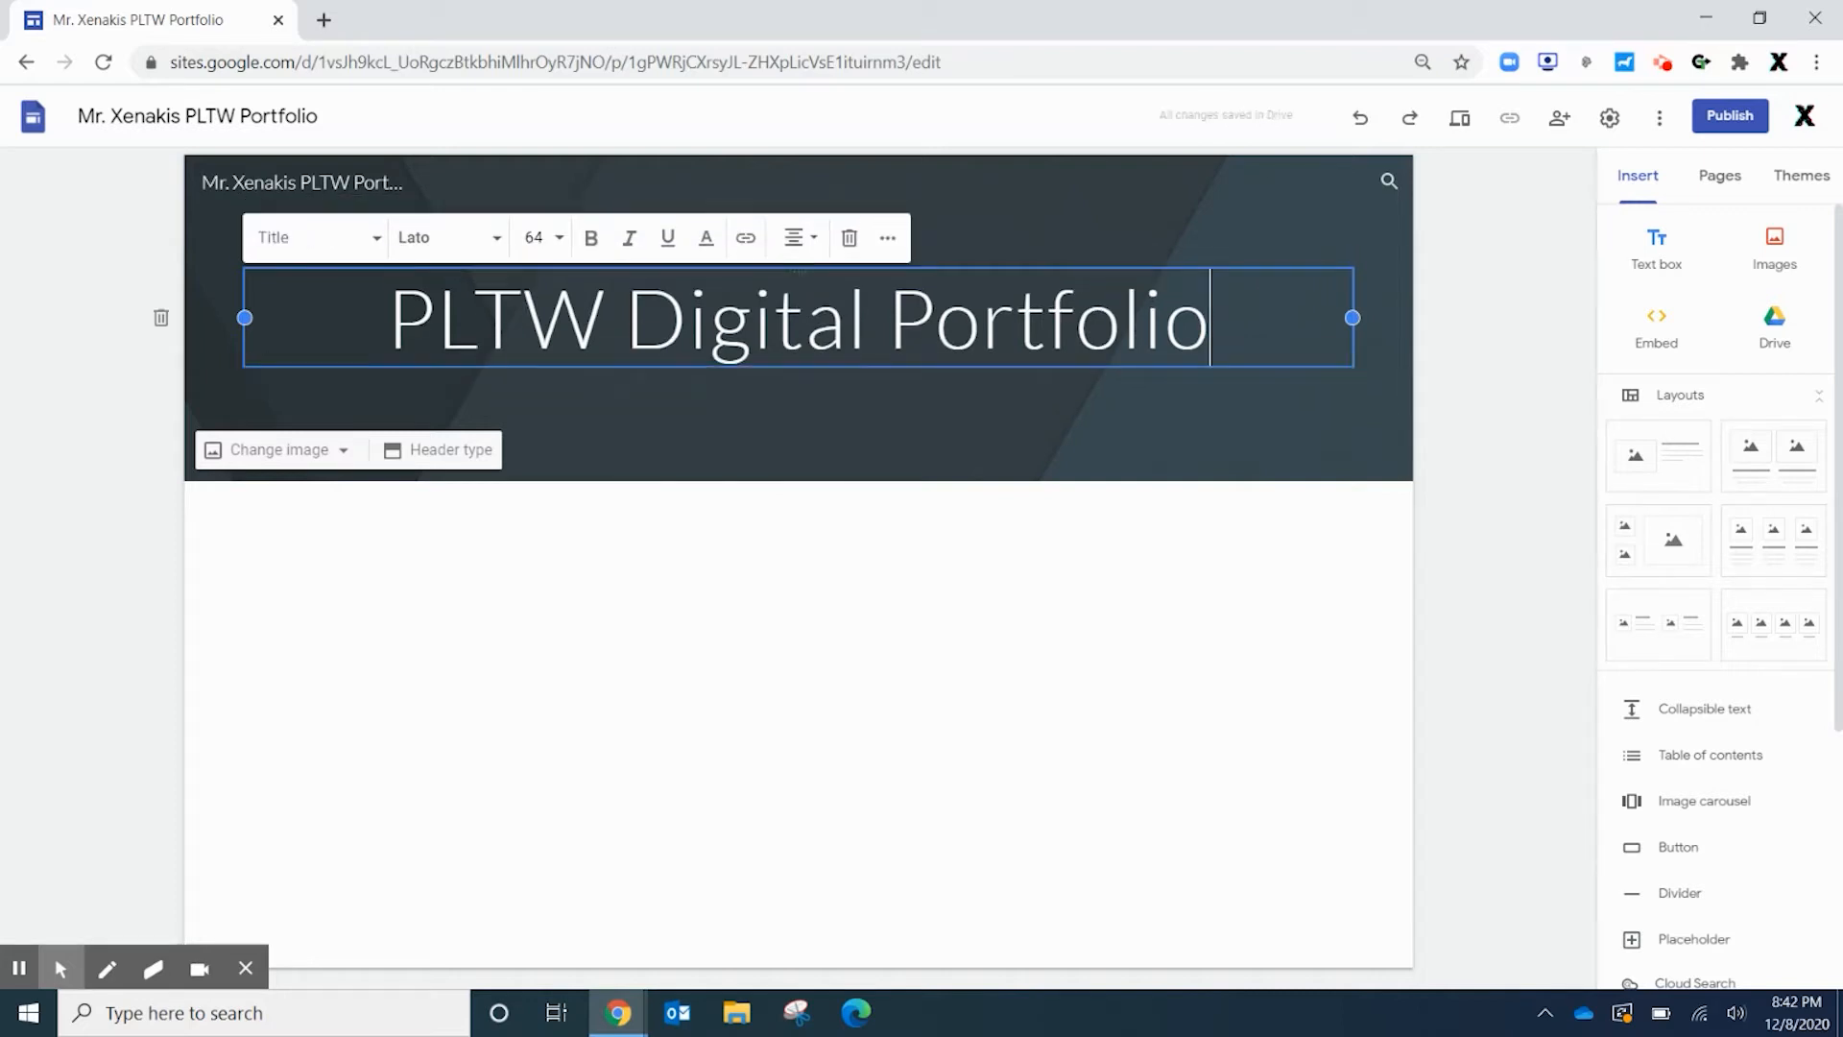
{"action": "key", "text": "Return"}
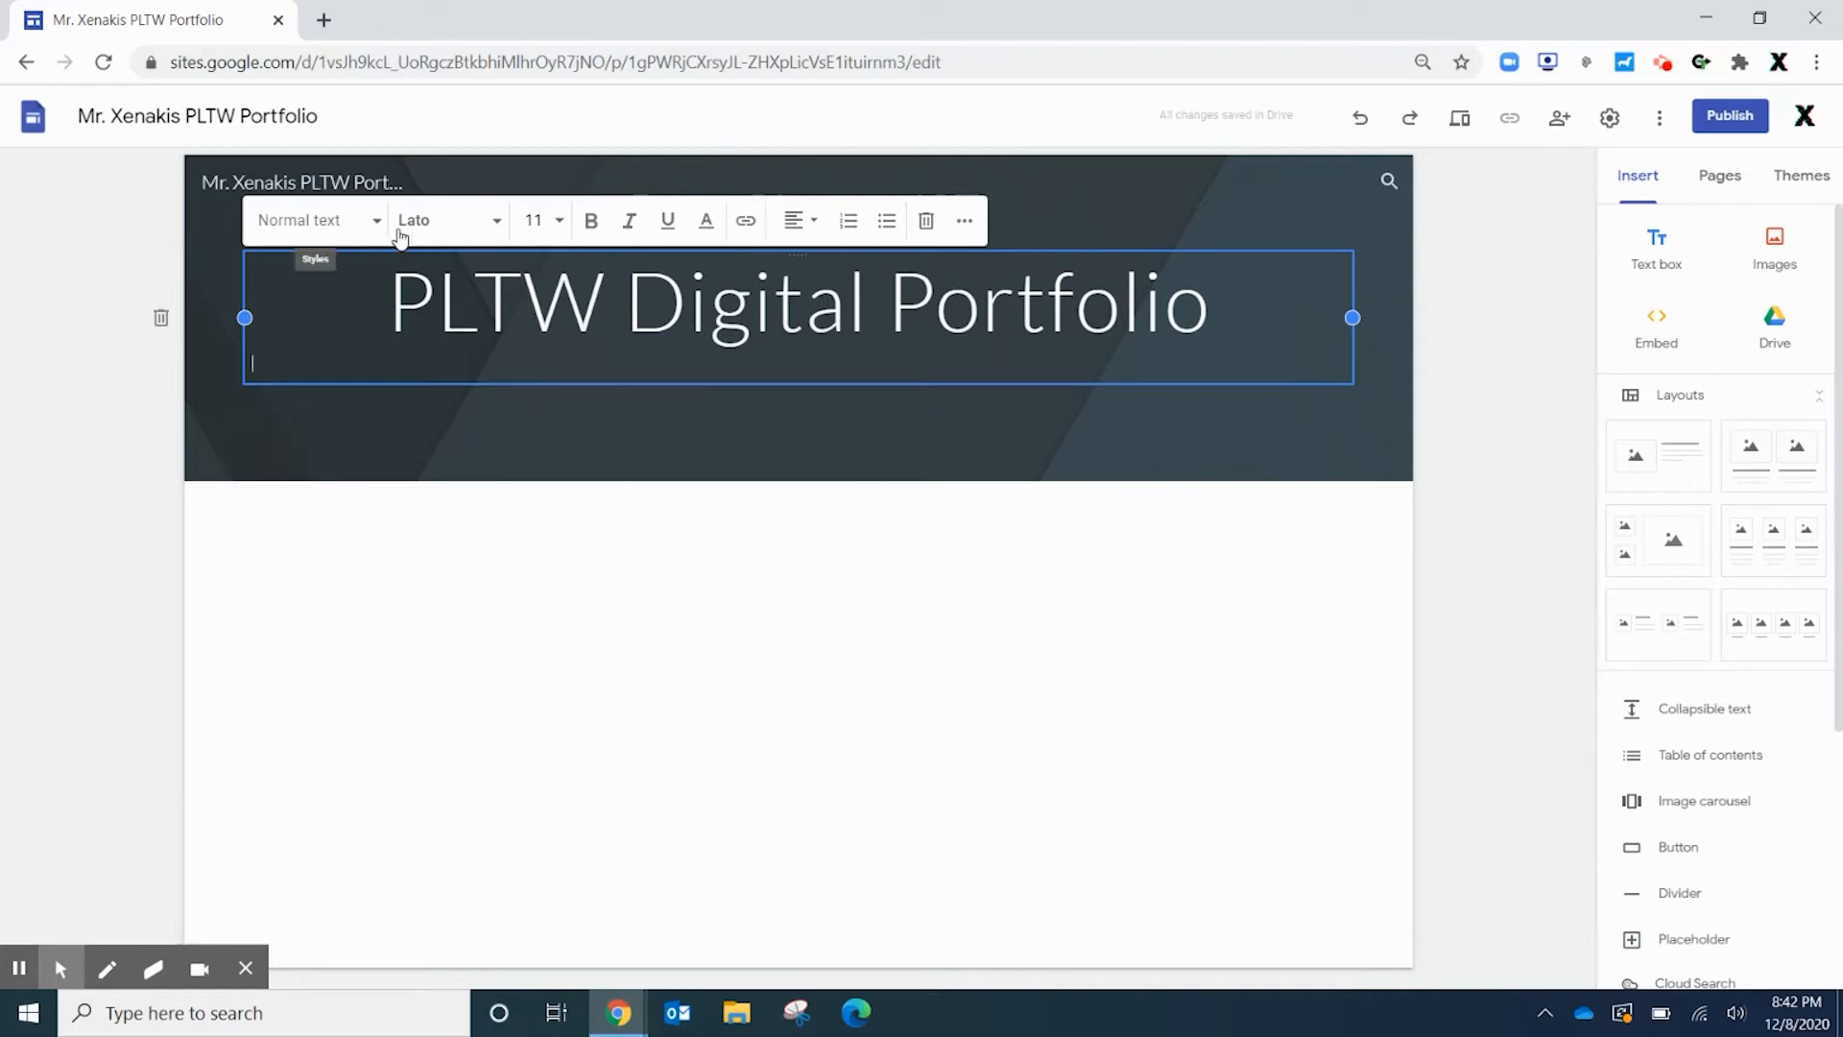
{"action": "left_click", "coordinate": [546, 221]}
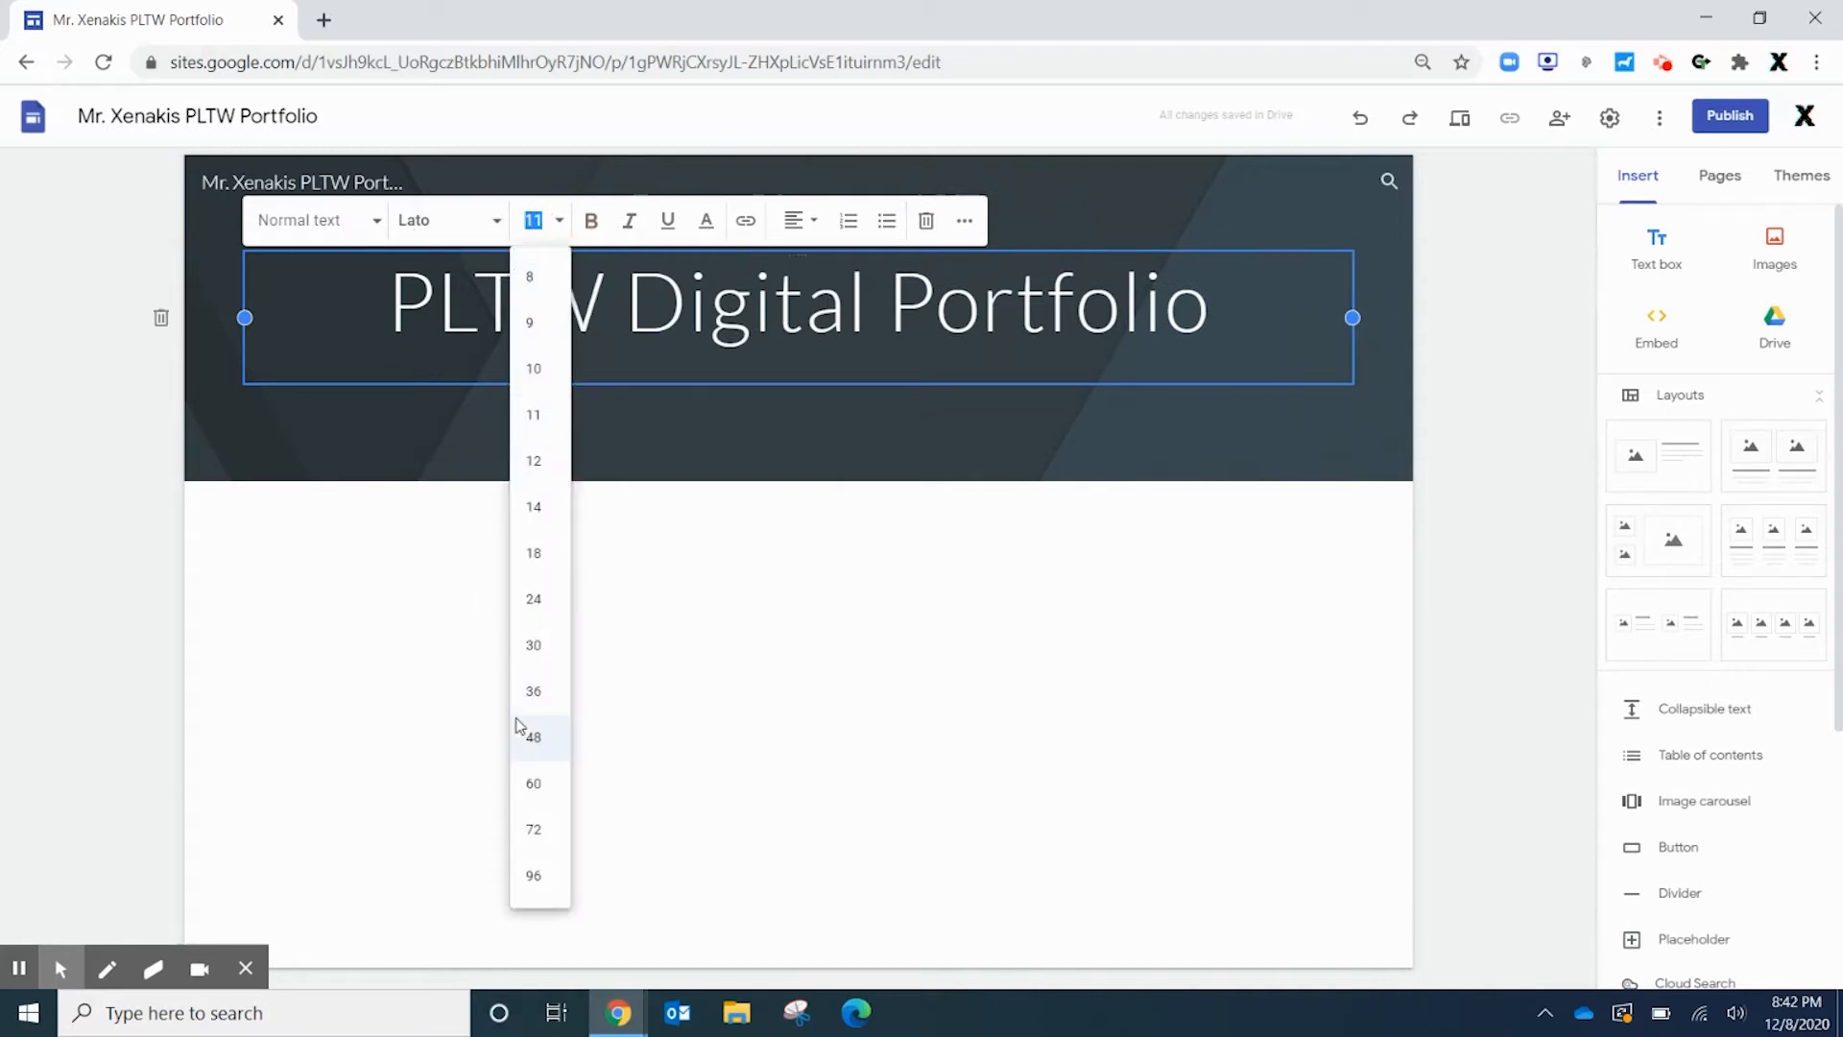
{"action": "left_click", "coordinate": [534, 692]}
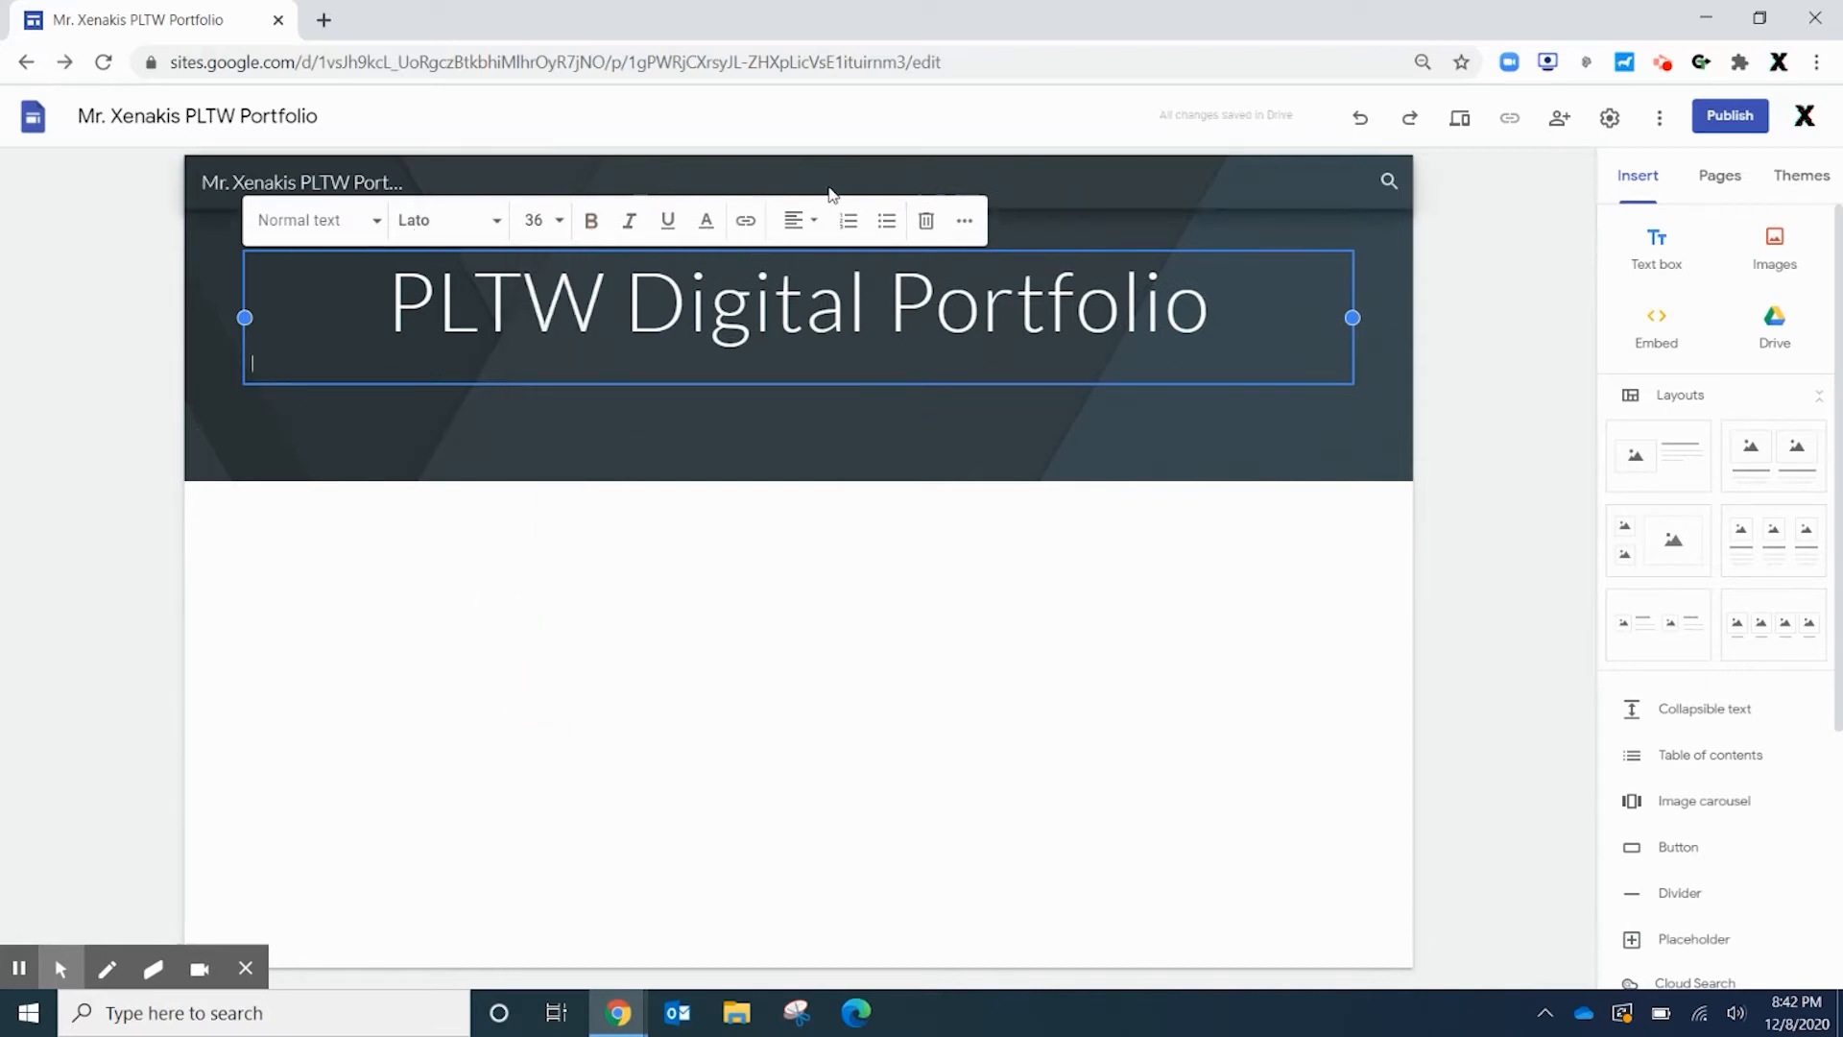
{"action": "left_click", "coordinate": [822, 228]}
{"action": "left_click", "coordinate": [793, 275]}
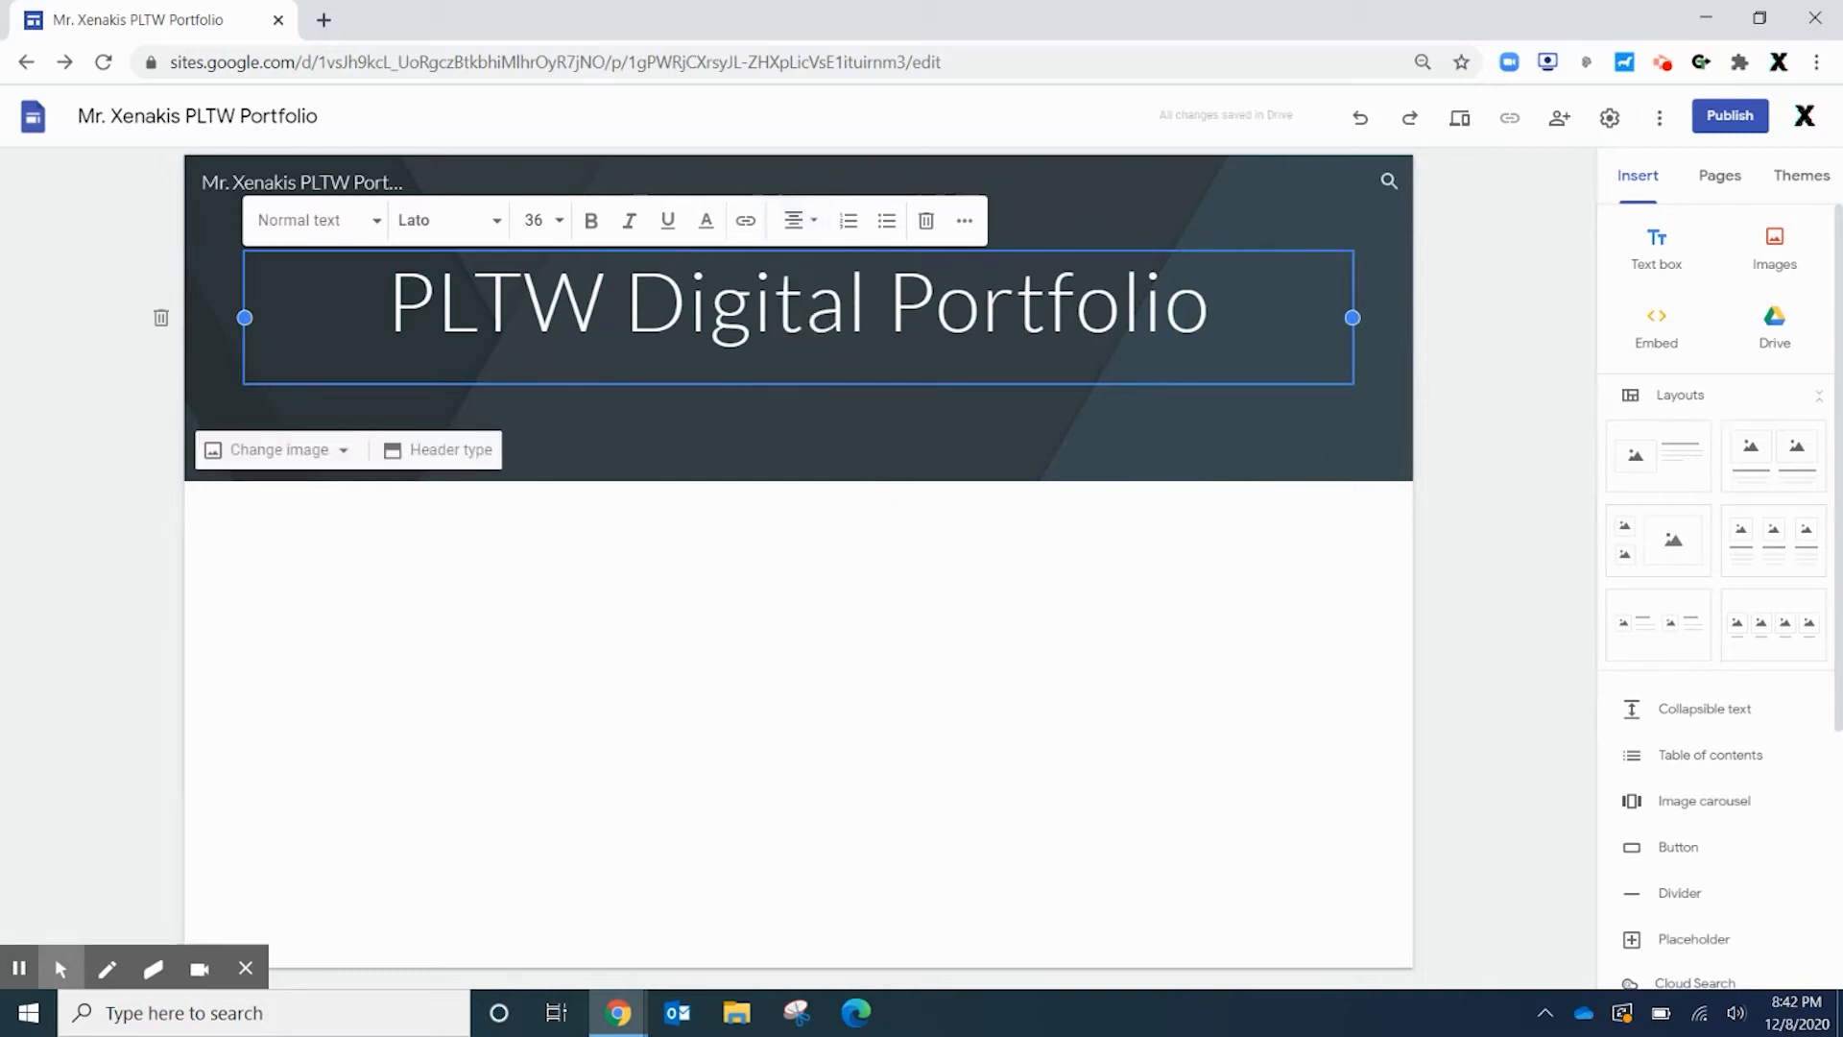
Type the owner's name on the new subtitle line, fixing the capitalisation
{"action": "type", "text": "Mr. XEnak"}
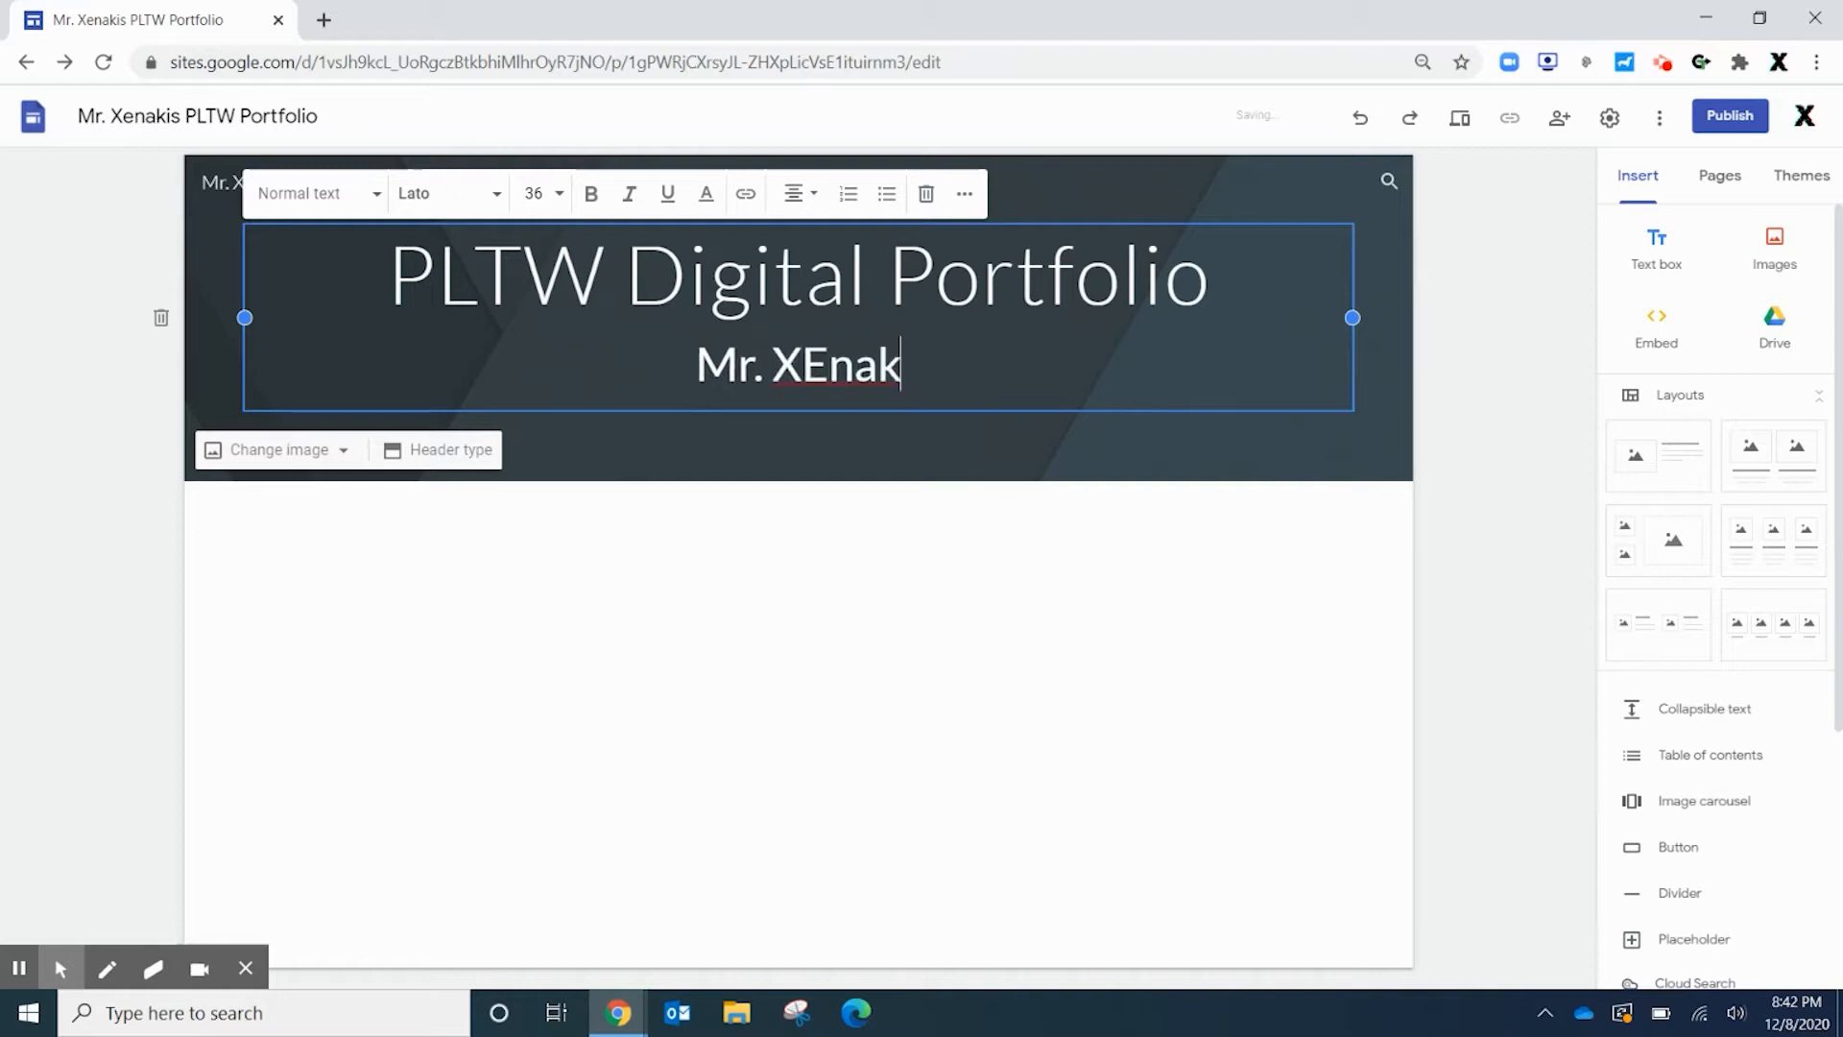
{"action": "key", "text": "BackSpace"}
{"action": "key", "text": "BackSpace"}
{"action": "key", "text": "BackSpace"}
{"action": "key", "text": "BackSpace"}
{"action": "type", "text": "enakis"}
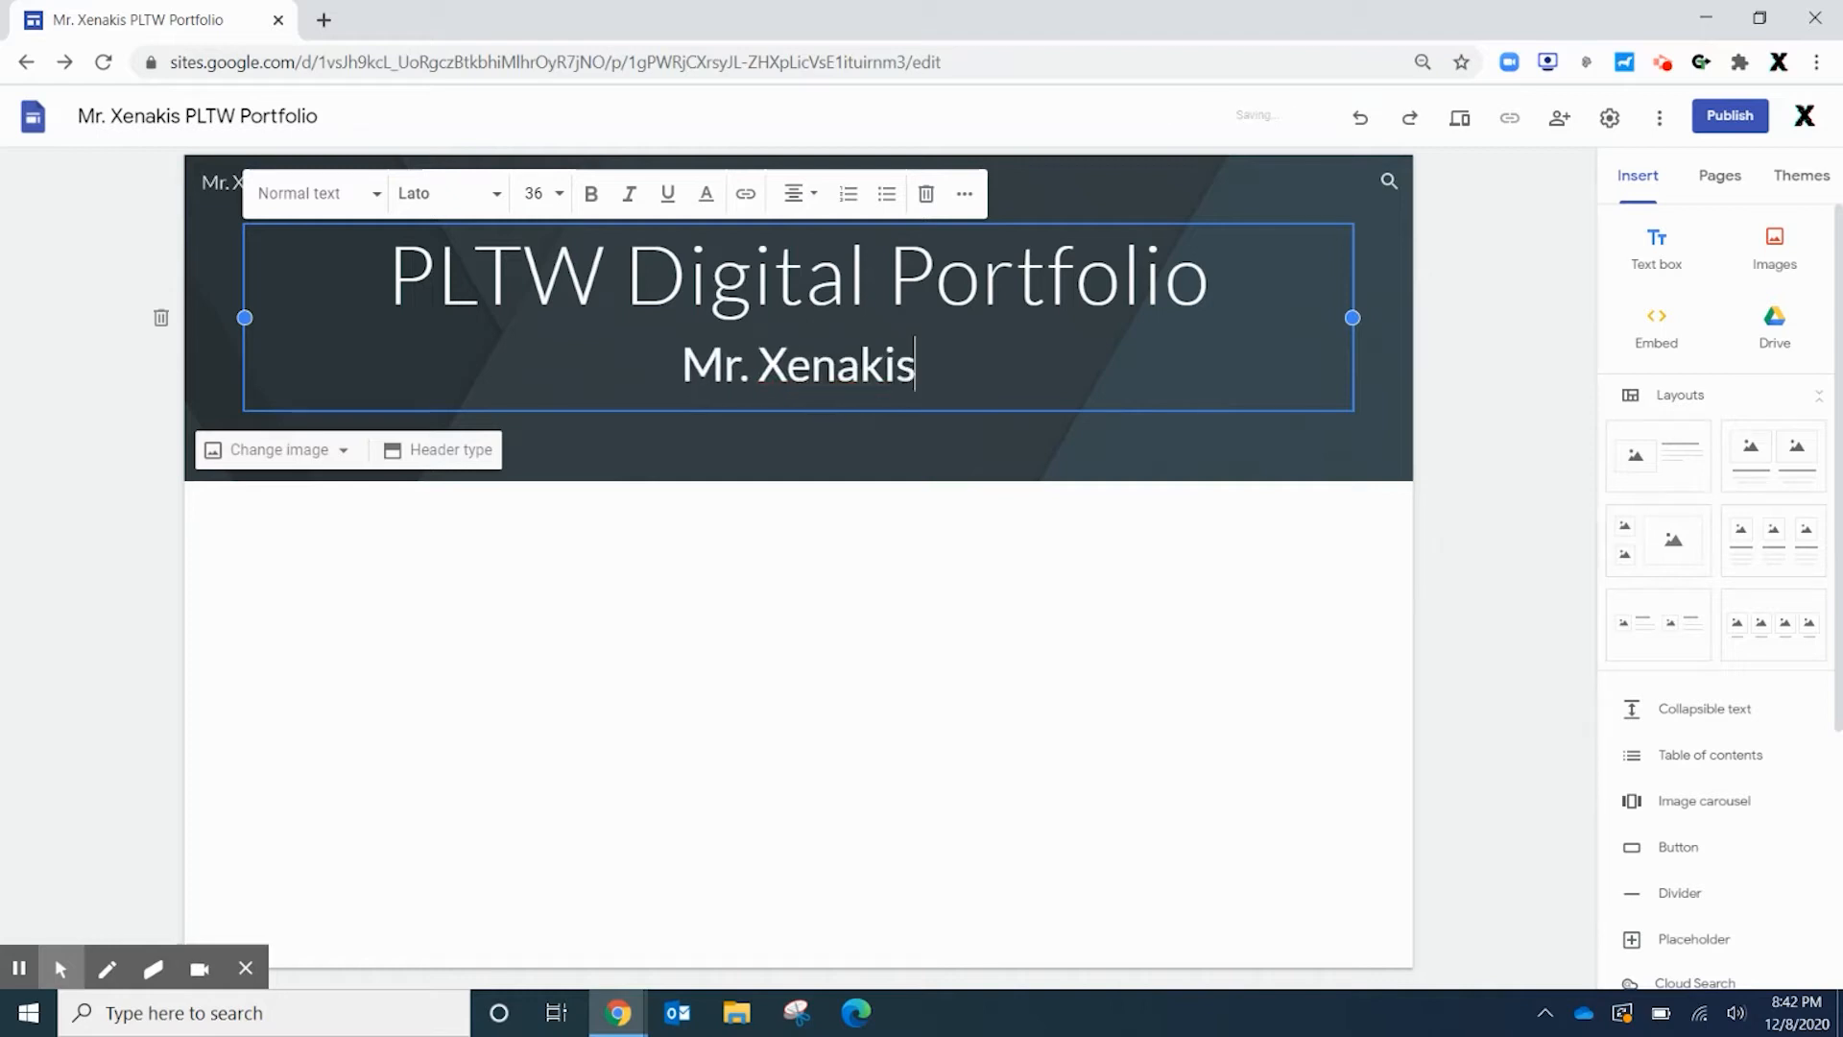
{"action": "left_click", "coordinate": [1462, 508]}
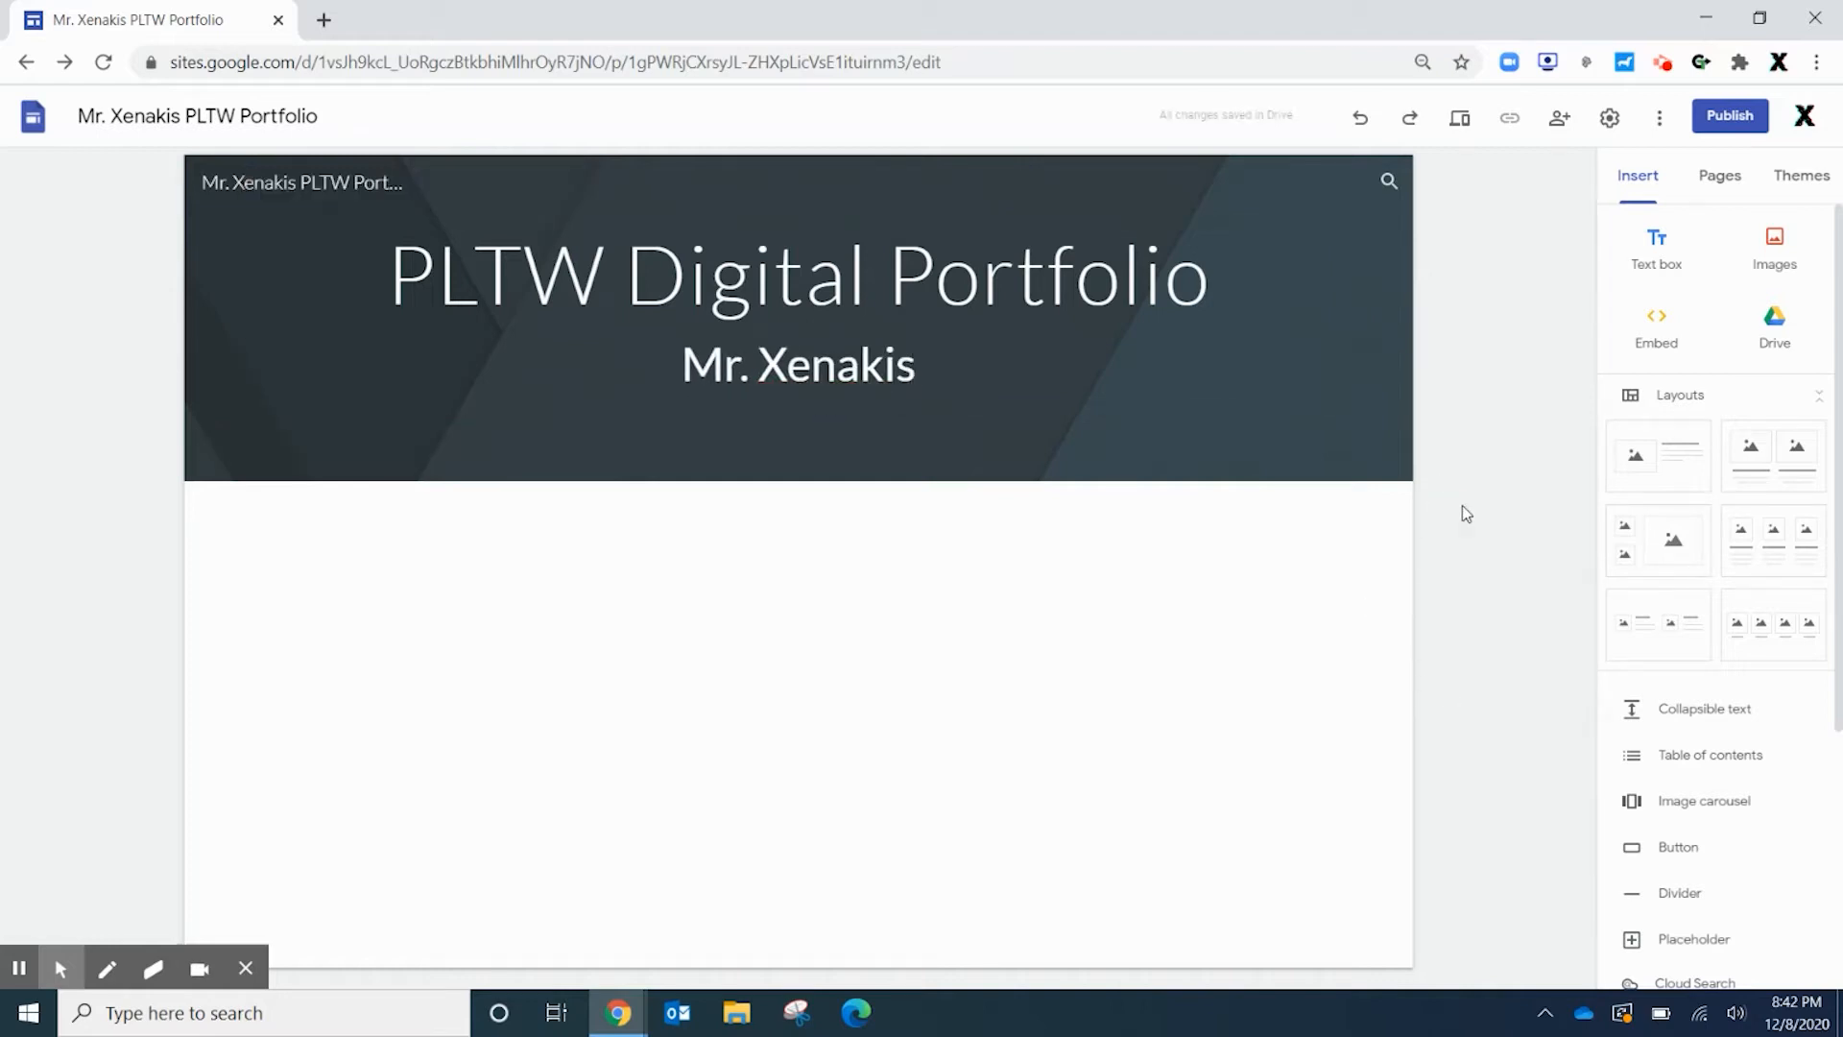
Preview the Aristotle theme, then apply the Diplomat theme to the site
{"action": "mouse_move", "coordinate": [882, 478]}
{"action": "left_click", "coordinate": [1801, 174]}
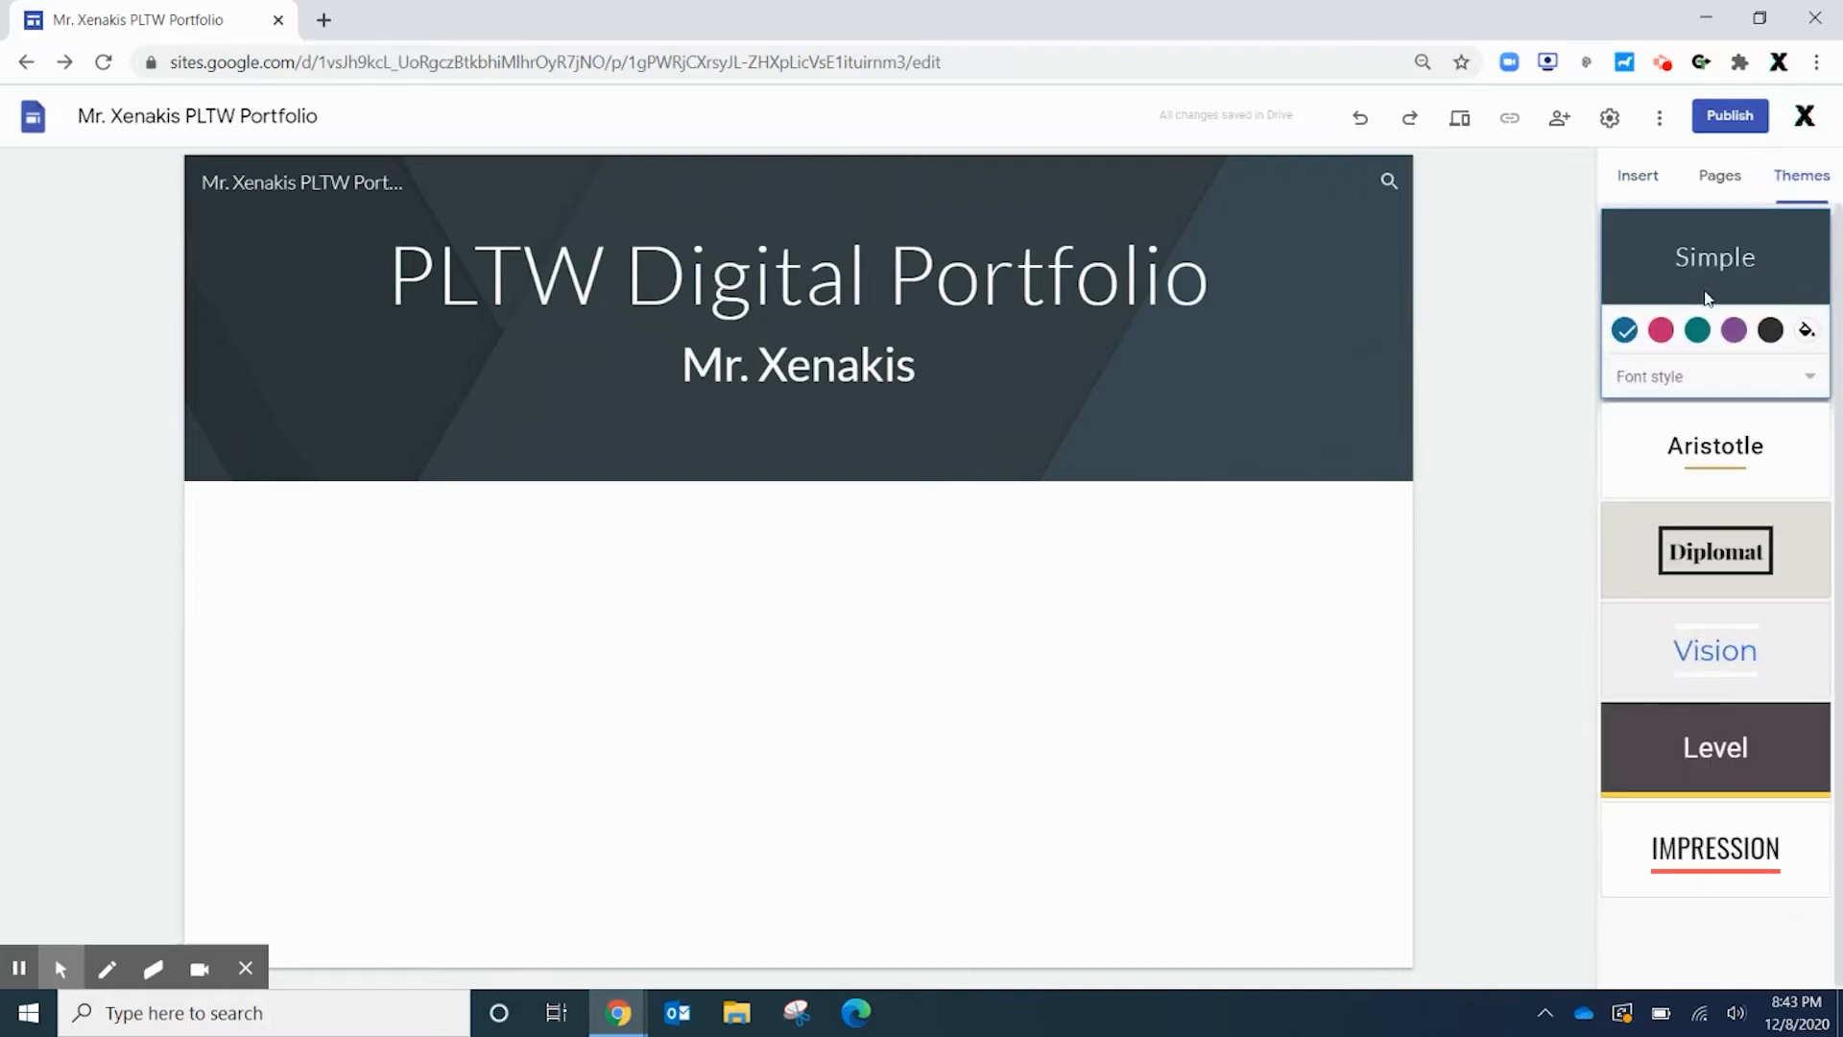
{"action": "left_click", "coordinate": [1728, 493]}
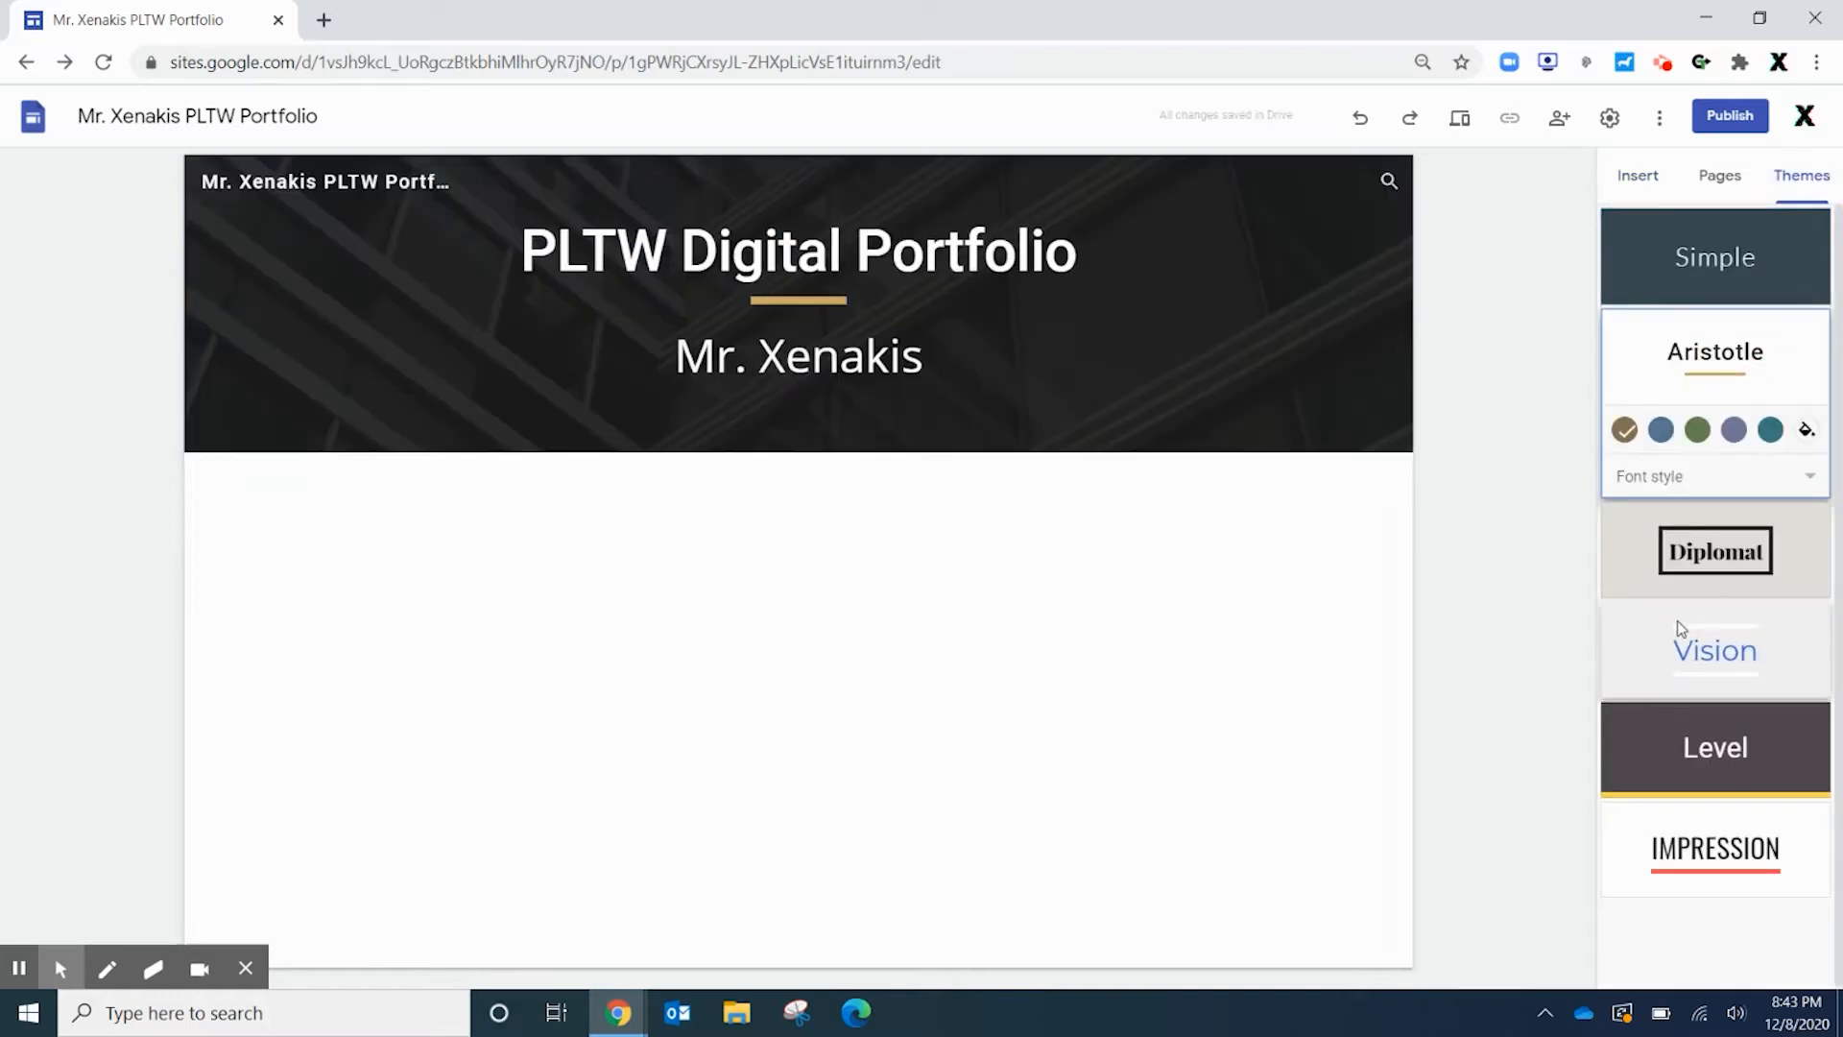
{"action": "left_click", "coordinate": [1711, 571]}
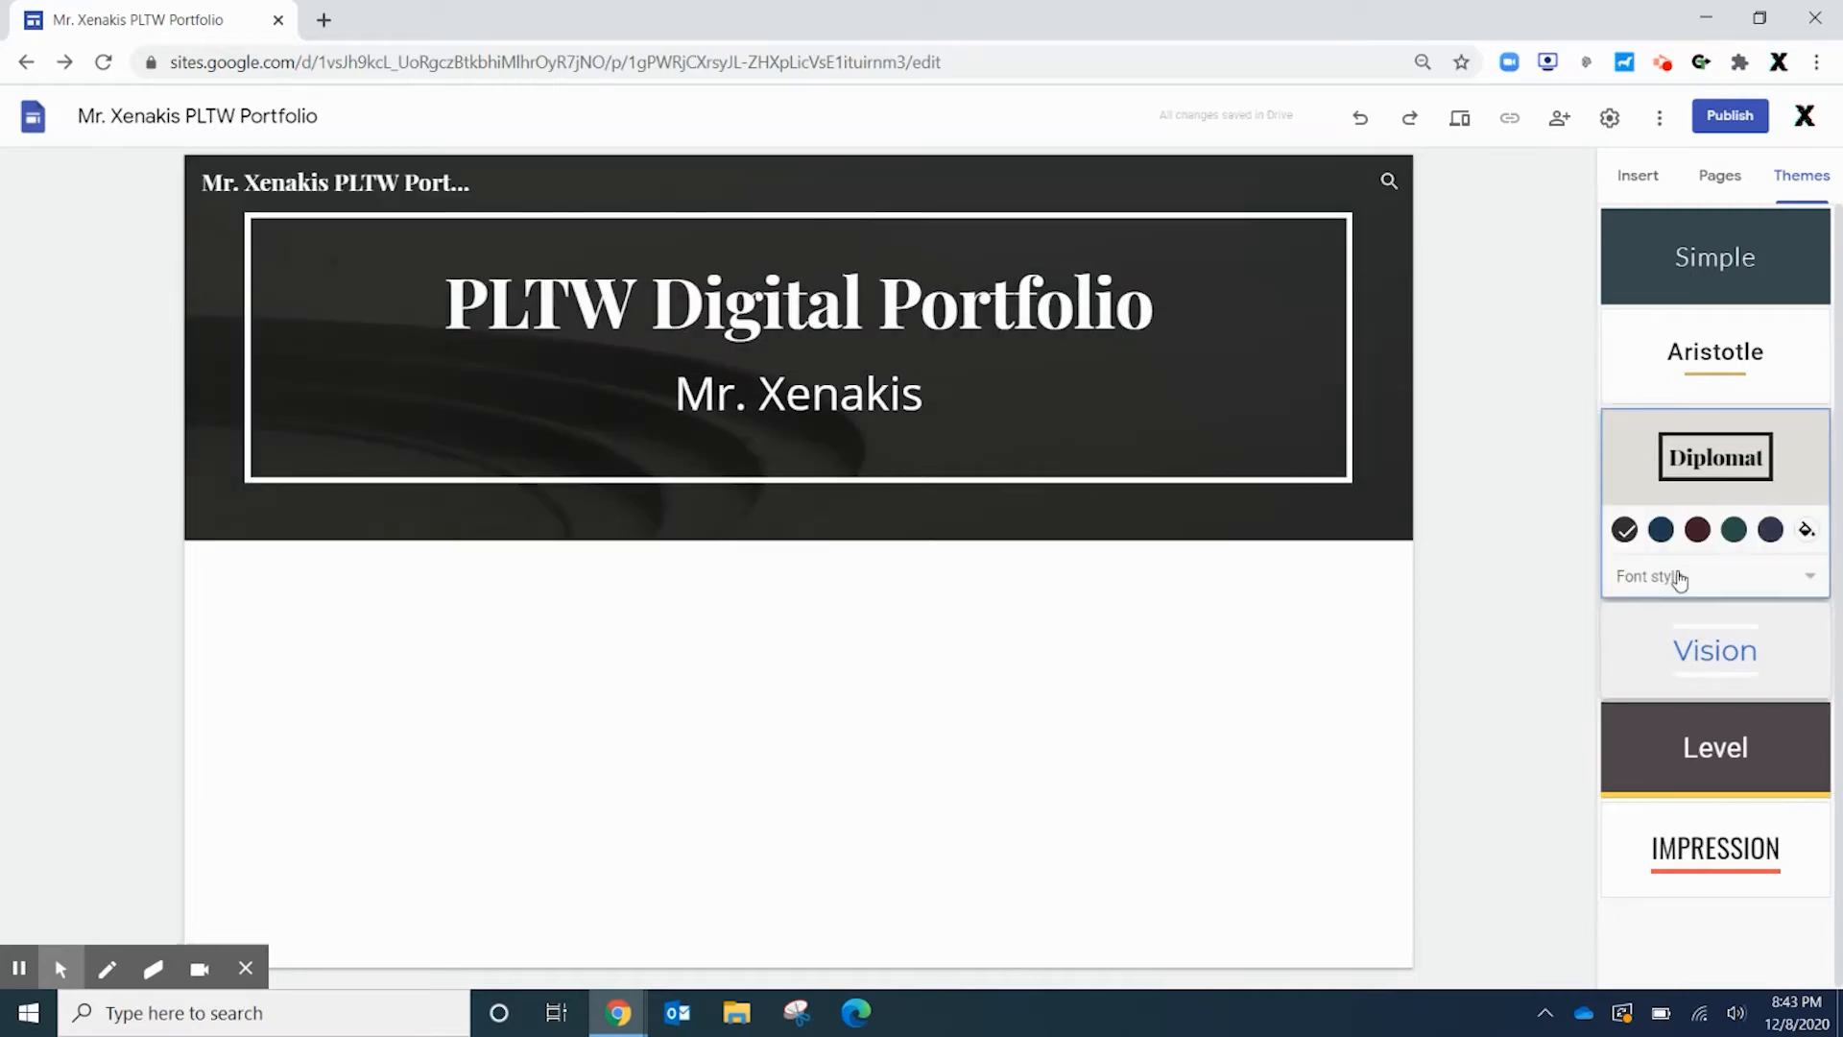
{"action": "mouse_move", "coordinate": [718, 476]}
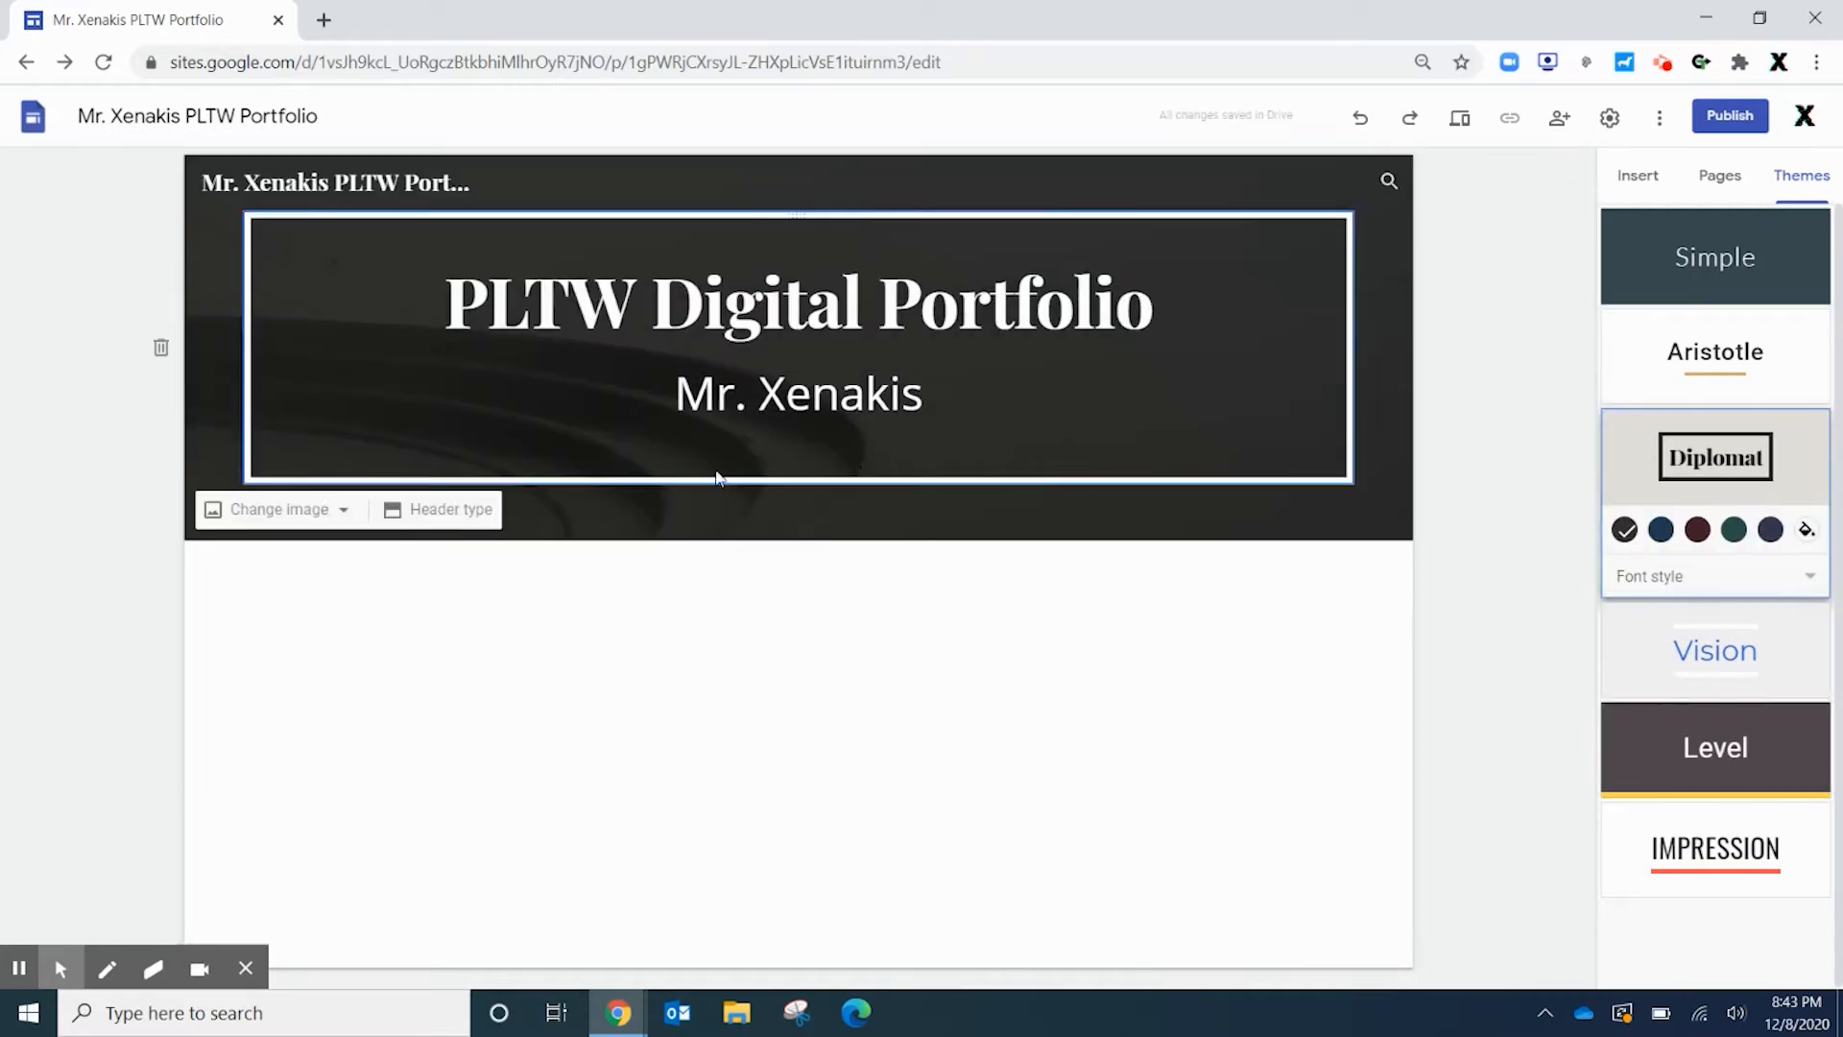
Set the header background to the grey kaleidoscope image from the gallery, after abandoning an upload
{"action": "left_click", "coordinate": [286, 510]}
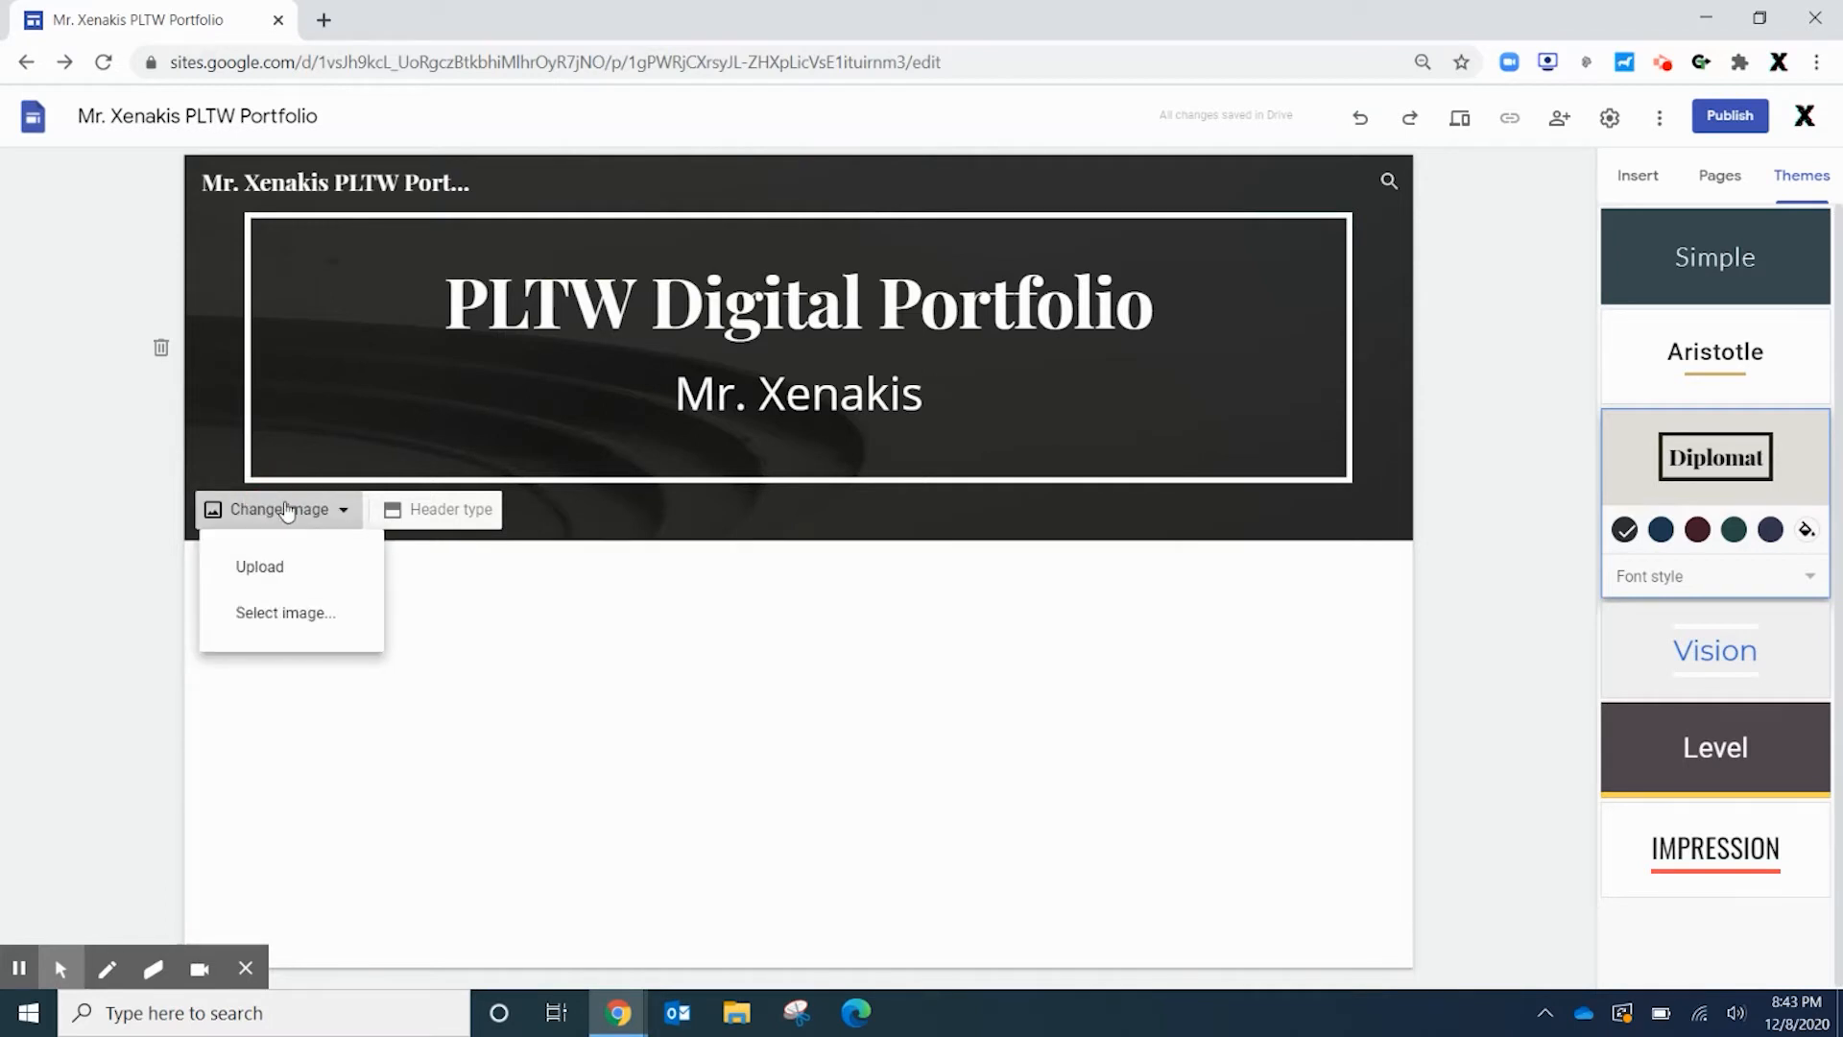
{"action": "left_click", "coordinate": [287, 568]}
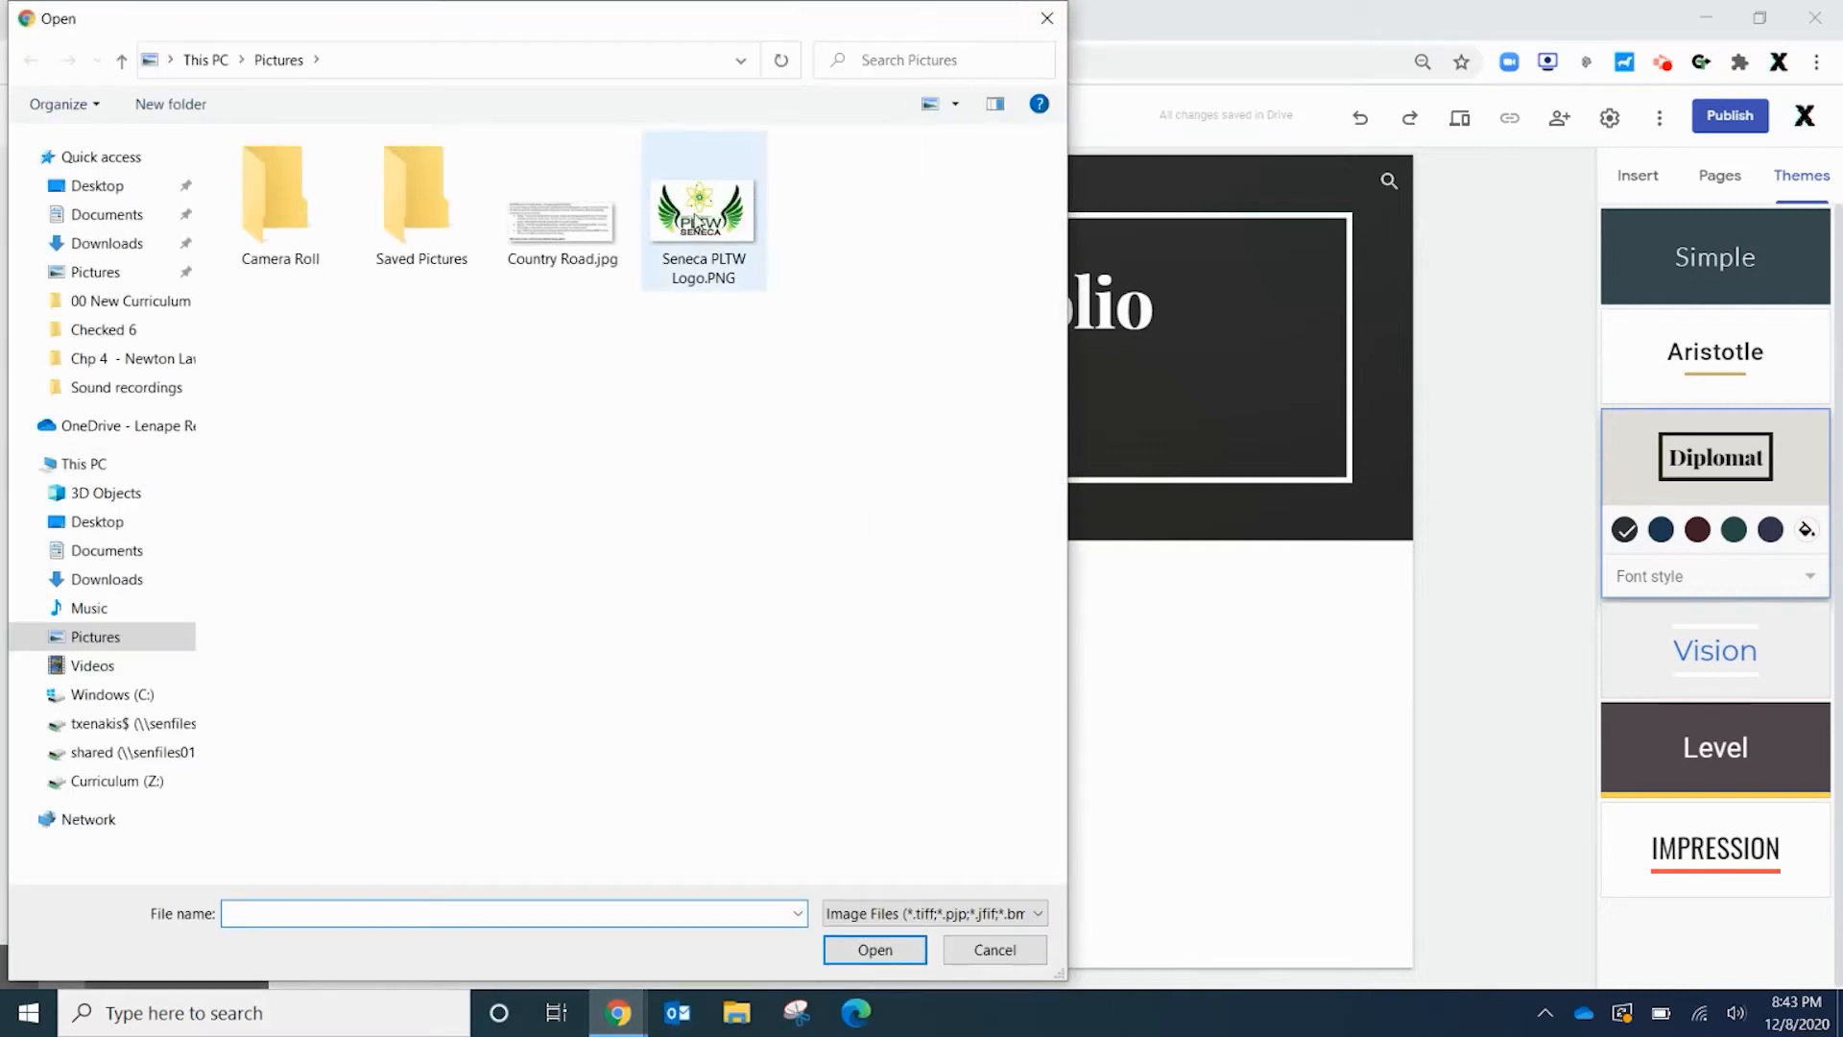
{"action": "left_click", "coordinate": [1049, 18]}
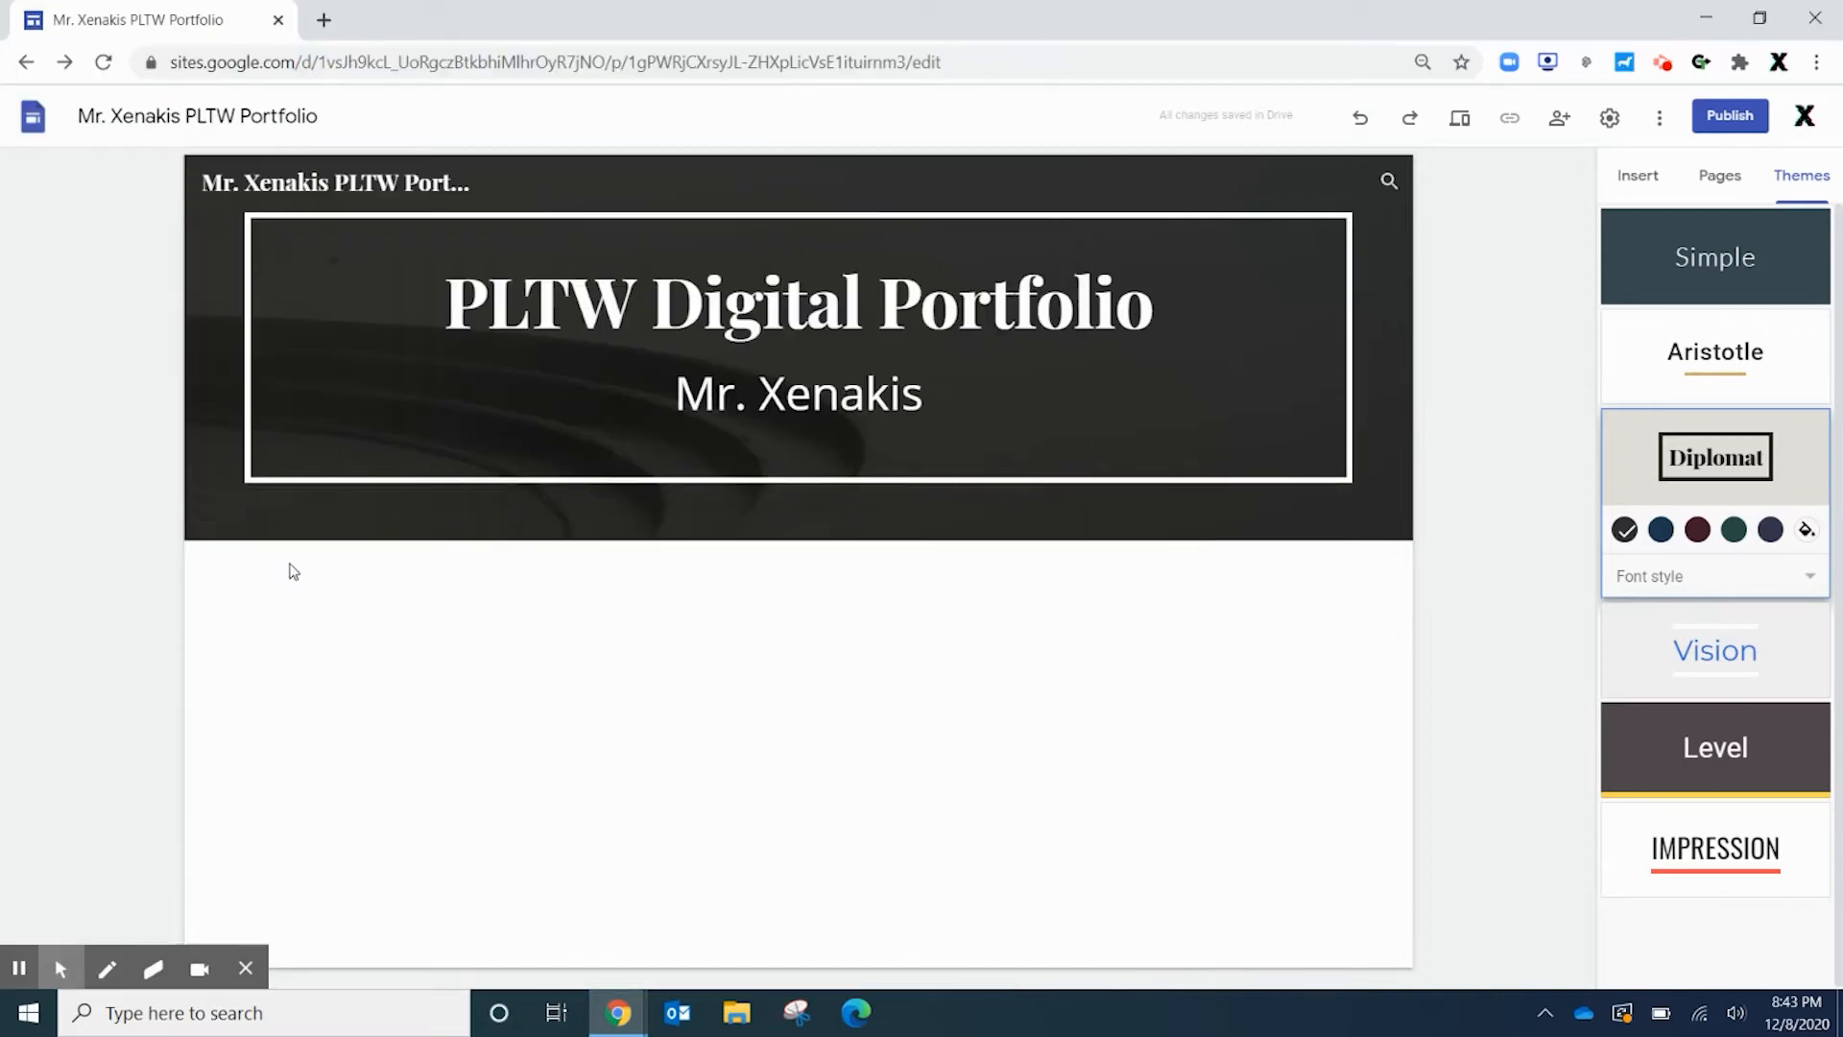
{"action": "left_click", "coordinate": [258, 516]}
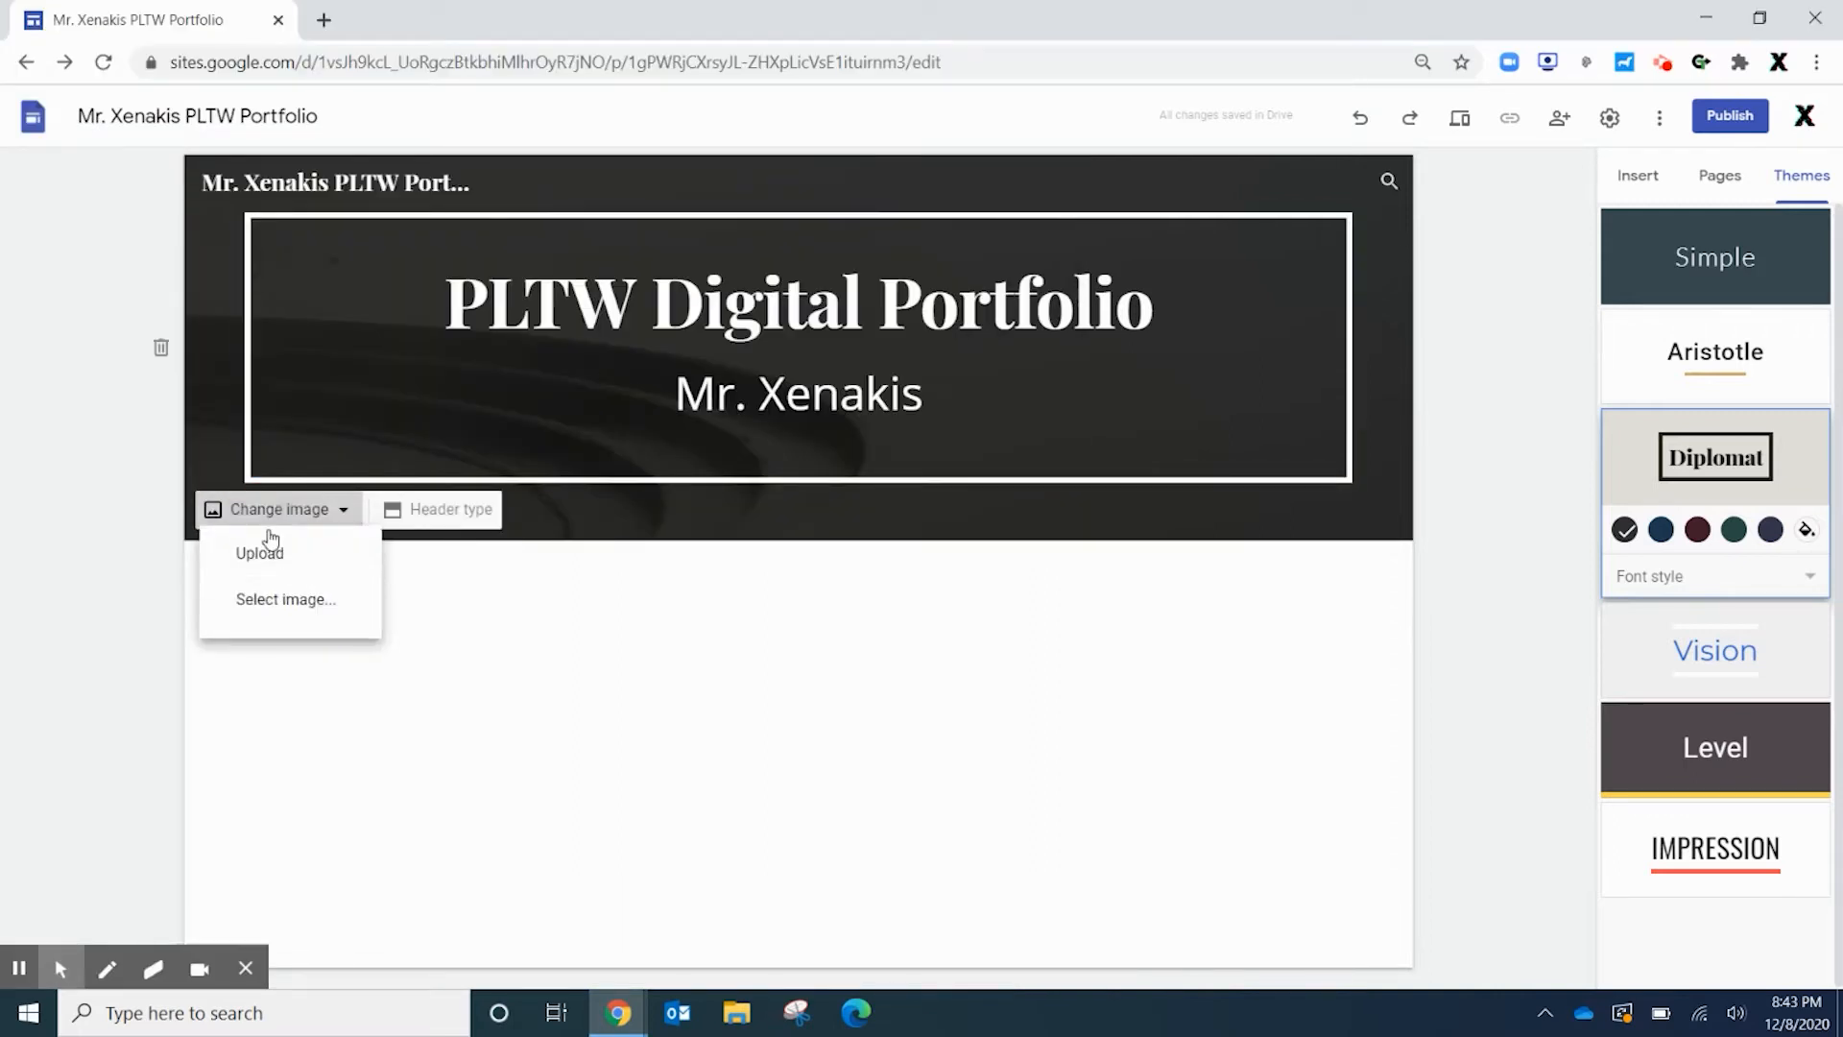
{"action": "left_click", "coordinate": [287, 614]}
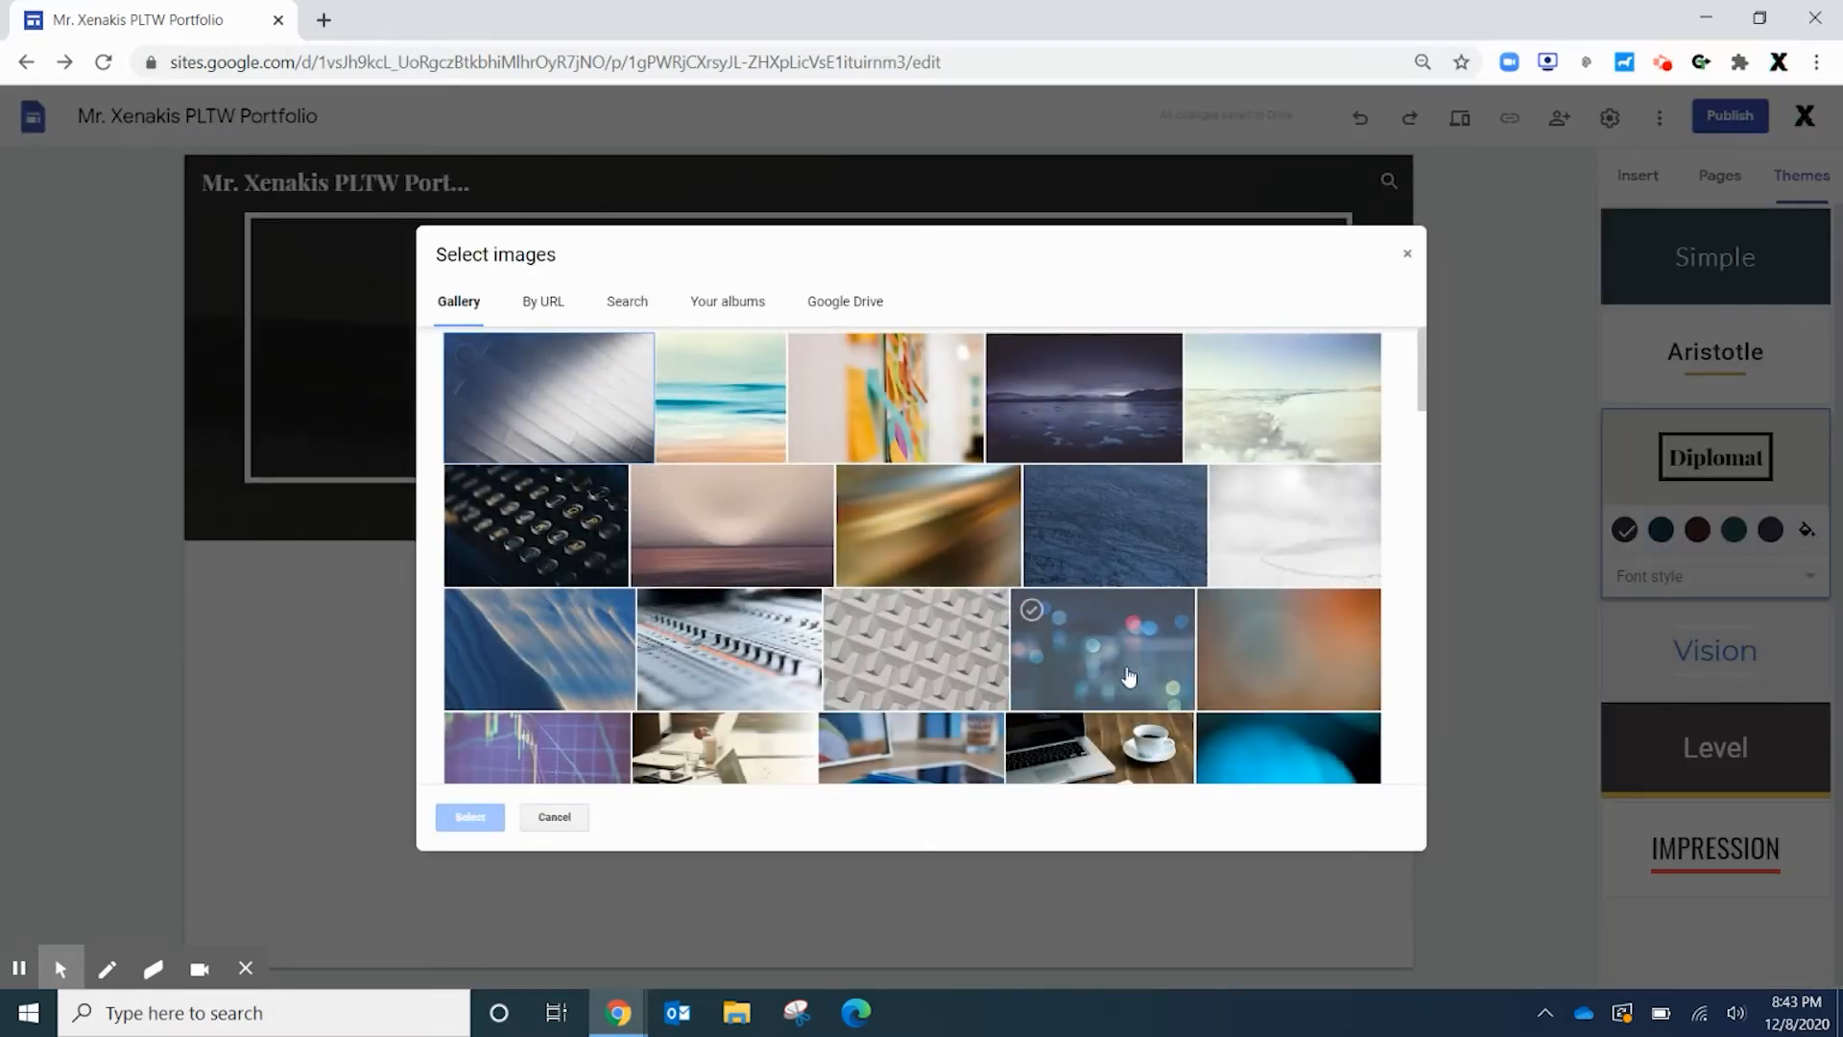
{"action": "scroll", "coordinate": [1070, 645], "scroll_direction": "down", "scroll_amount": 1}
{"action": "scroll", "coordinate": [1070, 645], "scroll_direction": "down", "scroll_amount": 9}
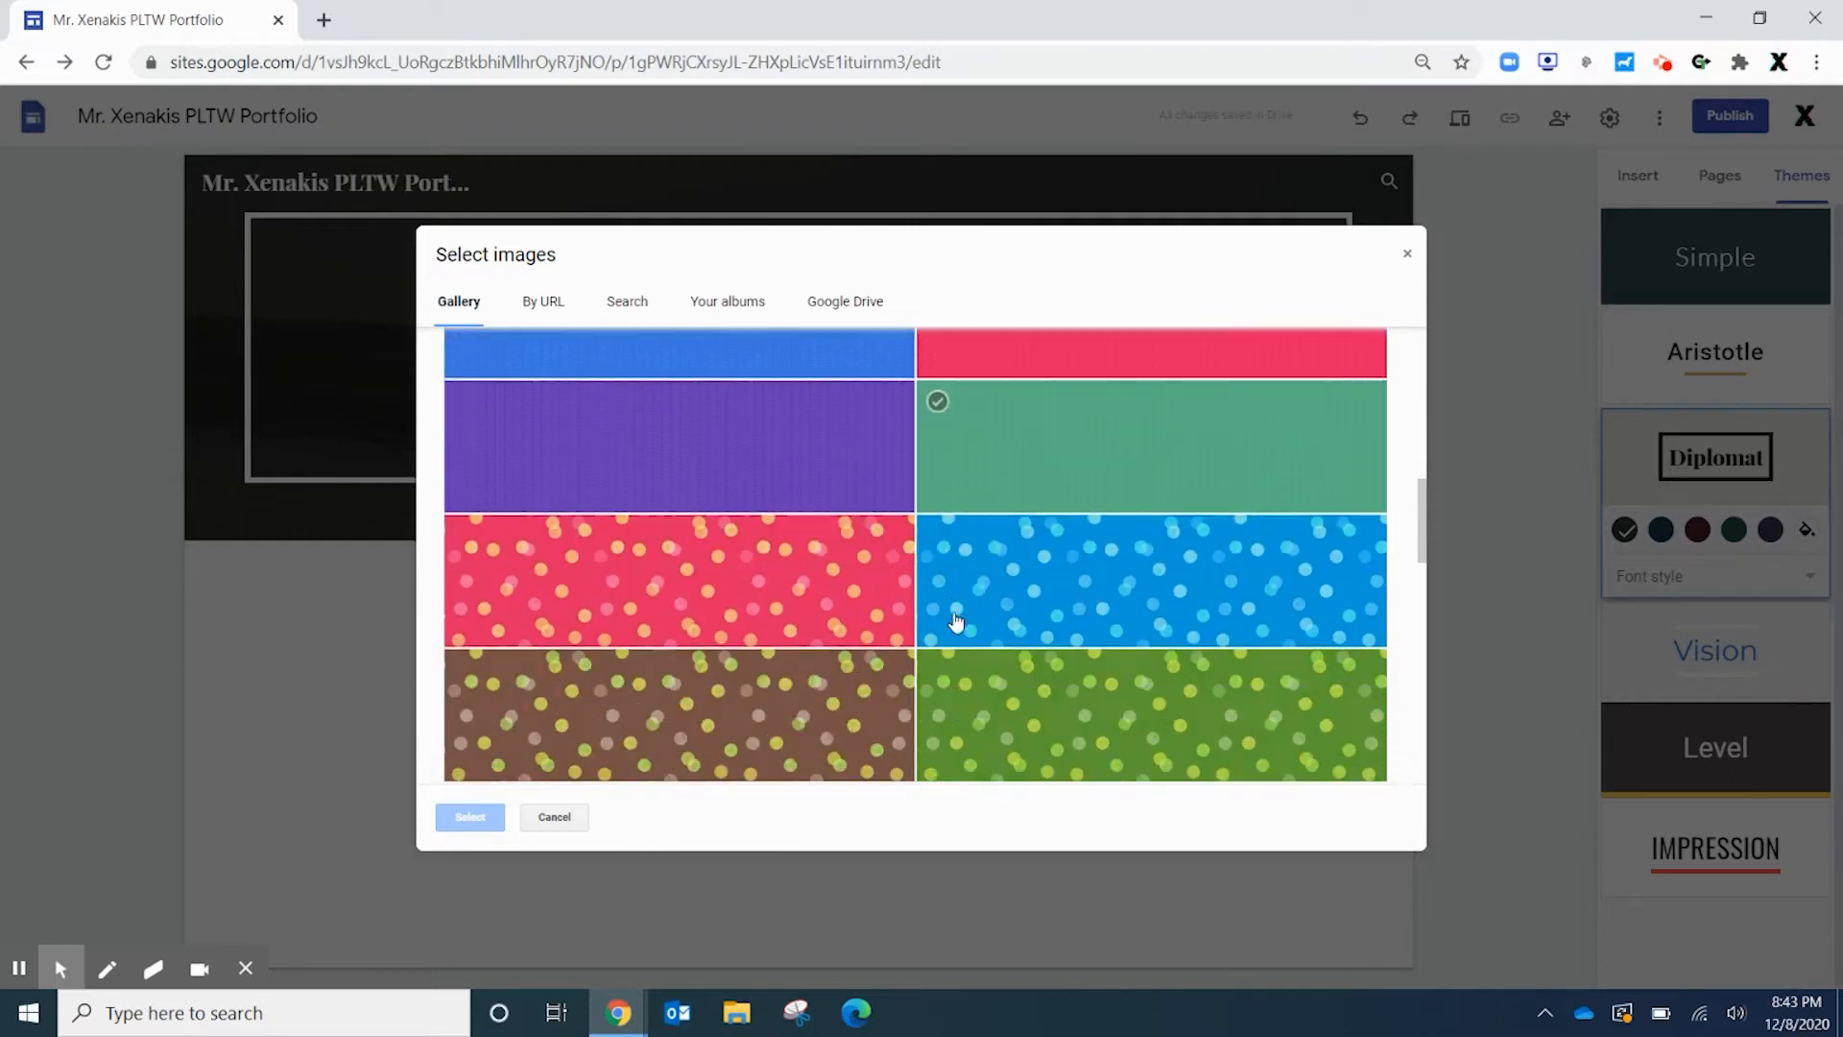
{"action": "scroll", "coordinate": [952, 620], "scroll_direction": "up", "scroll_amount": 8}
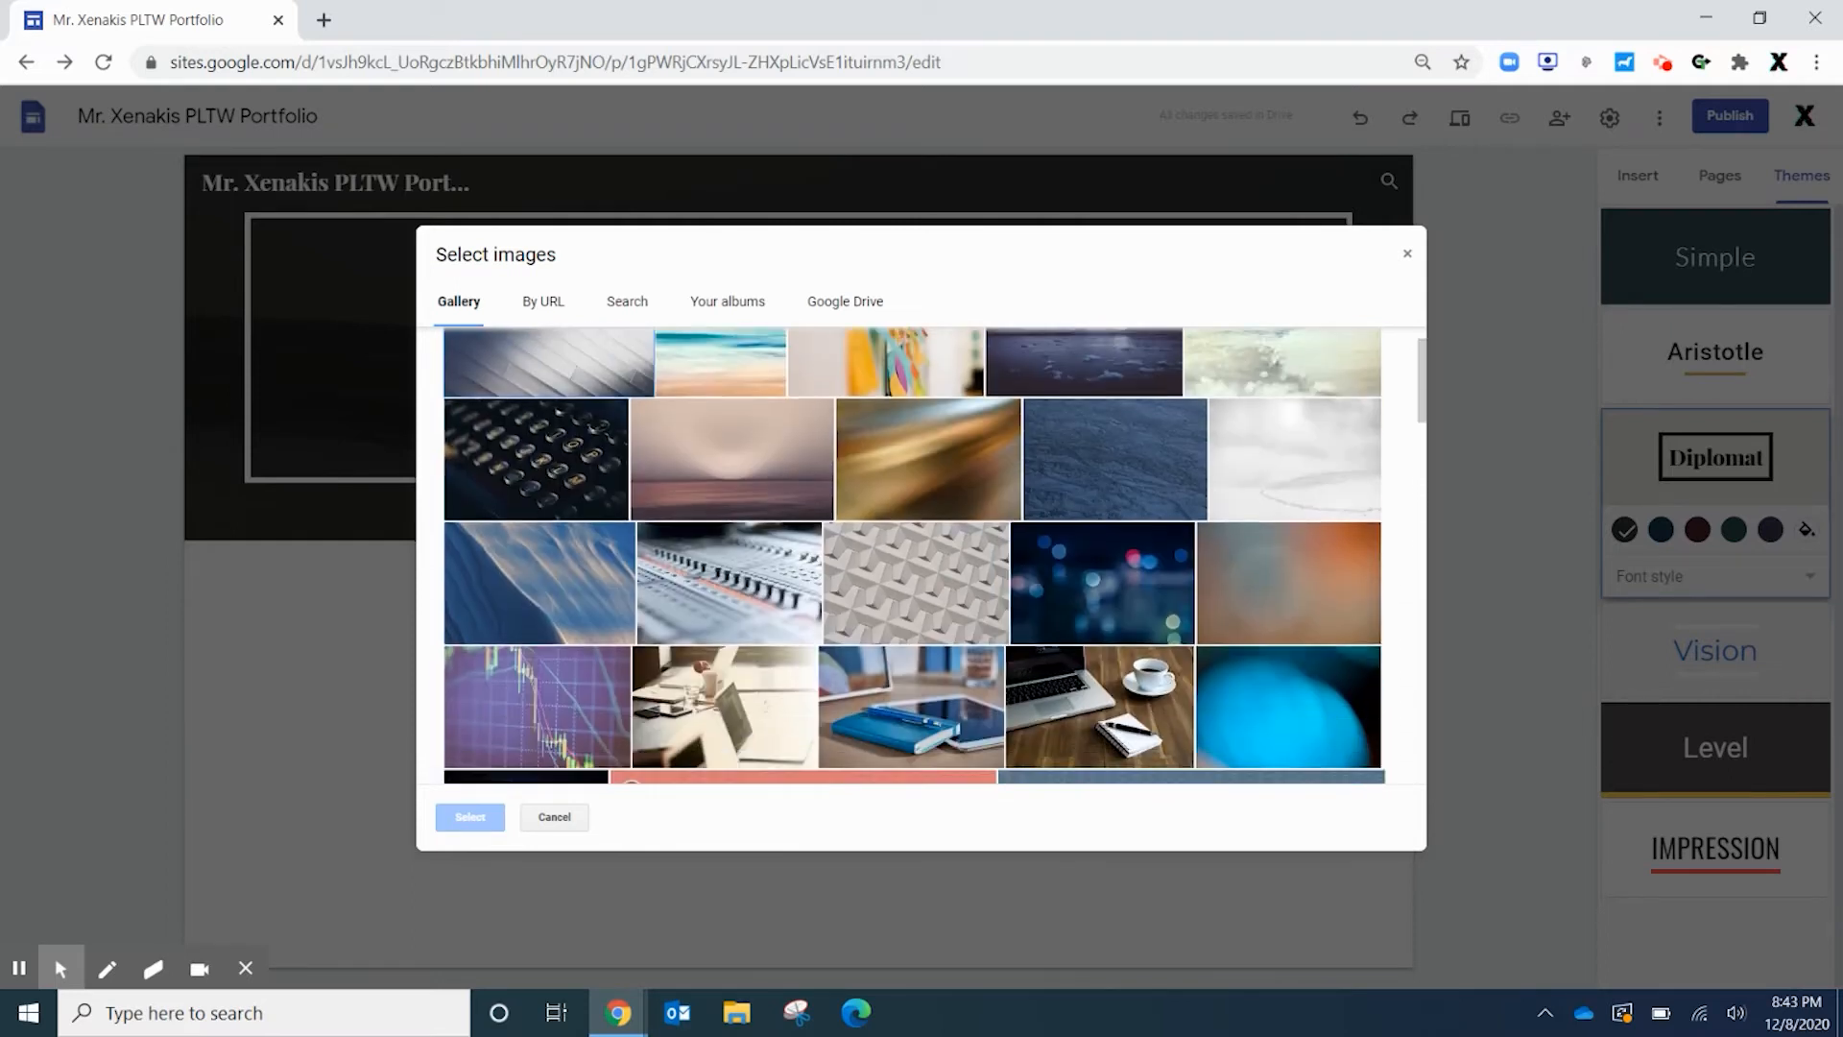
{"action": "scroll", "coordinate": [946, 607], "scroll_direction": "down", "scroll_amount": 5}
{"action": "scroll", "coordinate": [947, 608], "scroll_direction": "down", "scroll_amount": 5}
{"action": "left_click", "coordinate": [650, 527]}
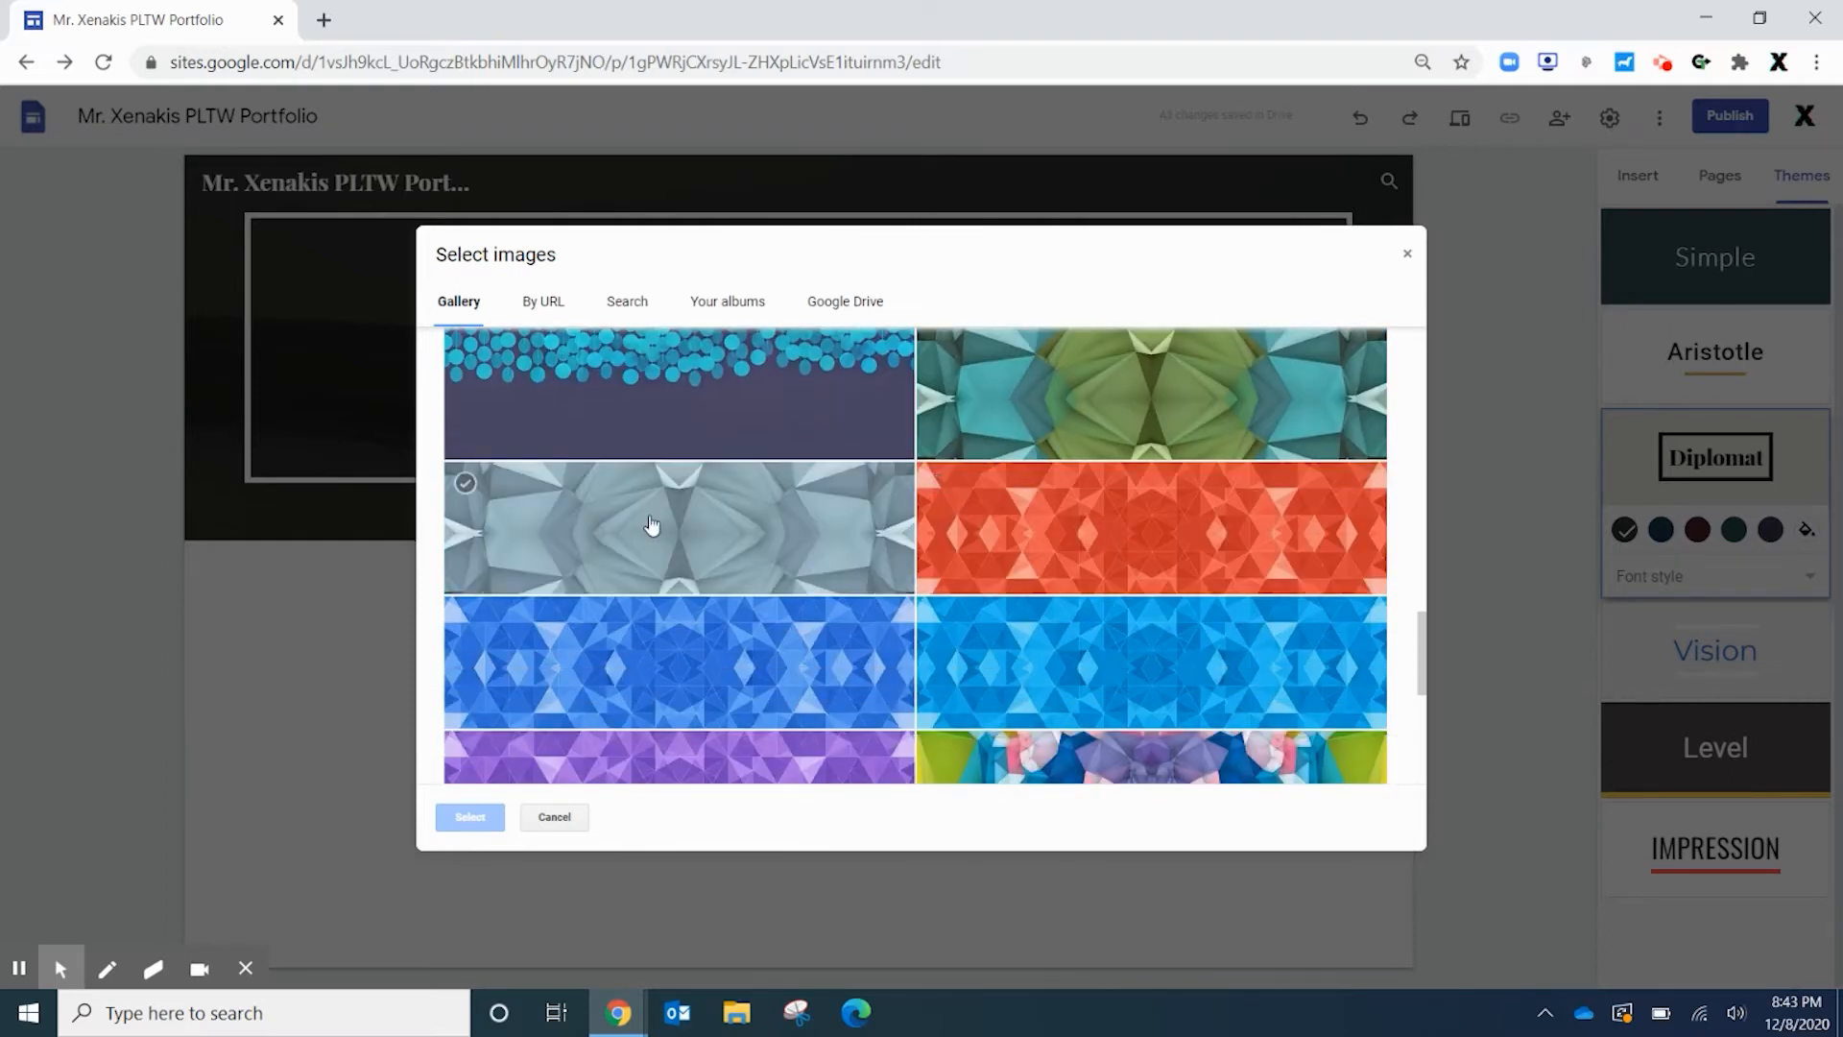
{"action": "left_click", "coordinate": [470, 817]}
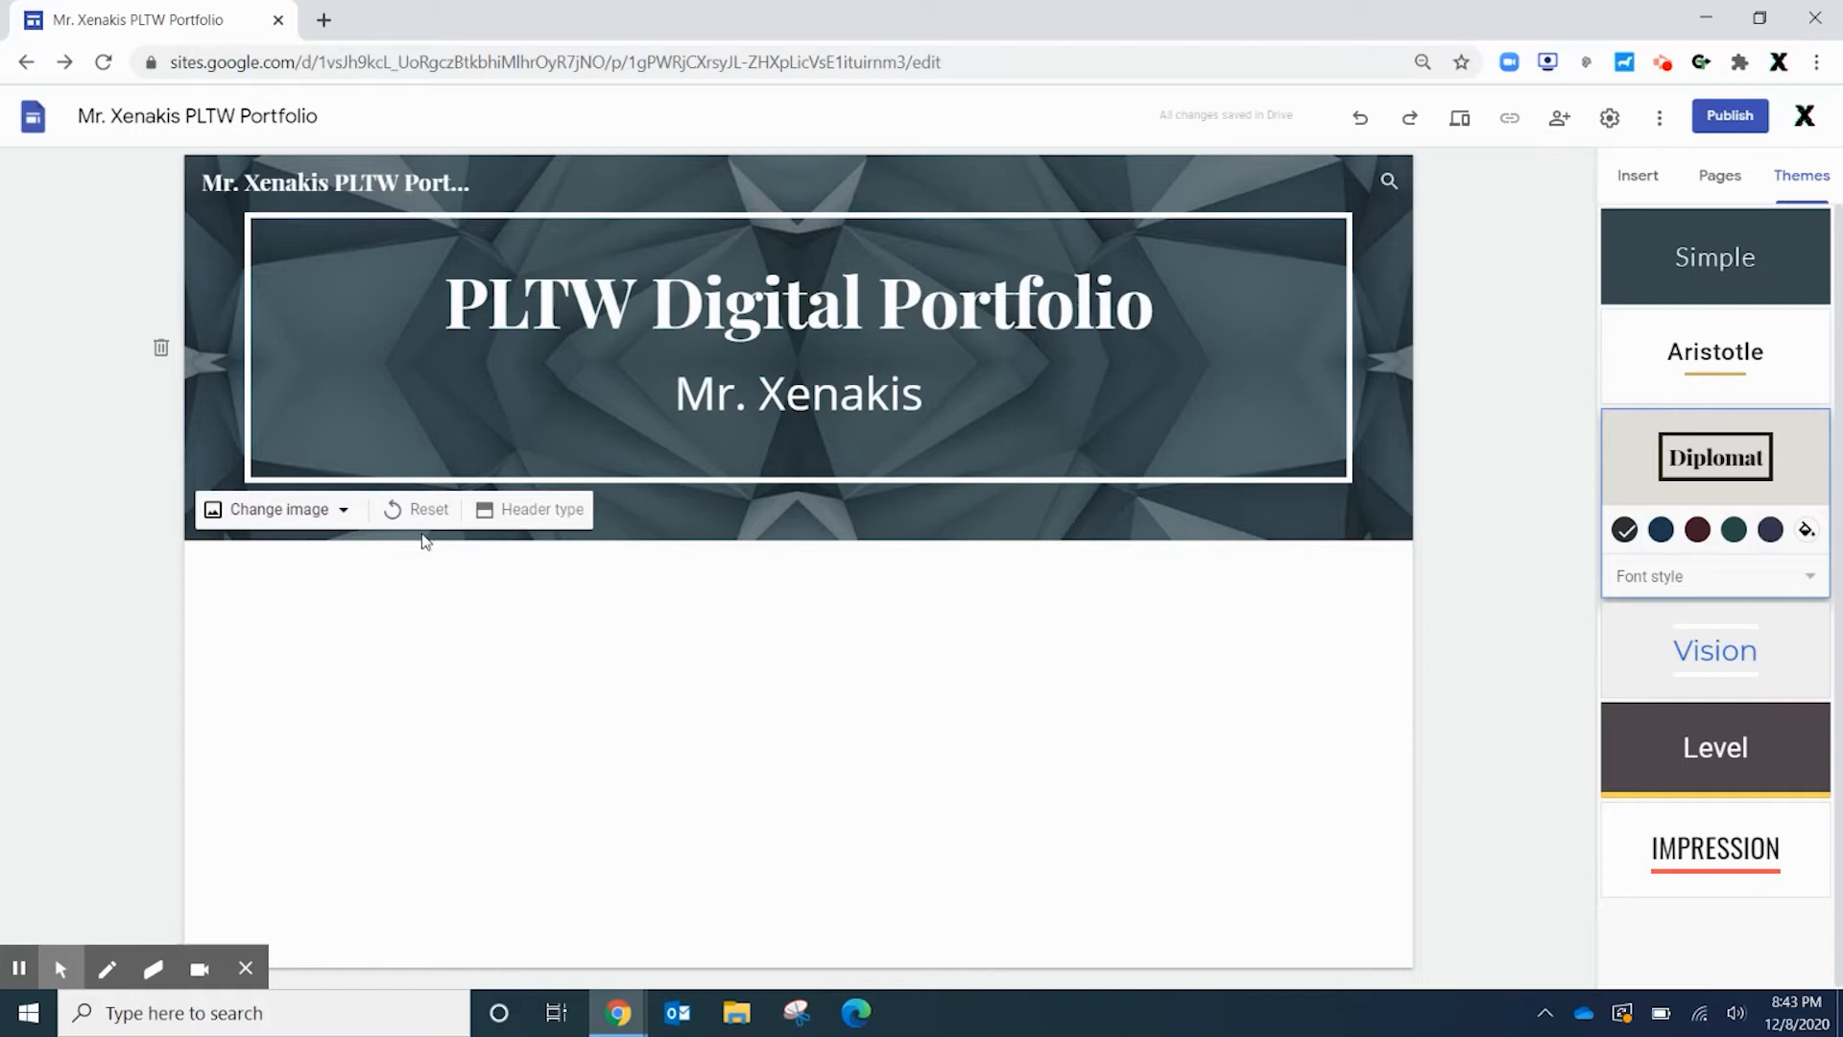
Upload the Seneca PLTW logo file as the site's brand logo
{"action": "left_click", "coordinate": [216, 233]}
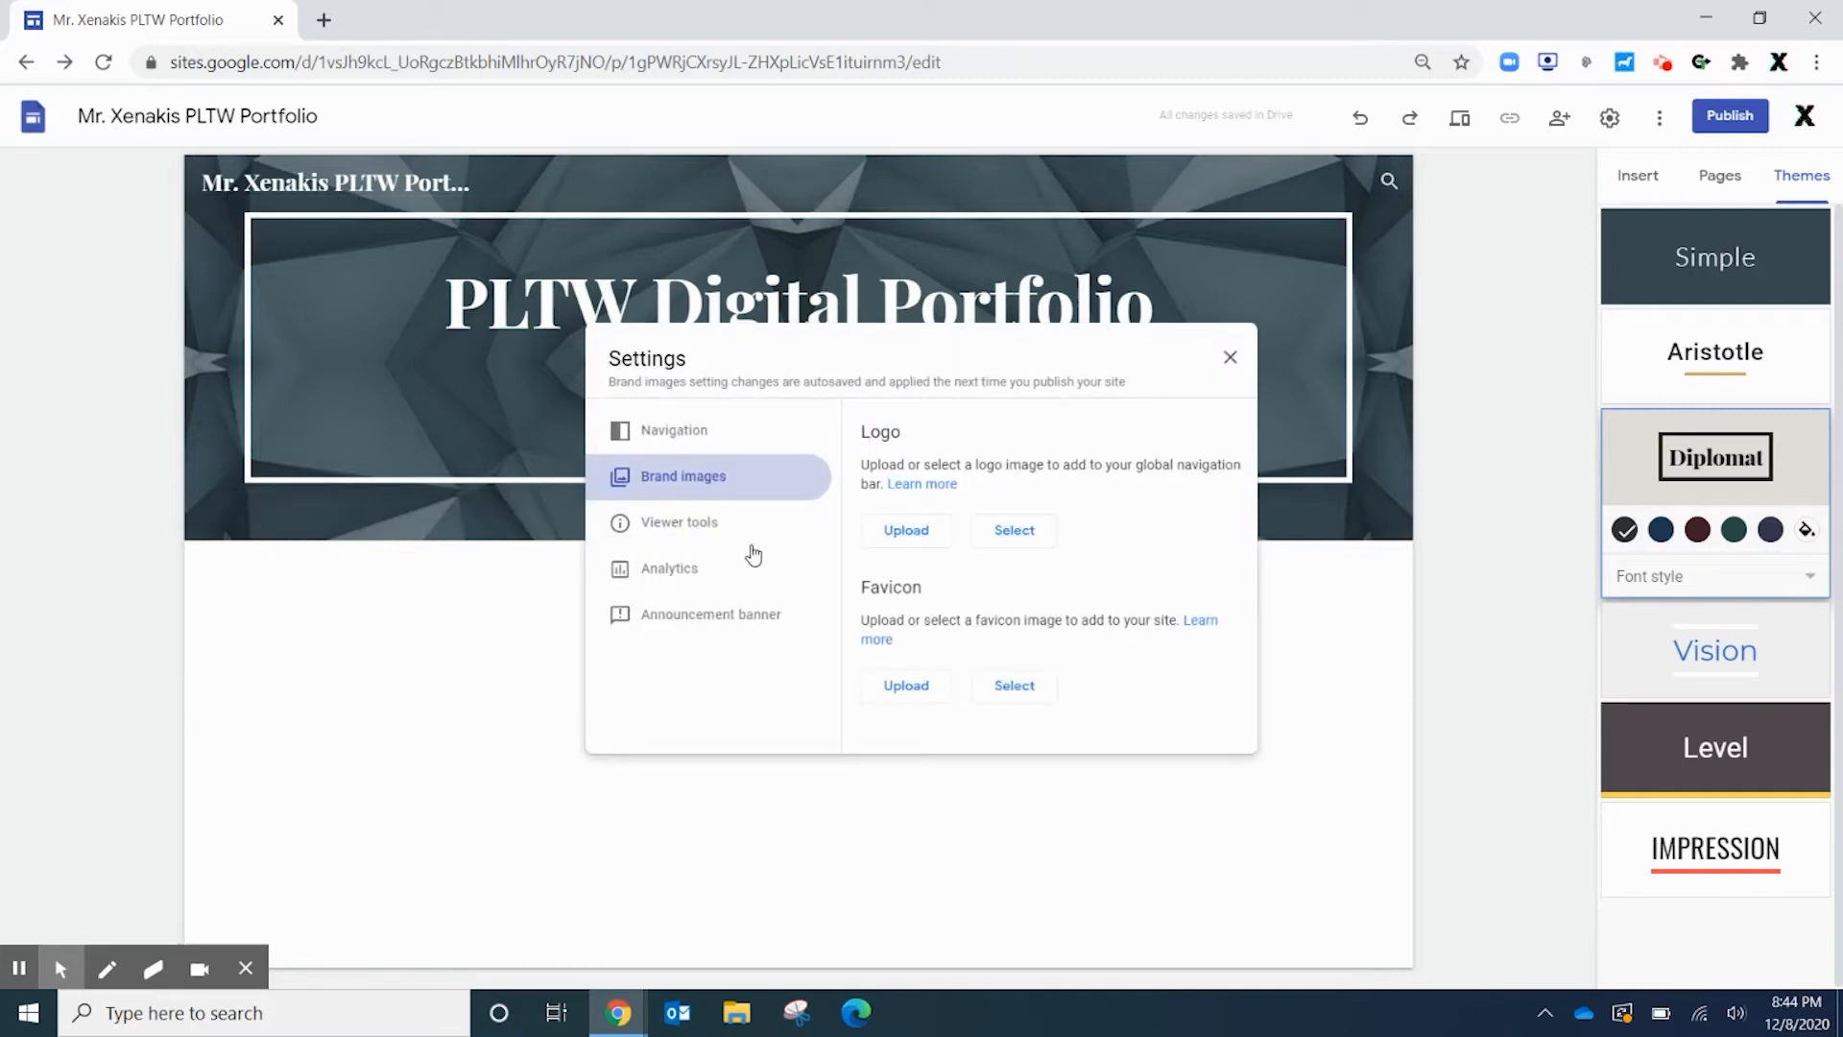
{"action": "left_click", "coordinate": [906, 537]}
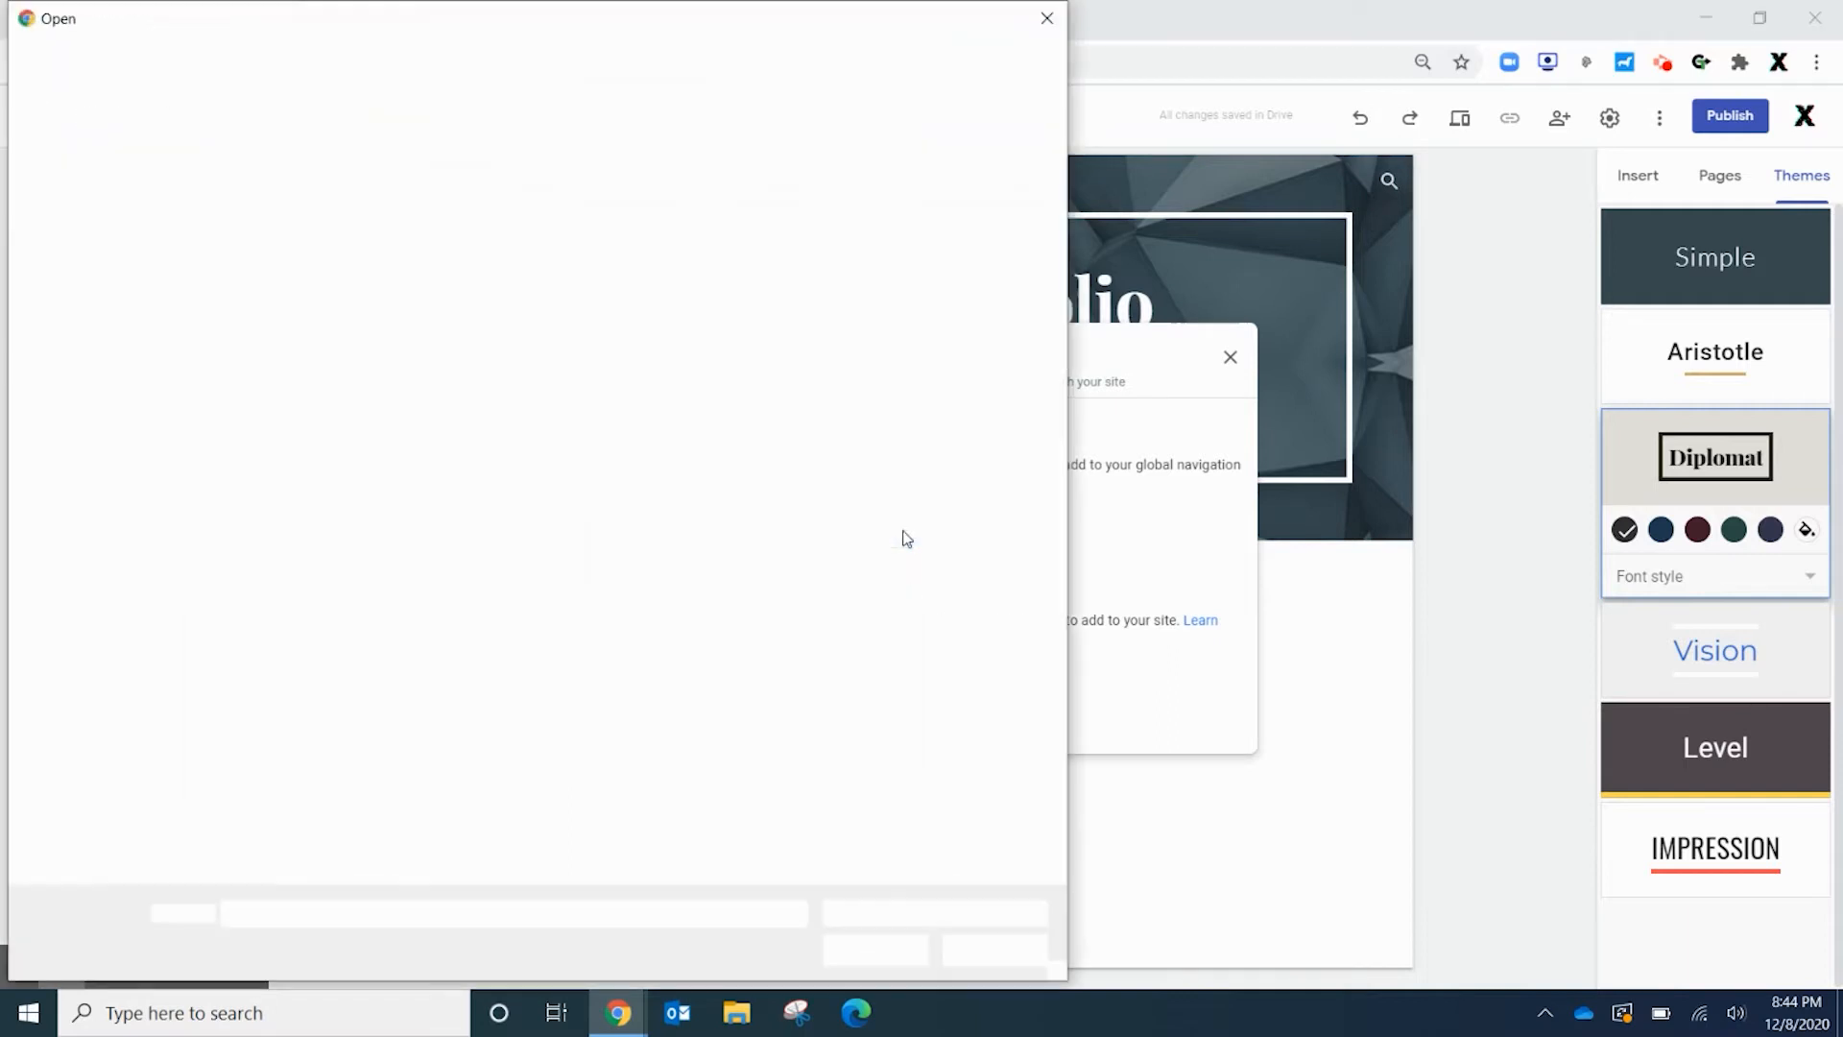
{"action": "double_click", "coordinate": [685, 209]}
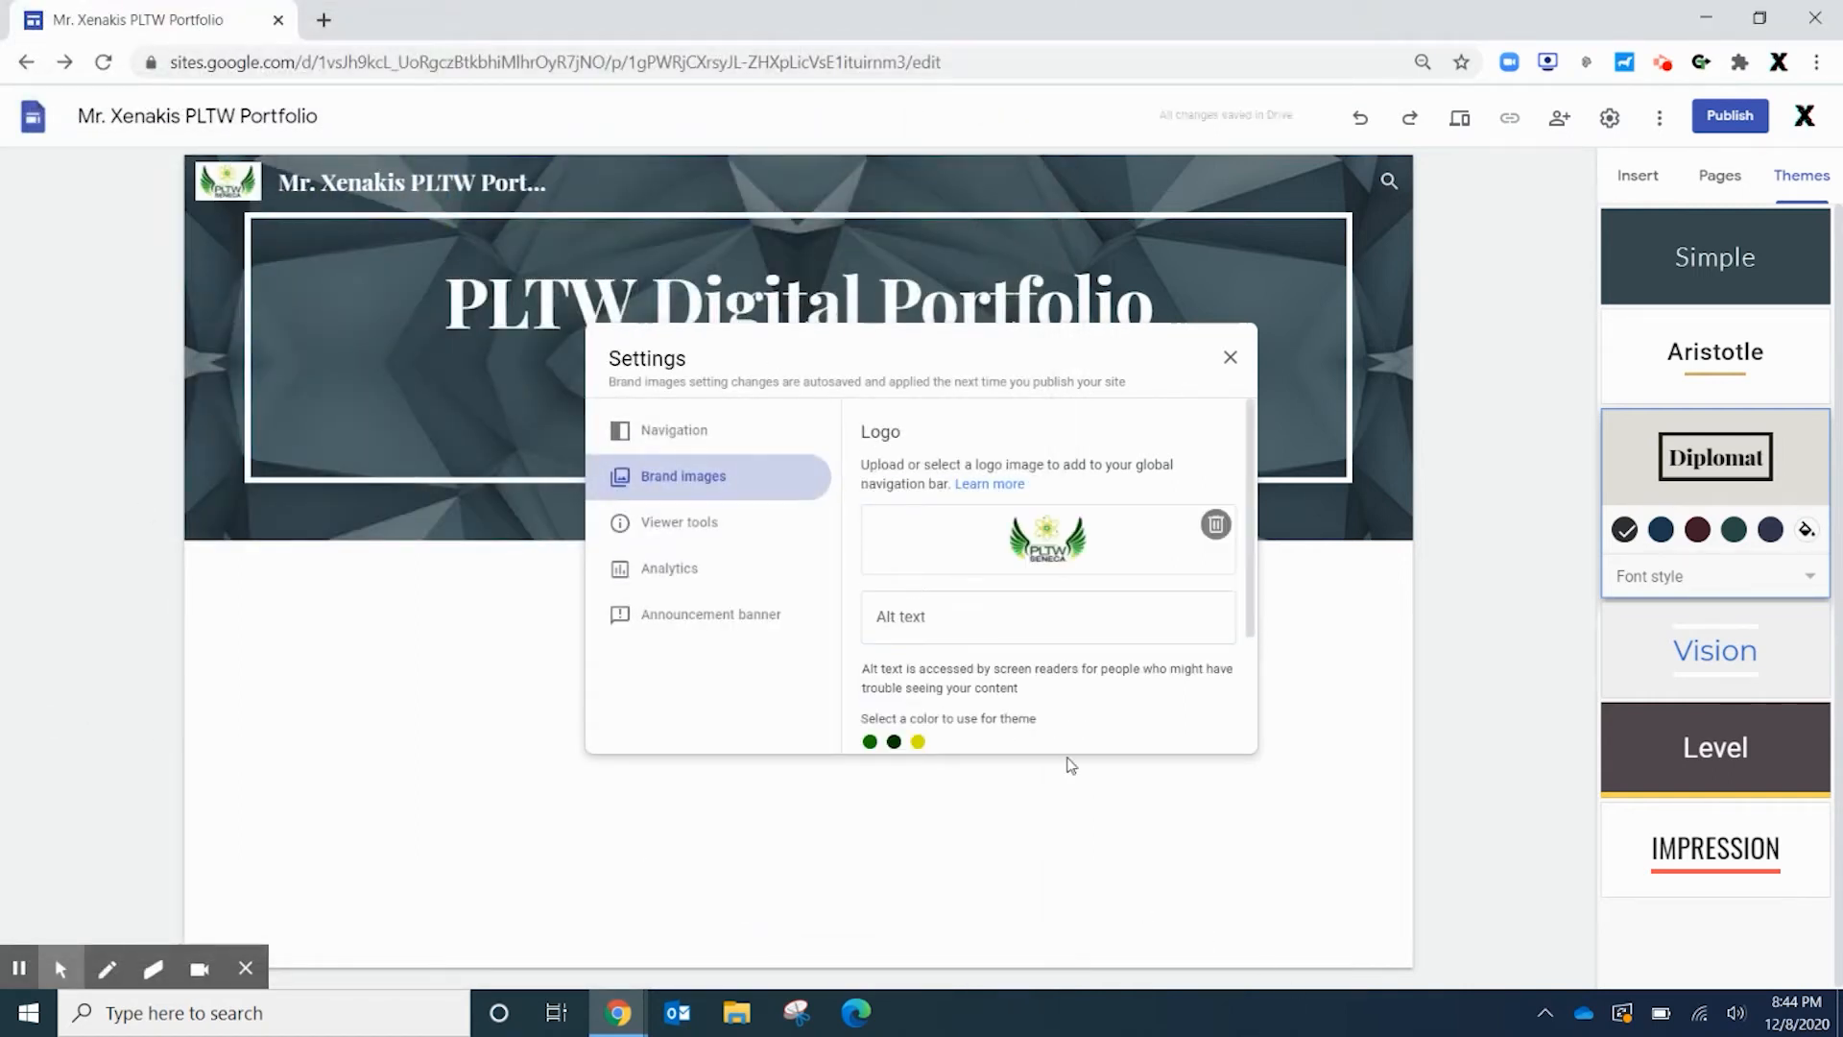
{"action": "left_click", "coordinate": [1229, 357]}
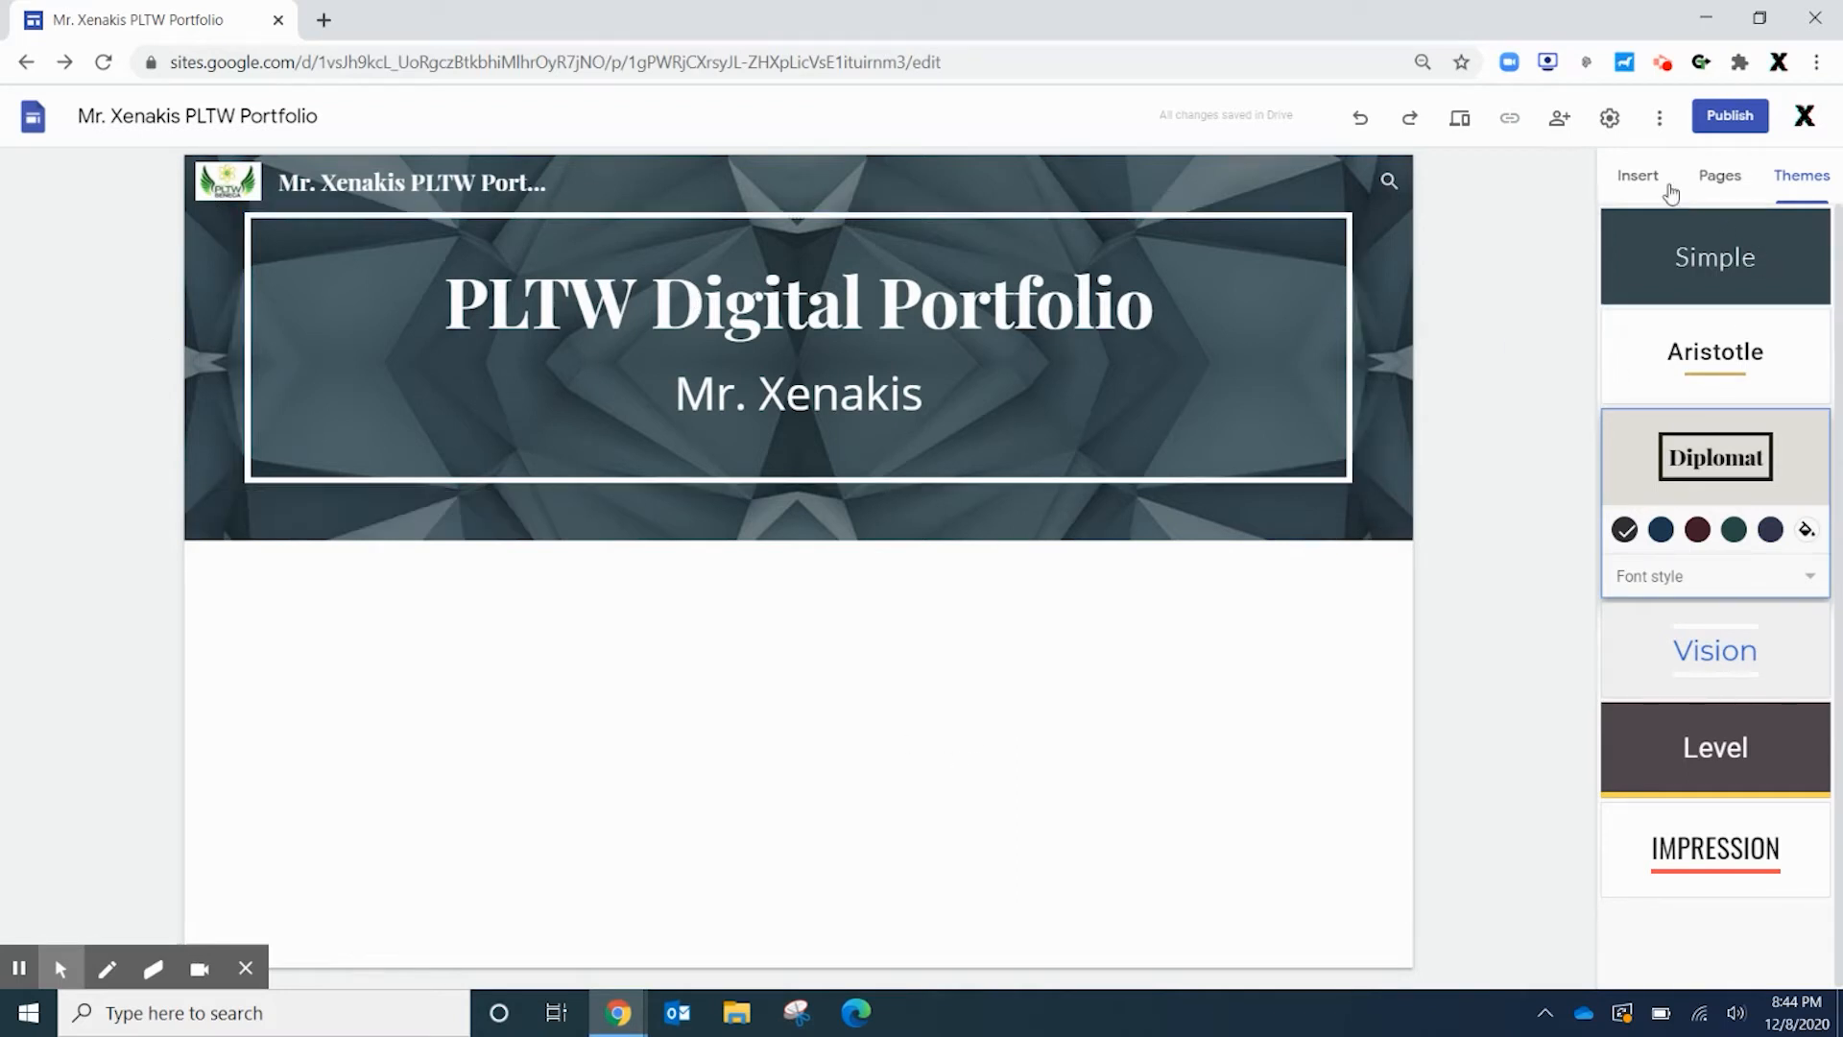
Show the Insert panel and scroll through its list of elements
{"action": "left_click", "coordinate": [1637, 175]}
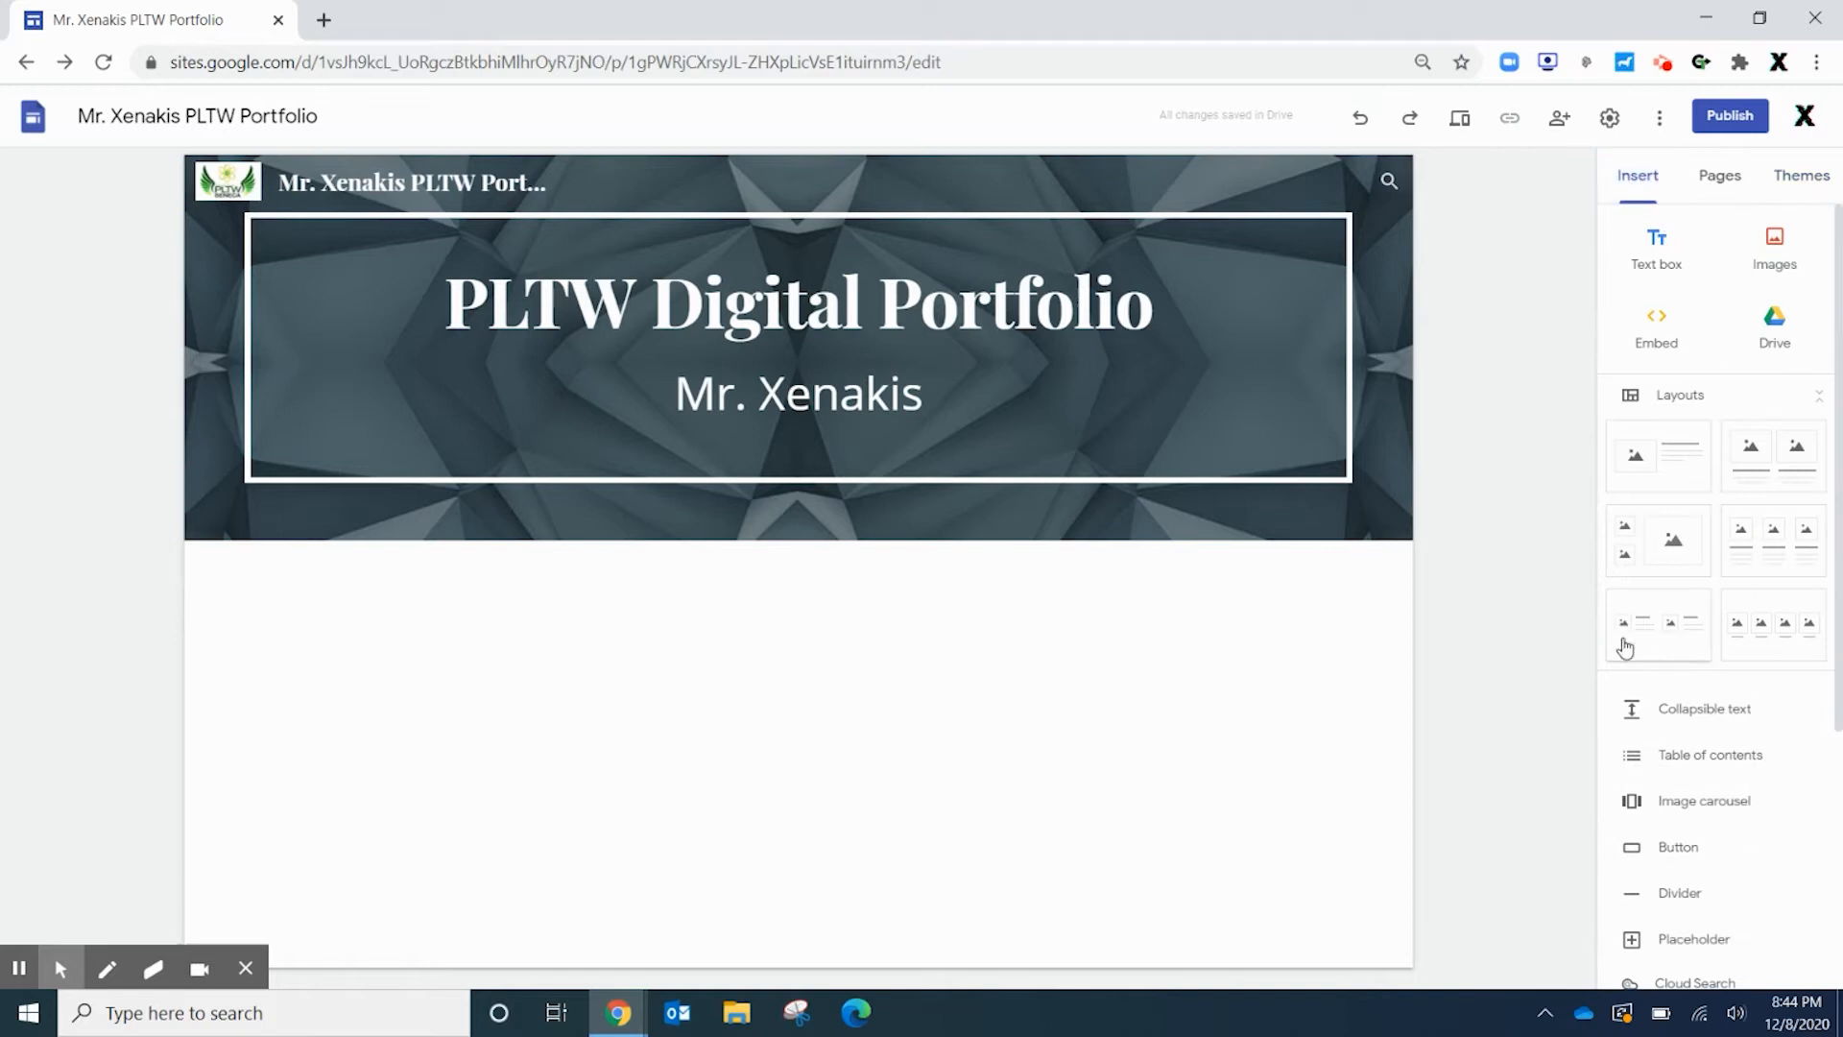
{"action": "scroll", "coordinate": [1629, 765], "scroll_direction": "down", "scroll_amount": 1}
{"action": "scroll", "coordinate": [1633, 666], "scroll_direction": "down", "scroll_amount": 2}
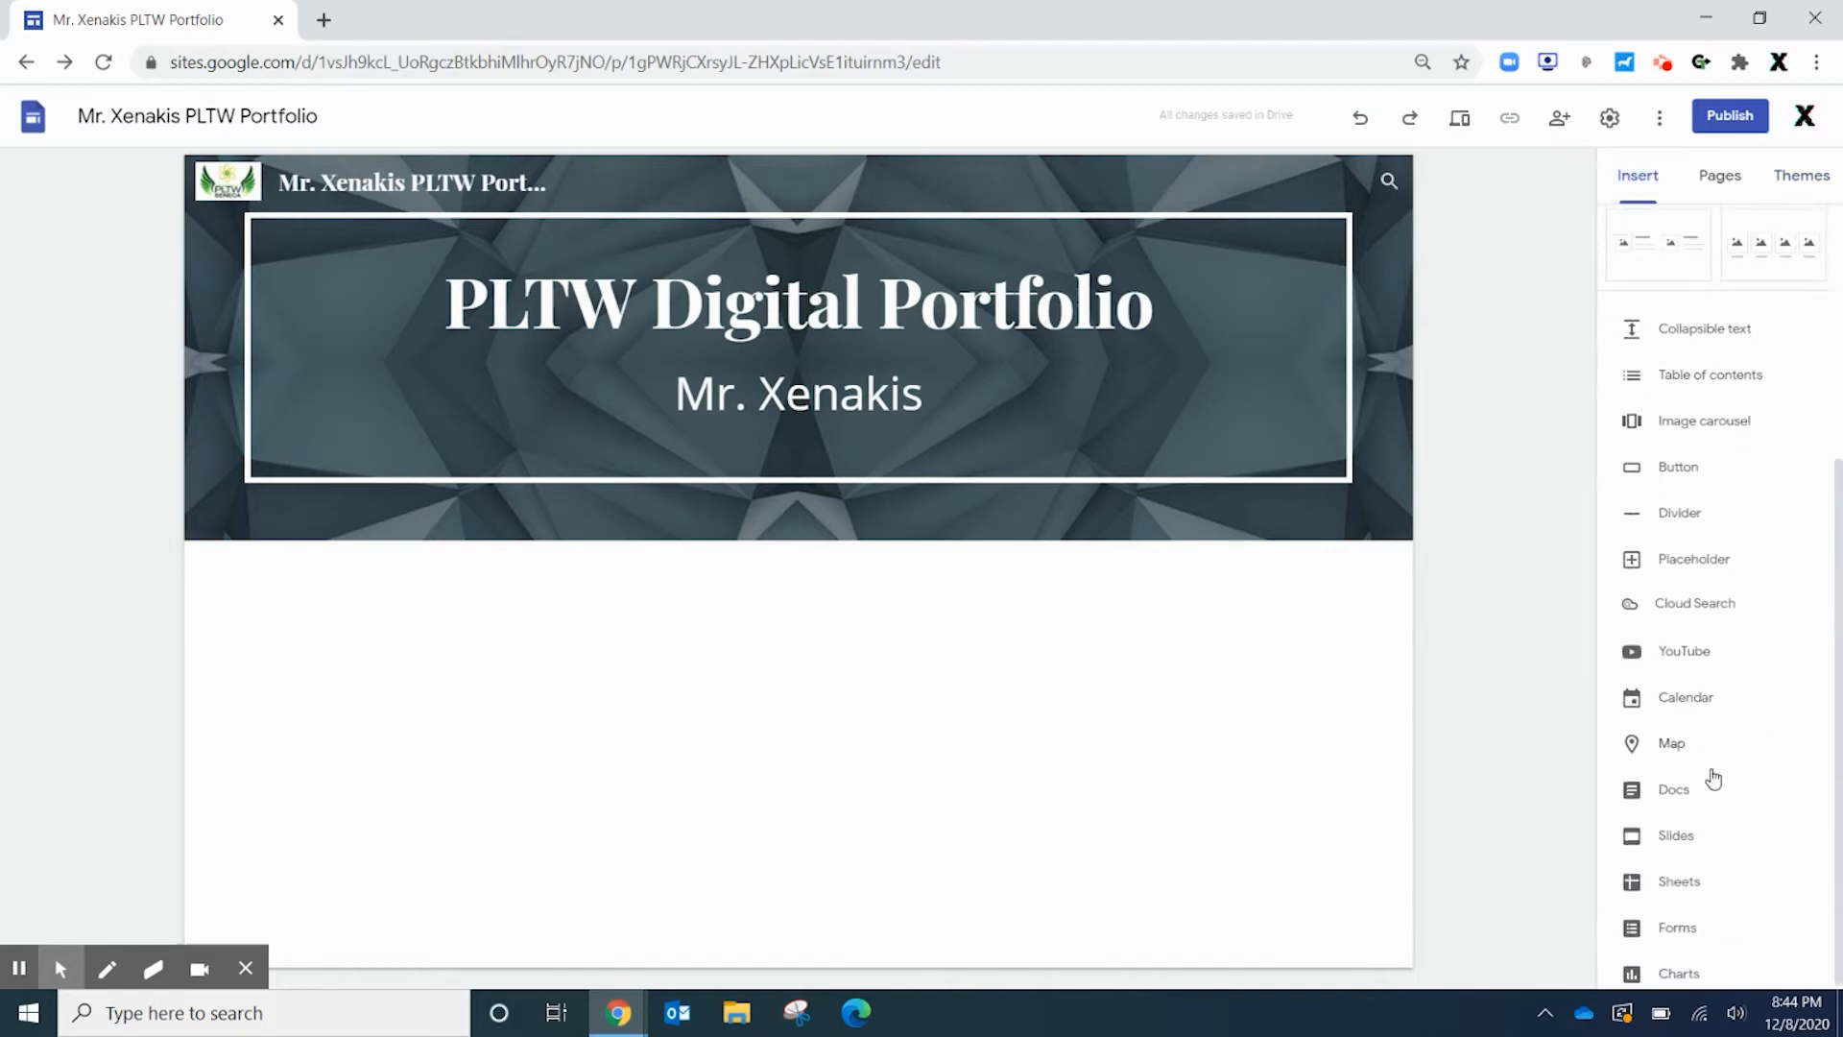
{"action": "scroll", "coordinate": [1714, 722], "scroll_direction": "up", "scroll_amount": 3}
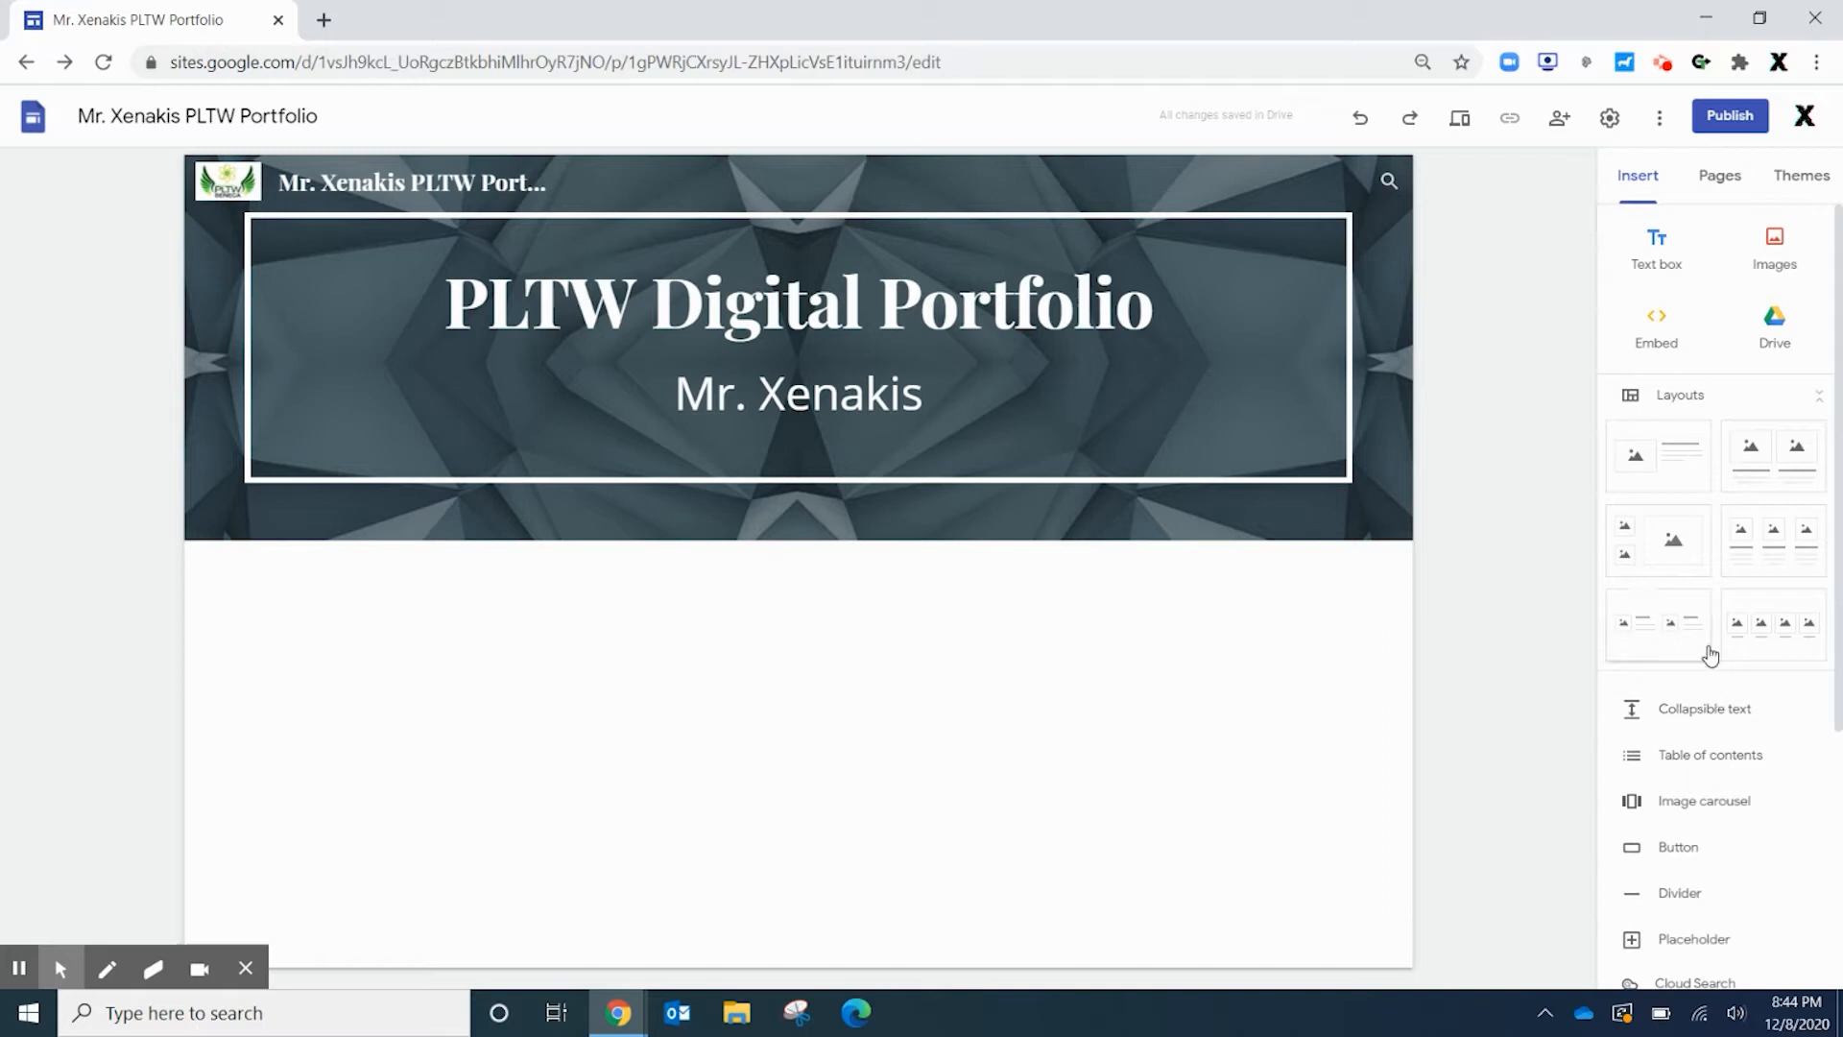
{"action": "mouse_move", "coordinate": [1216, 304]}
Add four pages: Freshmen IED, Sophomore ES, Junior POE and Senior EDD
{"action": "left_click", "coordinate": [1725, 181]}
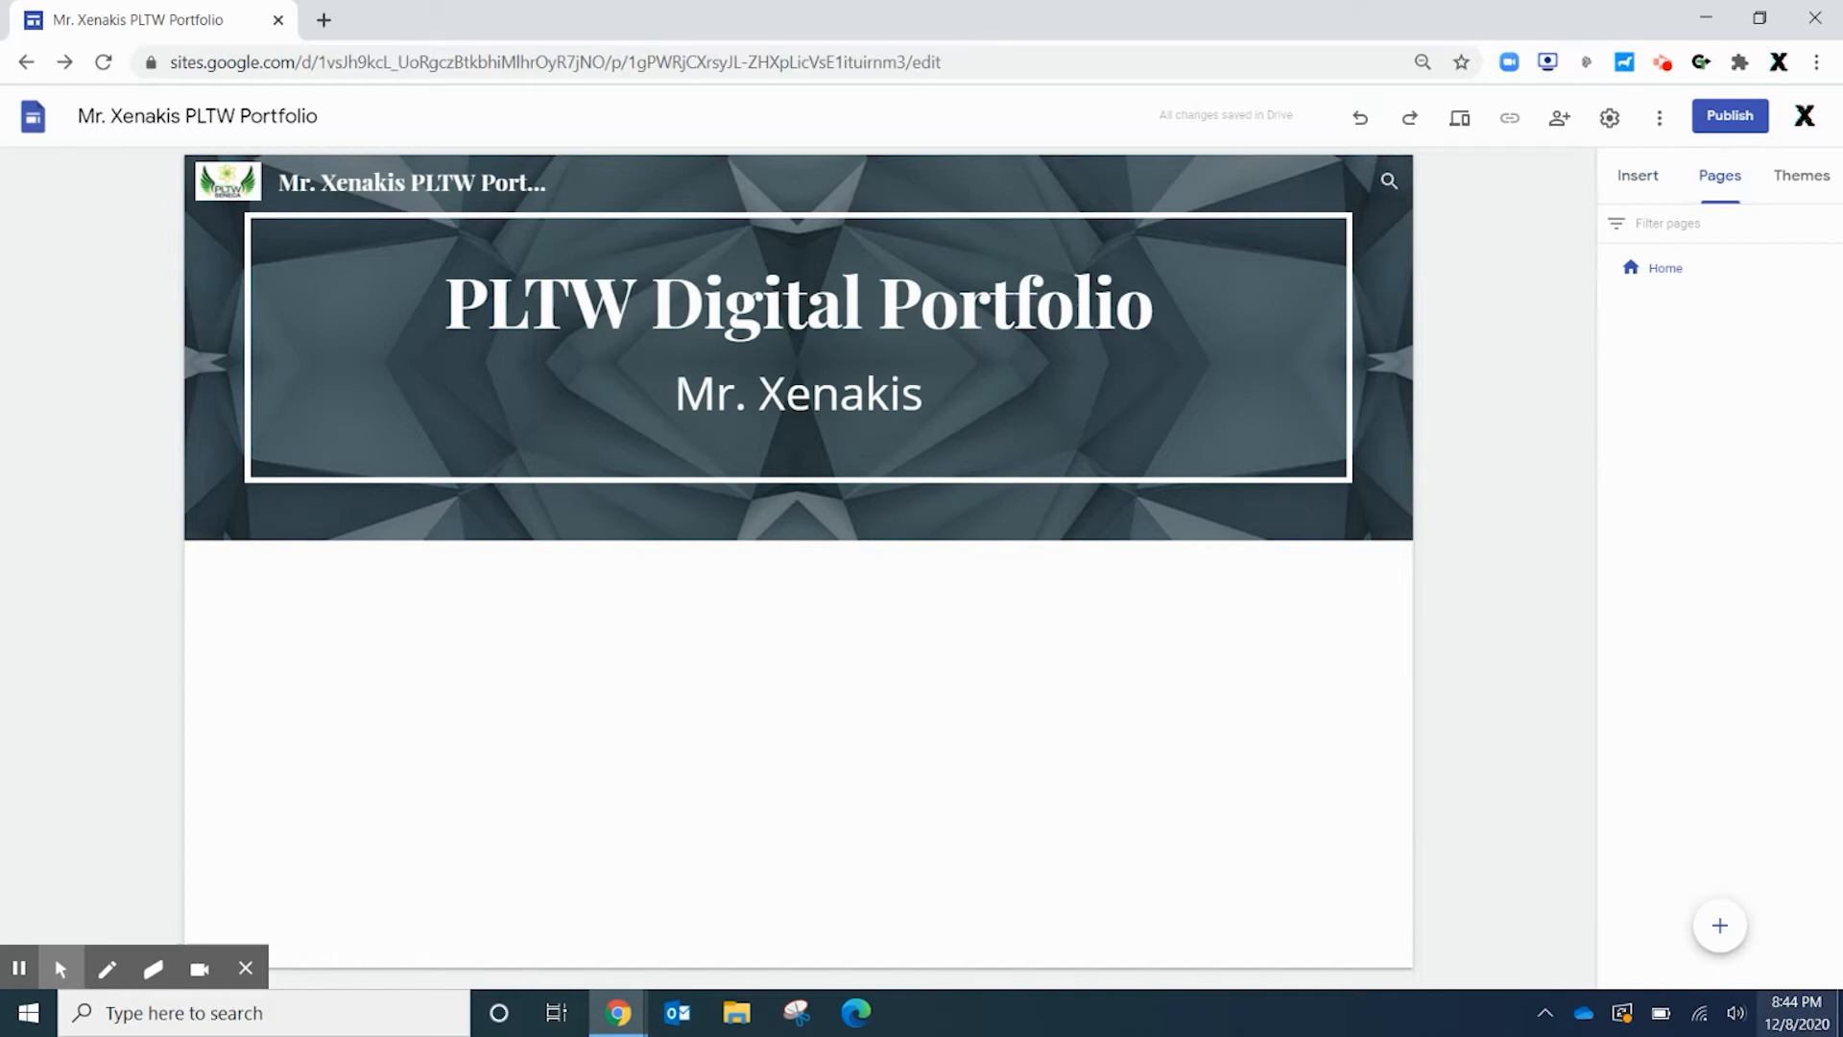
{"action": "left_click", "coordinate": [1719, 926]}
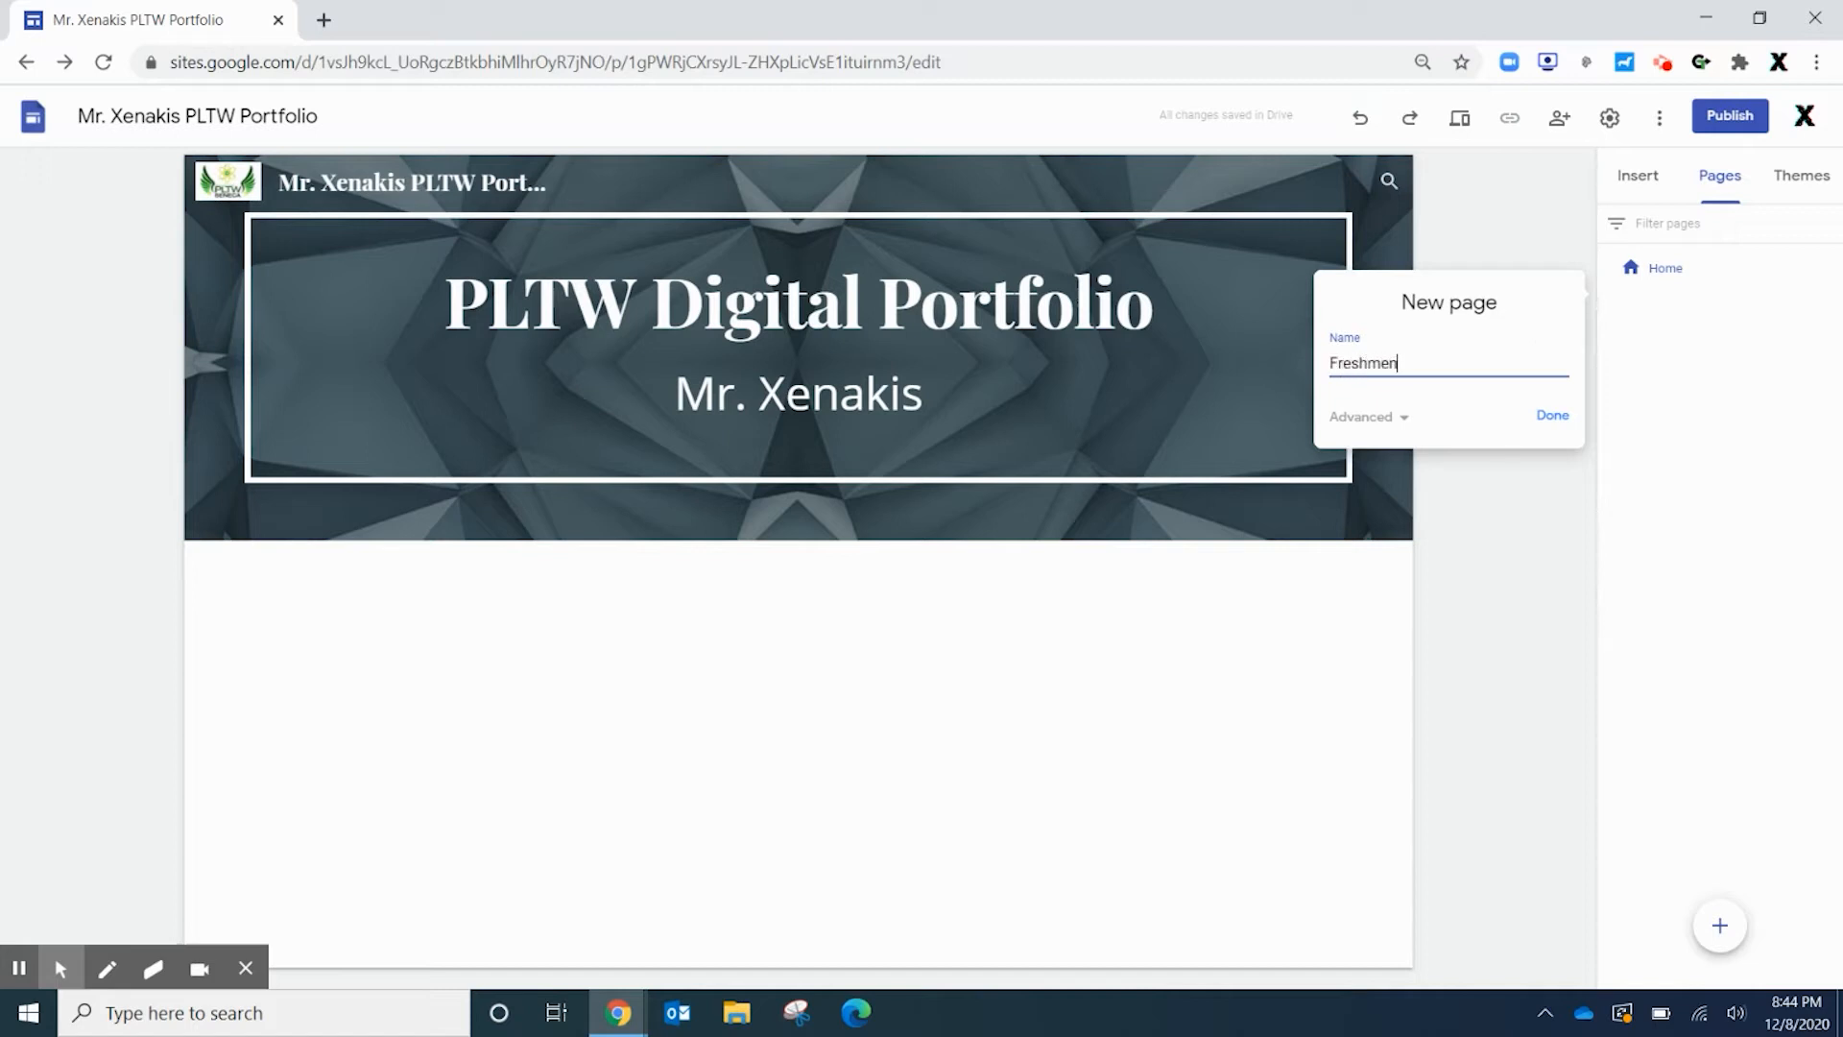
{"action": "key", "text": "Return"}
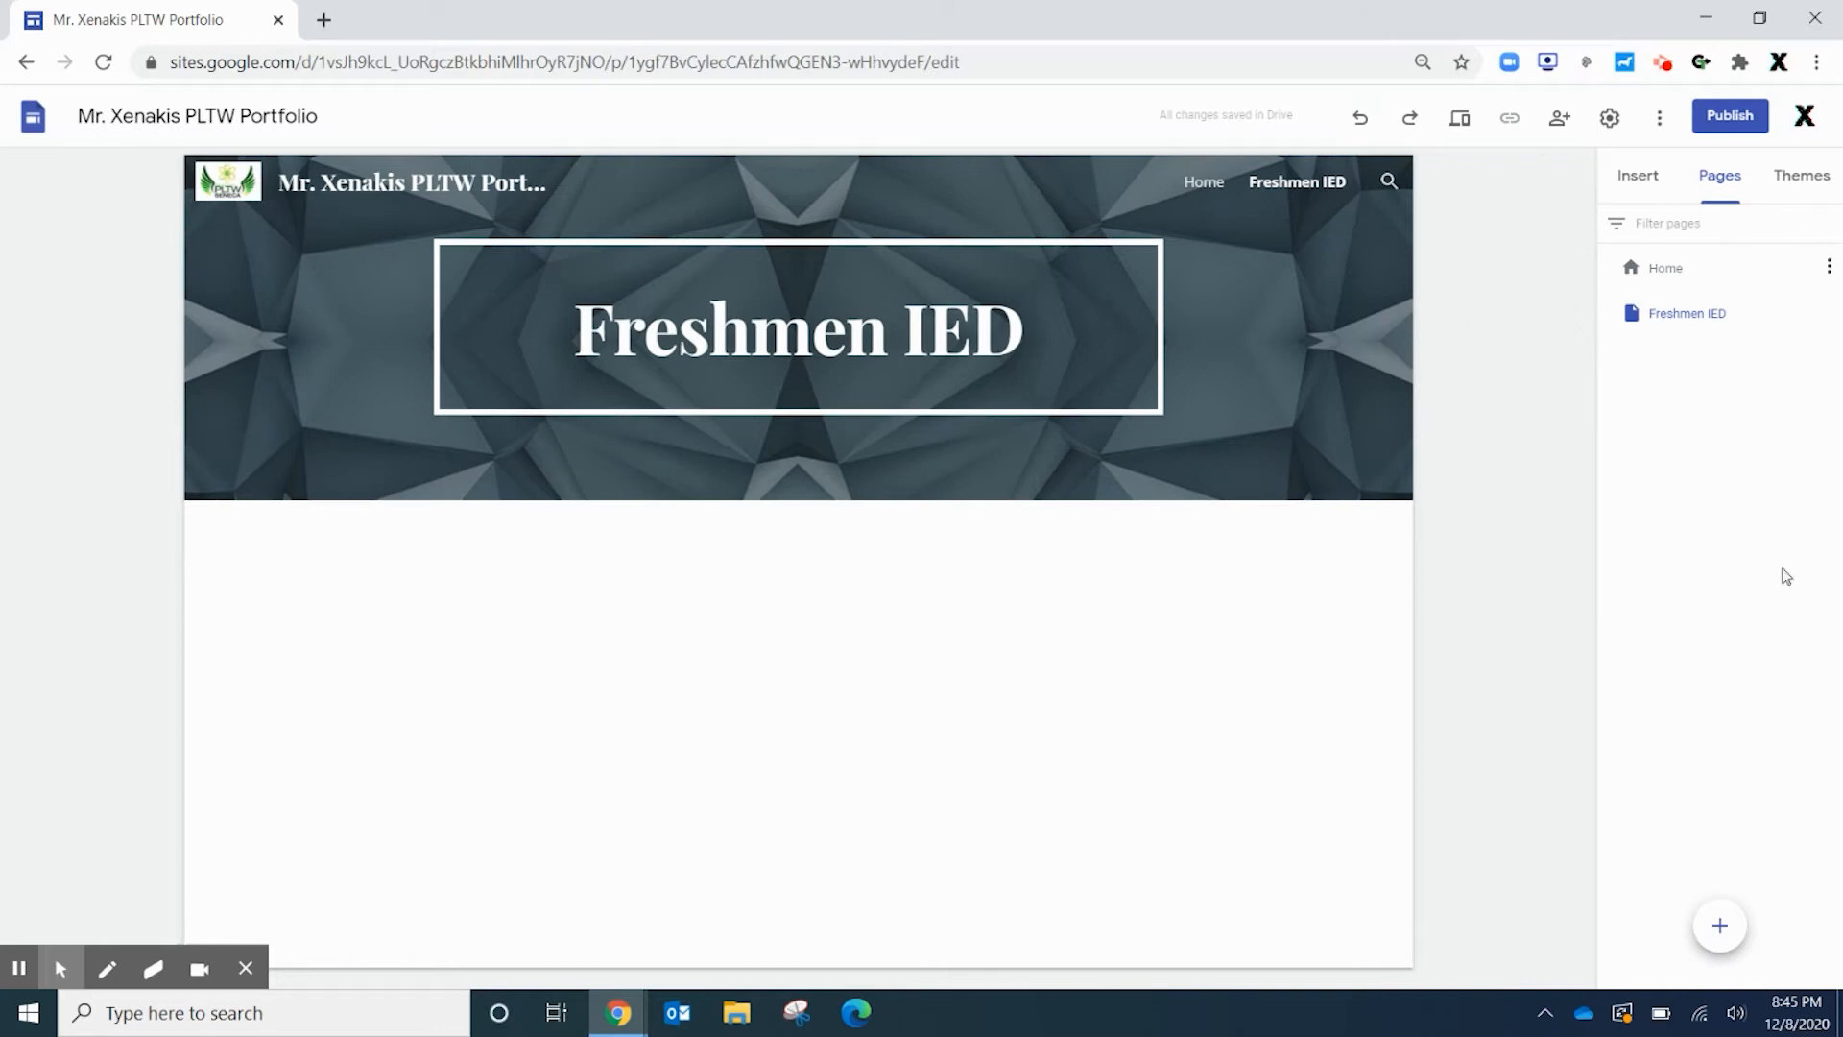
{"action": "left_click", "coordinate": [1735, 935]}
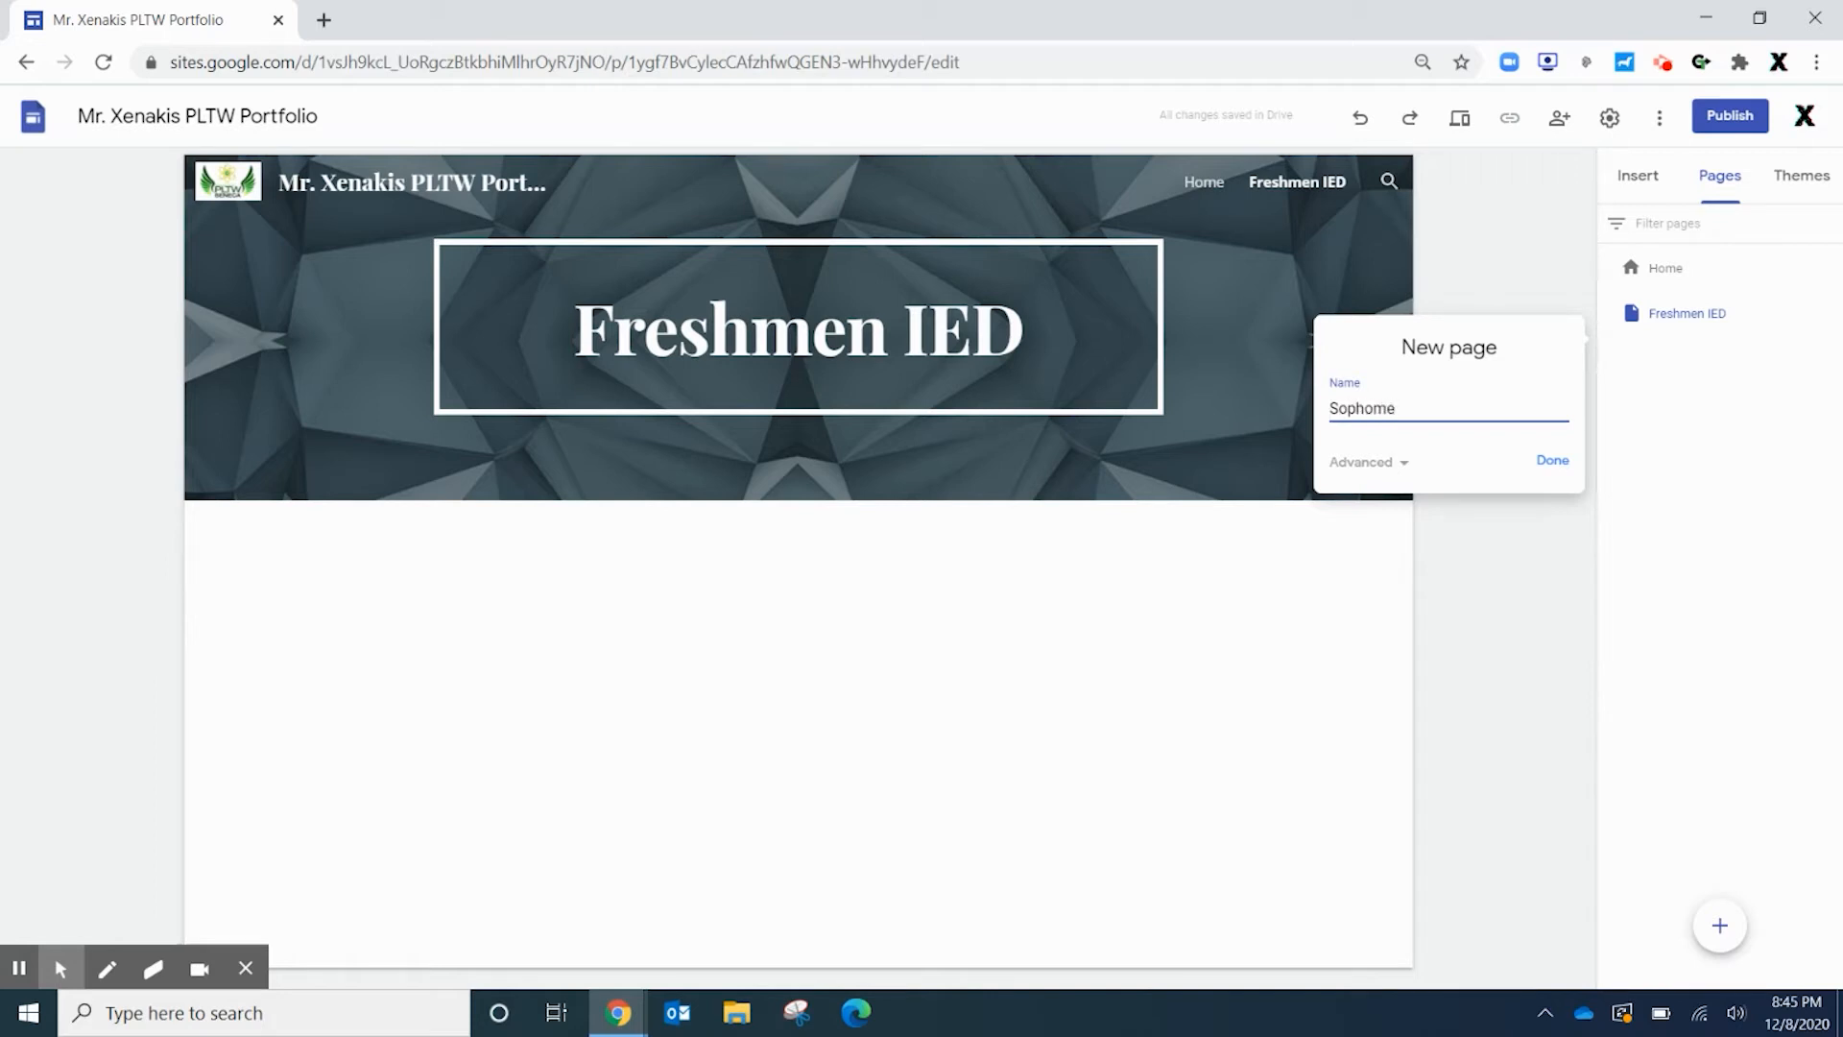
{"action": "type", "text": "Sophomore ES"}
{"action": "key", "text": "Return"}
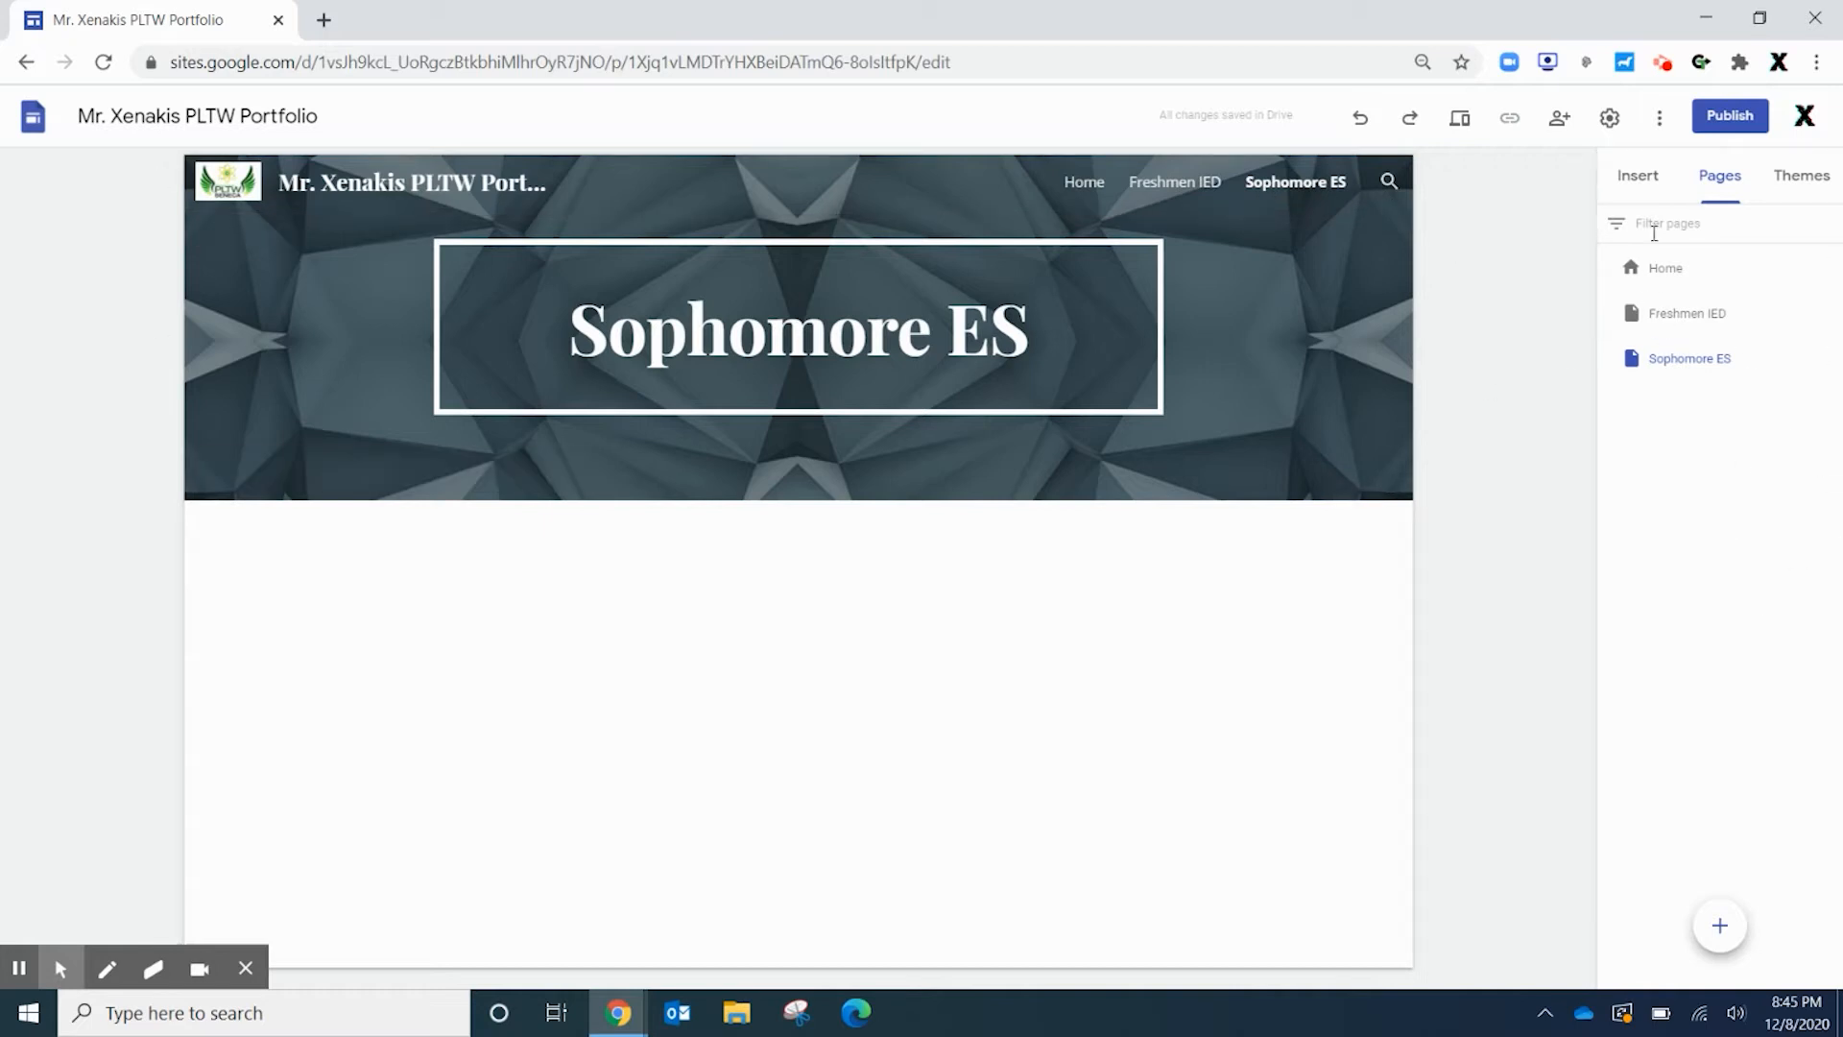
{"action": "left_click", "coordinate": [1720, 926]}
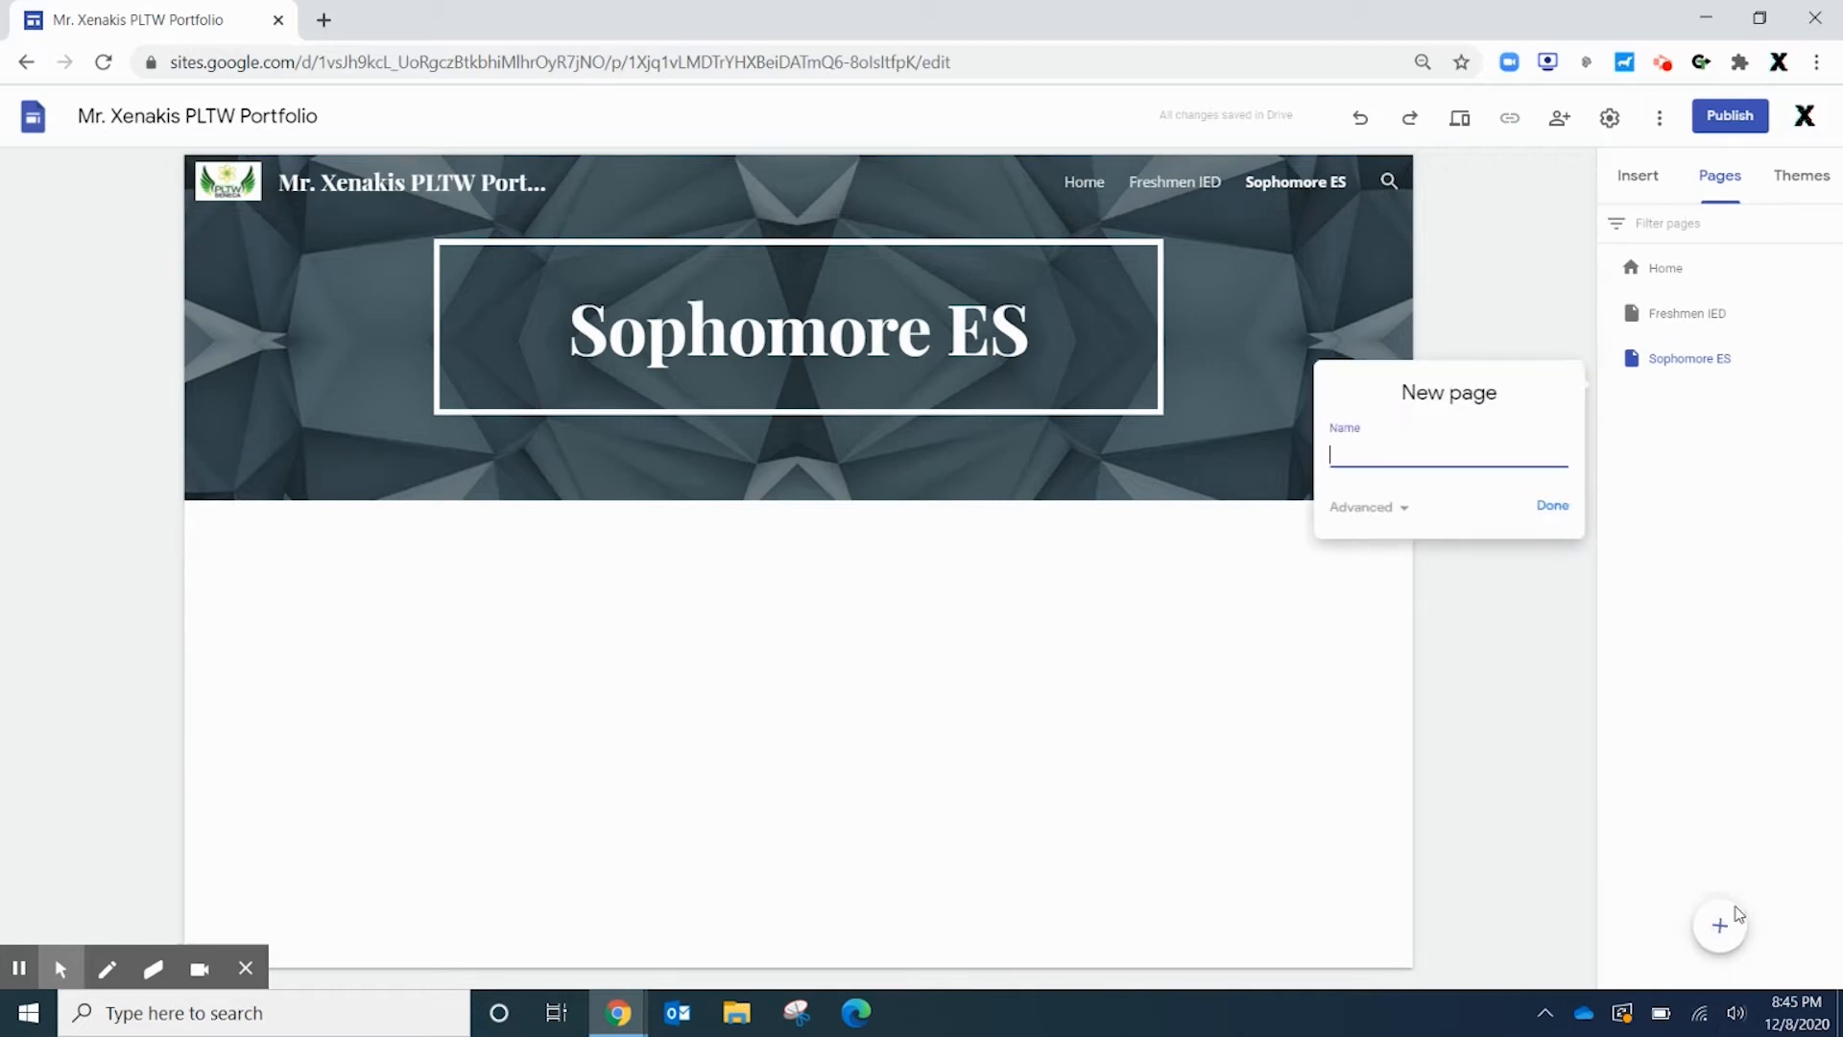
{"action": "type", "text": "Junior POE"}
{"action": "key", "text": "Return"}
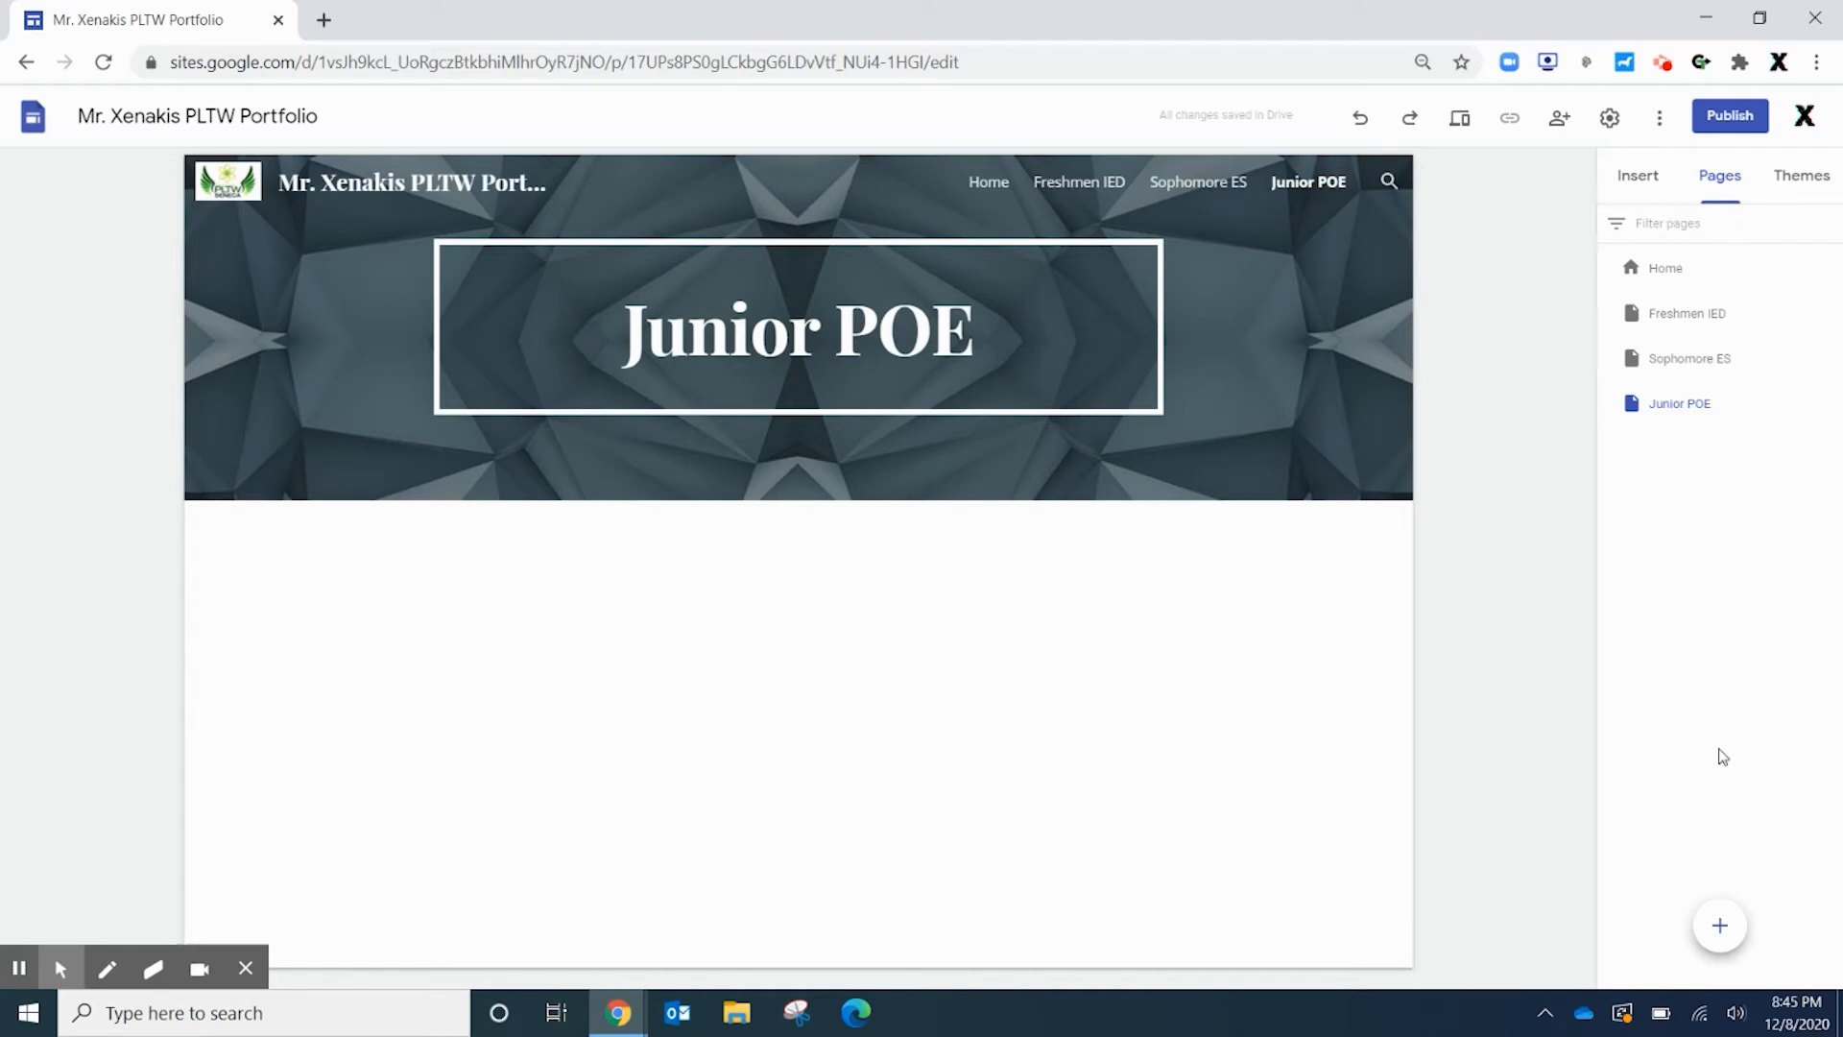
{"action": "left_click", "coordinate": [1719, 923]}
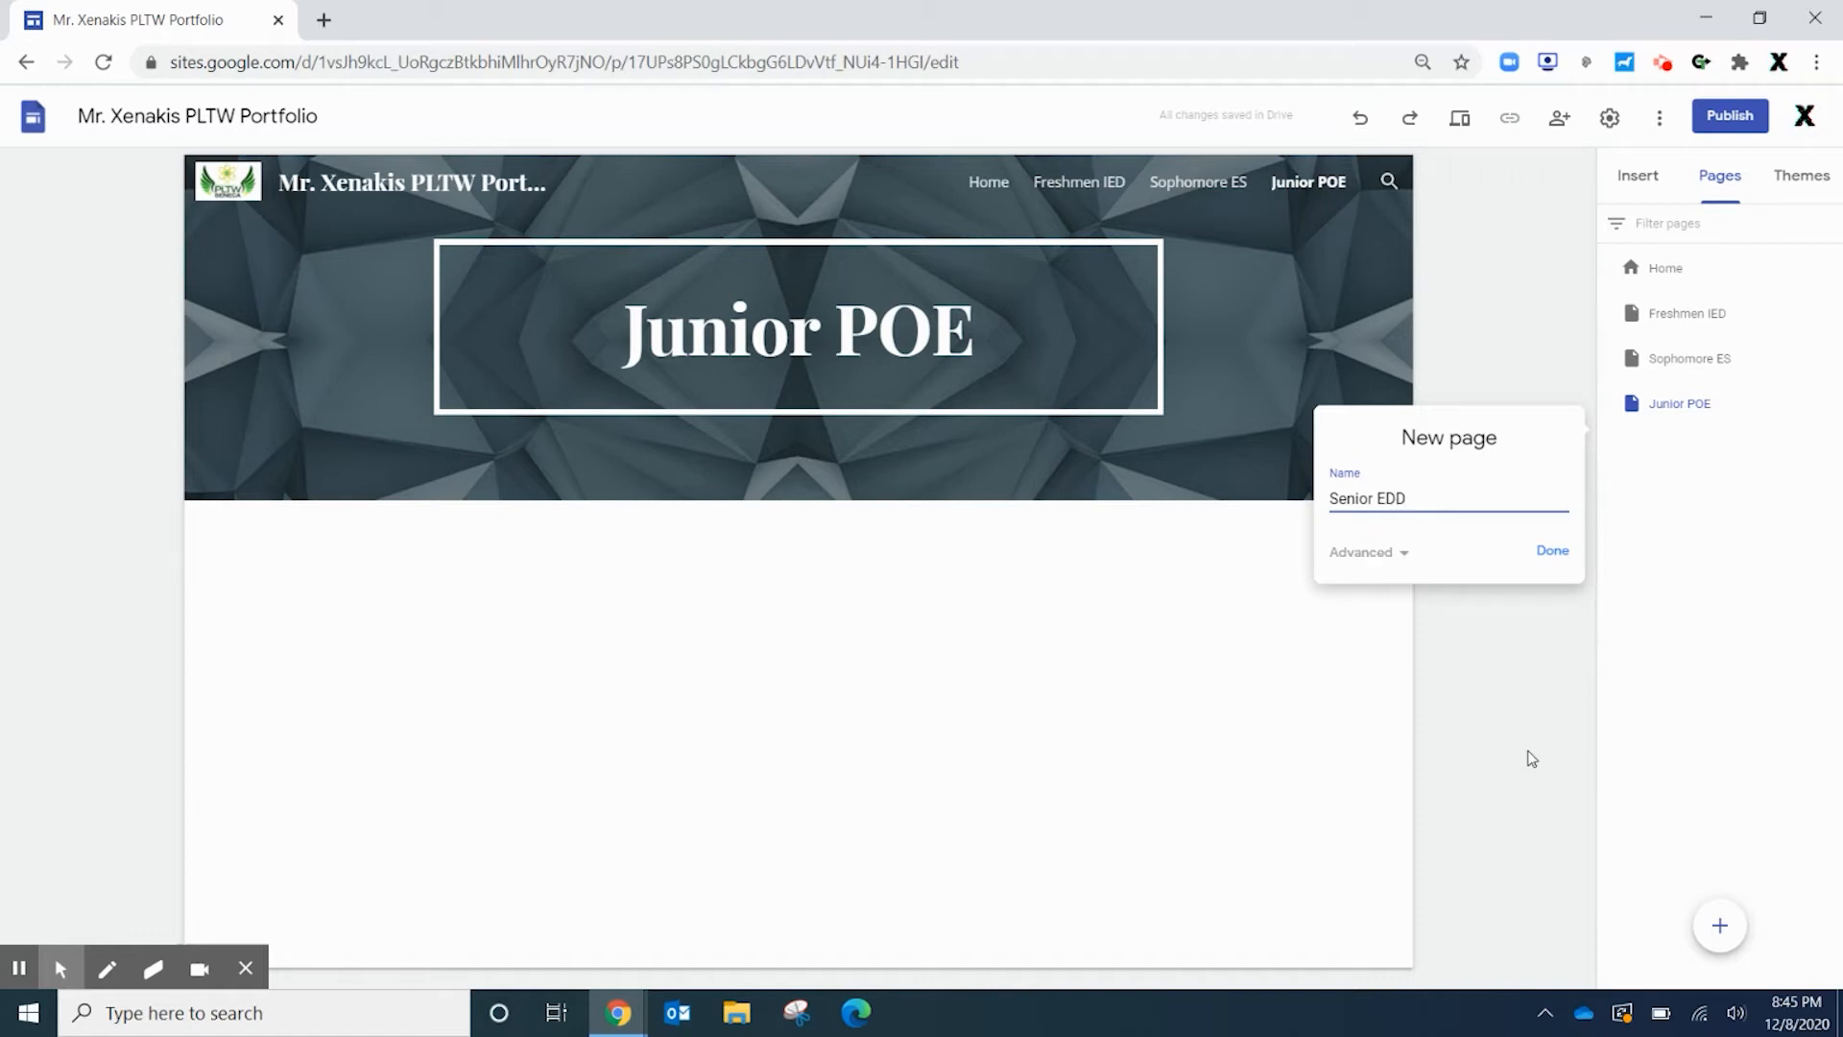
{"action": "key", "text": "Return"}
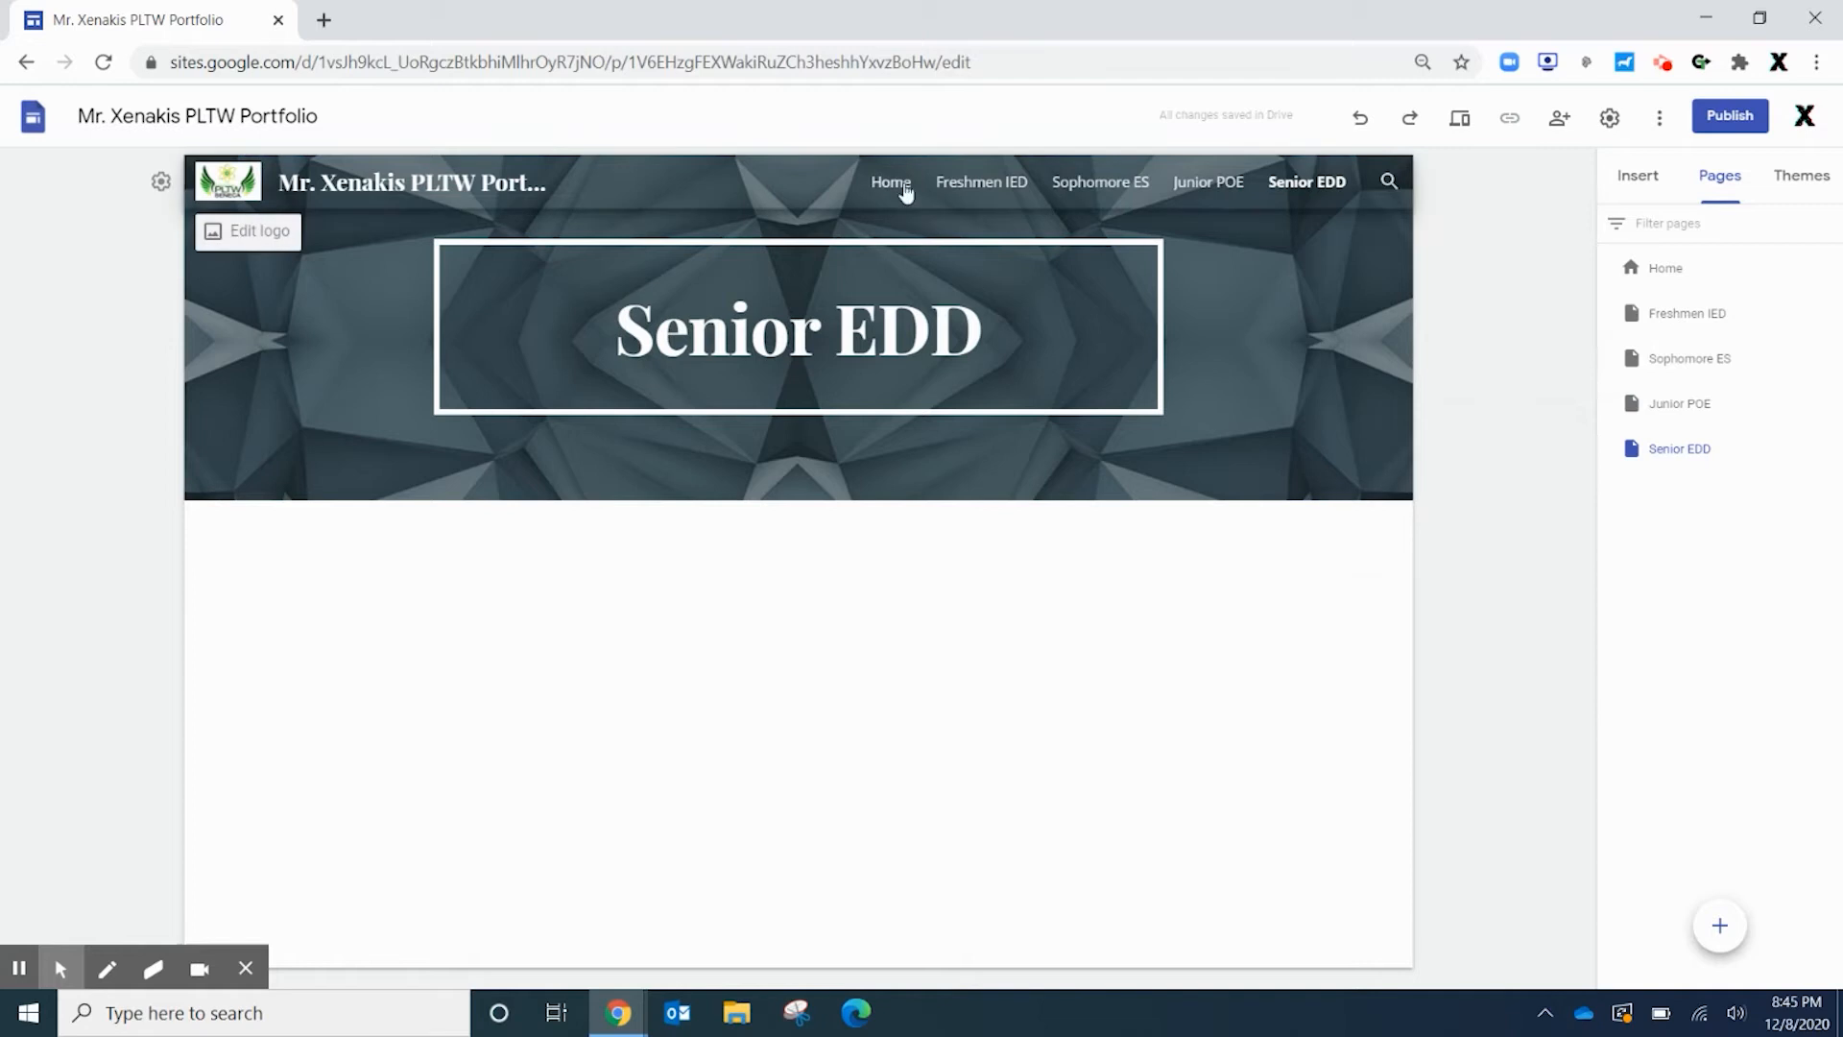
On the Freshmen IED page, replace the header title 'Freshmen IED' with 'Introduction to Engineering'
{"action": "left_click", "coordinate": [974, 185]}
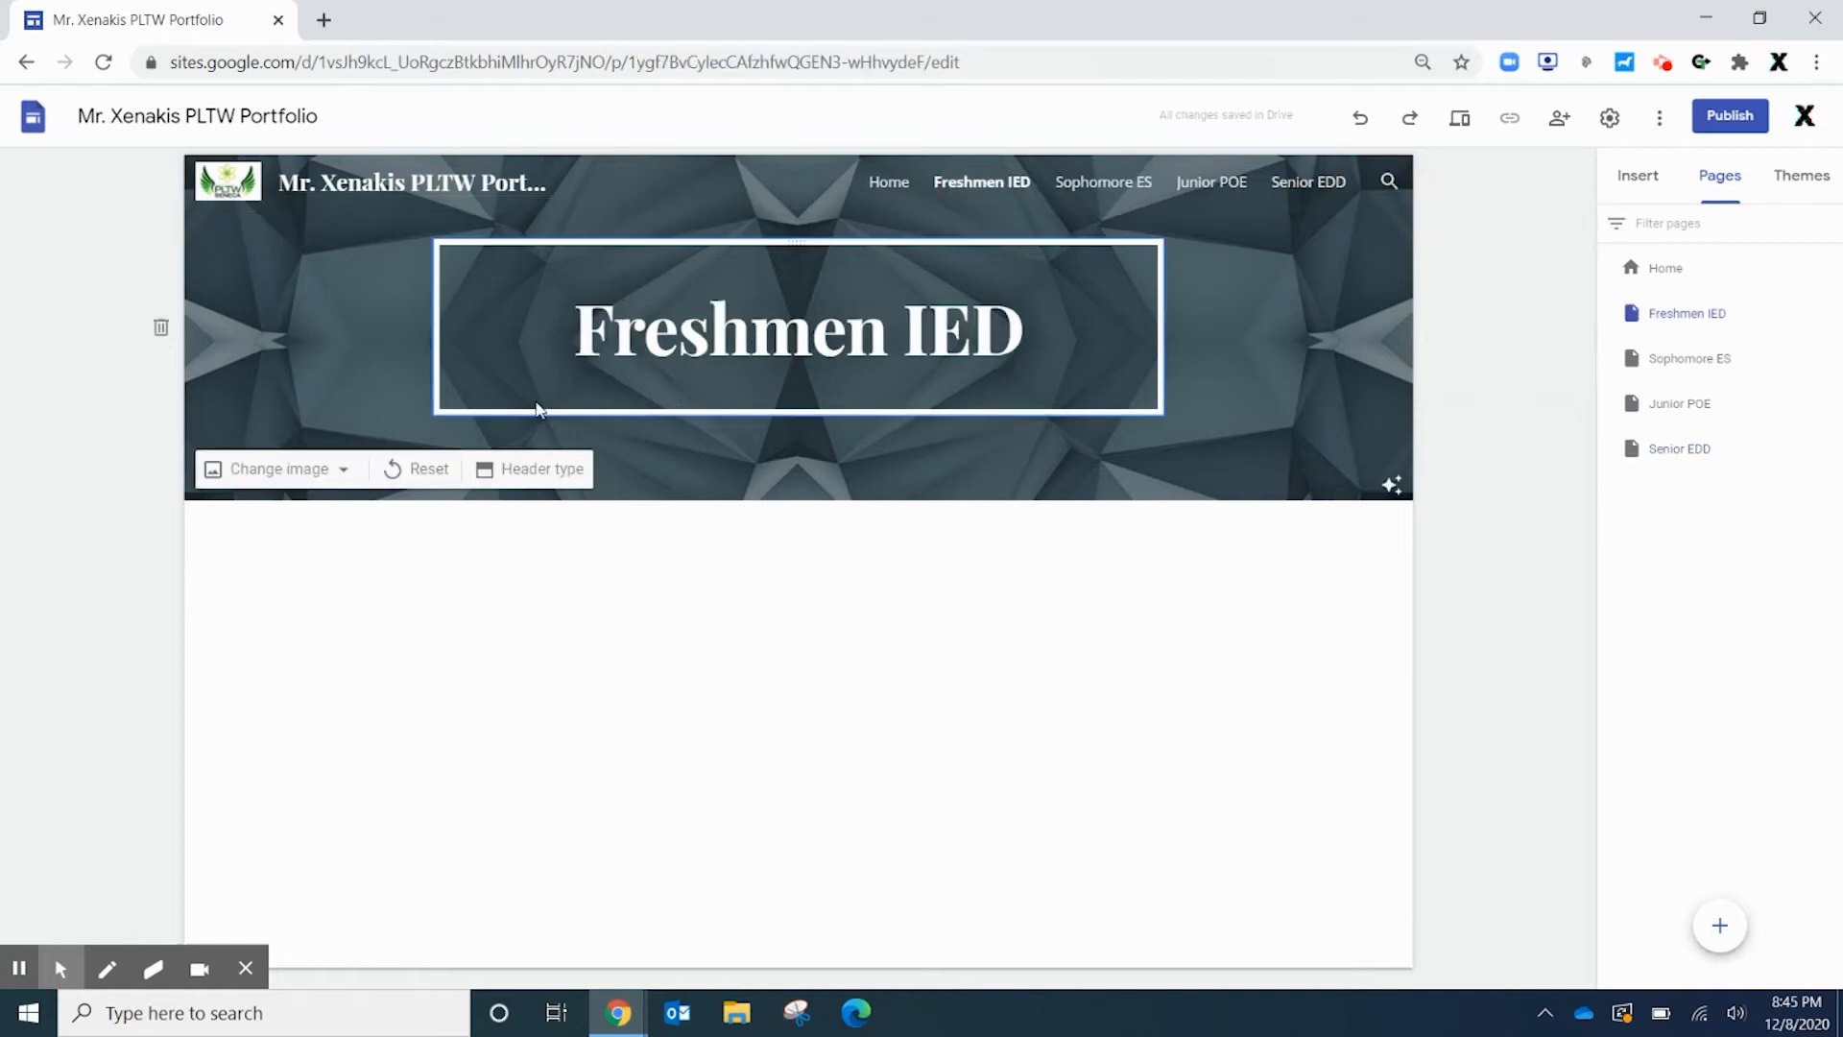
{"action": "left_click_drag", "start_coordinate": [1086, 396], "coordinate": [422, 368]}
{"action": "left_click", "coordinate": [904, 315]}
{"action": "double_click", "coordinate": [798, 329]}
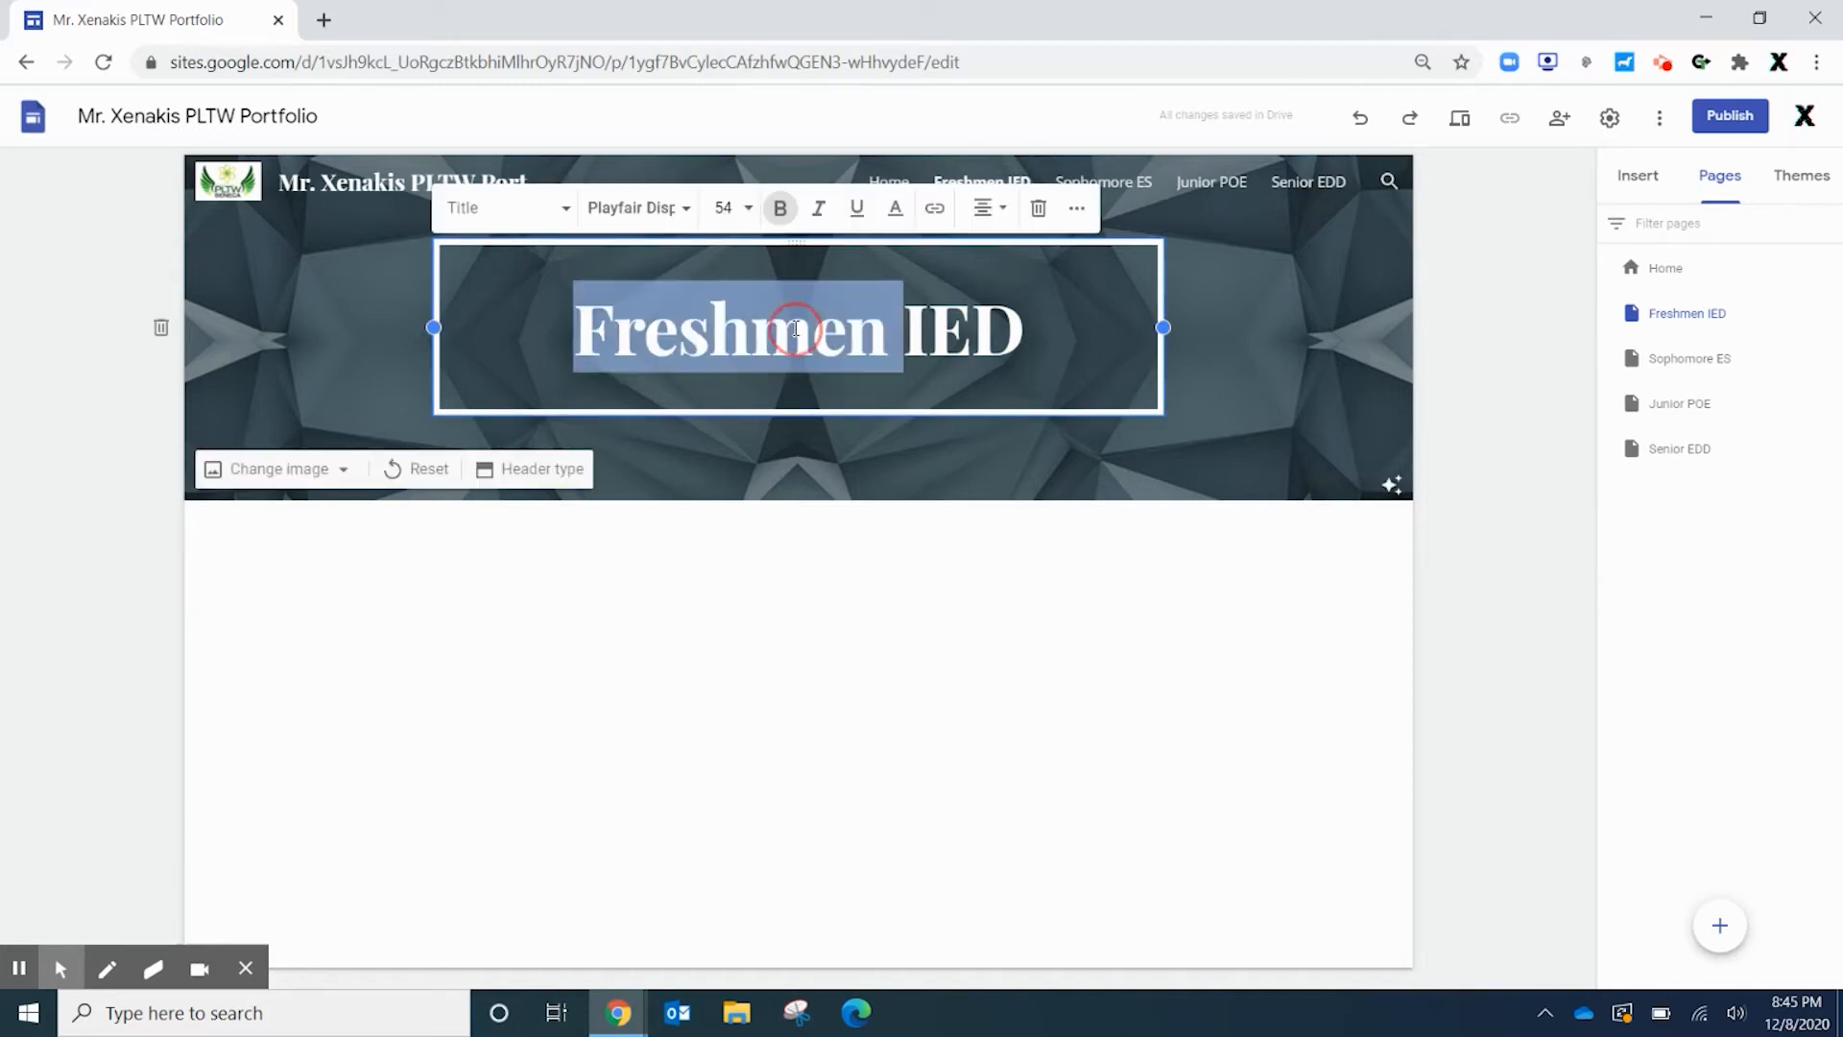
{"action": "triple_click", "coordinate": [805, 328]}
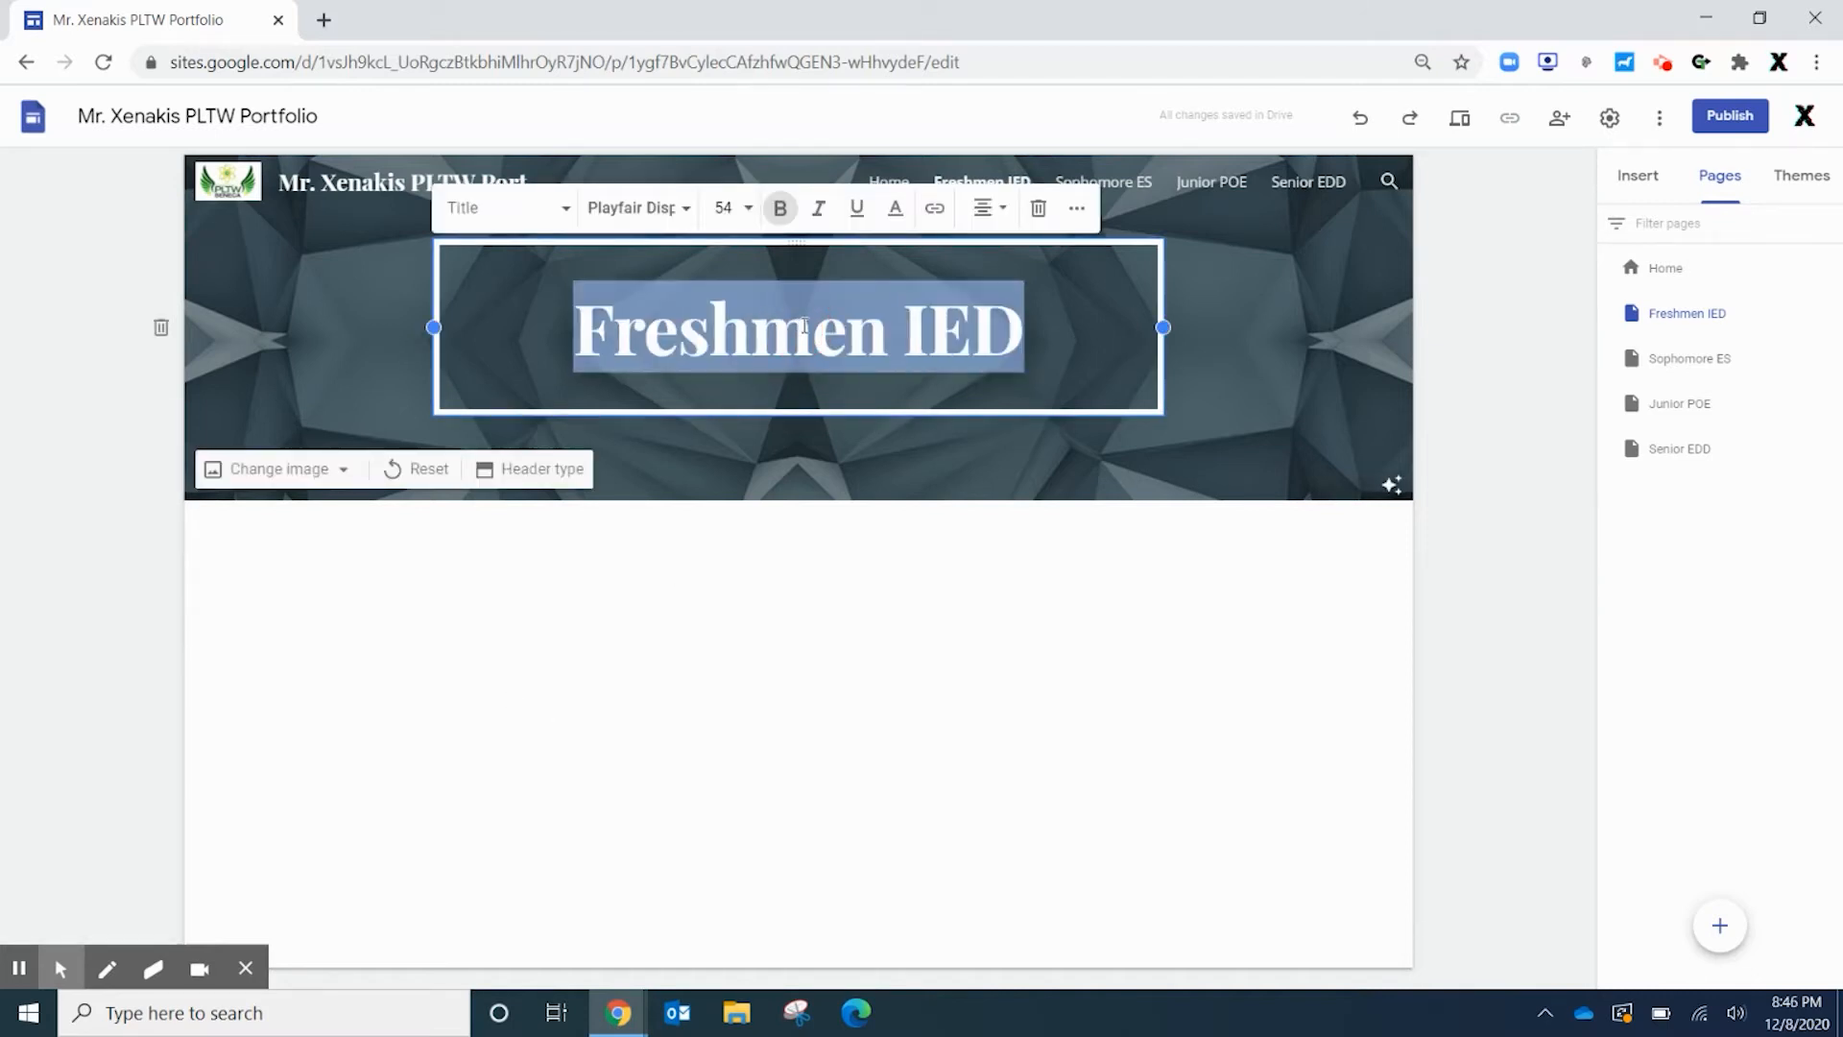
{"action": "type", "text": "Intordu"}
{"action": "key", "text": "BackSpace"}
{"action": "key", "text": "BackSpace"}
{"action": "key", "text": "BackSpace"}
{"action": "key", "text": "BackSpace"}
{"action": "type", "text": "roducti"}
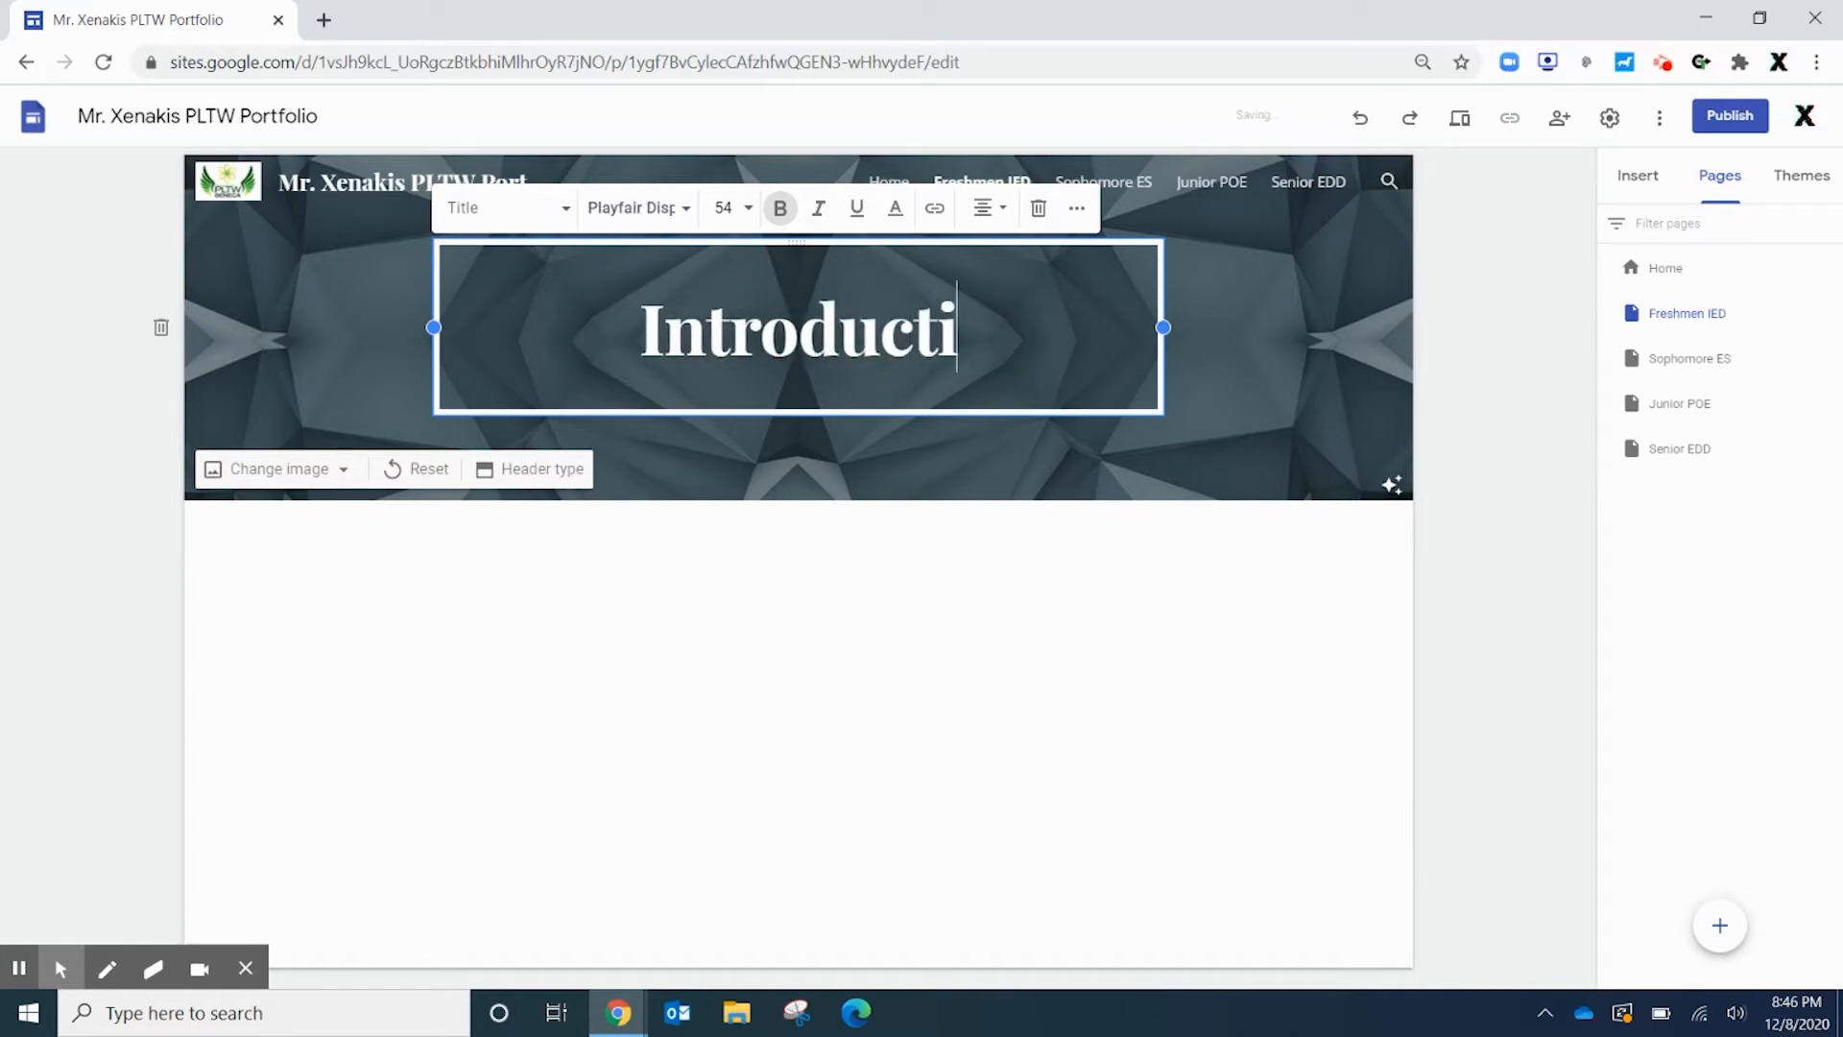
{"action": "type", "text": "on to Engineering"}
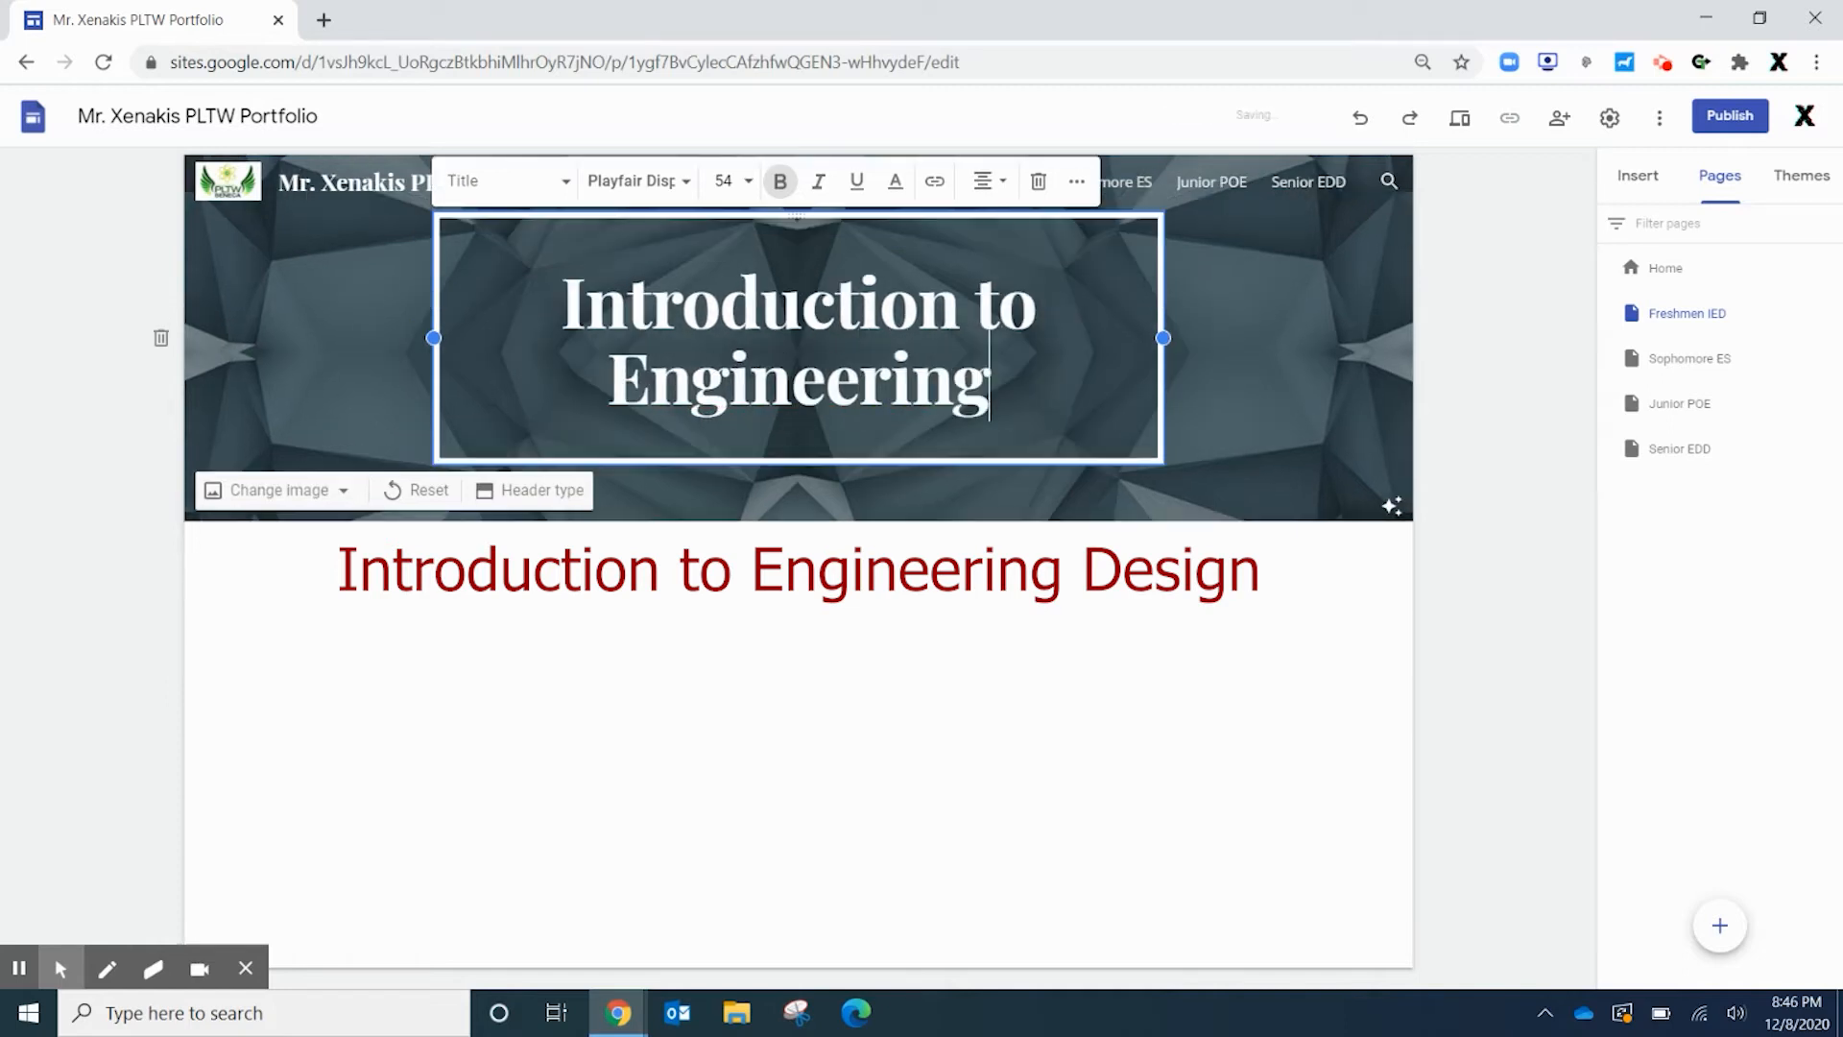
{"action": "left_click", "coordinate": [781, 789]}
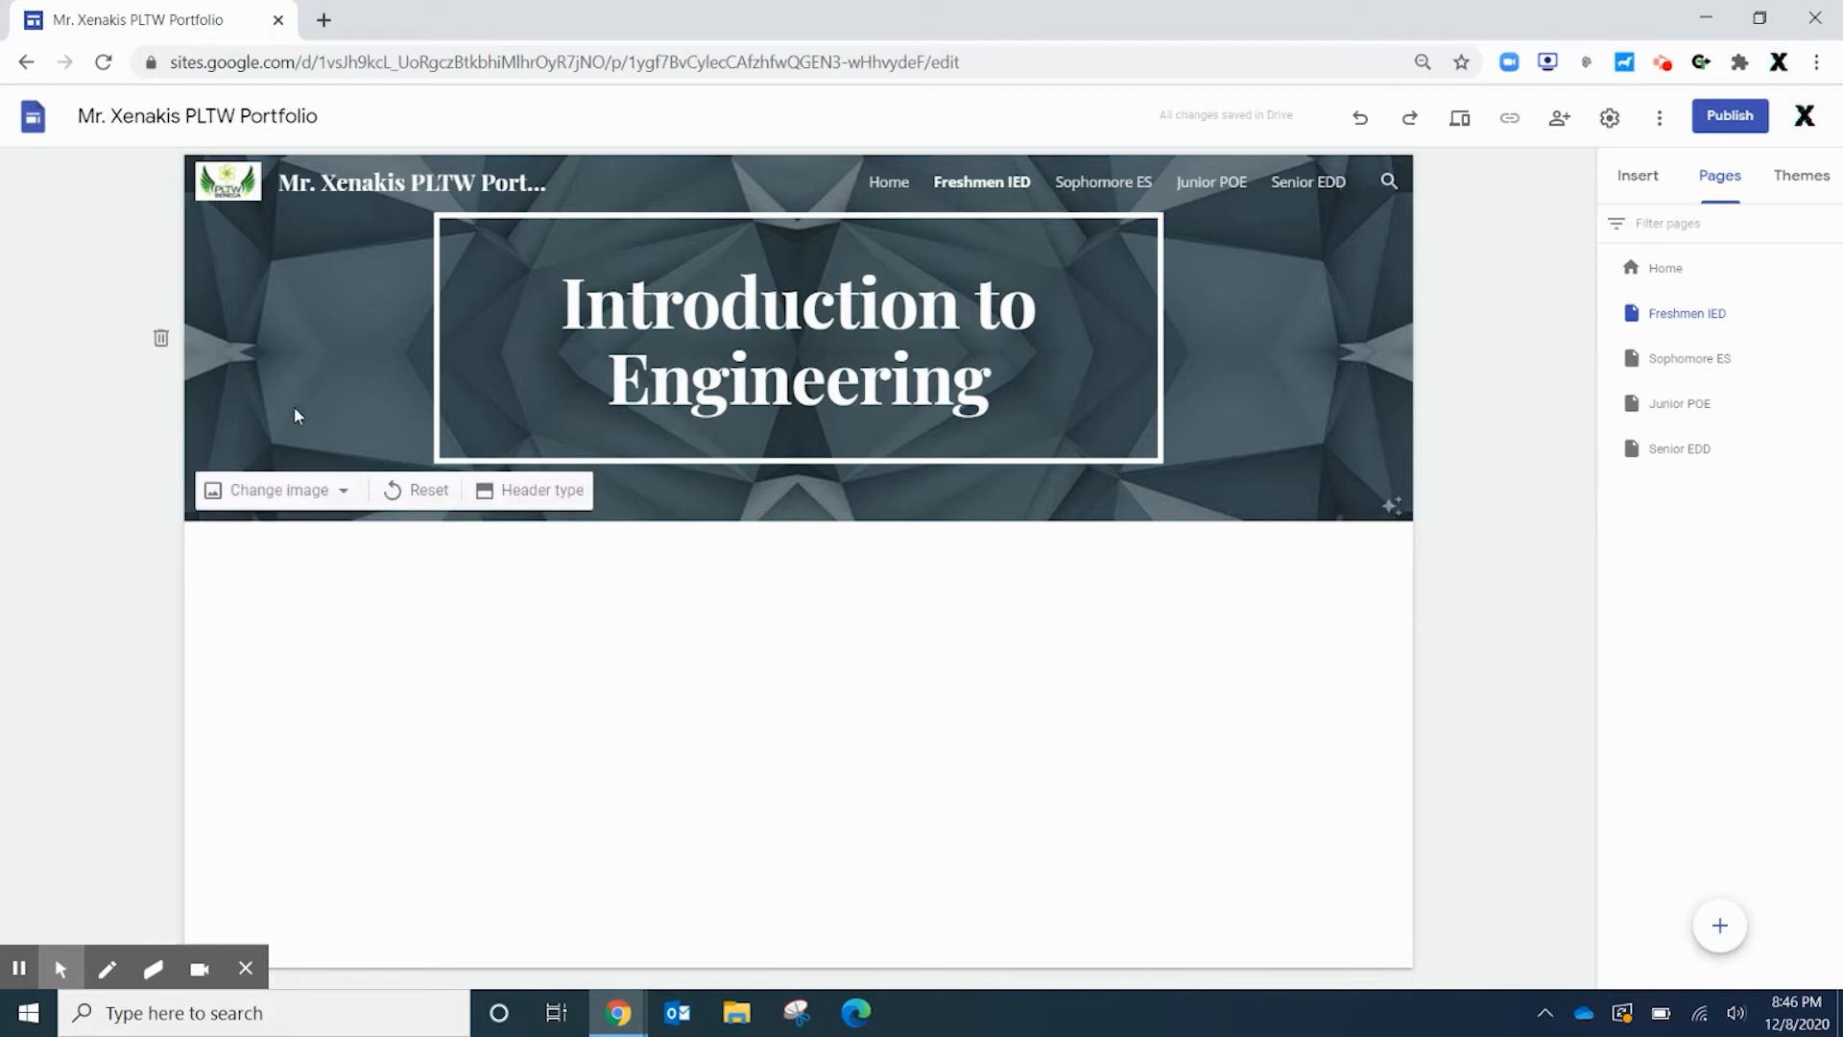
Search images for 'gear' and set the brass gears photo as the Freshmen IED header background
{"action": "left_click", "coordinate": [252, 494]}
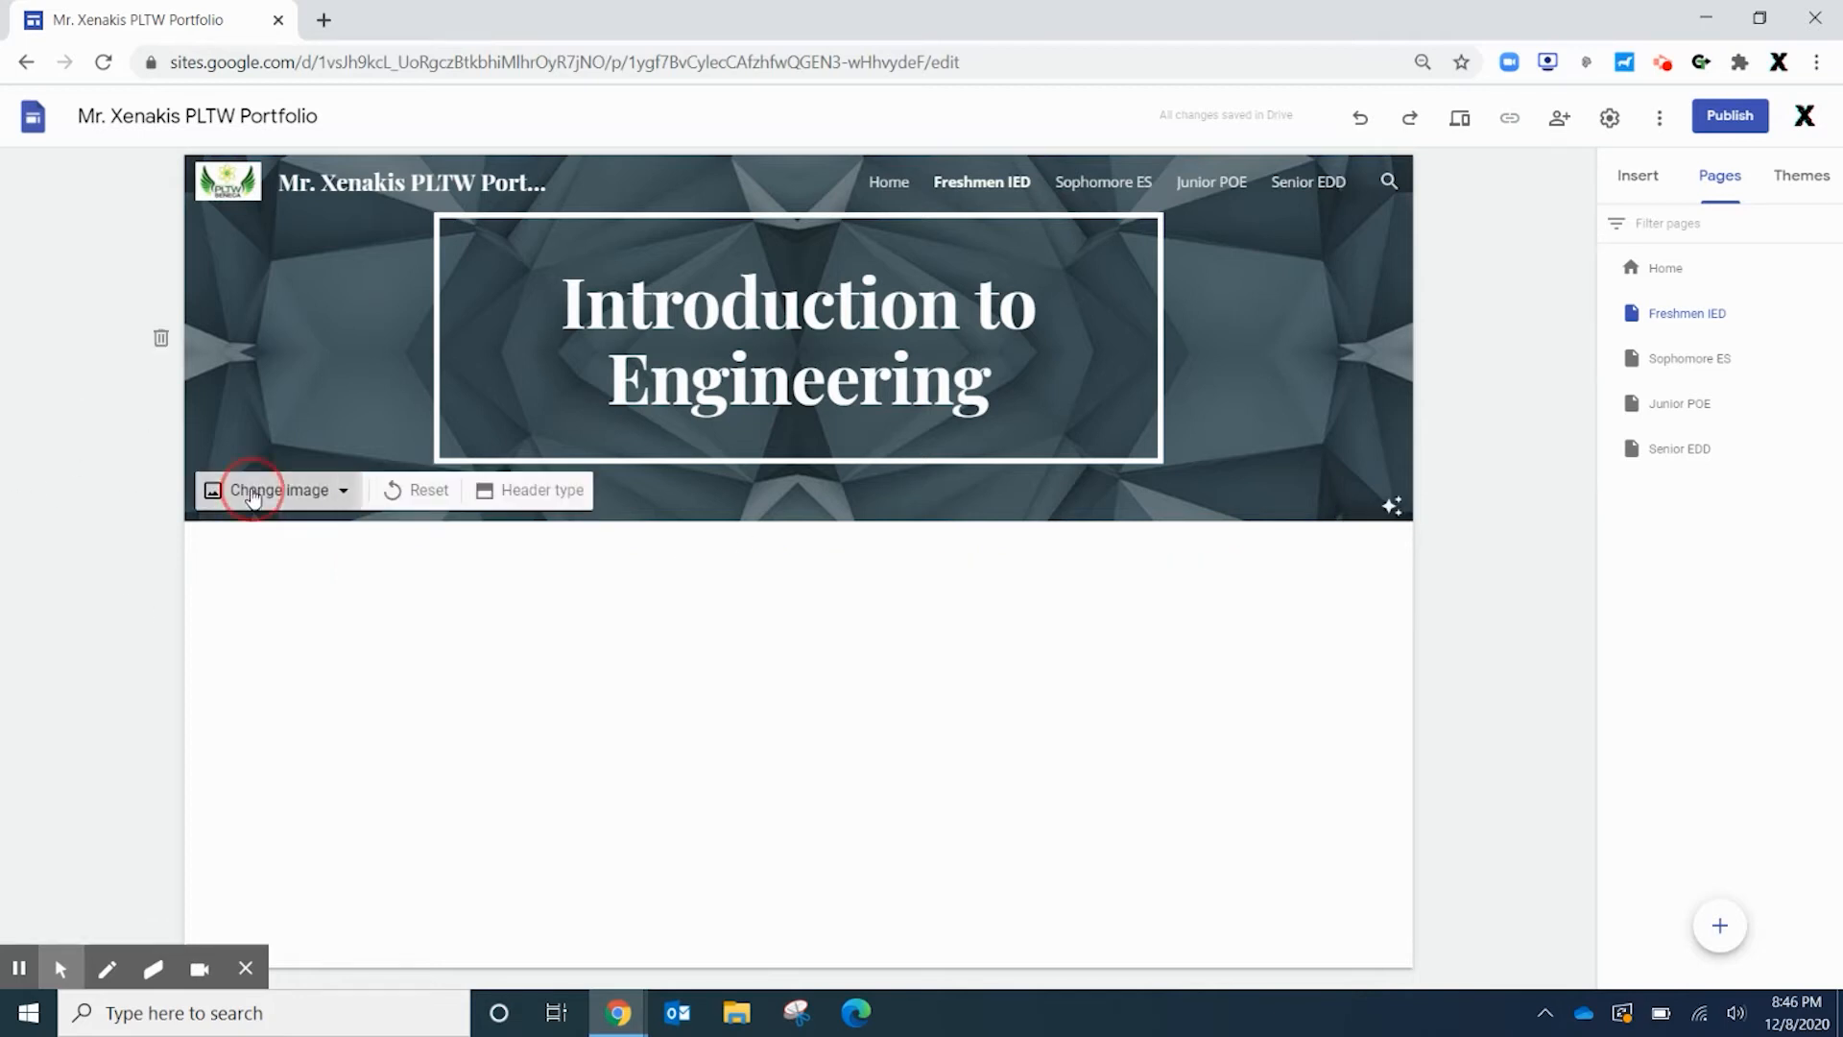
{"action": "left_click", "coordinate": [351, 614]}
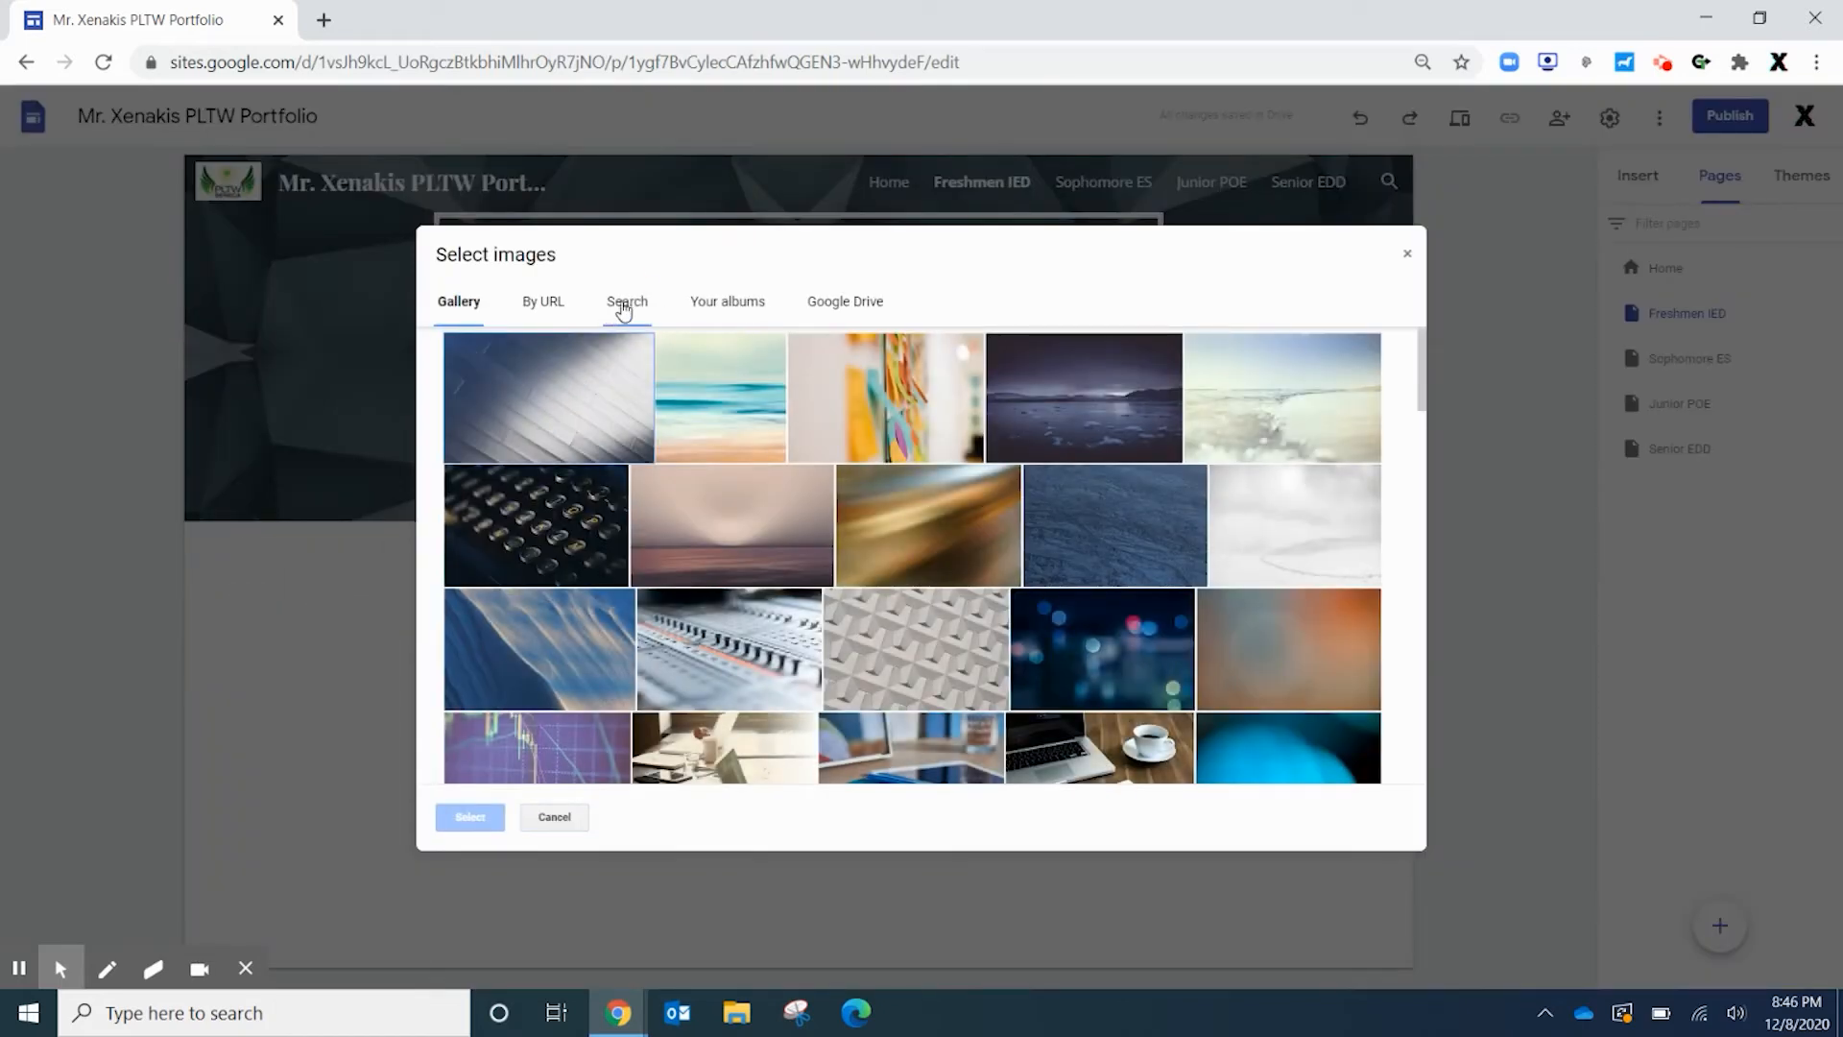
{"action": "left_click", "coordinate": [626, 305]}
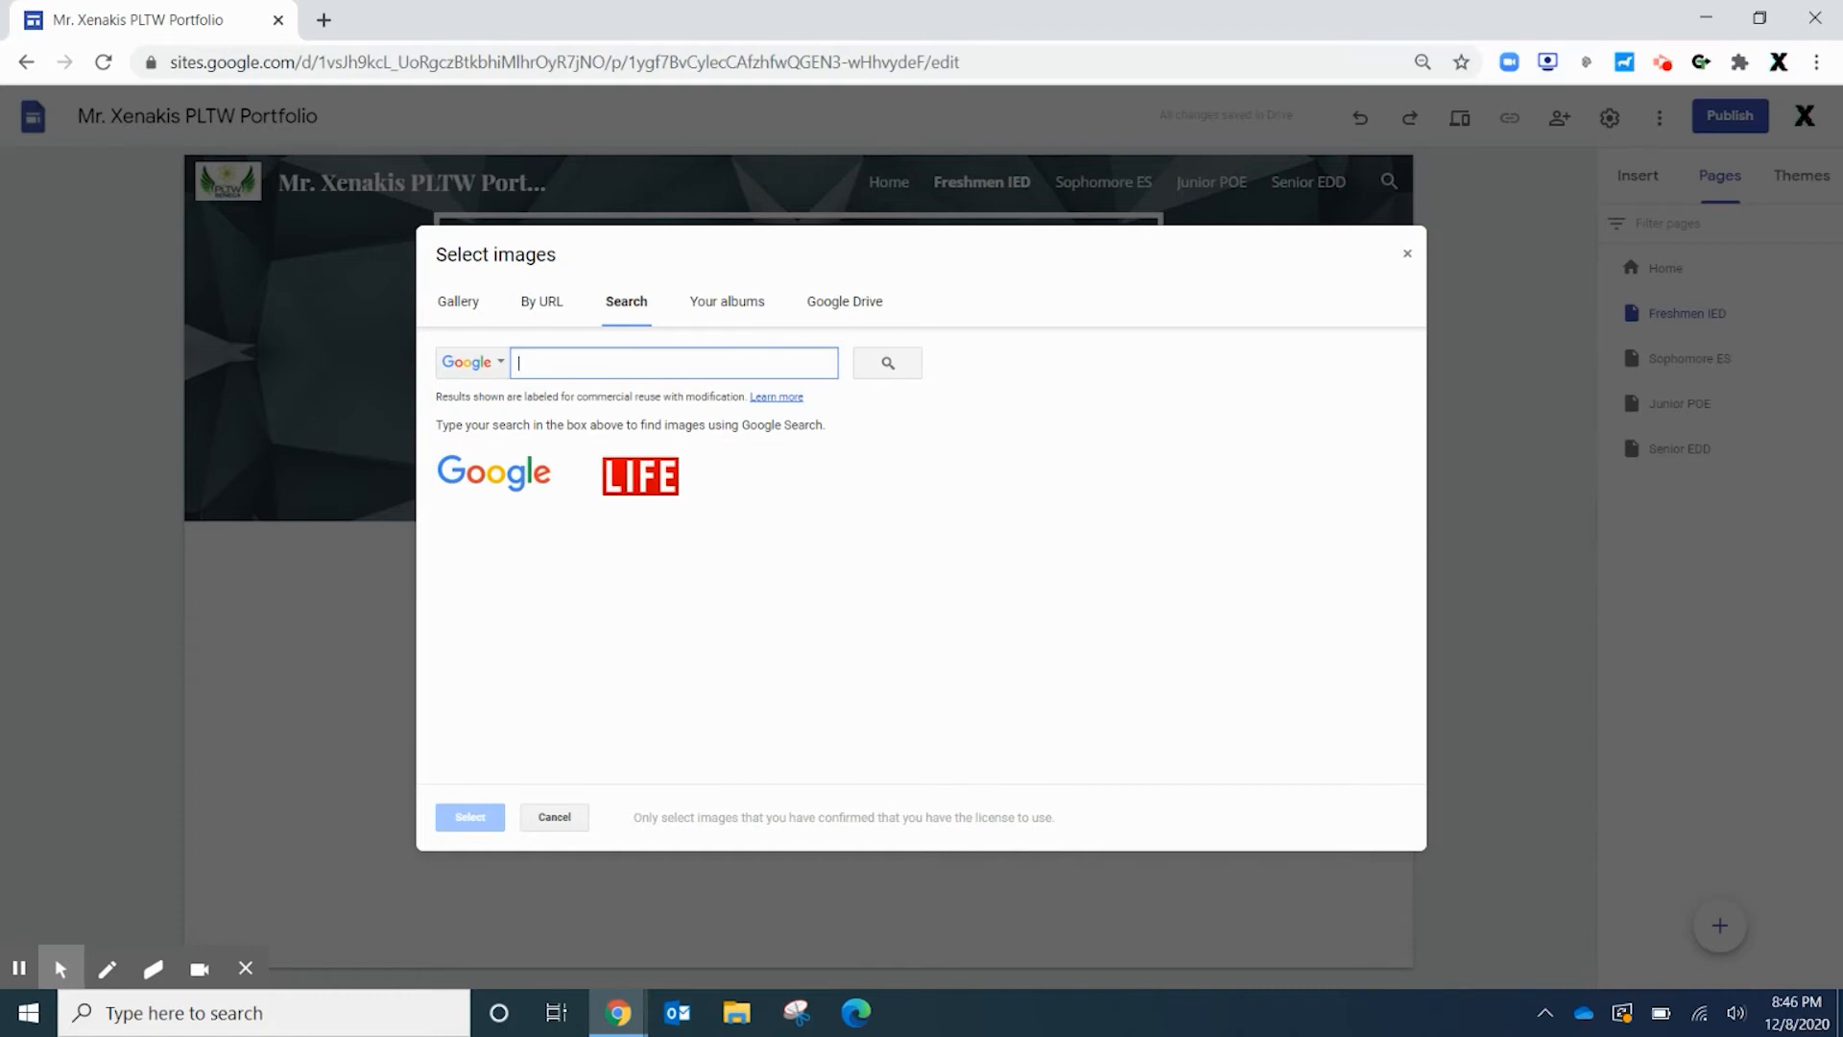
{"action": "type", "text": "gears"}
{"action": "key", "text": "Return"}
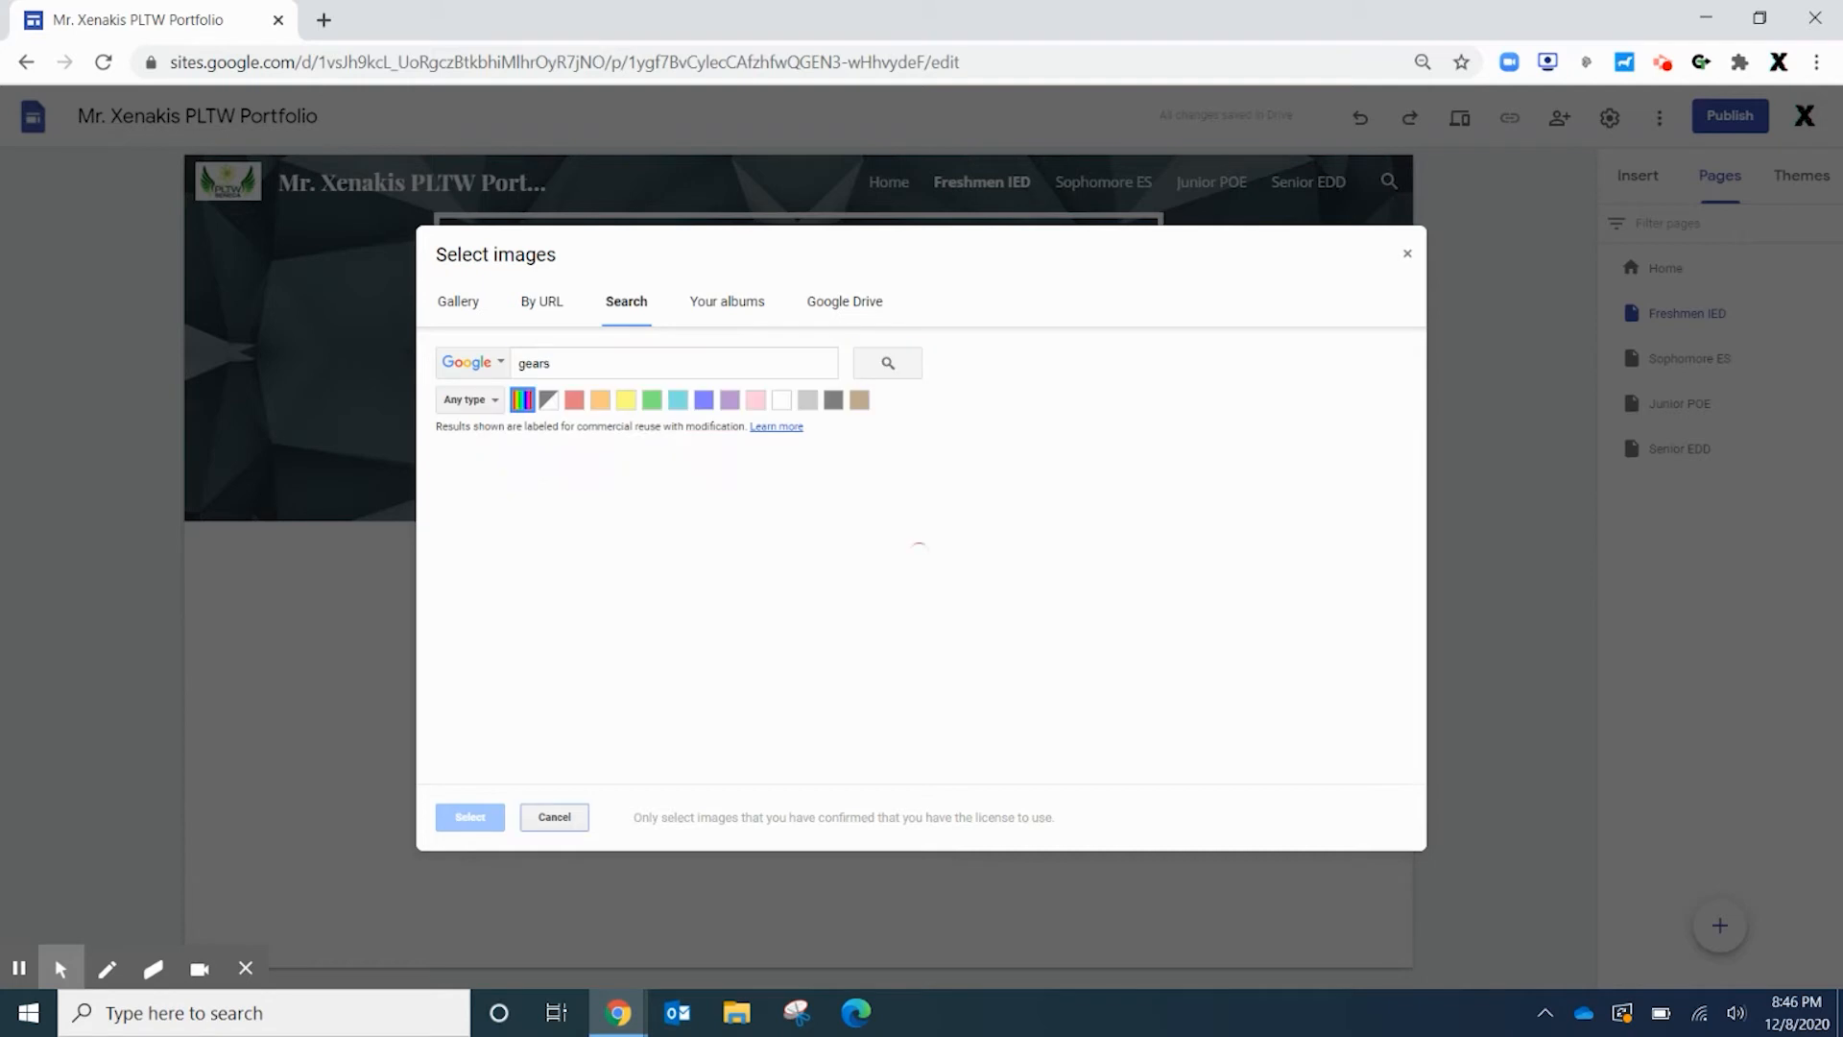
{"action": "scroll", "coordinate": [926, 669], "scroll_direction": "down", "scroll_amount": 4}
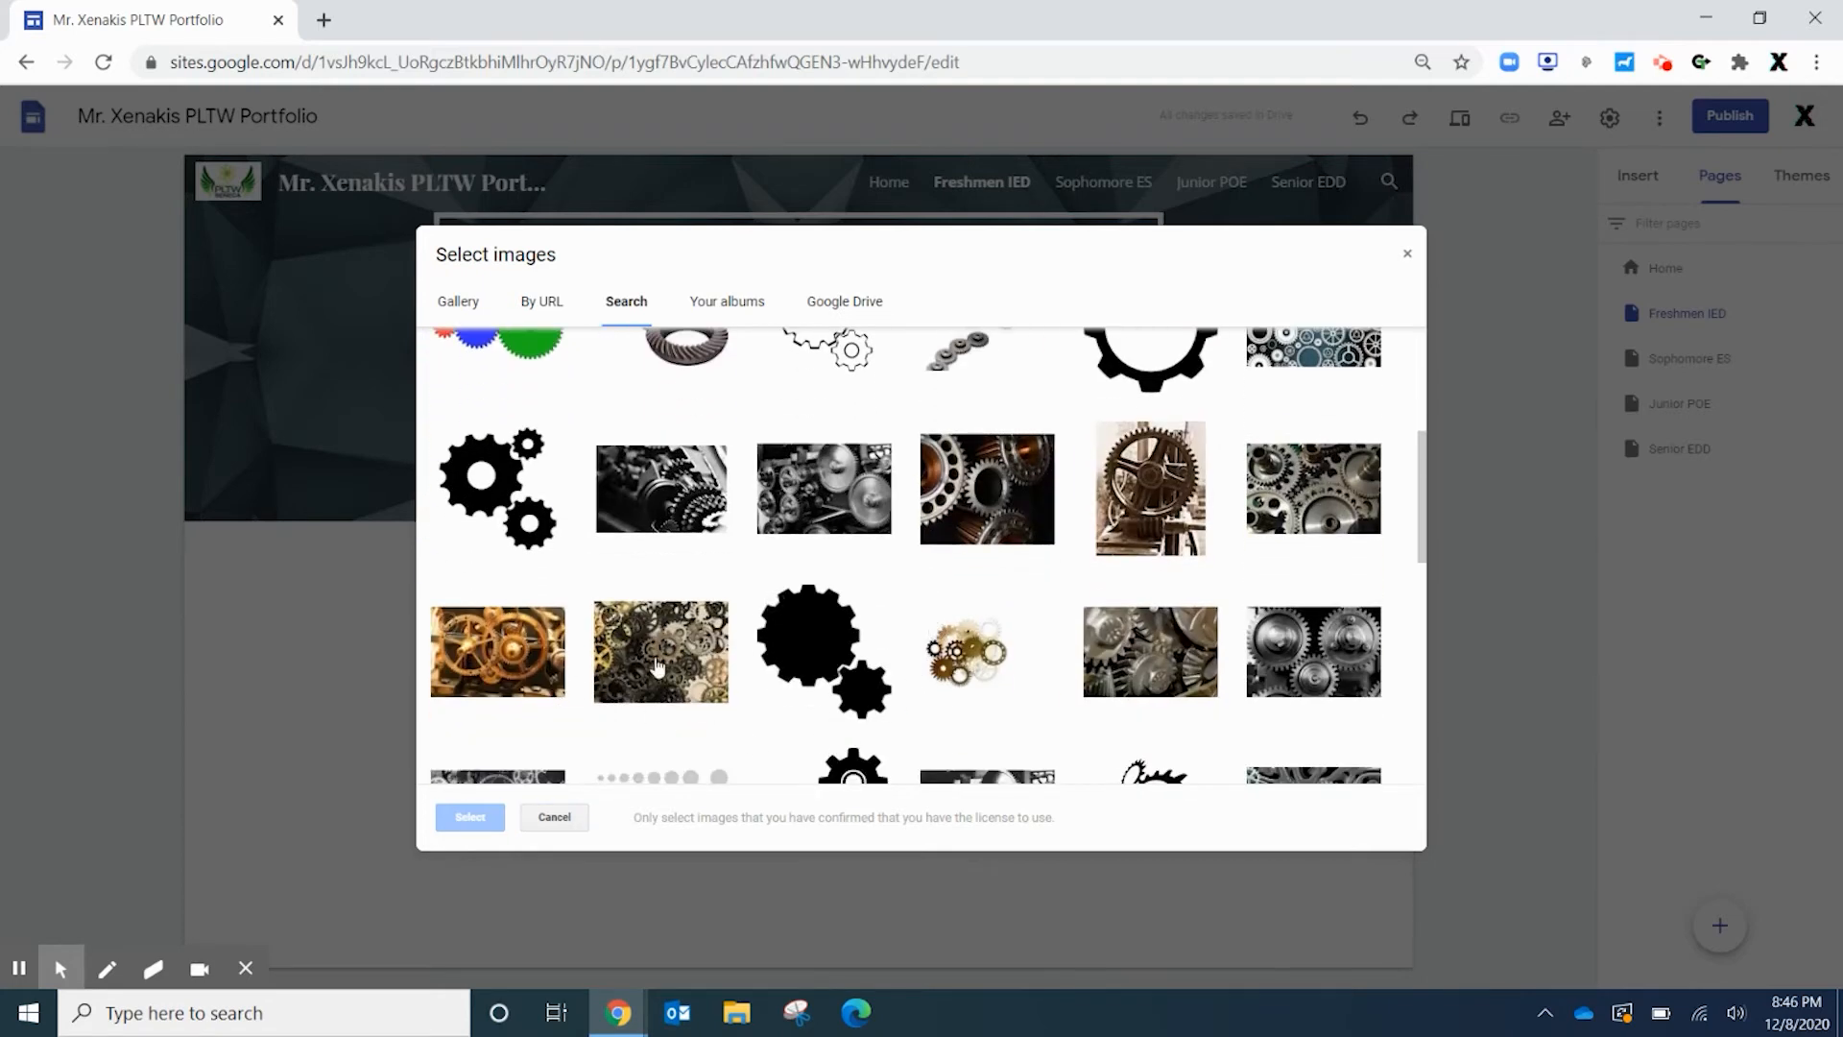
{"action": "scroll", "coordinate": [658, 667], "scroll_direction": "down", "scroll_amount": 3}
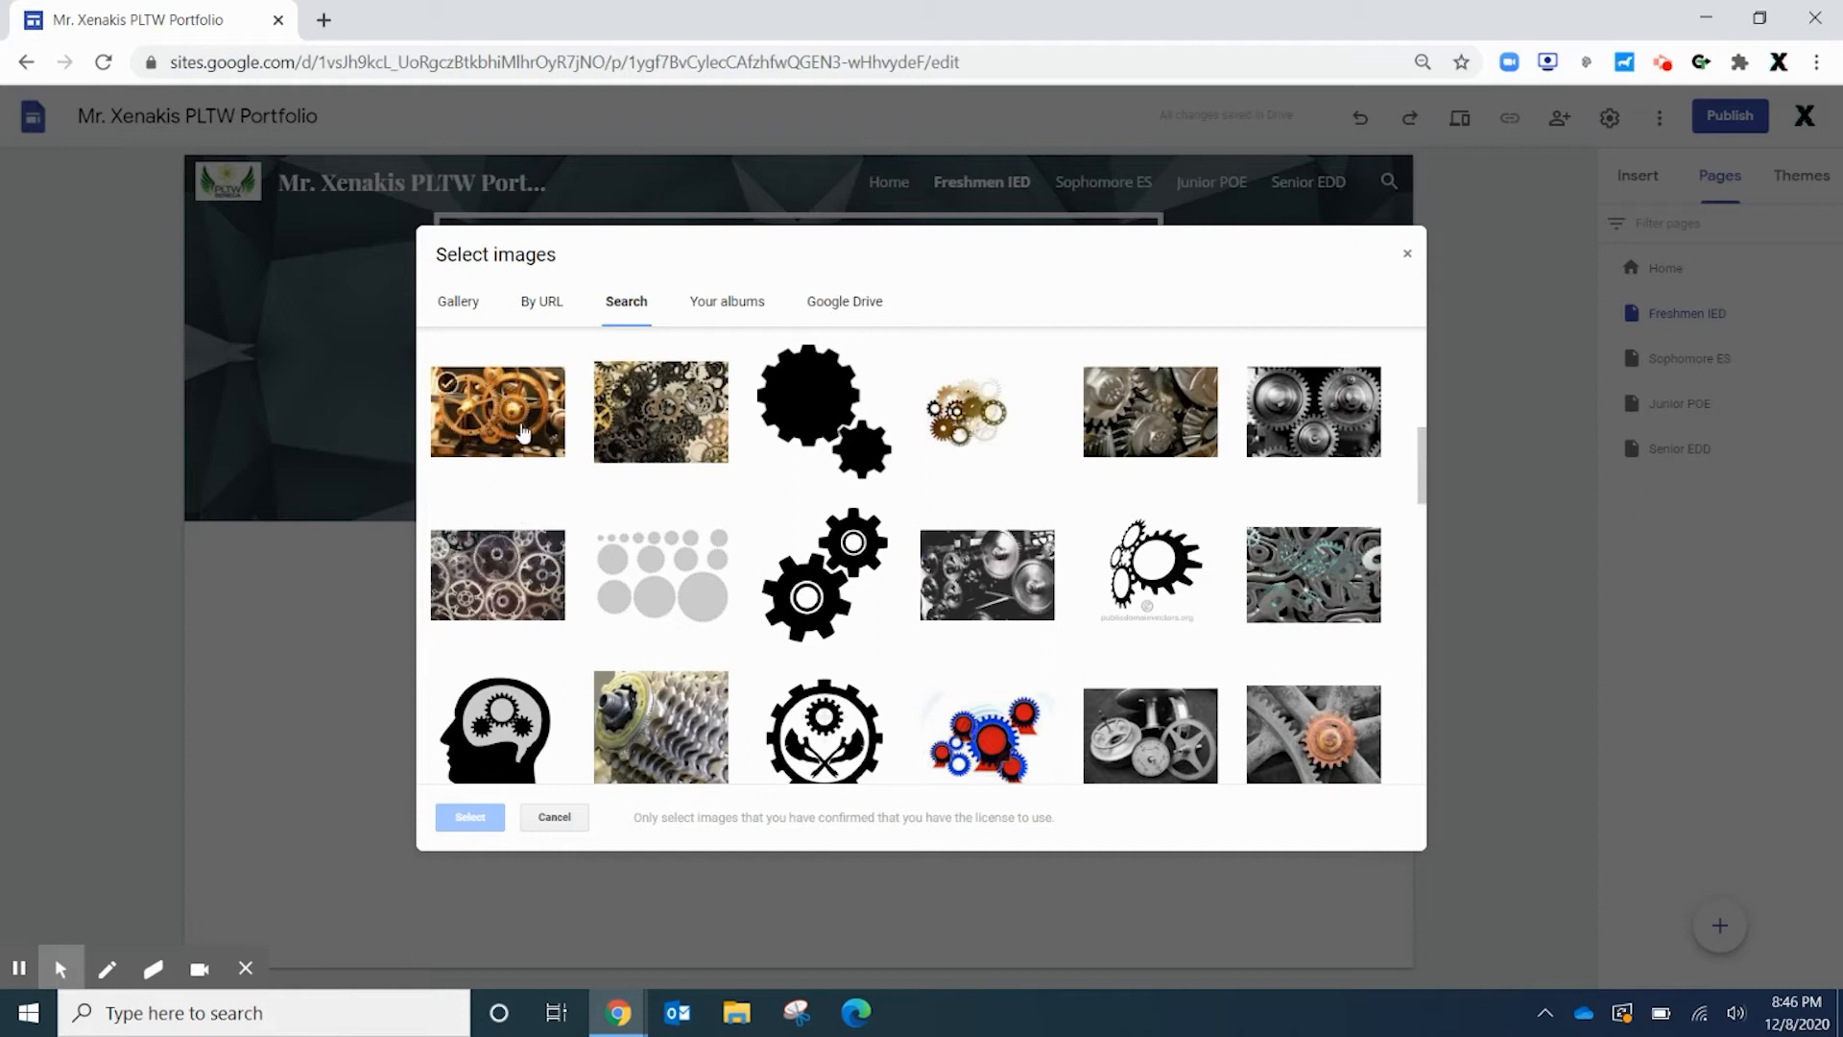
{"action": "left_click", "coordinate": [507, 410]}
{"action": "left_click", "coordinate": [470, 817]}
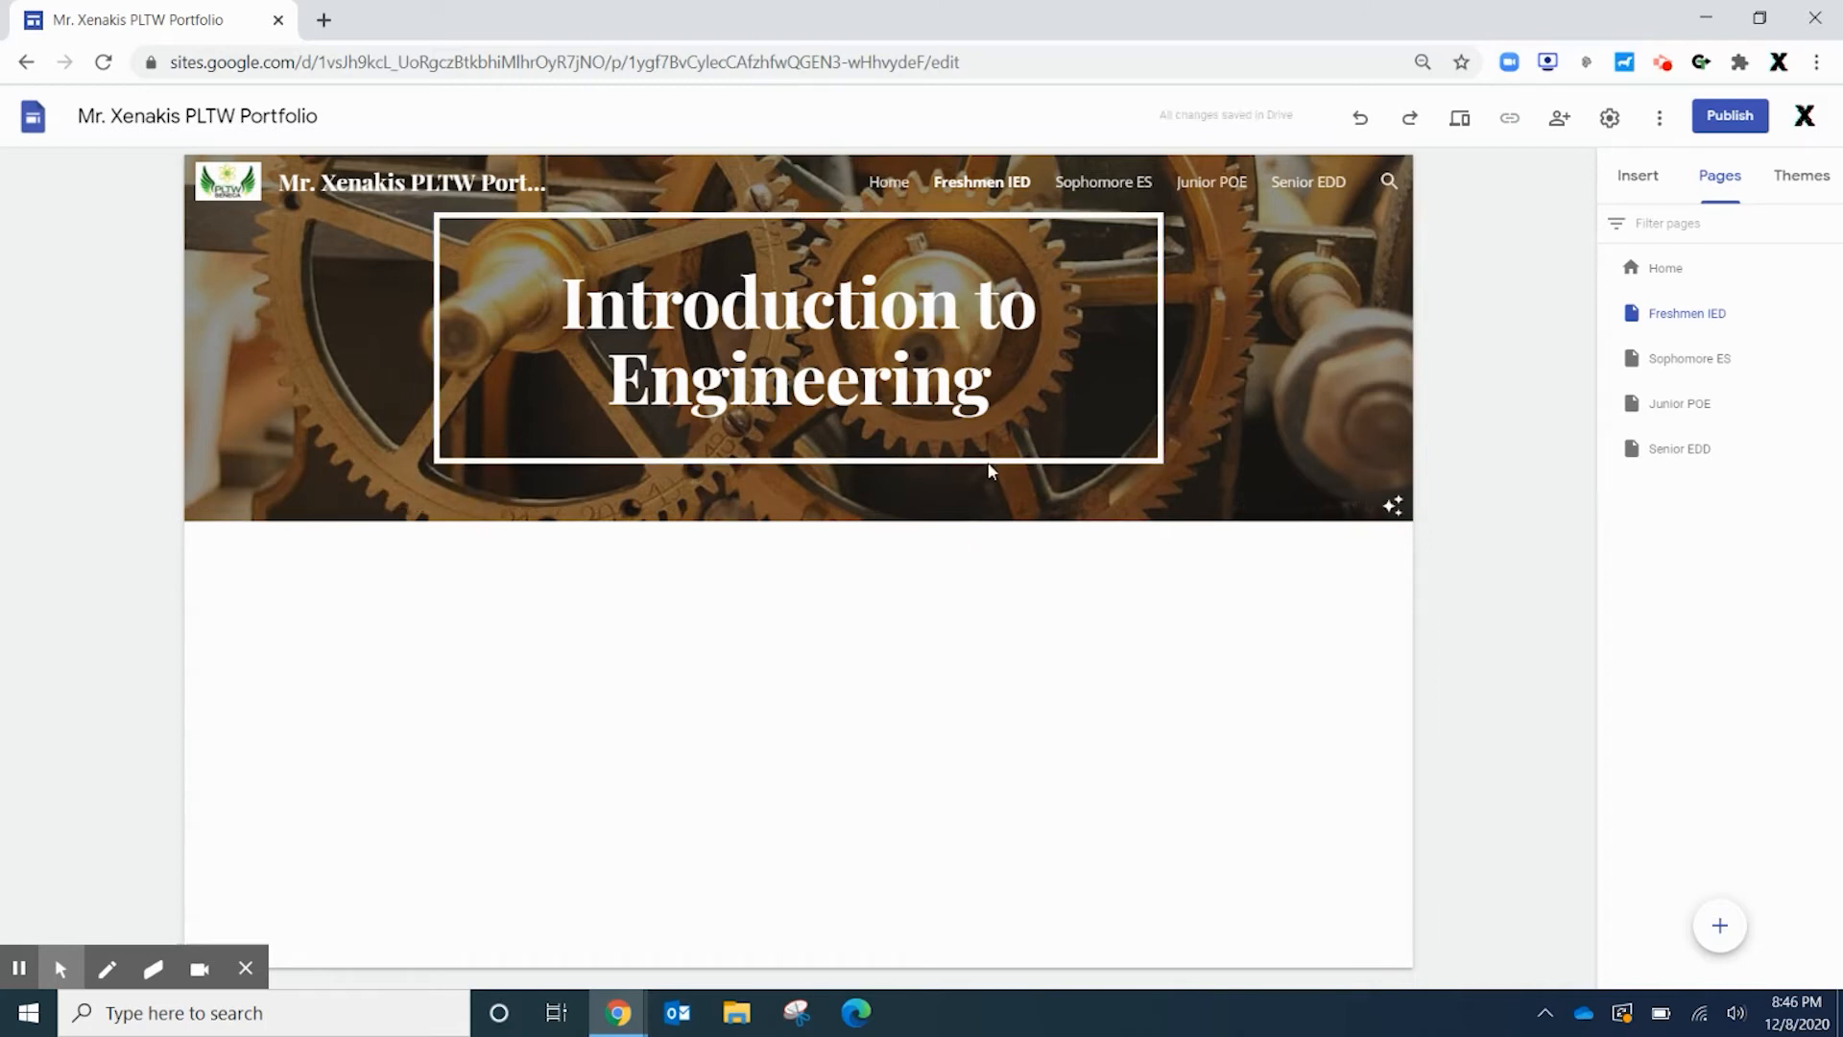
Try the Level and Aristotle themes, settling on the Level theme
{"action": "left_click", "coordinate": [1801, 176]}
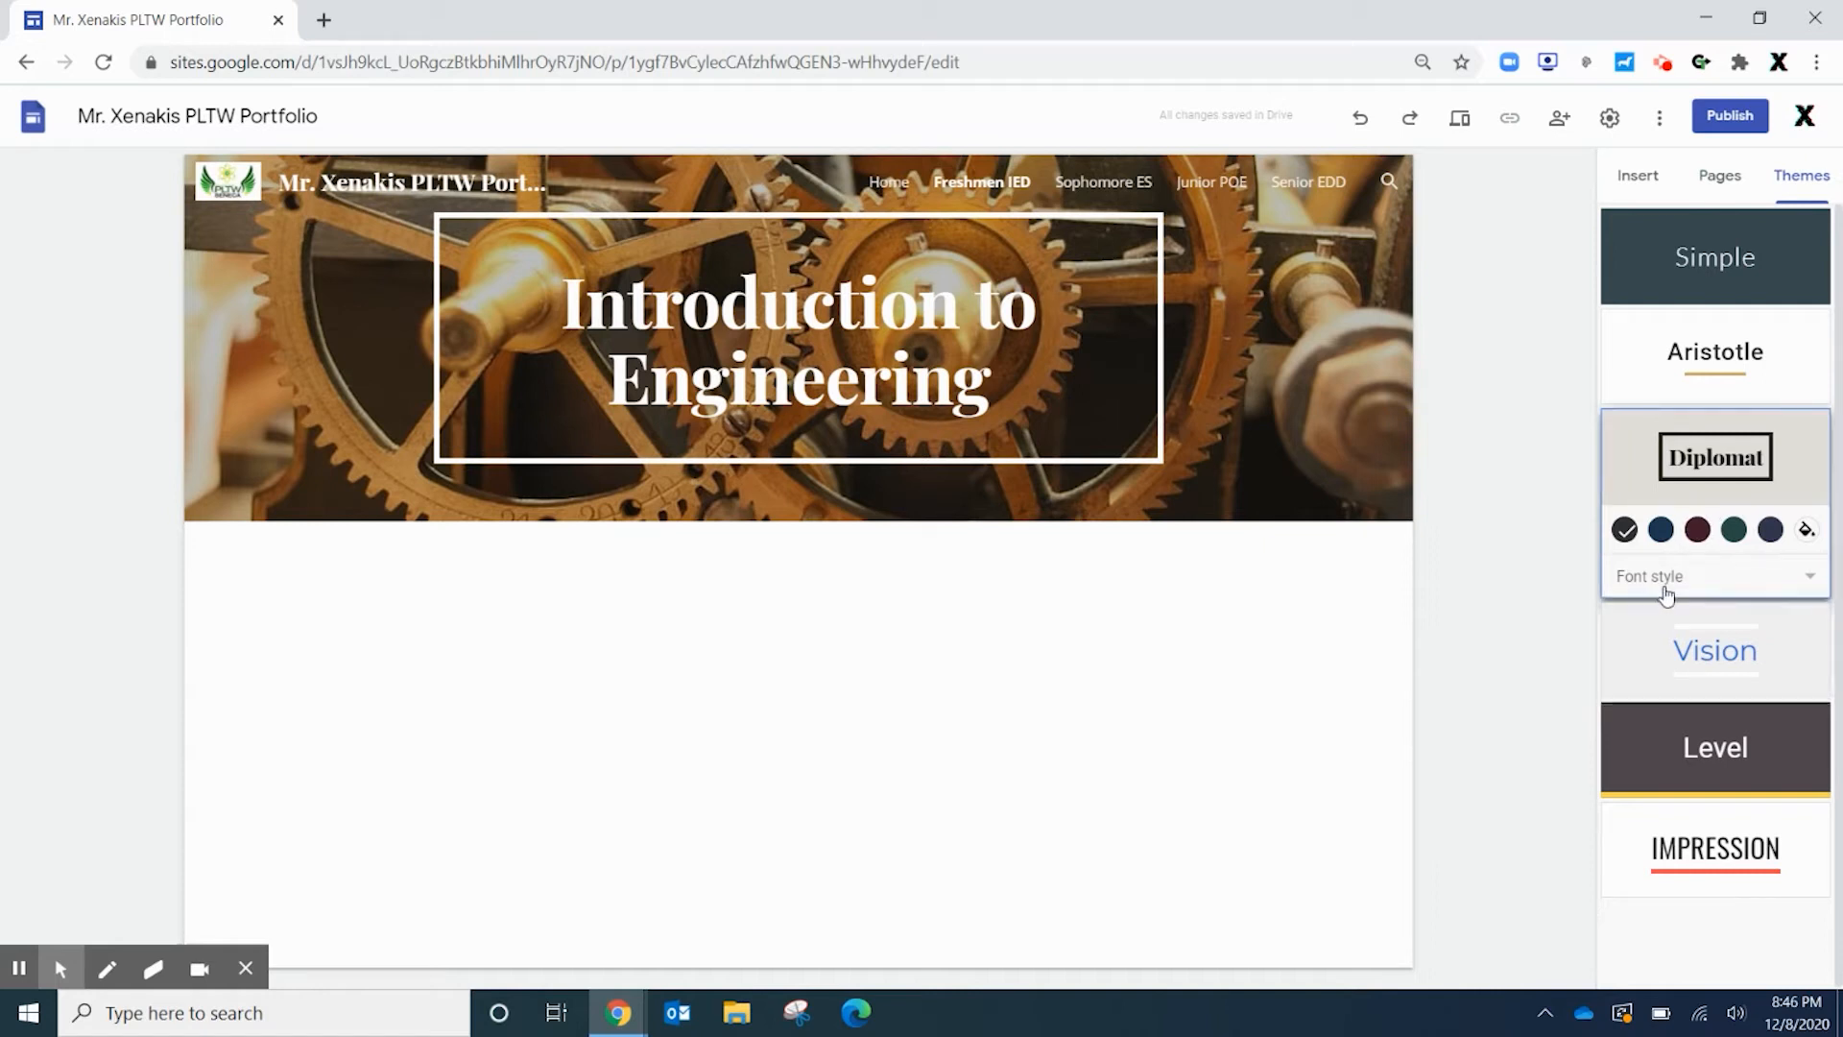
{"action": "left_click", "coordinate": [1743, 759]}
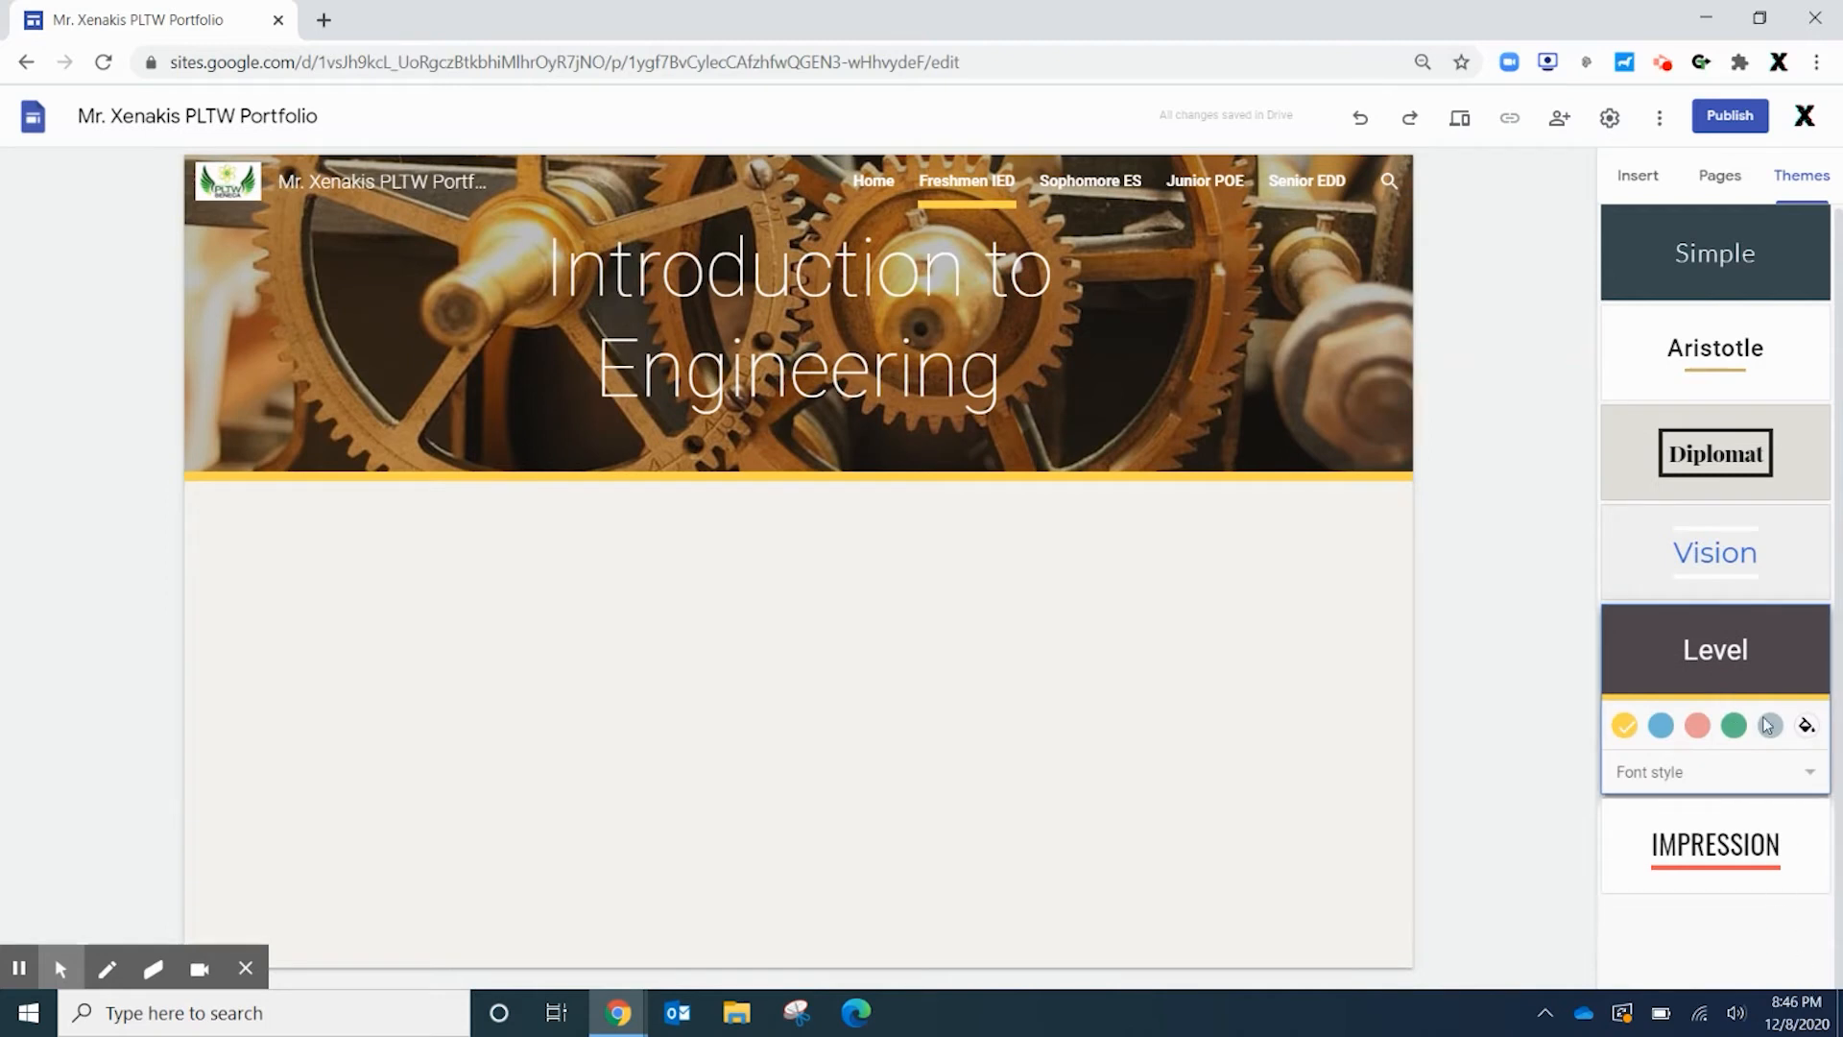
{"action": "left_click", "coordinate": [1688, 364]}
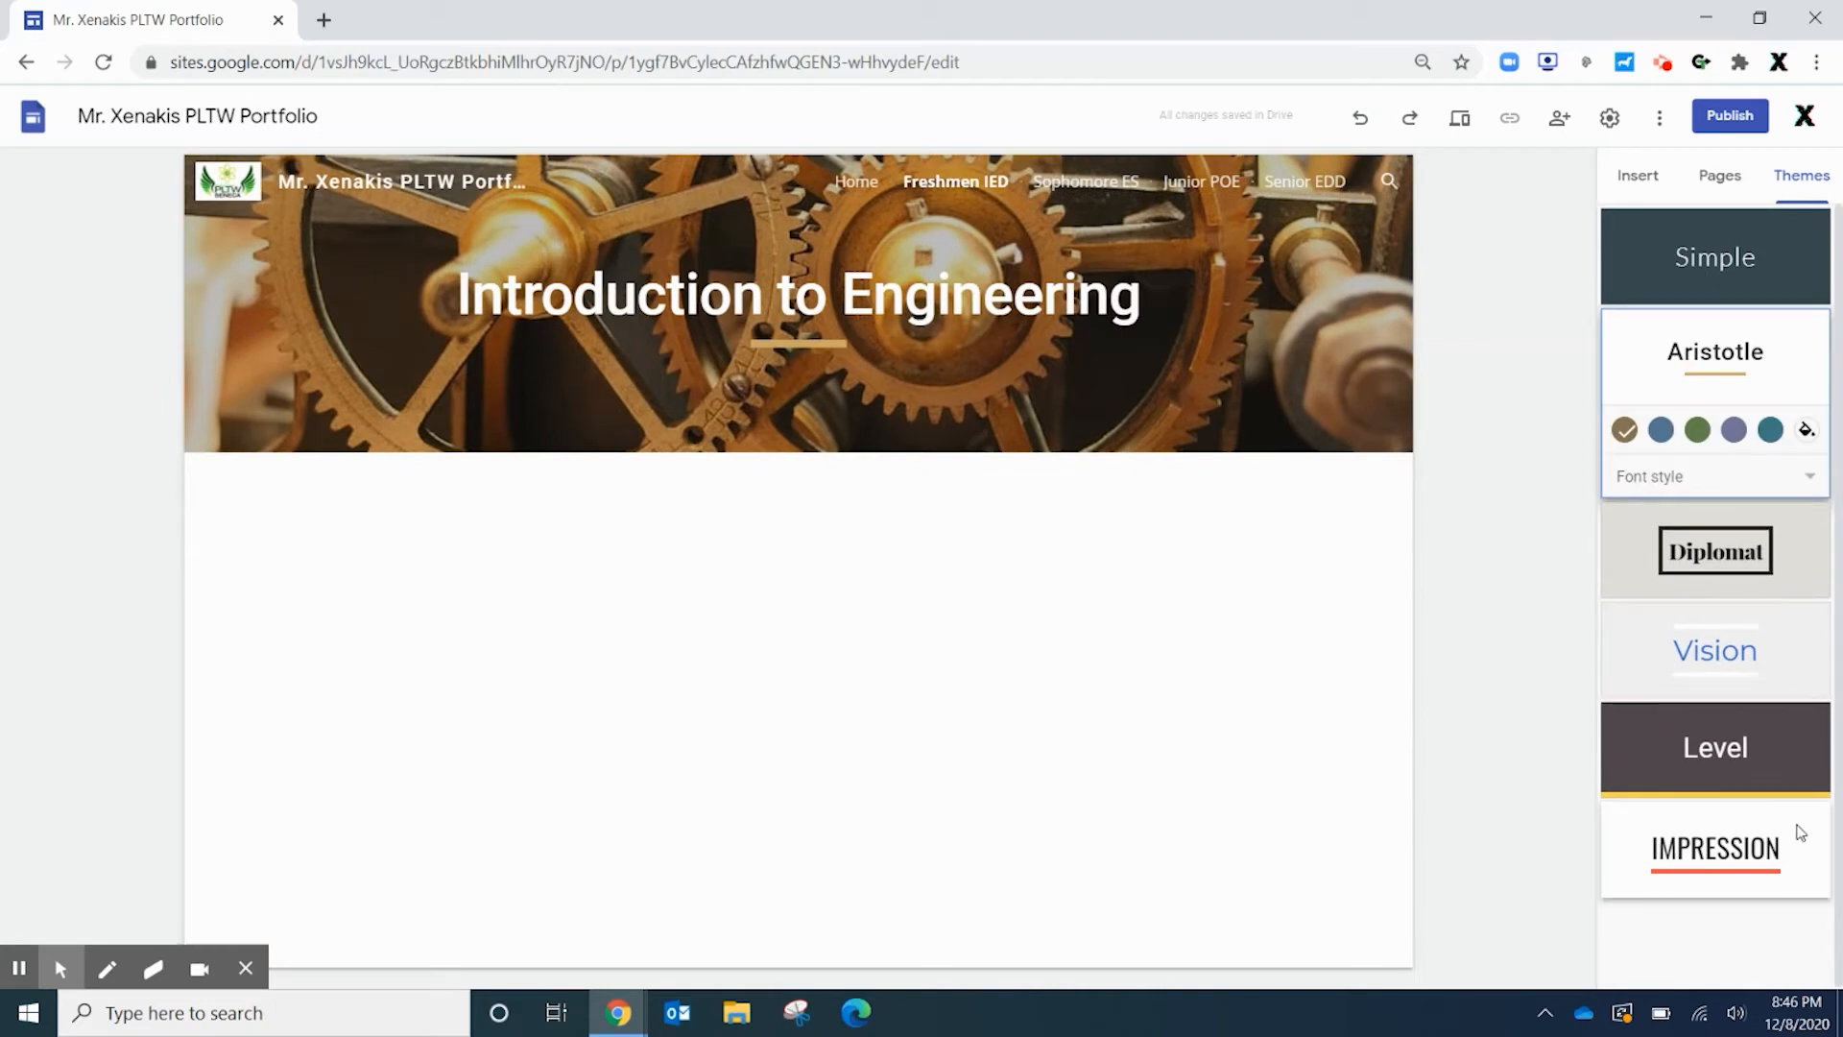
{"action": "left_click", "coordinate": [1781, 752]}
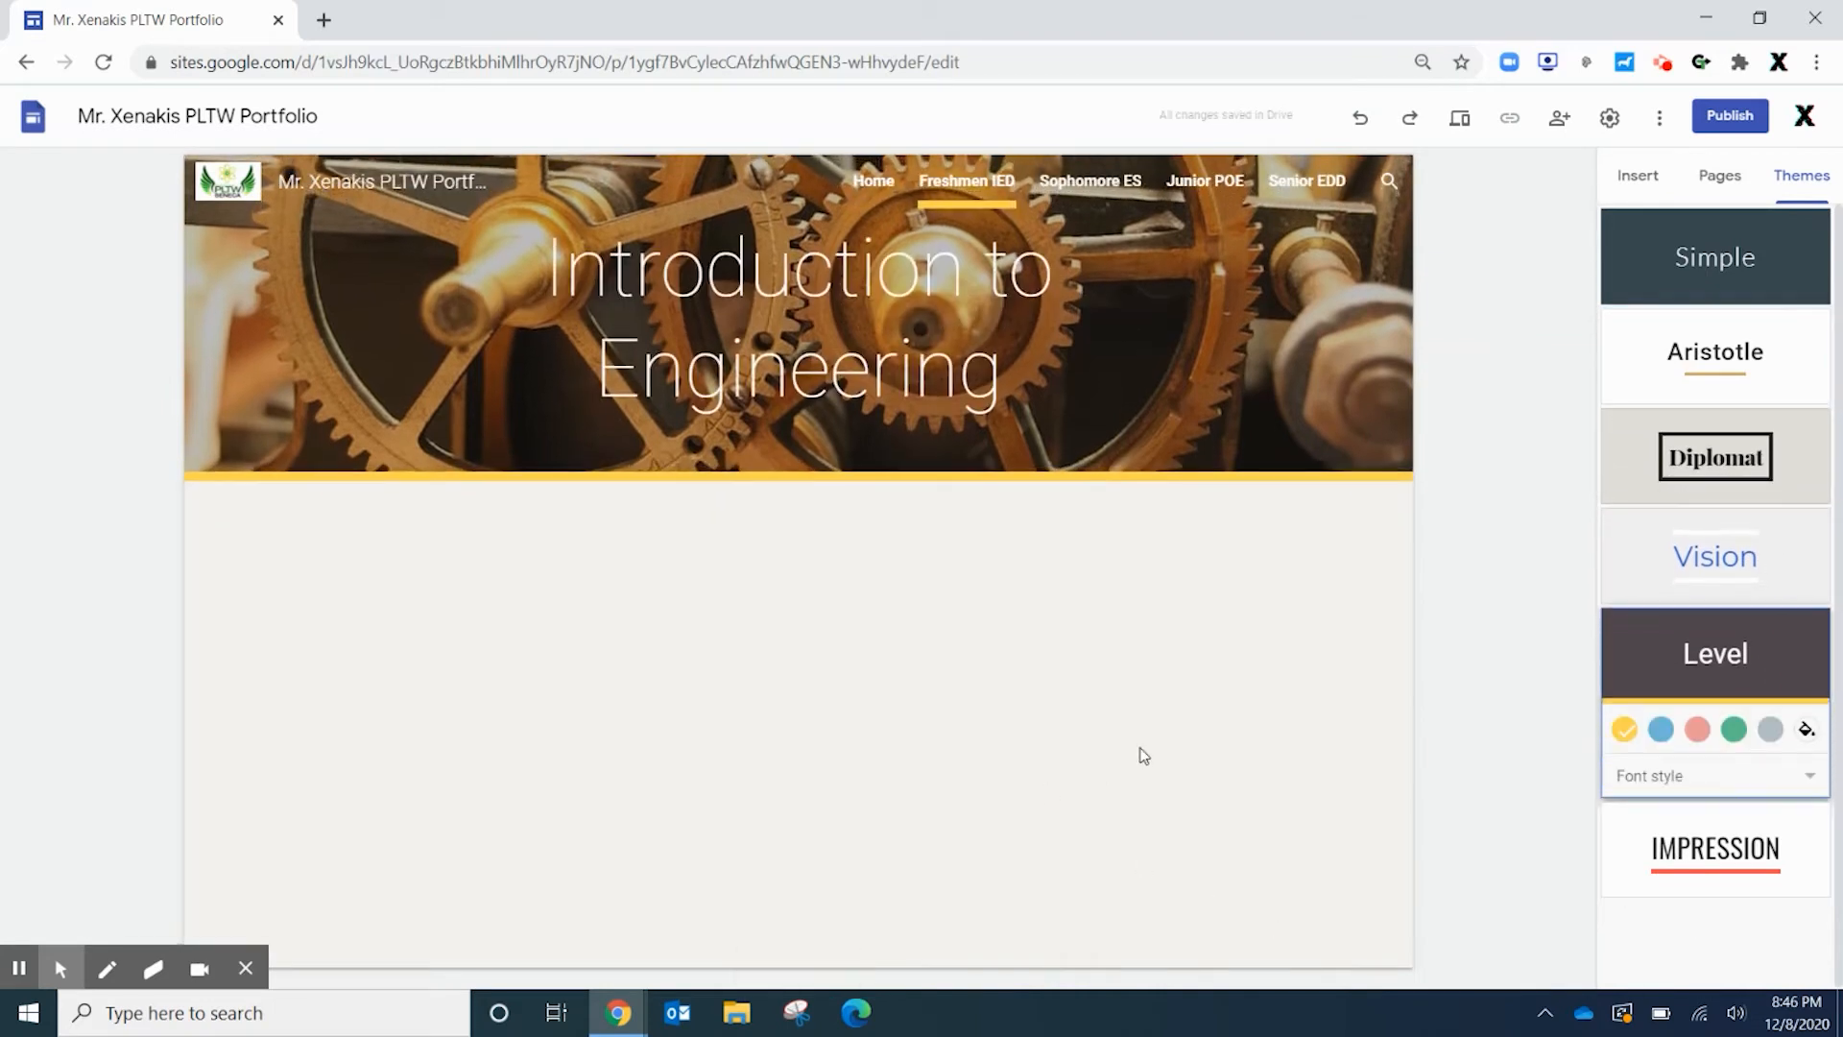
Set the theme's accent colour to a custom muted green, #509470
{"action": "left_click", "coordinate": [1734, 732]}
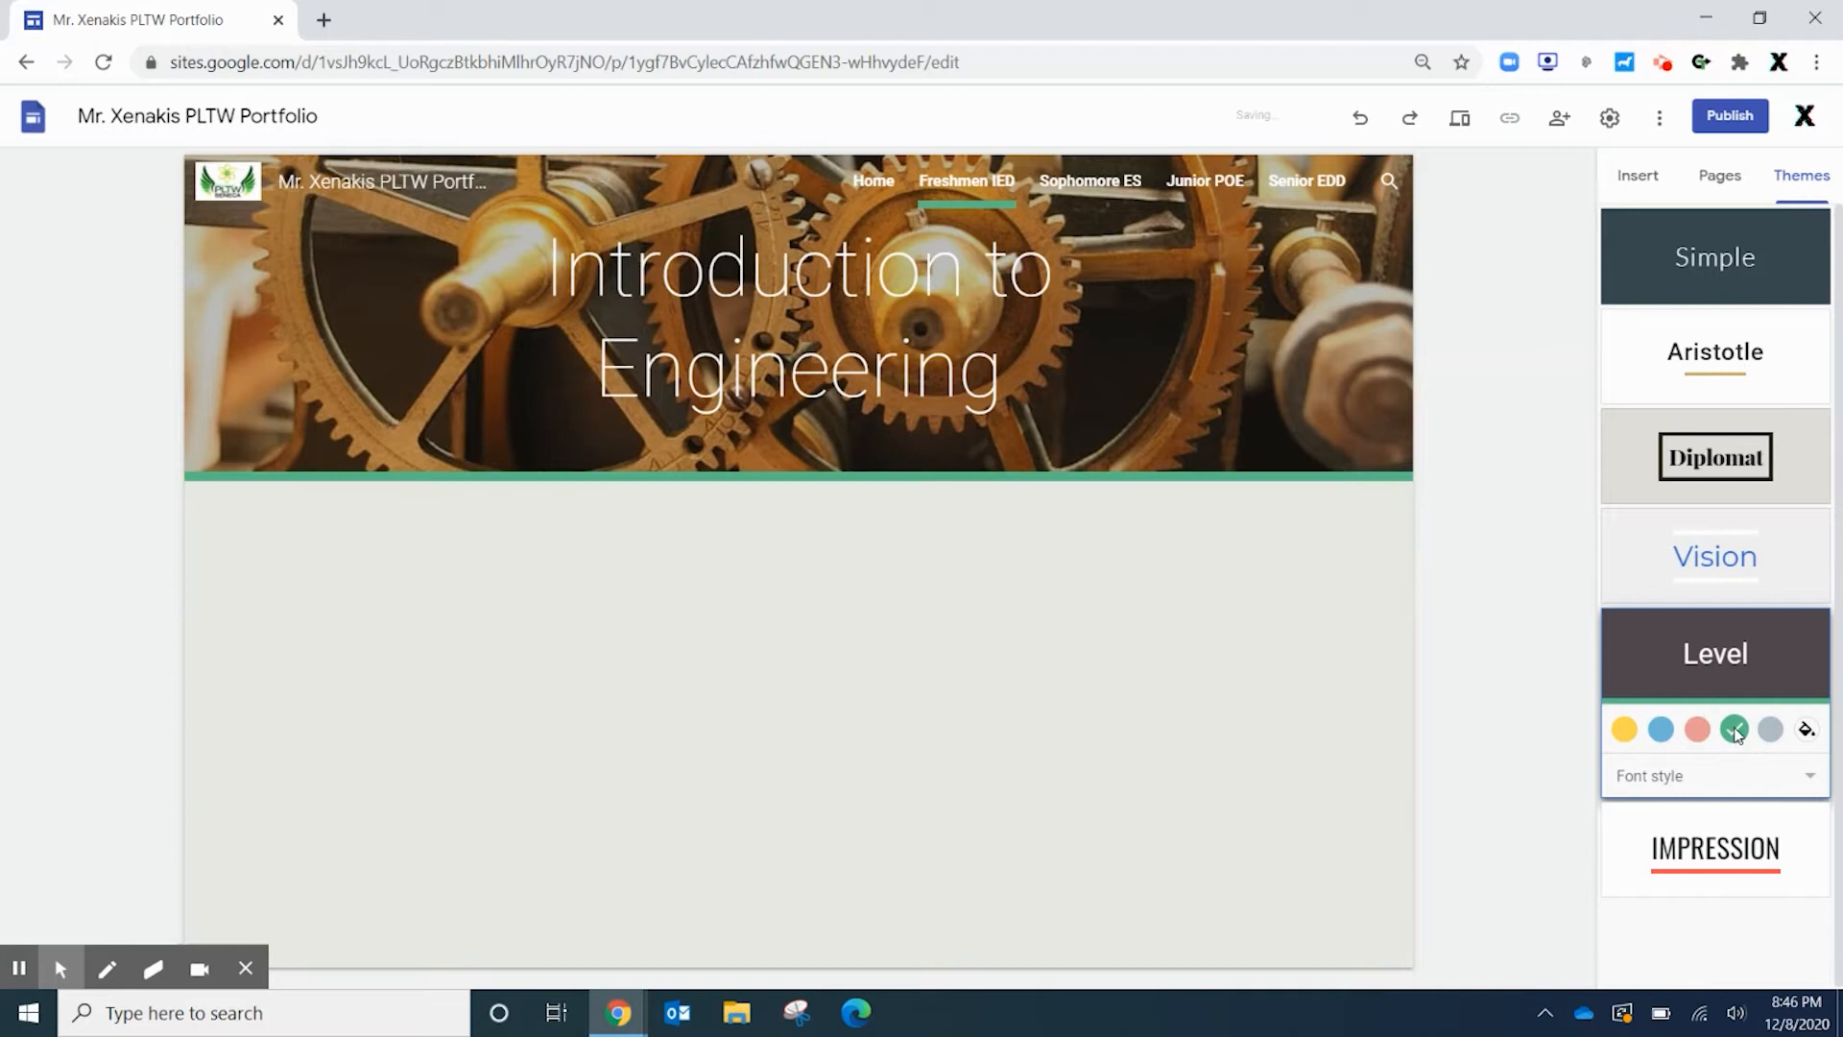
{"action": "left_click", "coordinate": [1806, 728]}
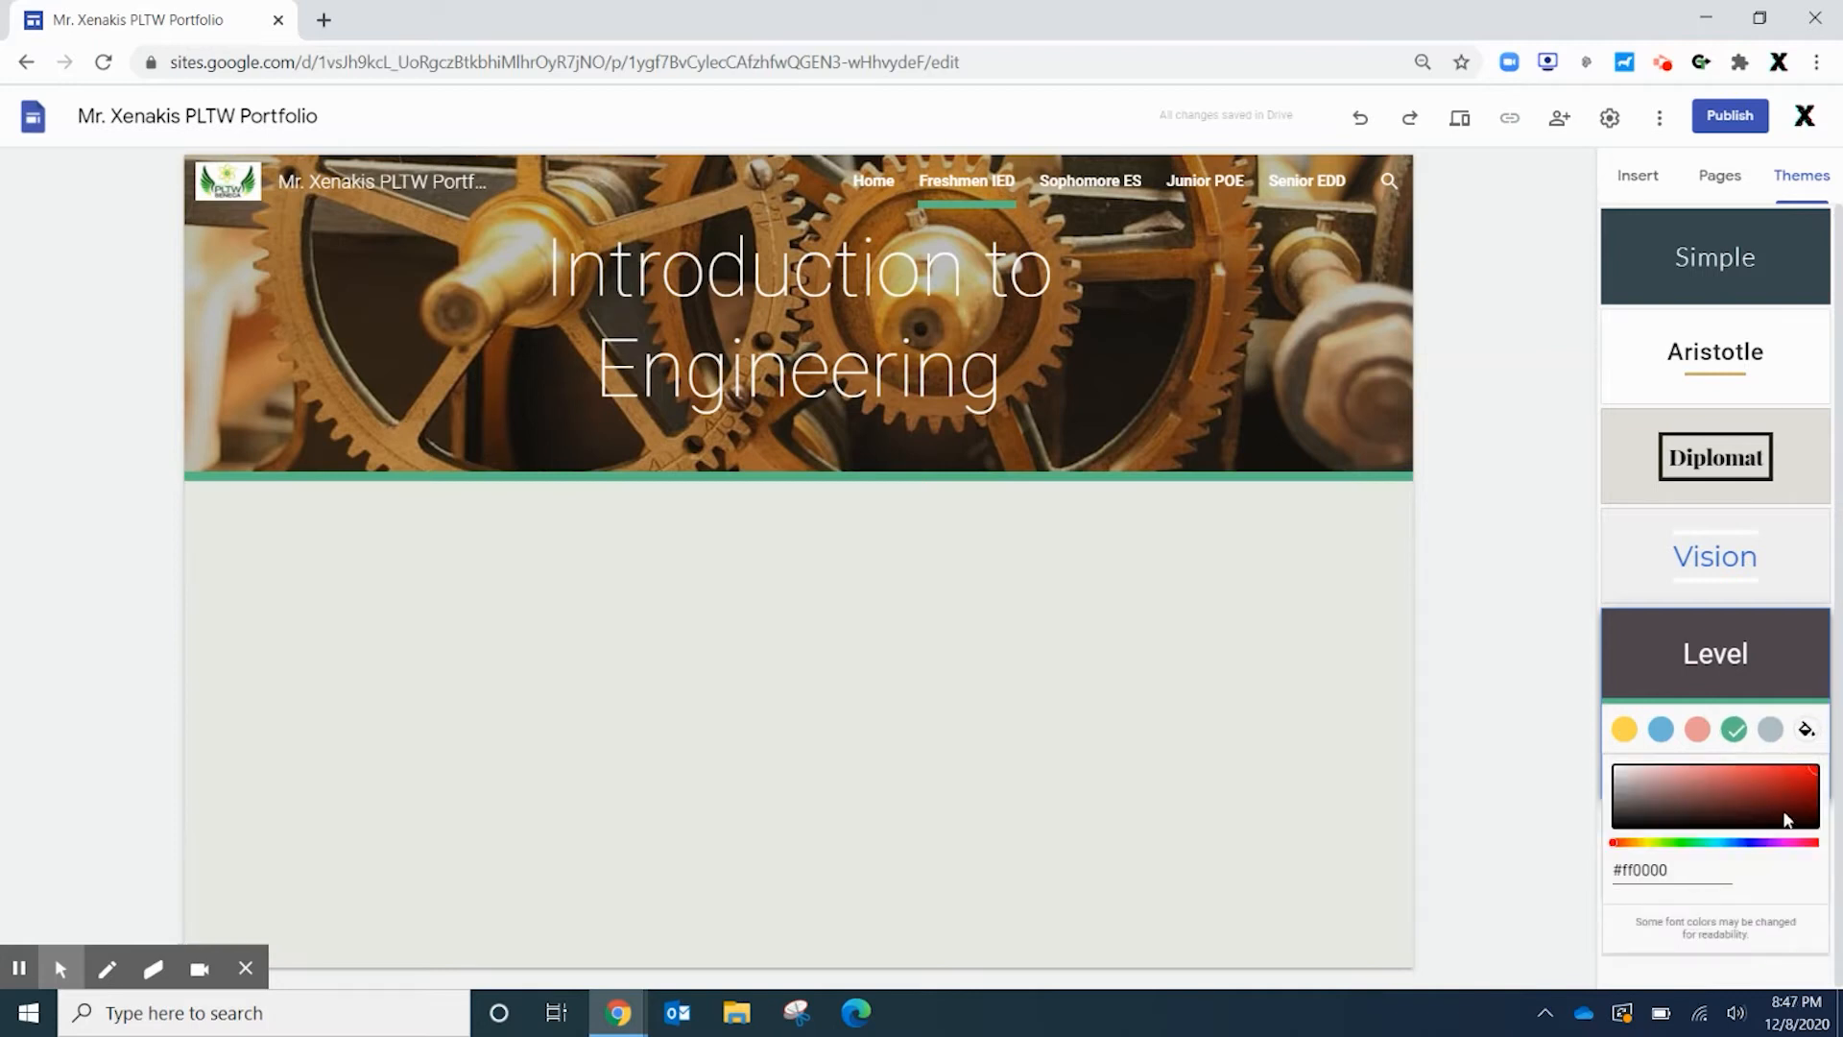
{"action": "left_click", "coordinate": [1697, 844]}
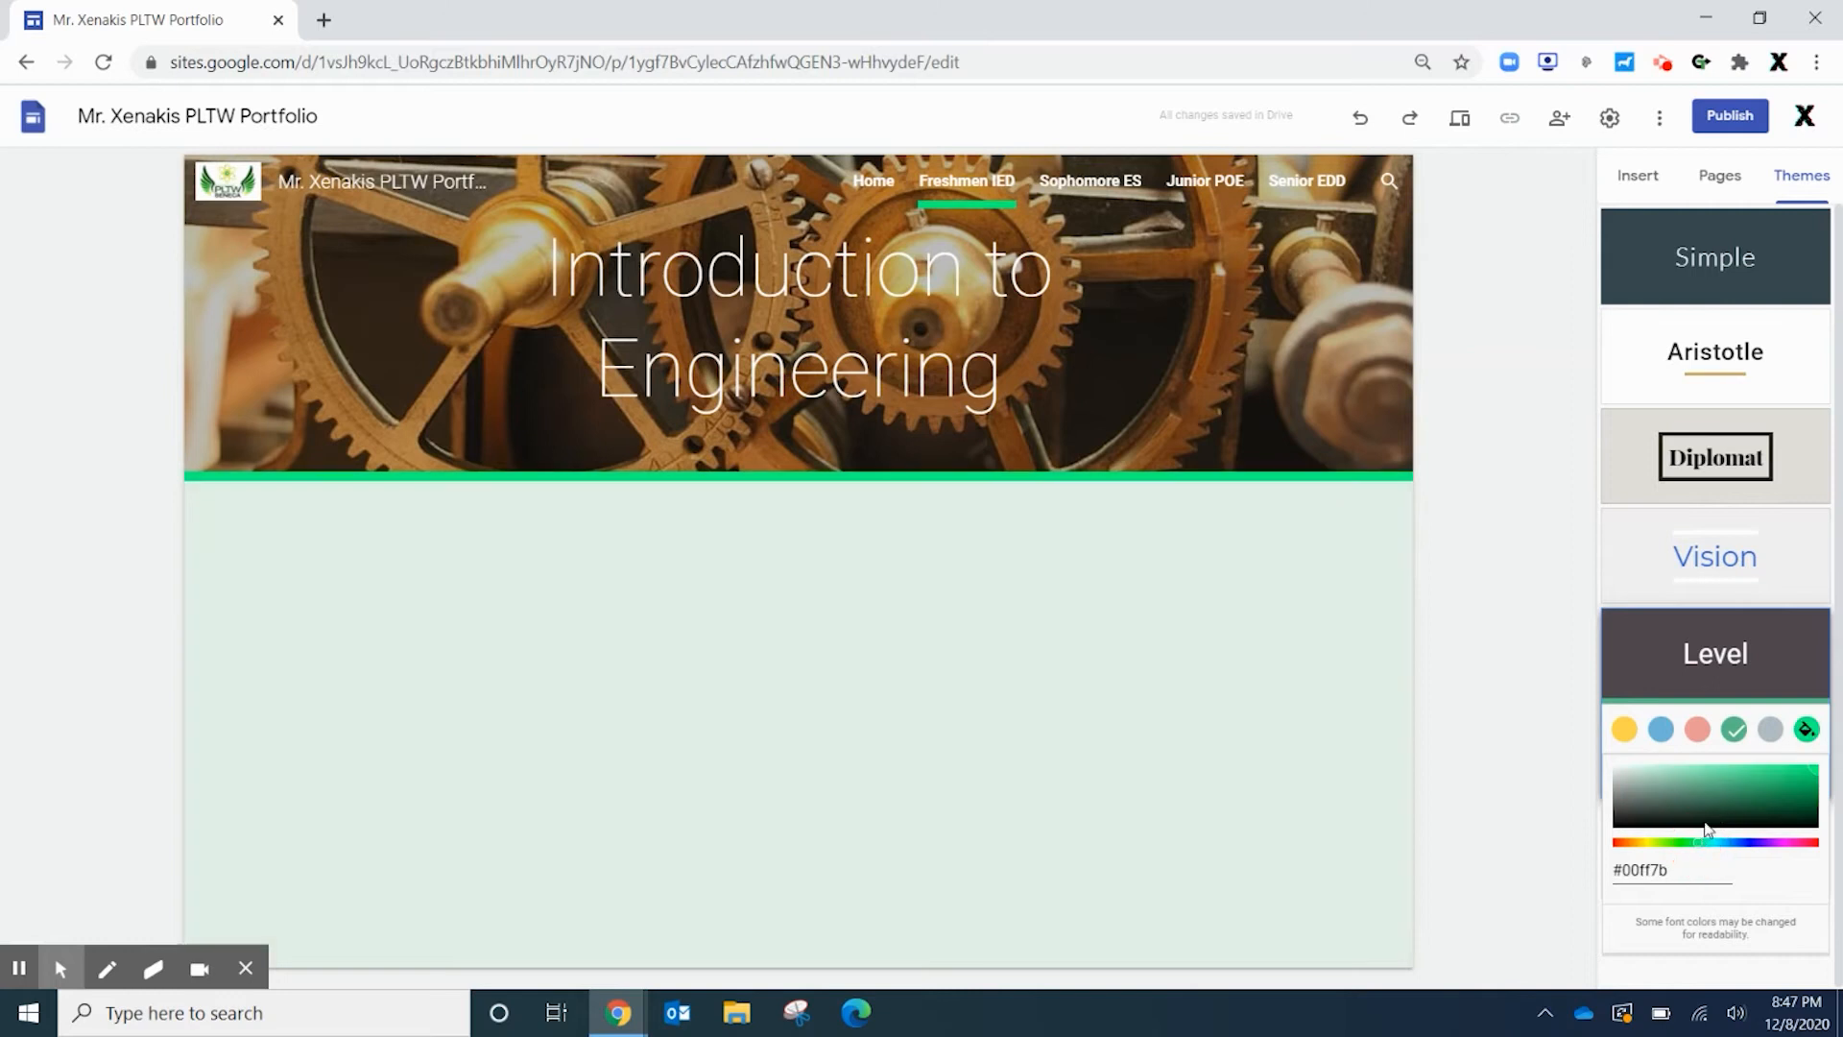
{"action": "left_click", "coordinate": [1707, 789]}
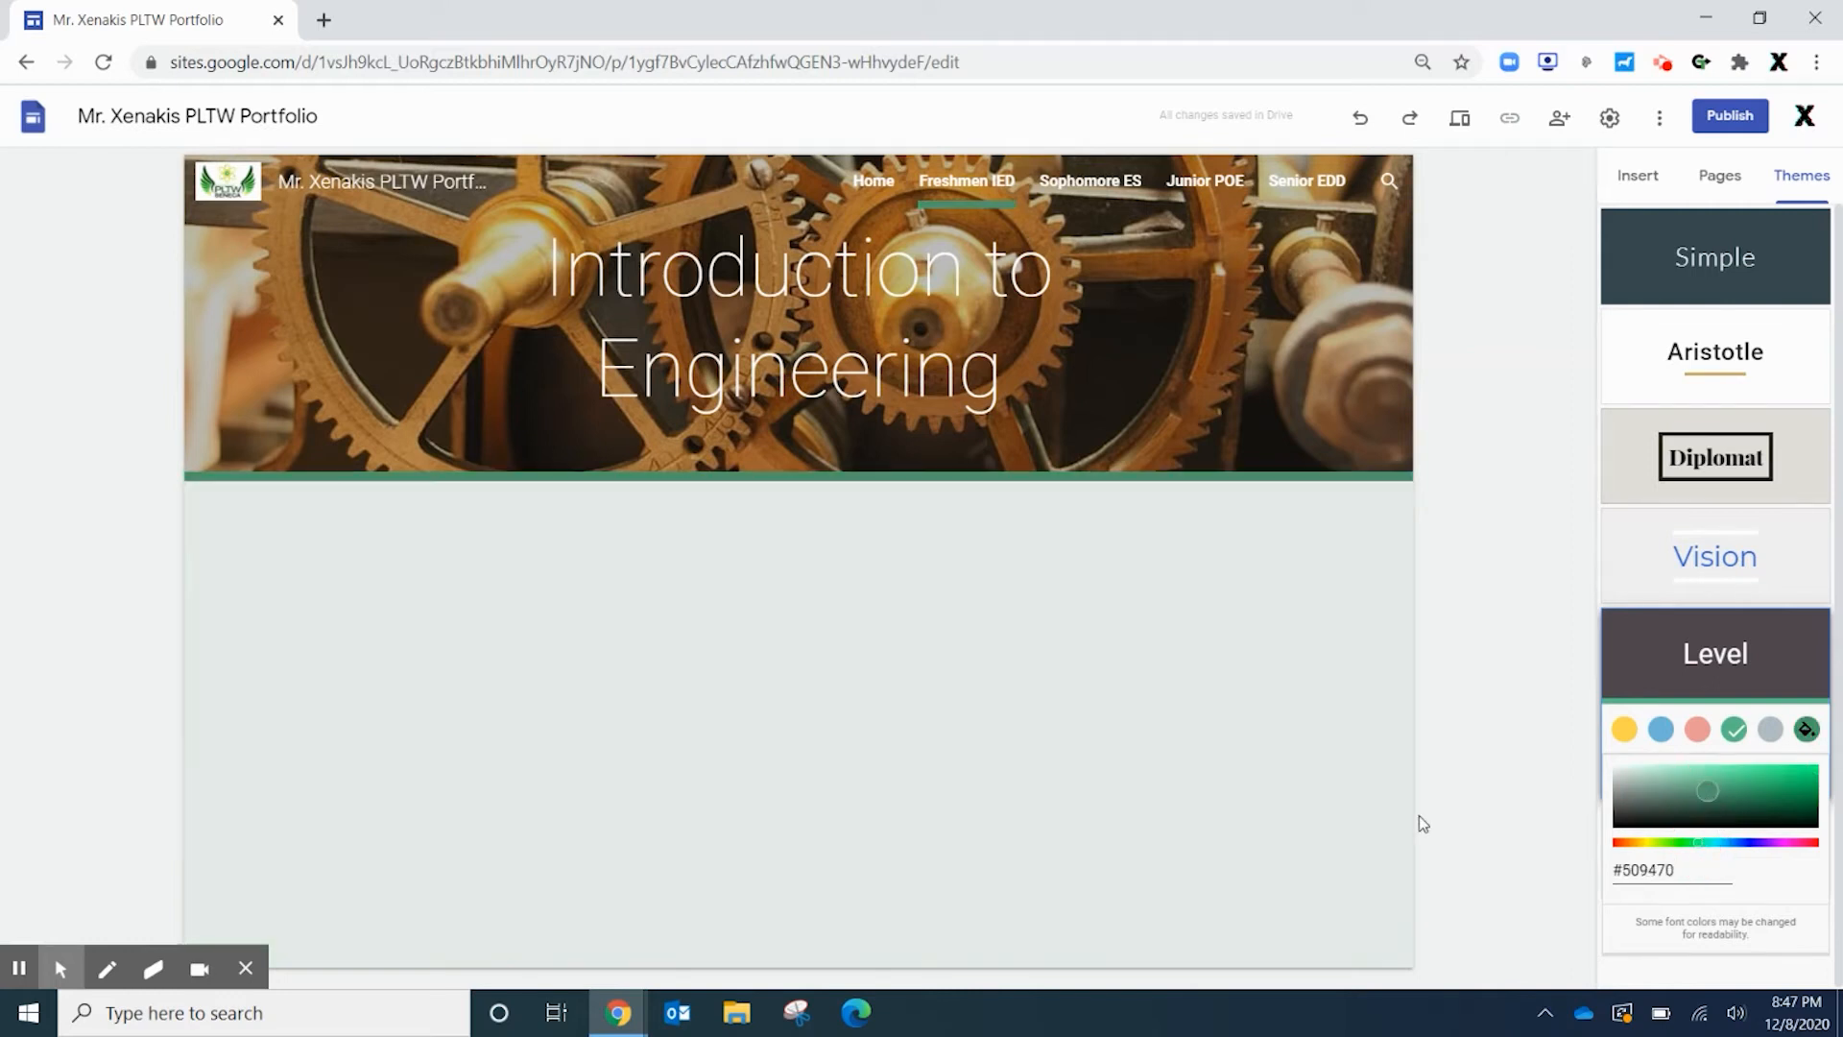
{"action": "left_click", "coordinate": [1159, 706]}
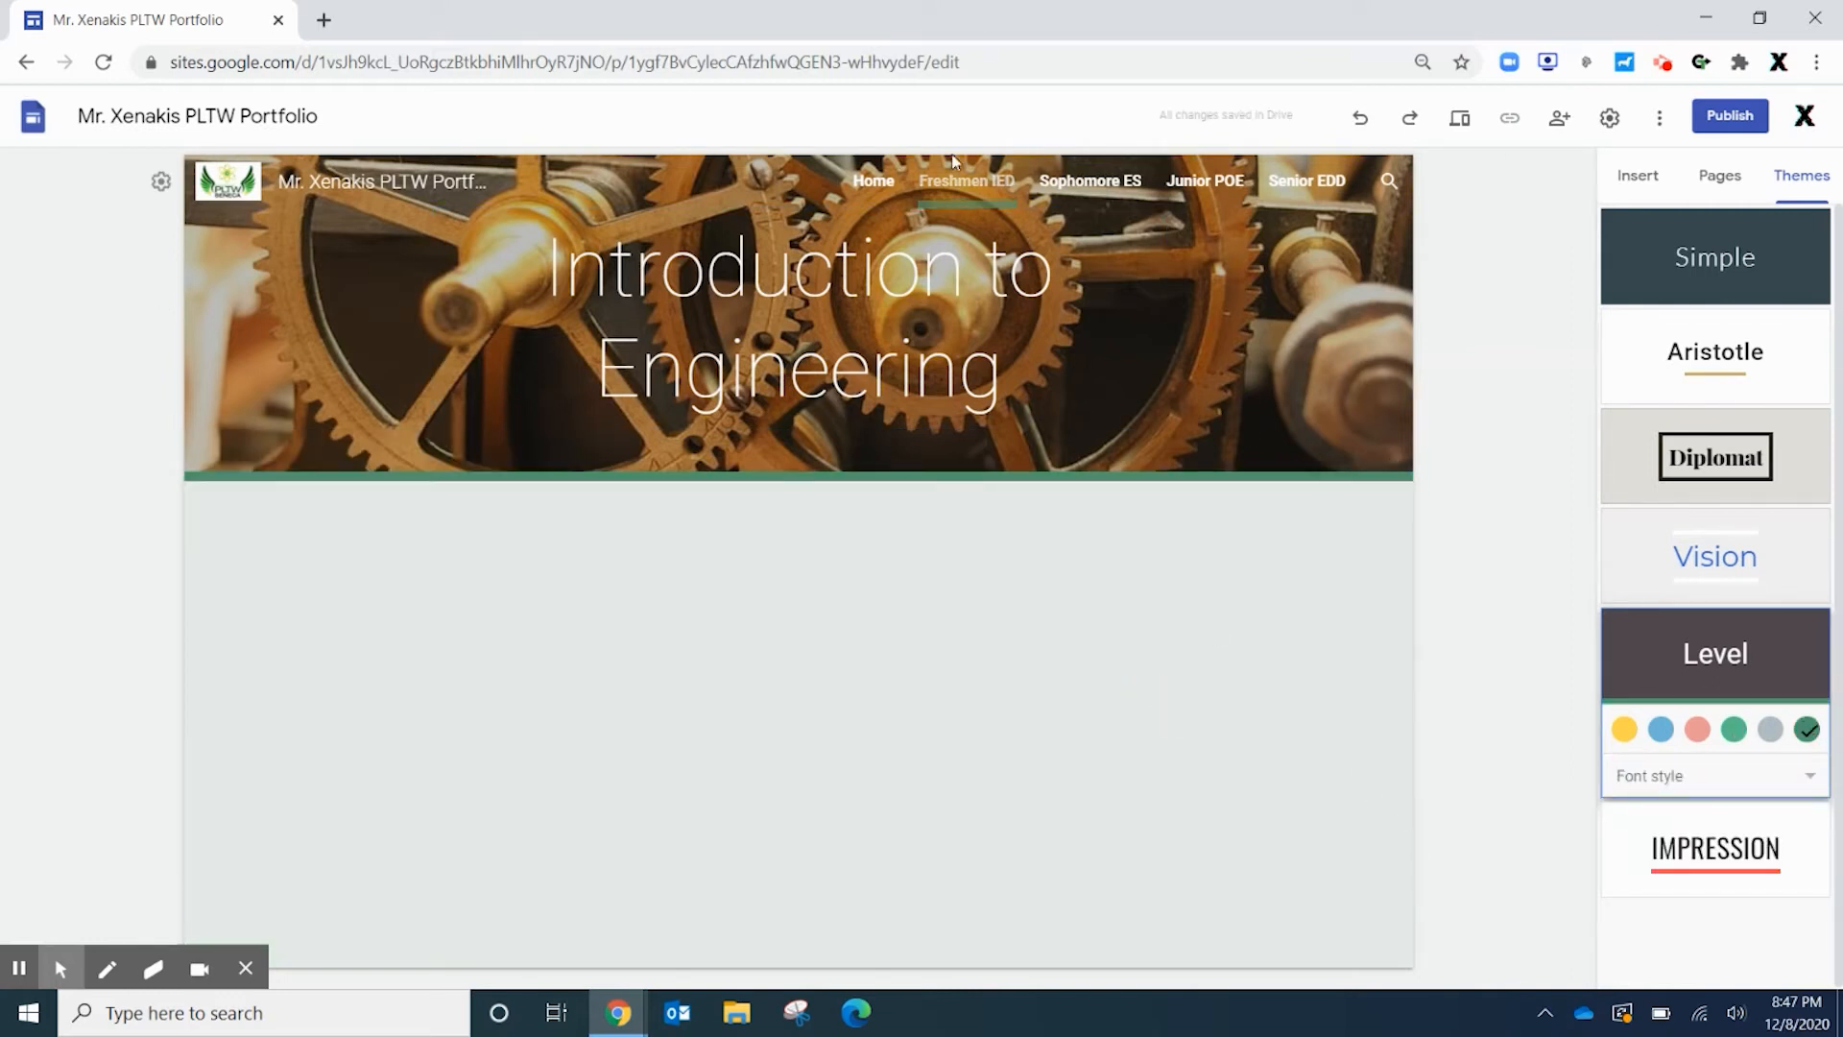
Check the Home and Freshmen IED pages in the new theme and return to the theme list
{"action": "left_click", "coordinate": [874, 182]}
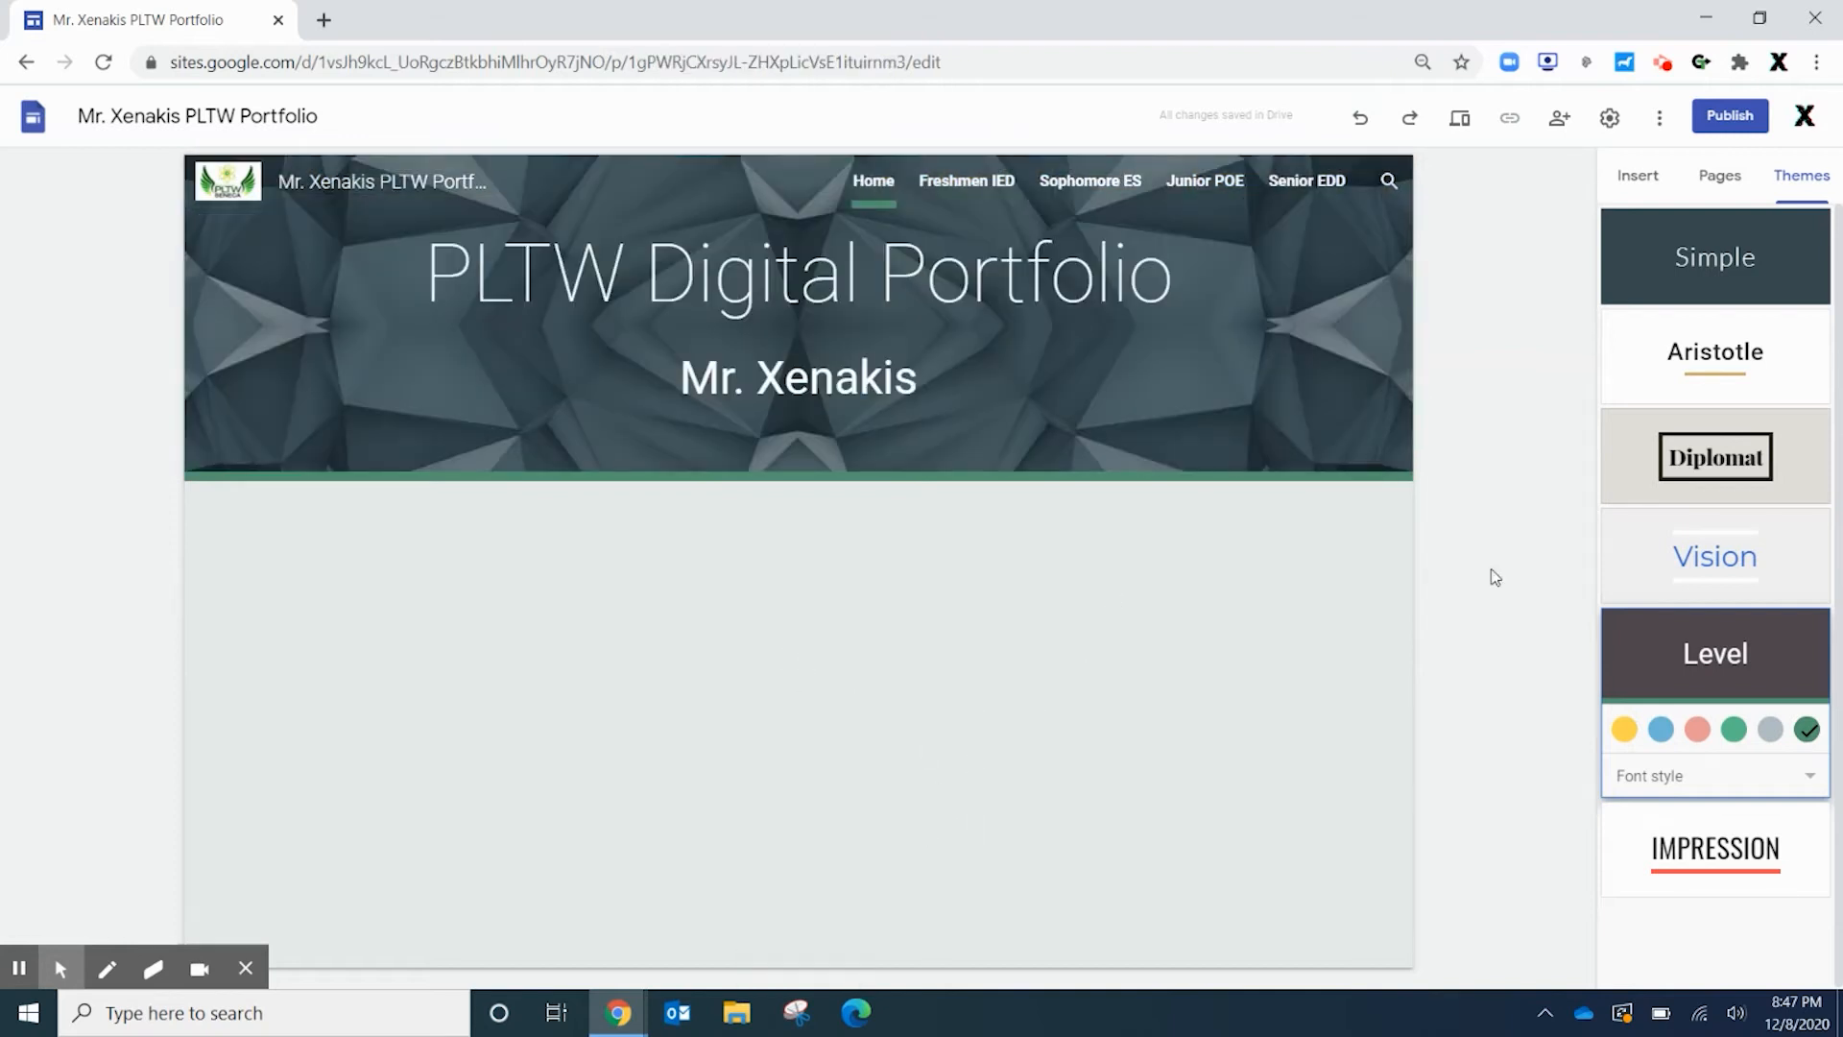
{"action": "left_click", "coordinate": [1637, 177]}
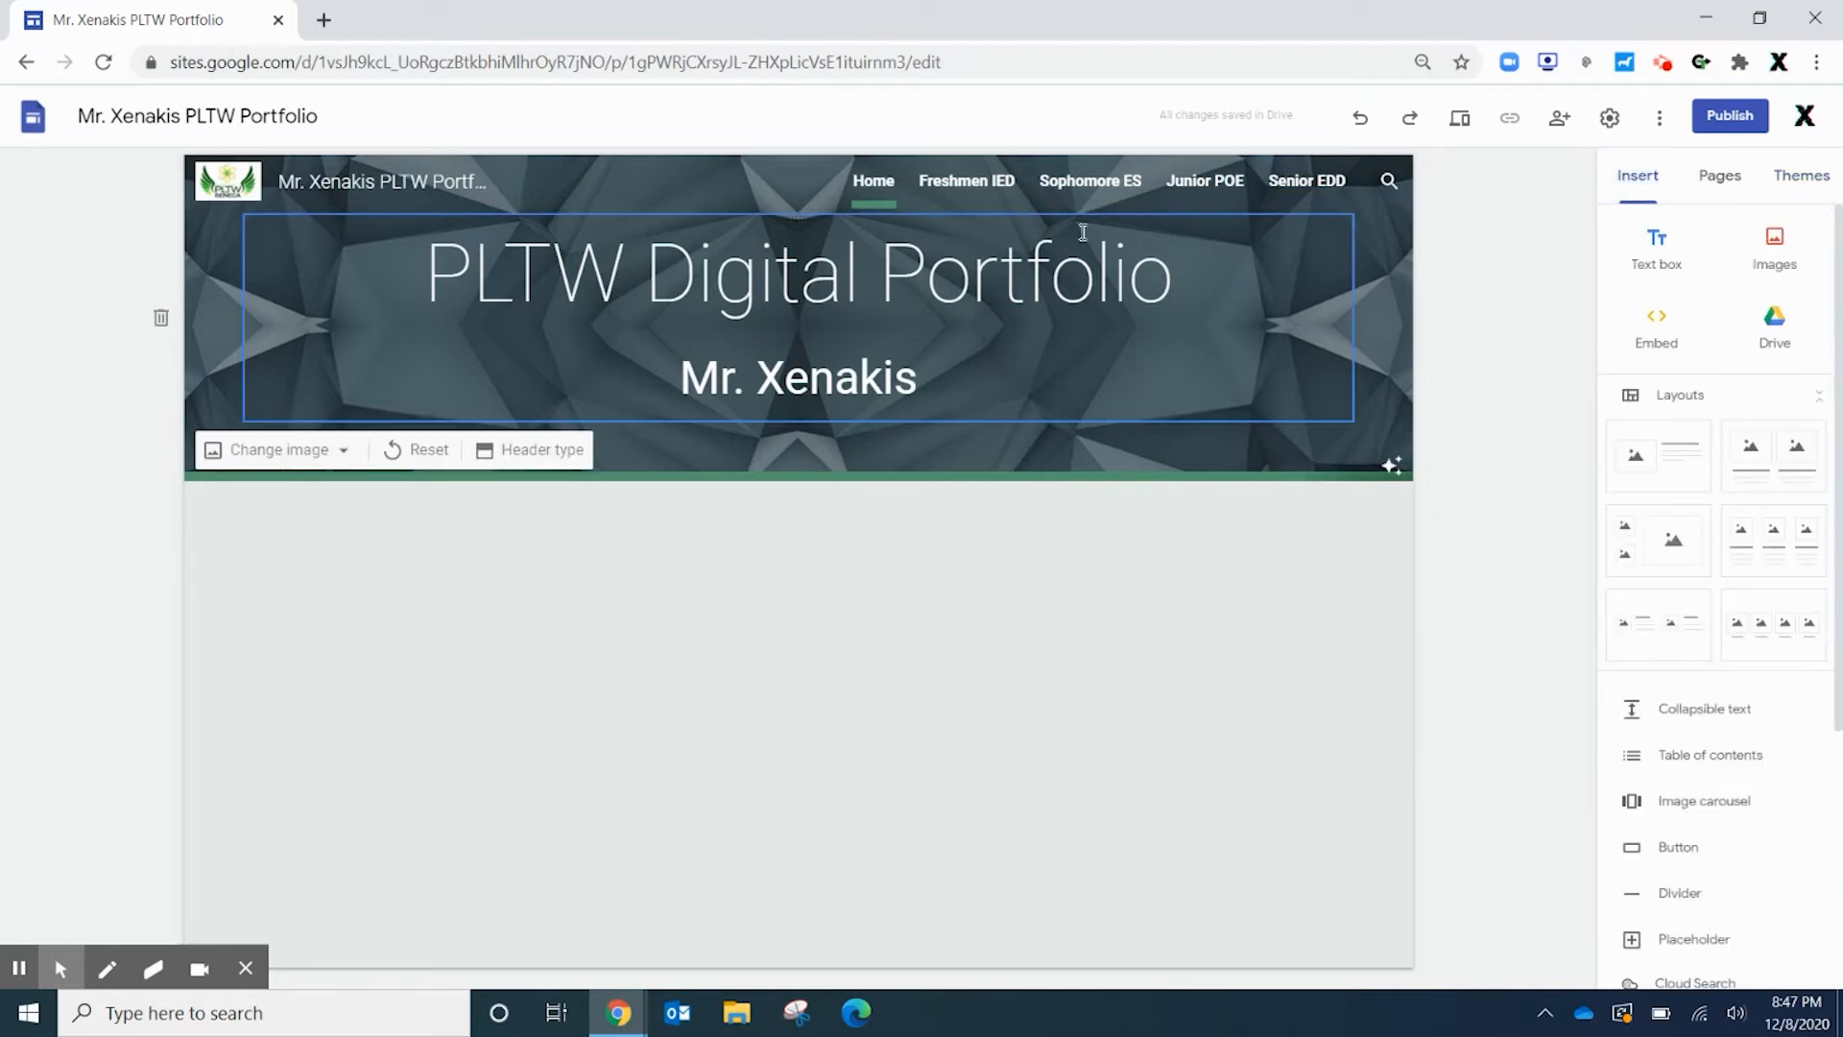
{"action": "left_click", "coordinate": [964, 185]}
{"action": "left_click", "coordinate": [818, 253]}
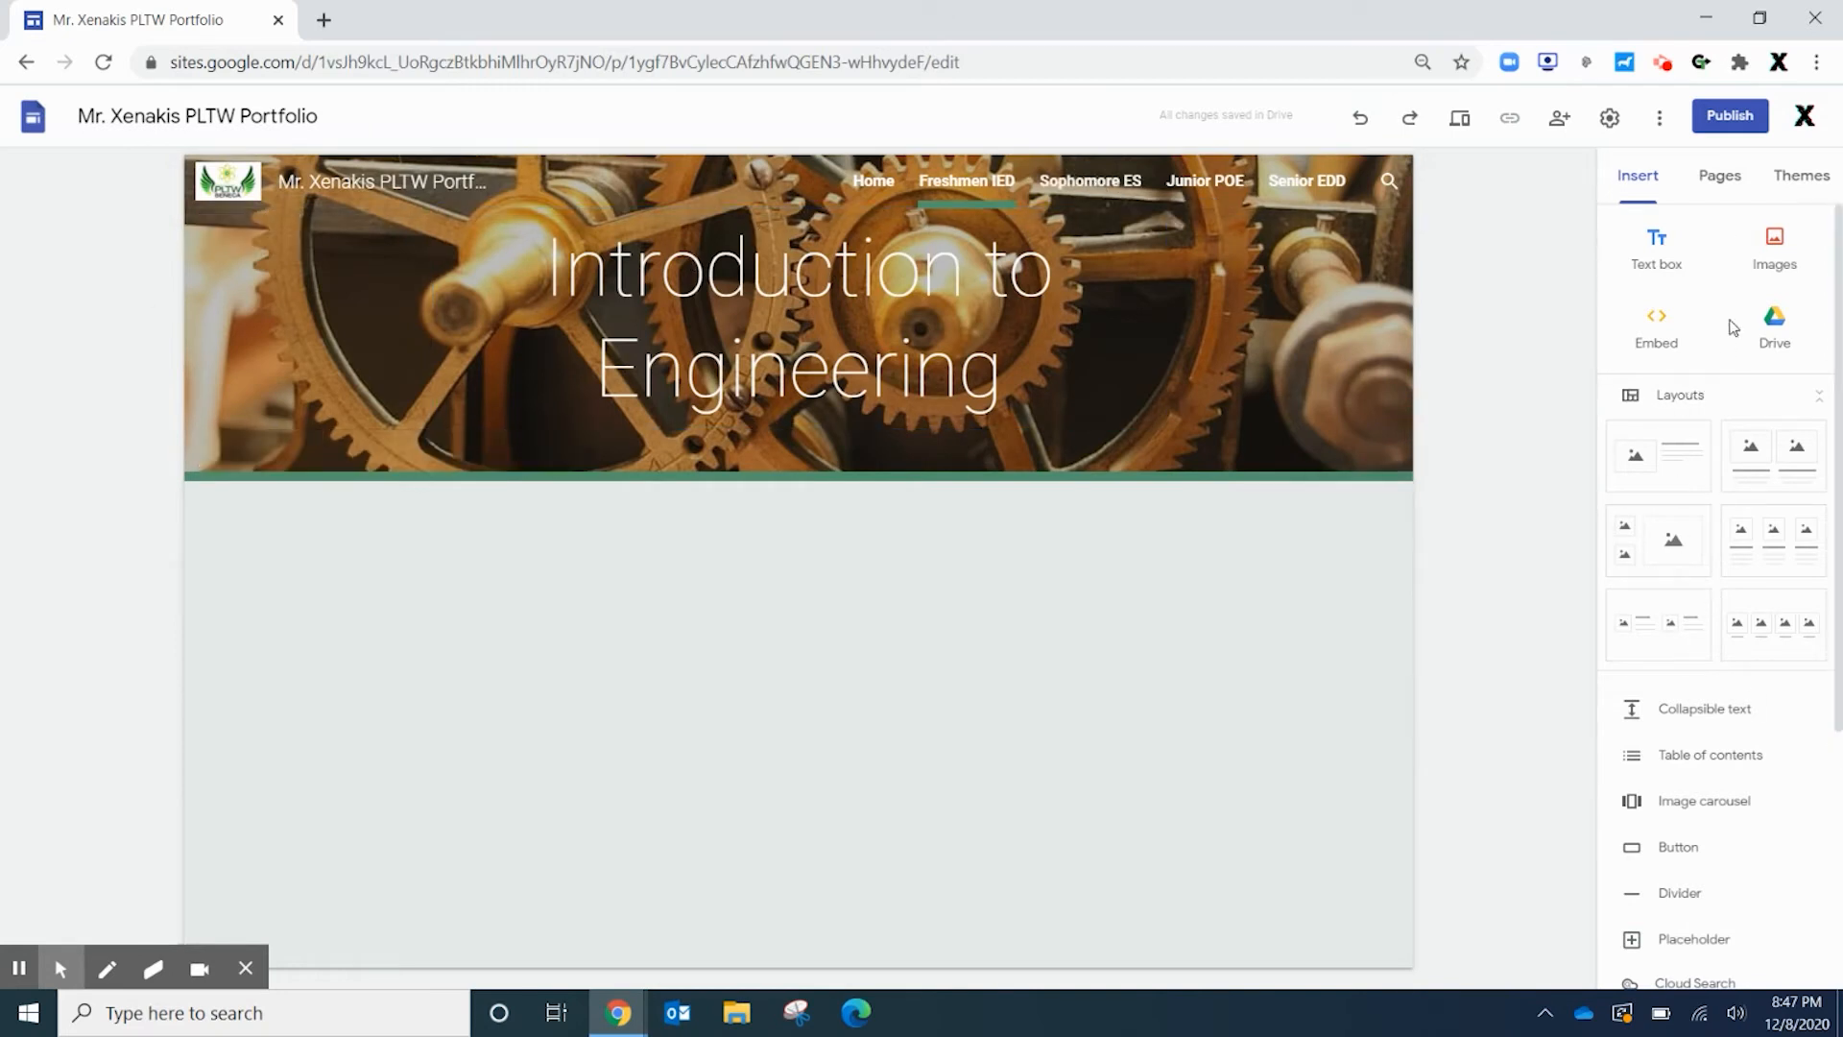
{"action": "left_click", "coordinate": [1788, 183]}
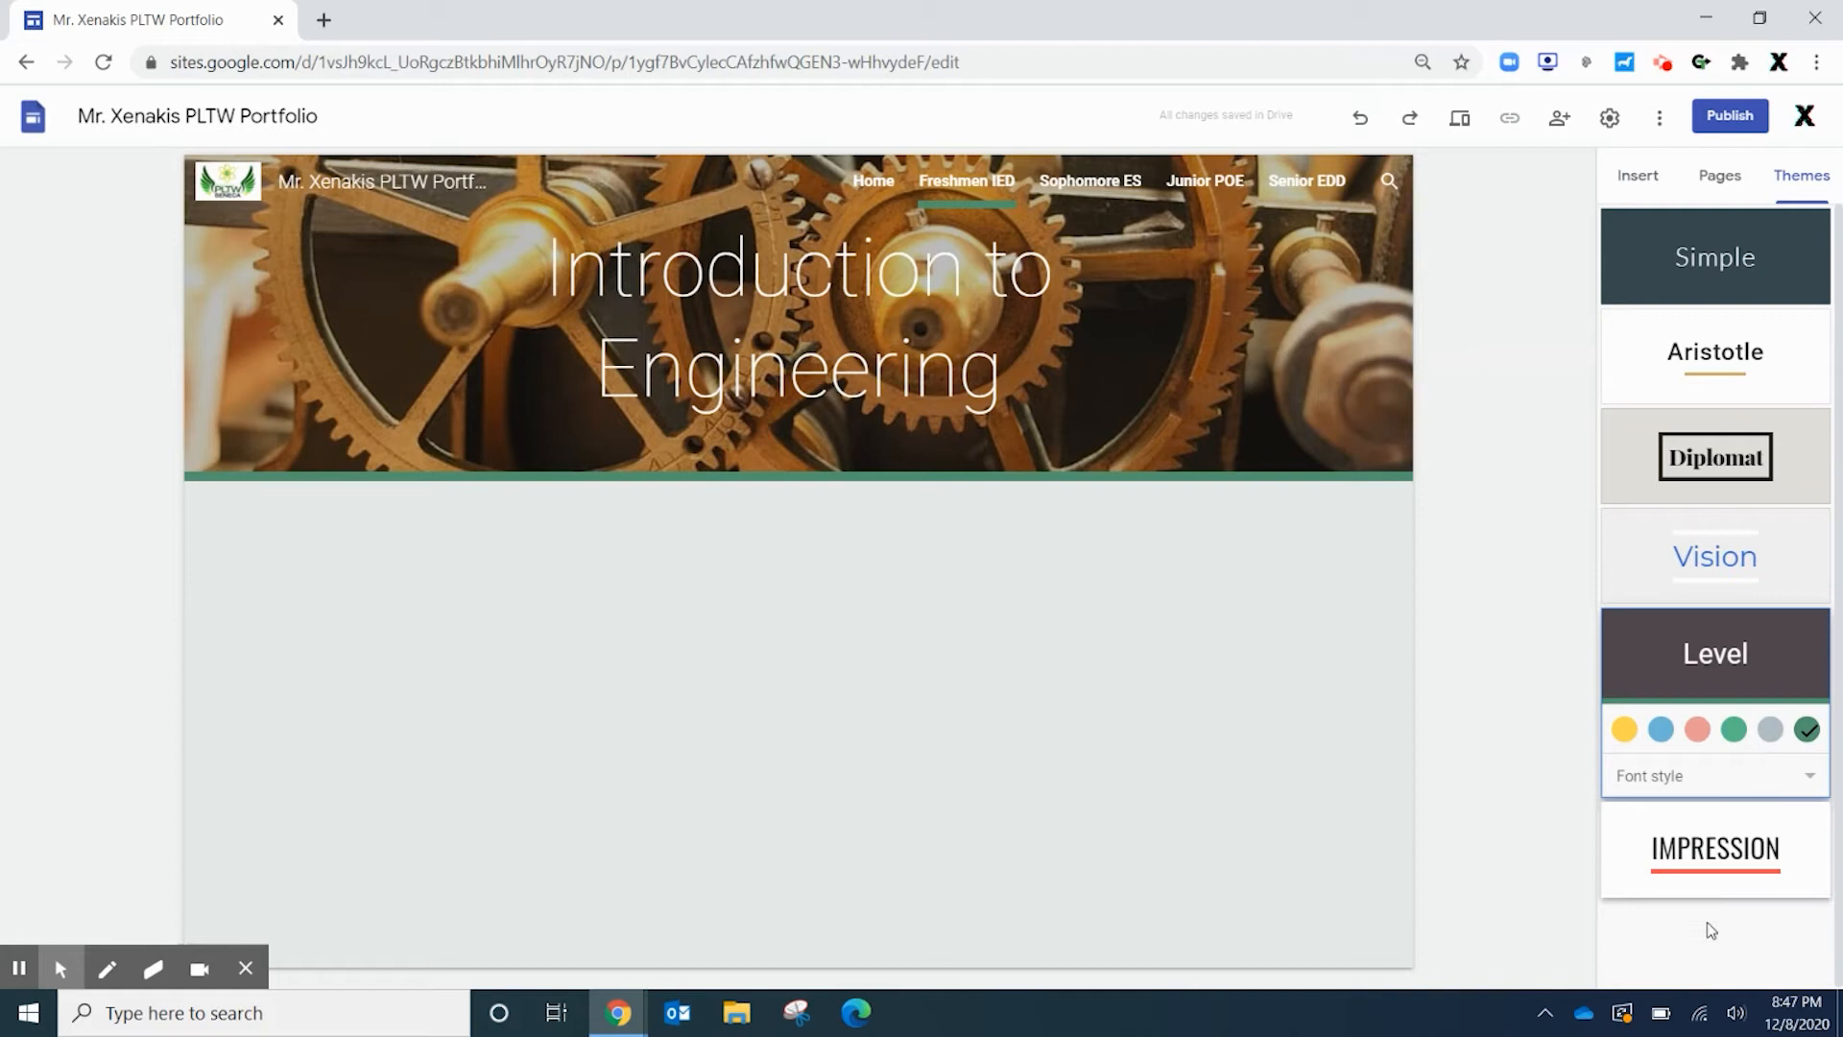
Apply the Diplomat theme and view Freshmen IED, Sophomore ES, Junior POE and Senior EDD, ending on Home
{"action": "left_click", "coordinate": [1704, 458]}
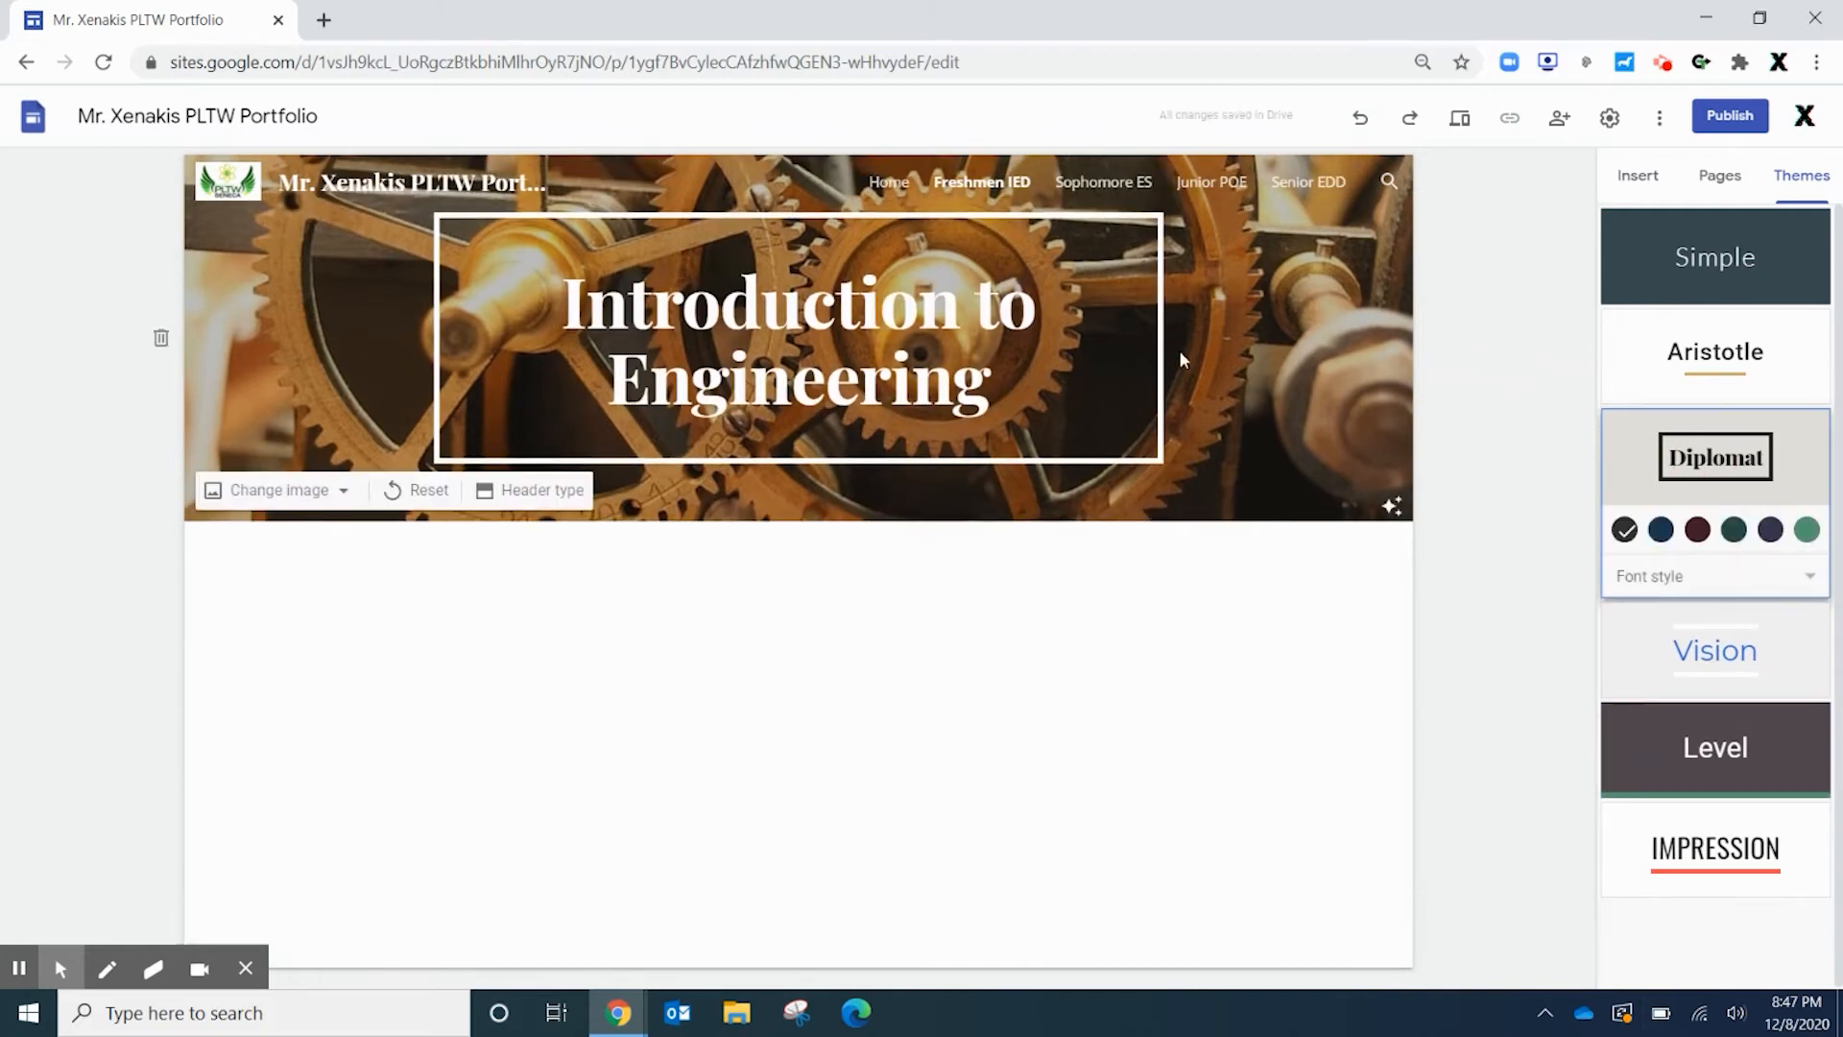
{"action": "left_click", "coordinate": [986, 179]}
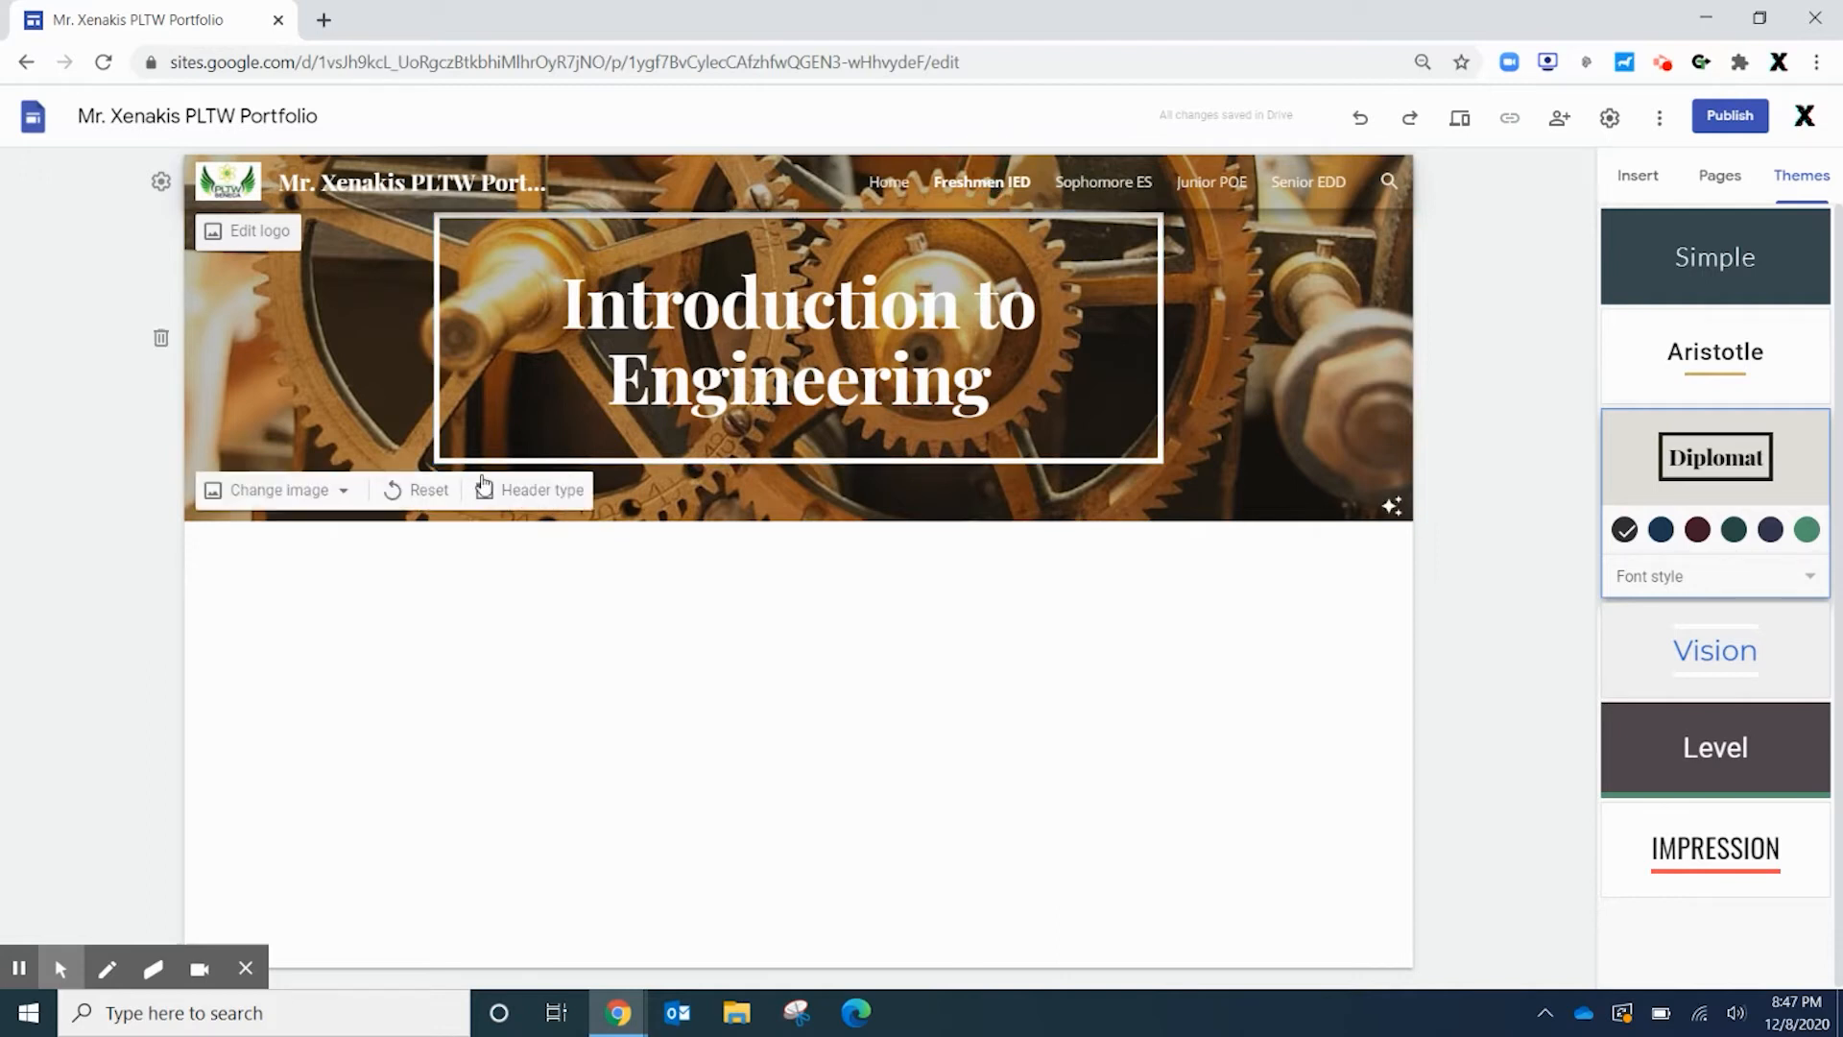
{"action": "left_click", "coordinate": [1091, 183]}
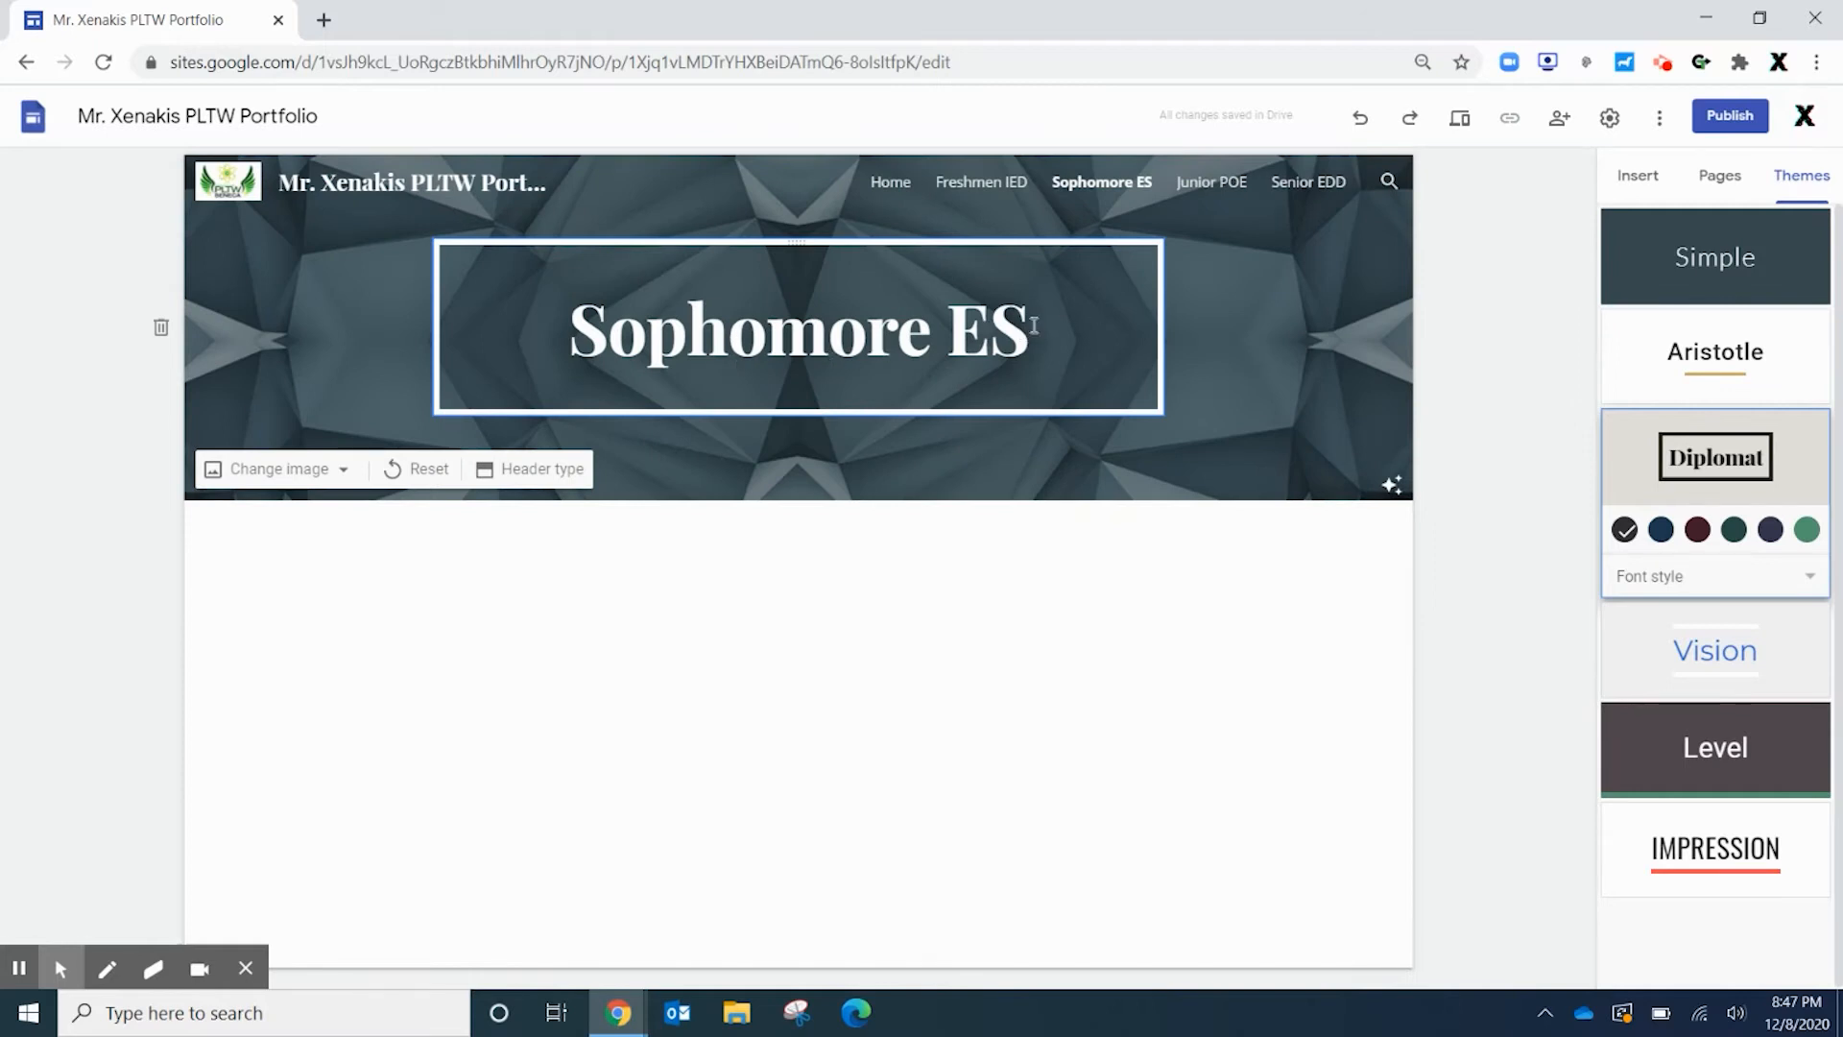
{"action": "left_click", "coordinate": [1210, 184]}
{"action": "left_click", "coordinate": [1342, 191]}
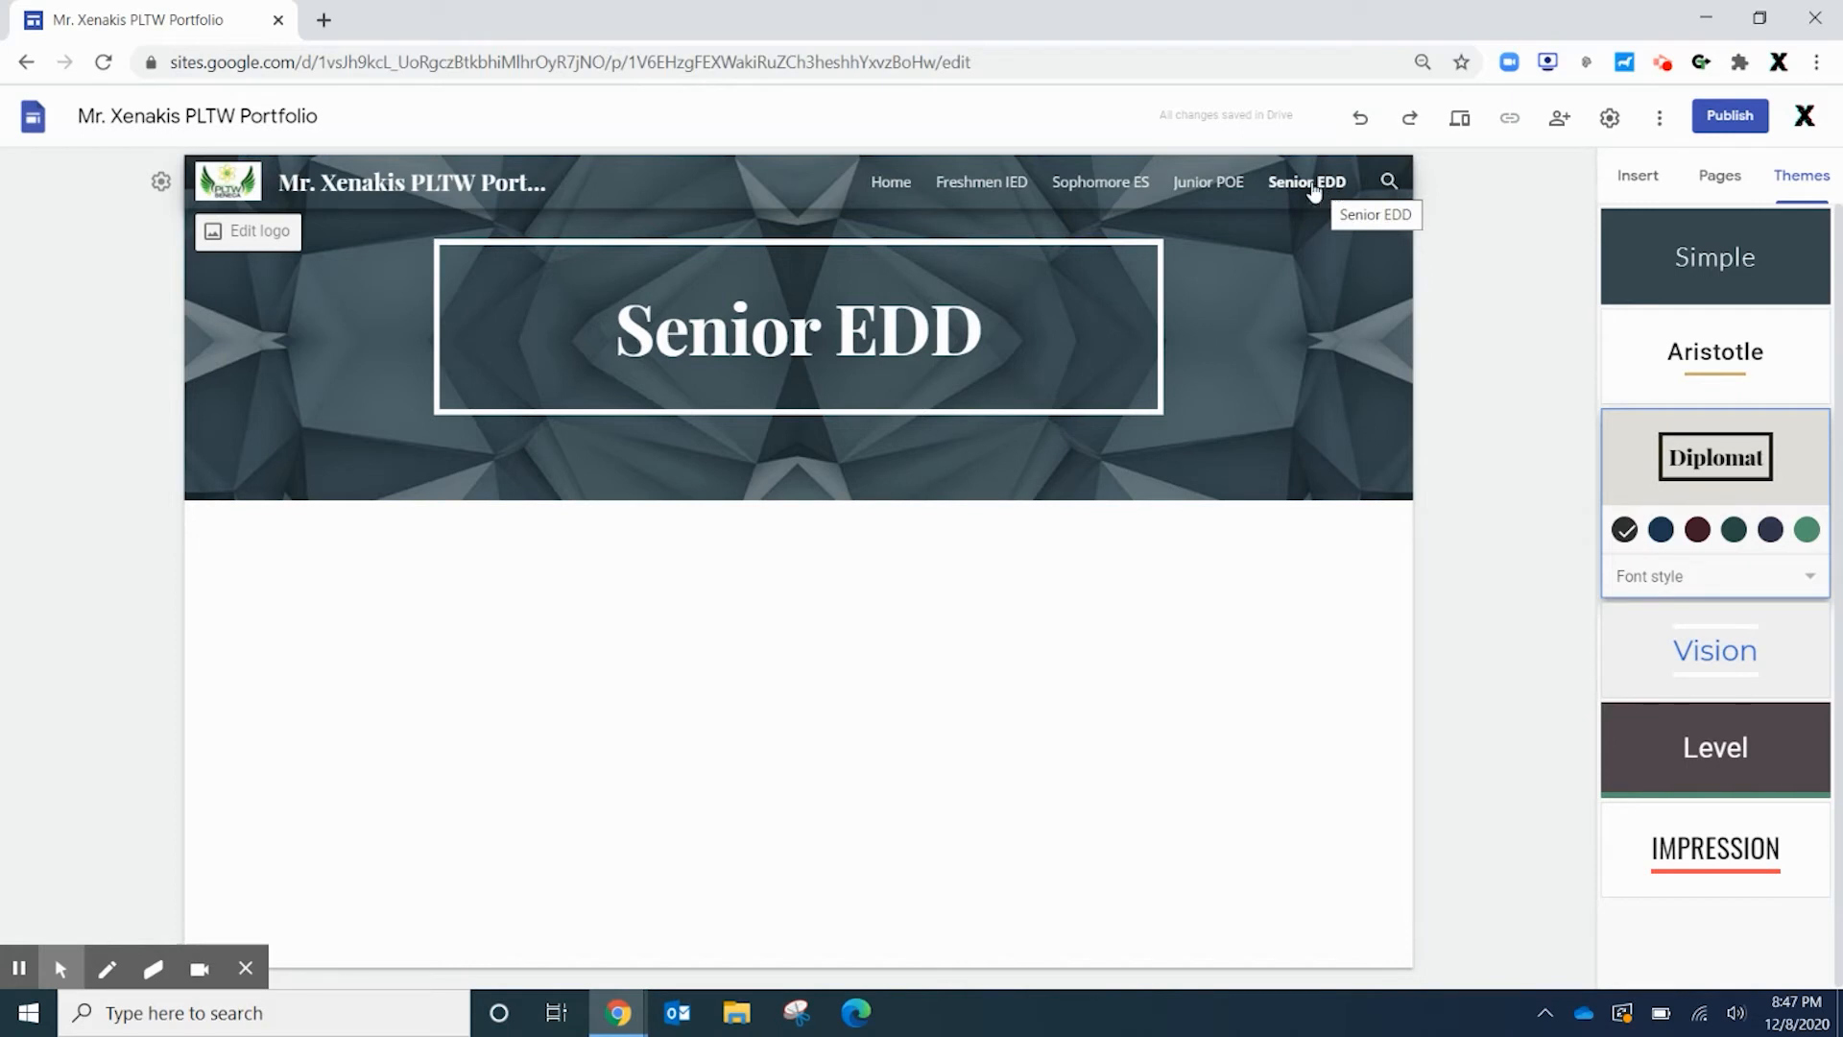
{"action": "left_click", "coordinate": [881, 187]}
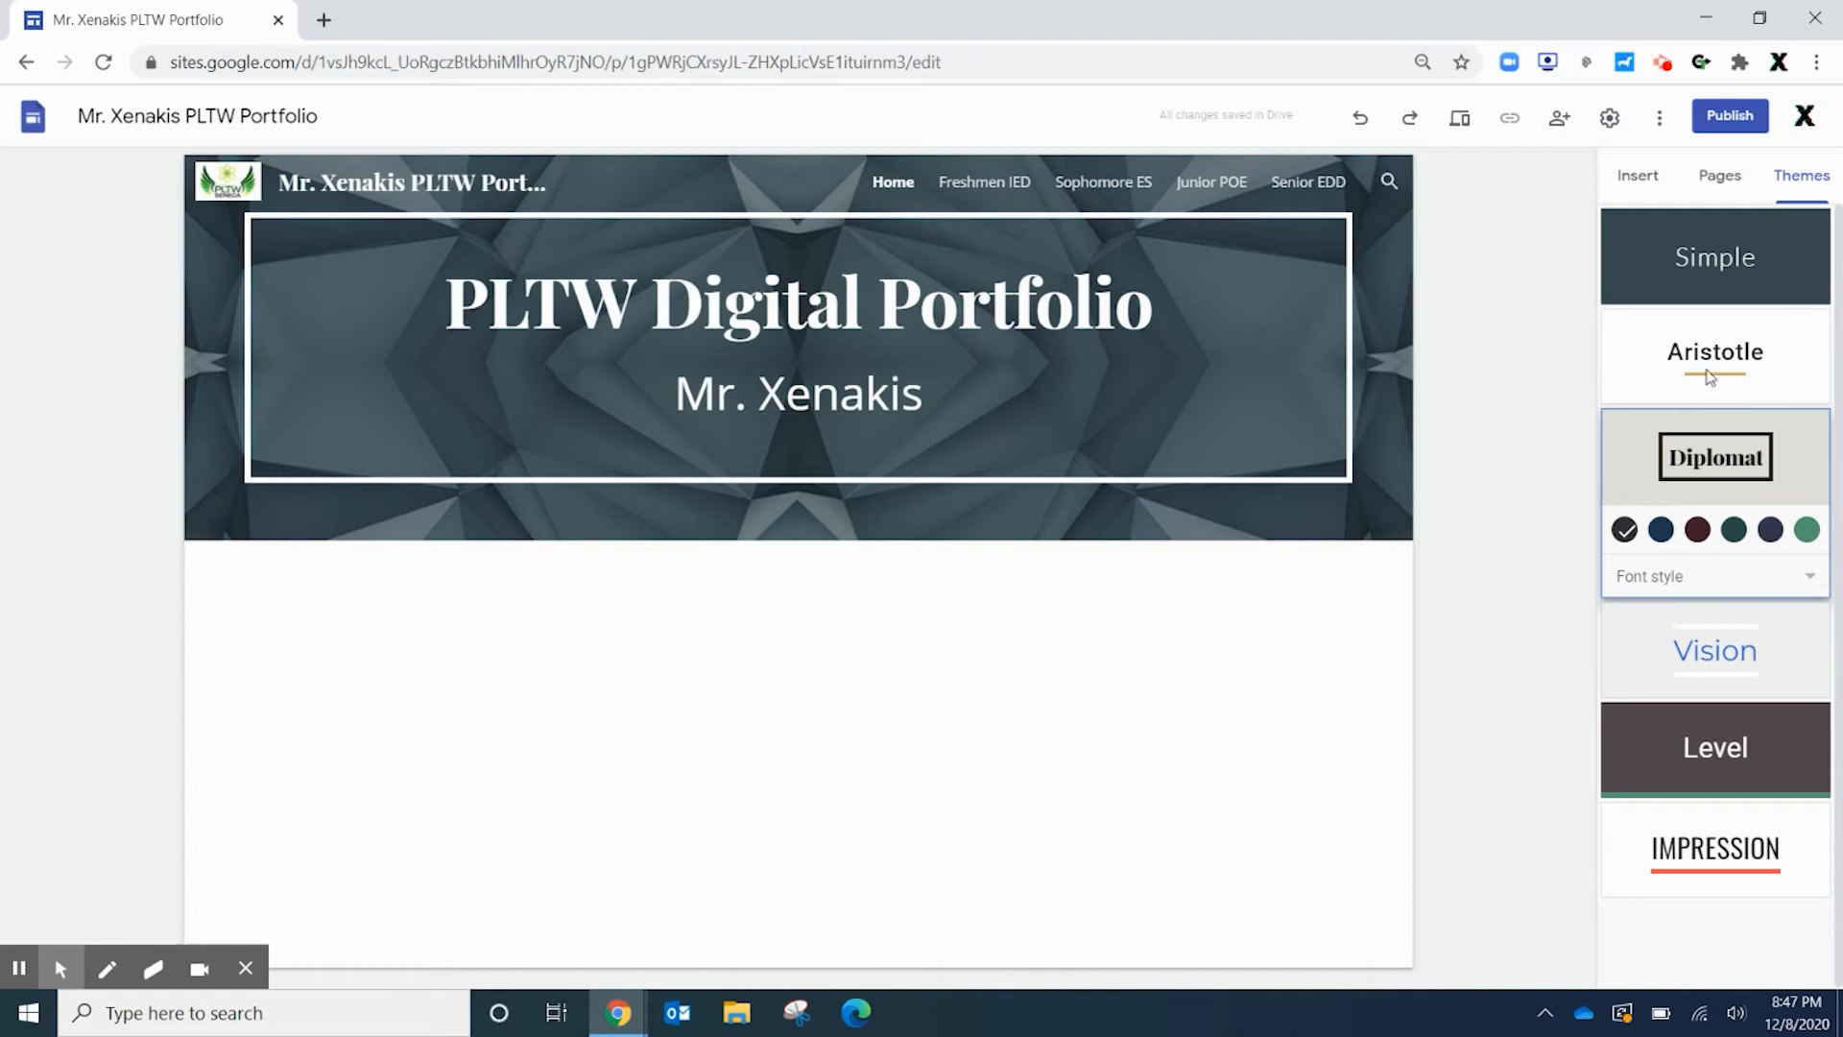
{"action": "left_click", "coordinate": [1621, 179]}
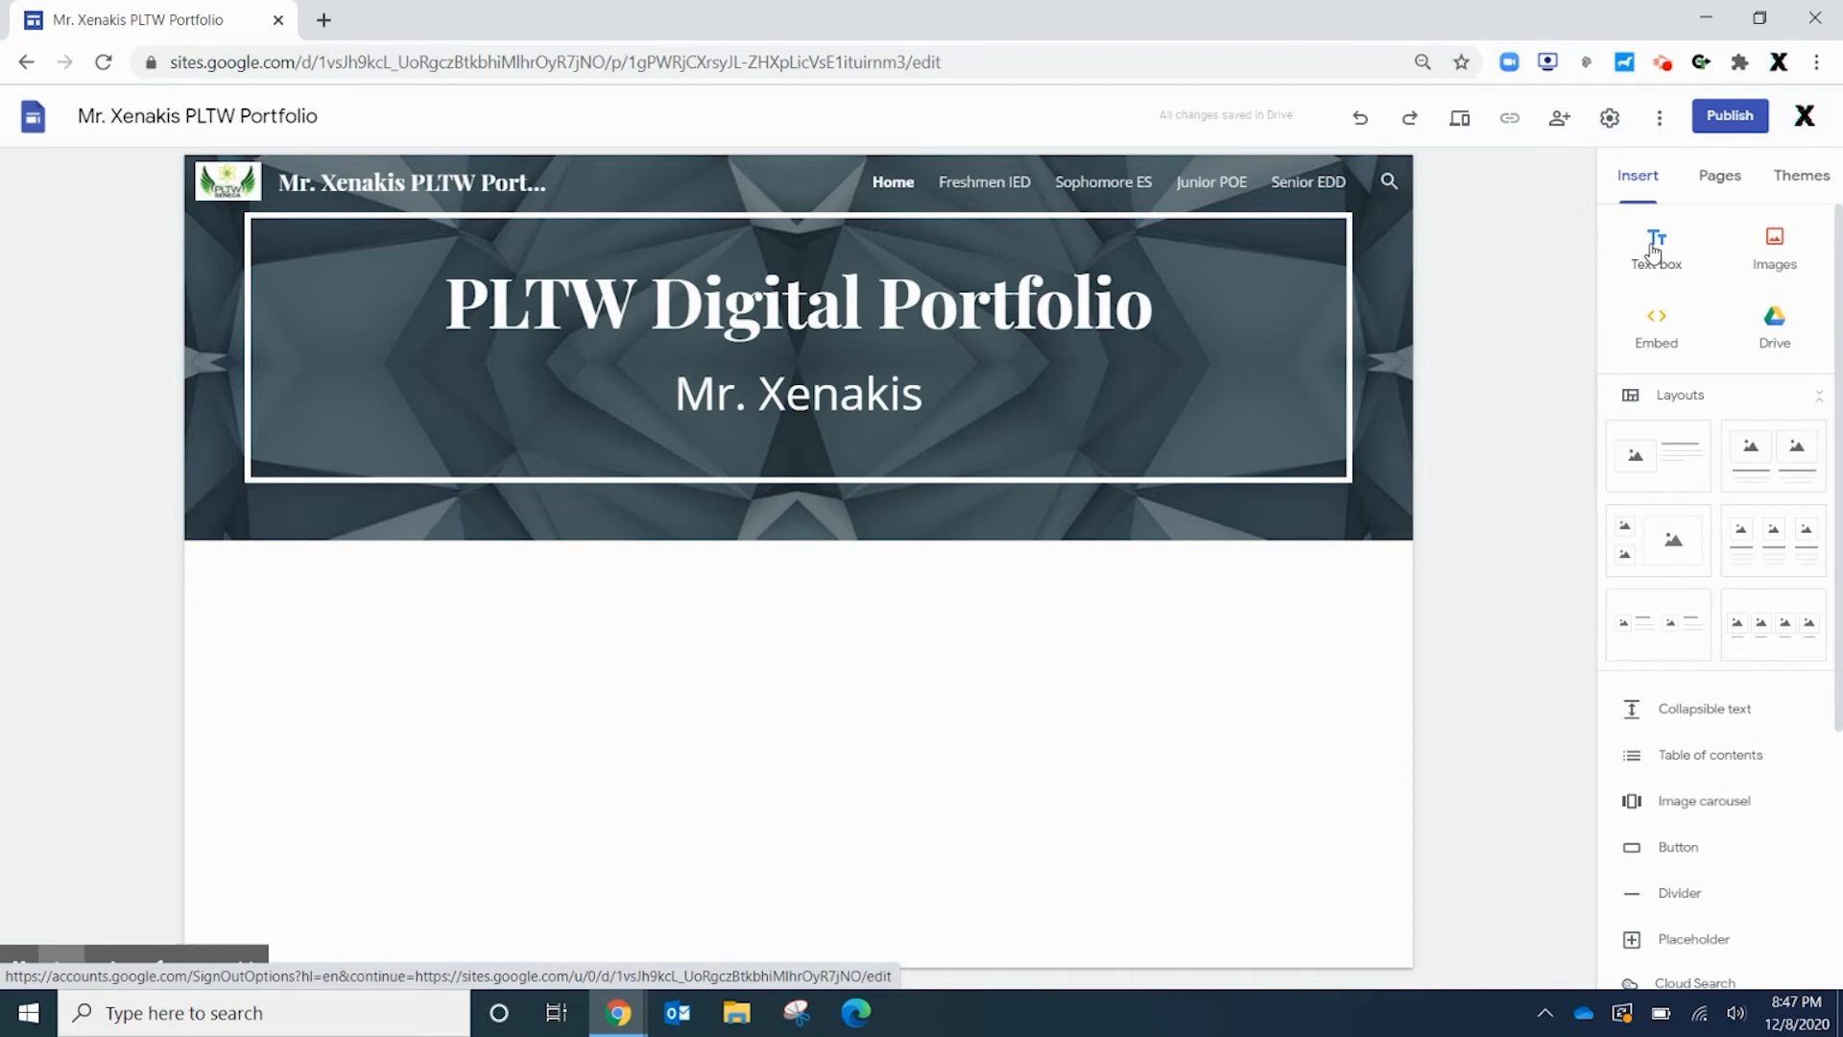
Add an image-and-text layout section below the Home page header
{"action": "double_click", "coordinate": [434, 747]}
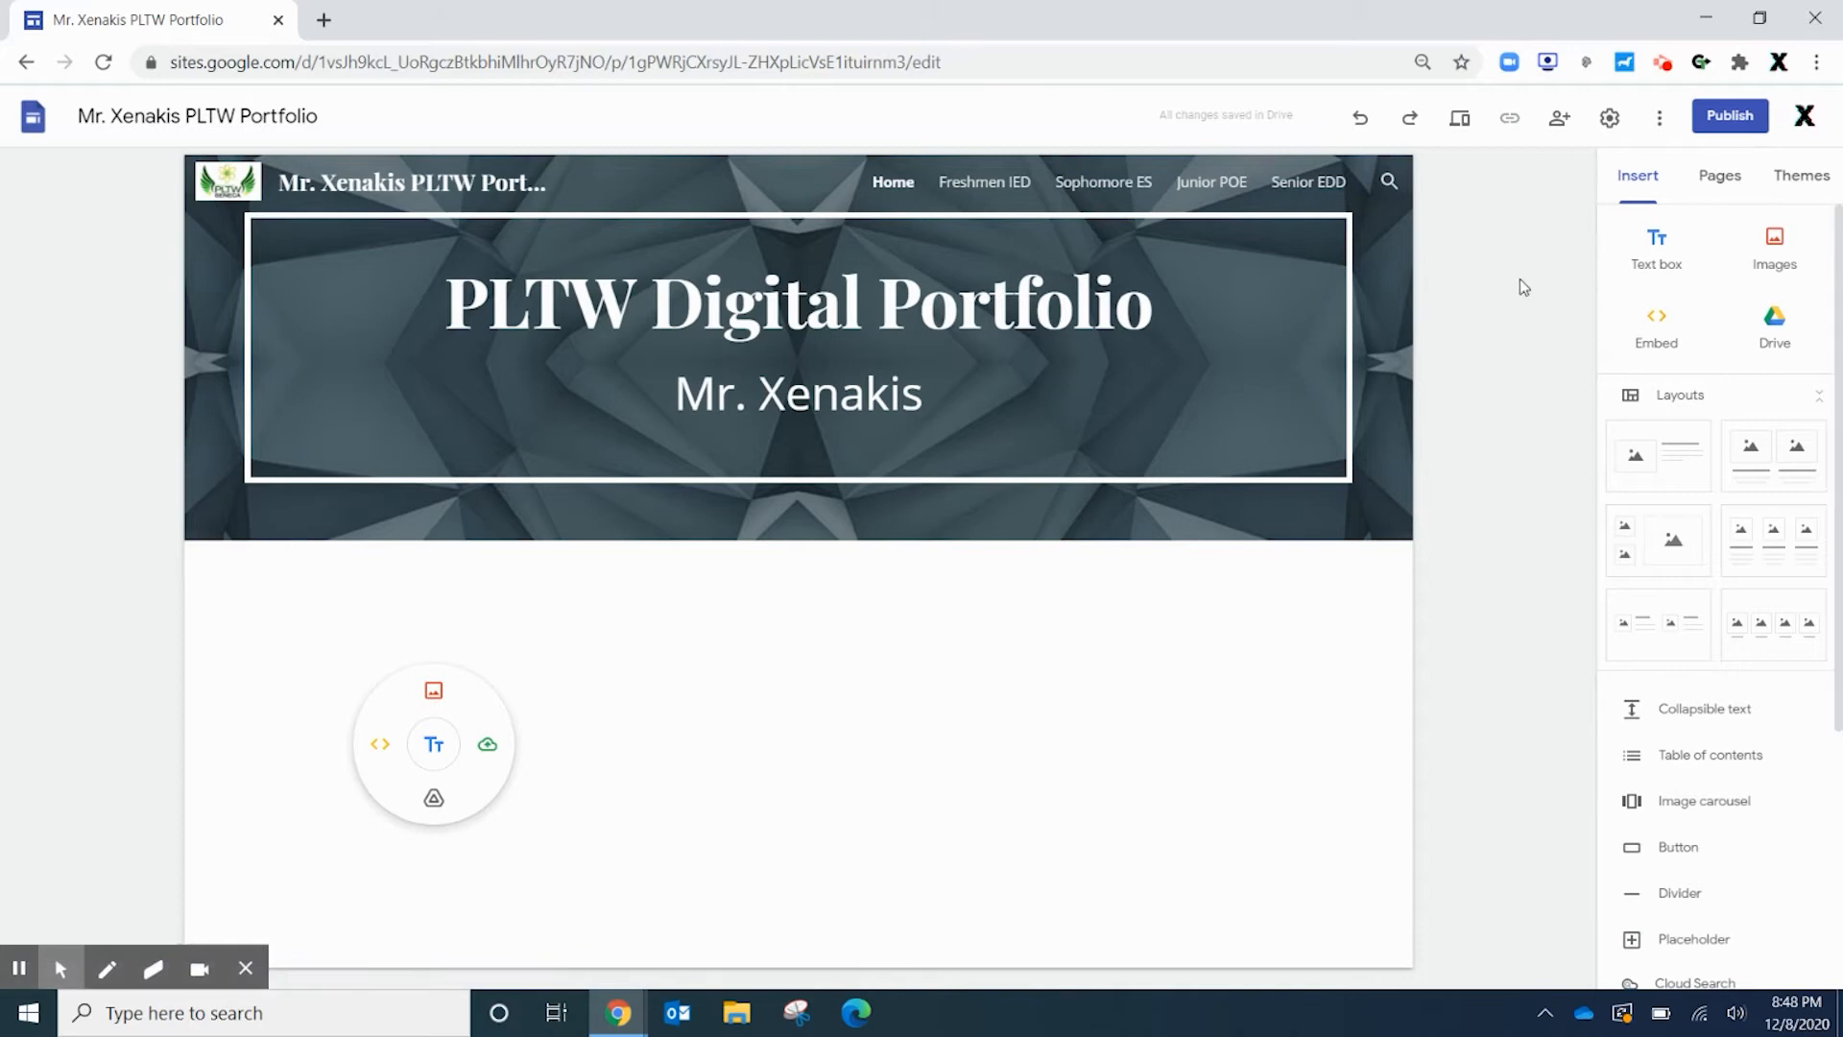
{"action": "left_click", "coordinate": [1585, 268]}
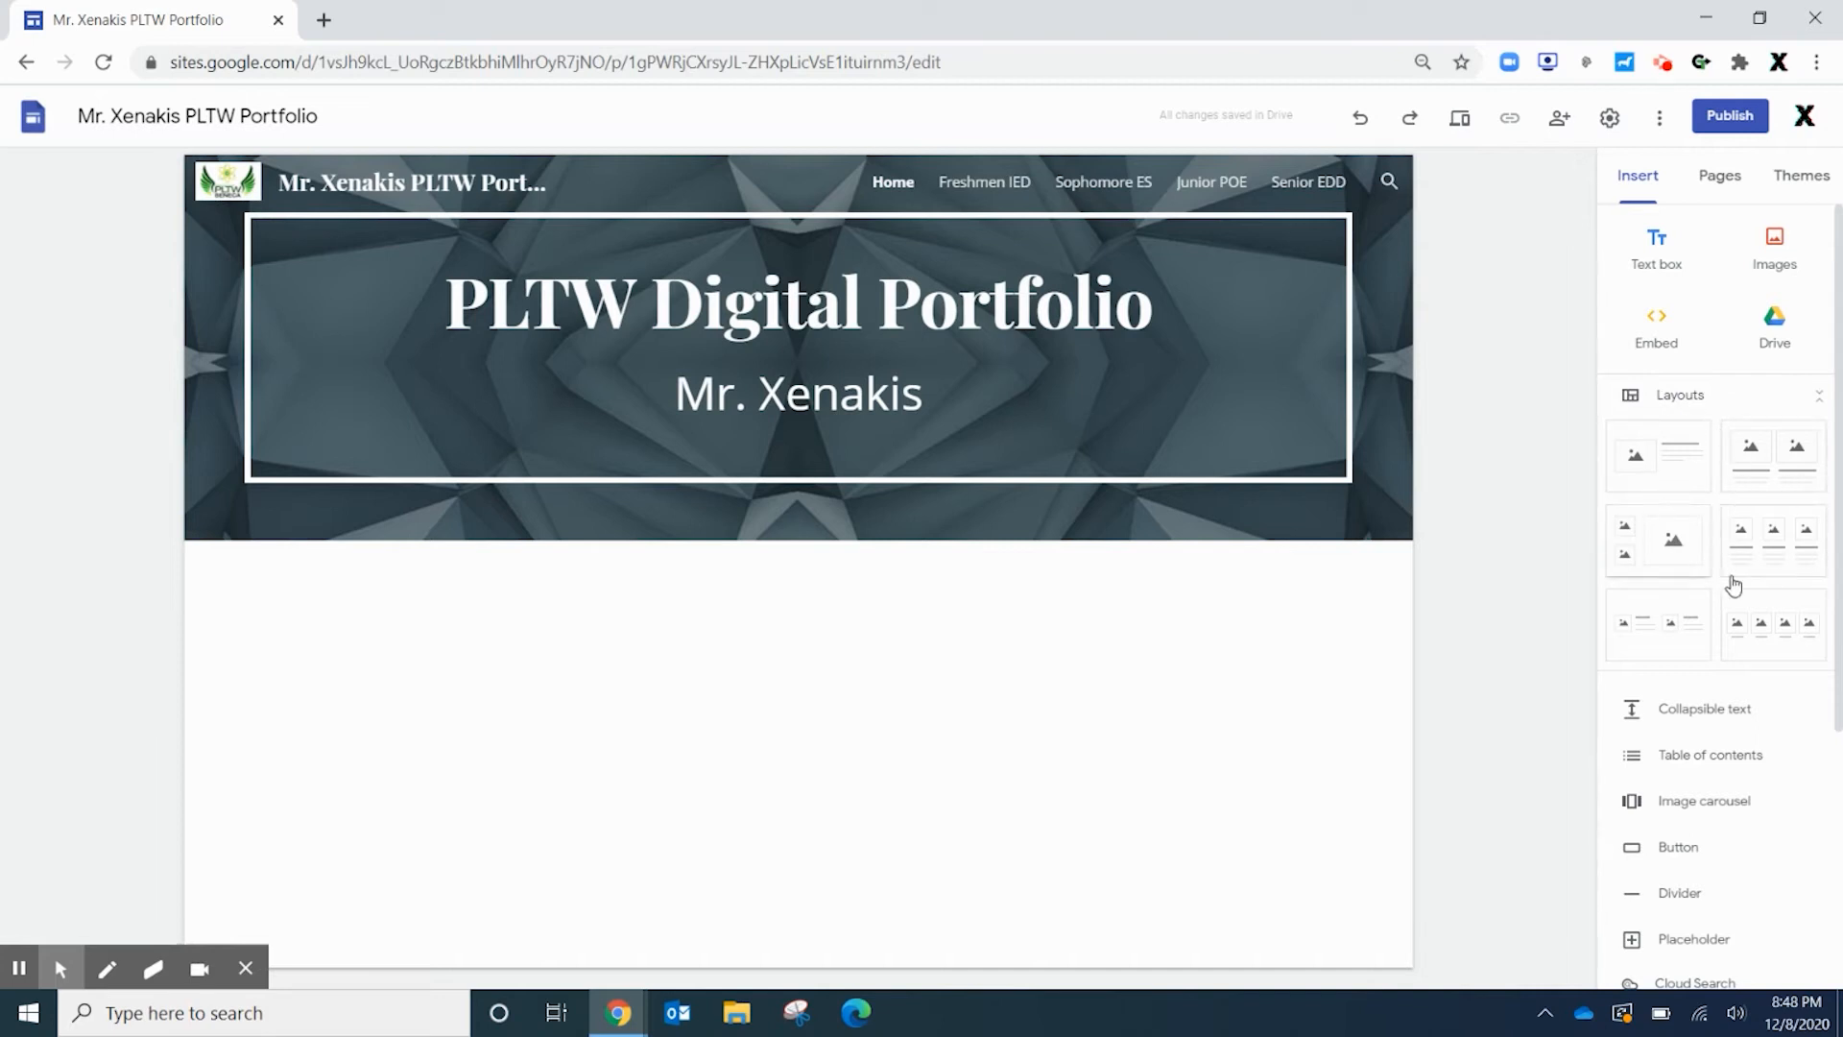
{"action": "left_click", "coordinate": [1665, 465]}
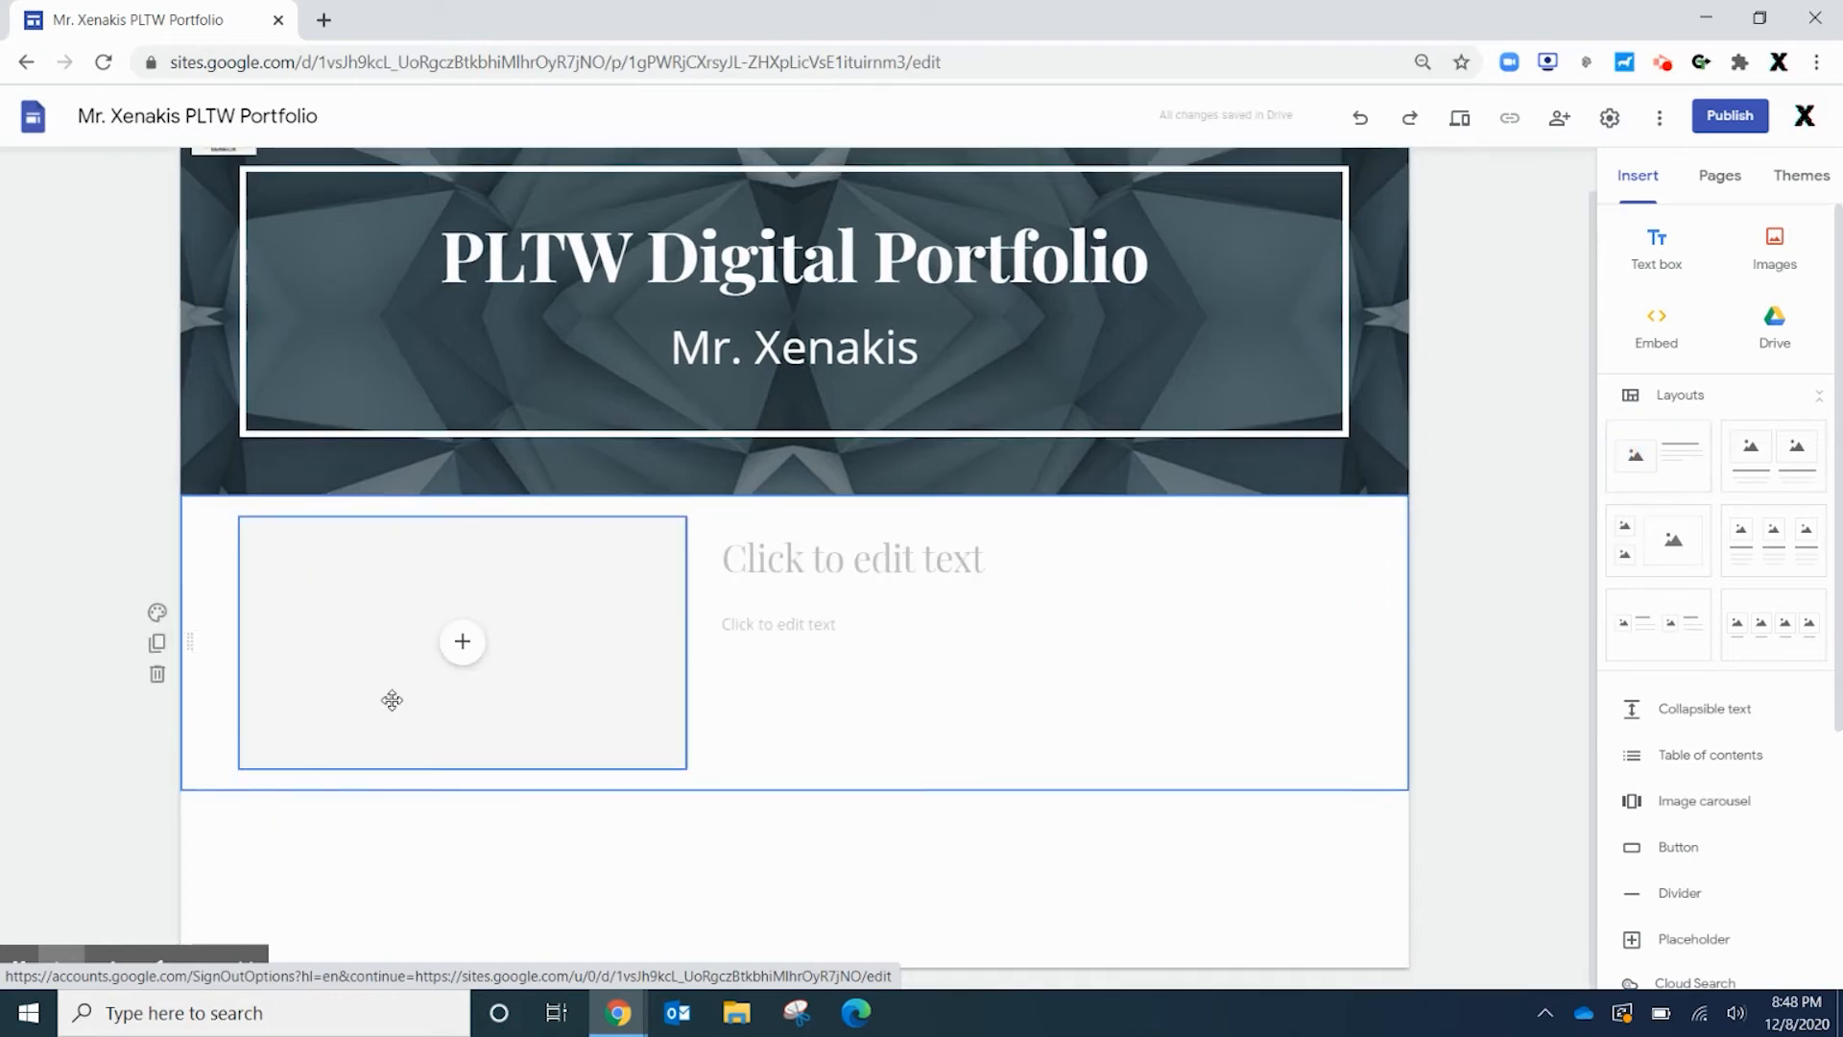
Give the section the heading 'About Me.....' and a line of filler body text
{"action": "left_click", "coordinate": [777, 549]}
{"action": "type", "text": "ABout"}
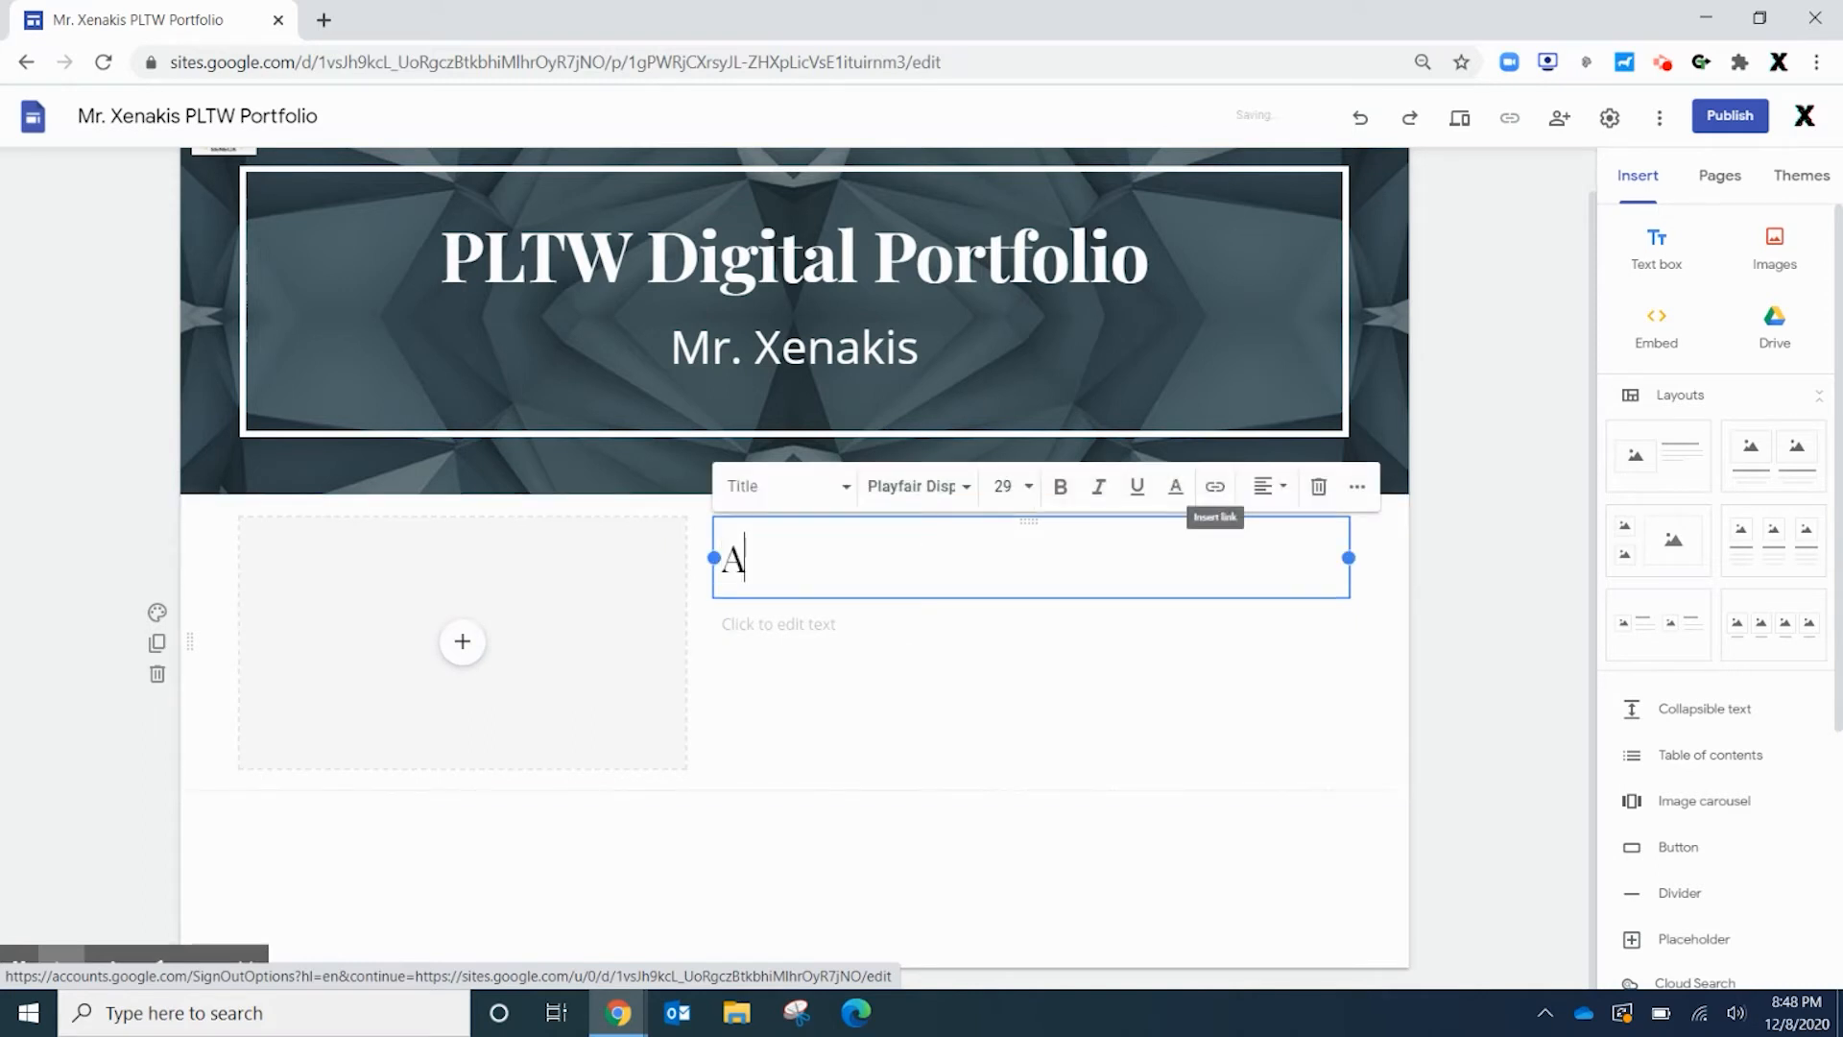
{"action": "key", "text": "BackSpace"}
{"action": "key", "text": "BackSpace"}
{"action": "key", "text": "BackSpace"}
{"action": "key", "text": "BackSpace"}
{"action": "key", "text": "BackSpace"}
{"action": "type", "text": "bout Me....."}
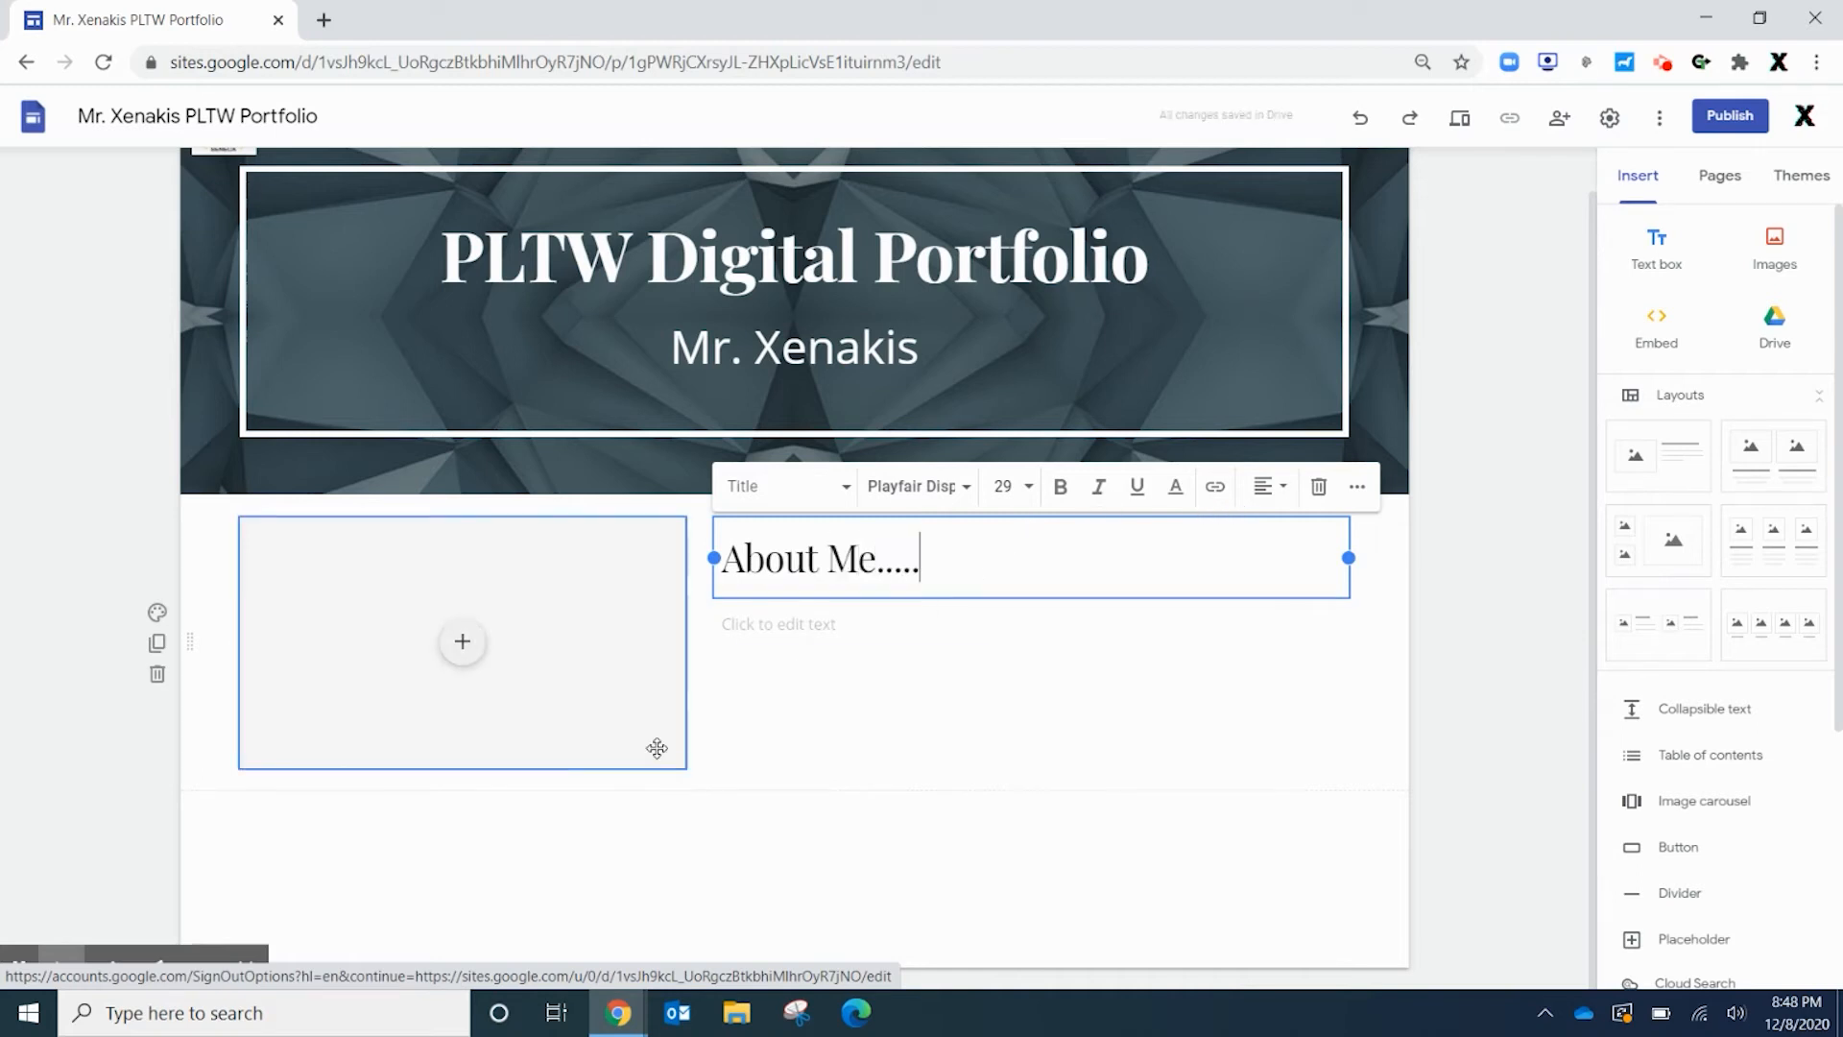
{"action": "left_click", "coordinate": [747, 657]}
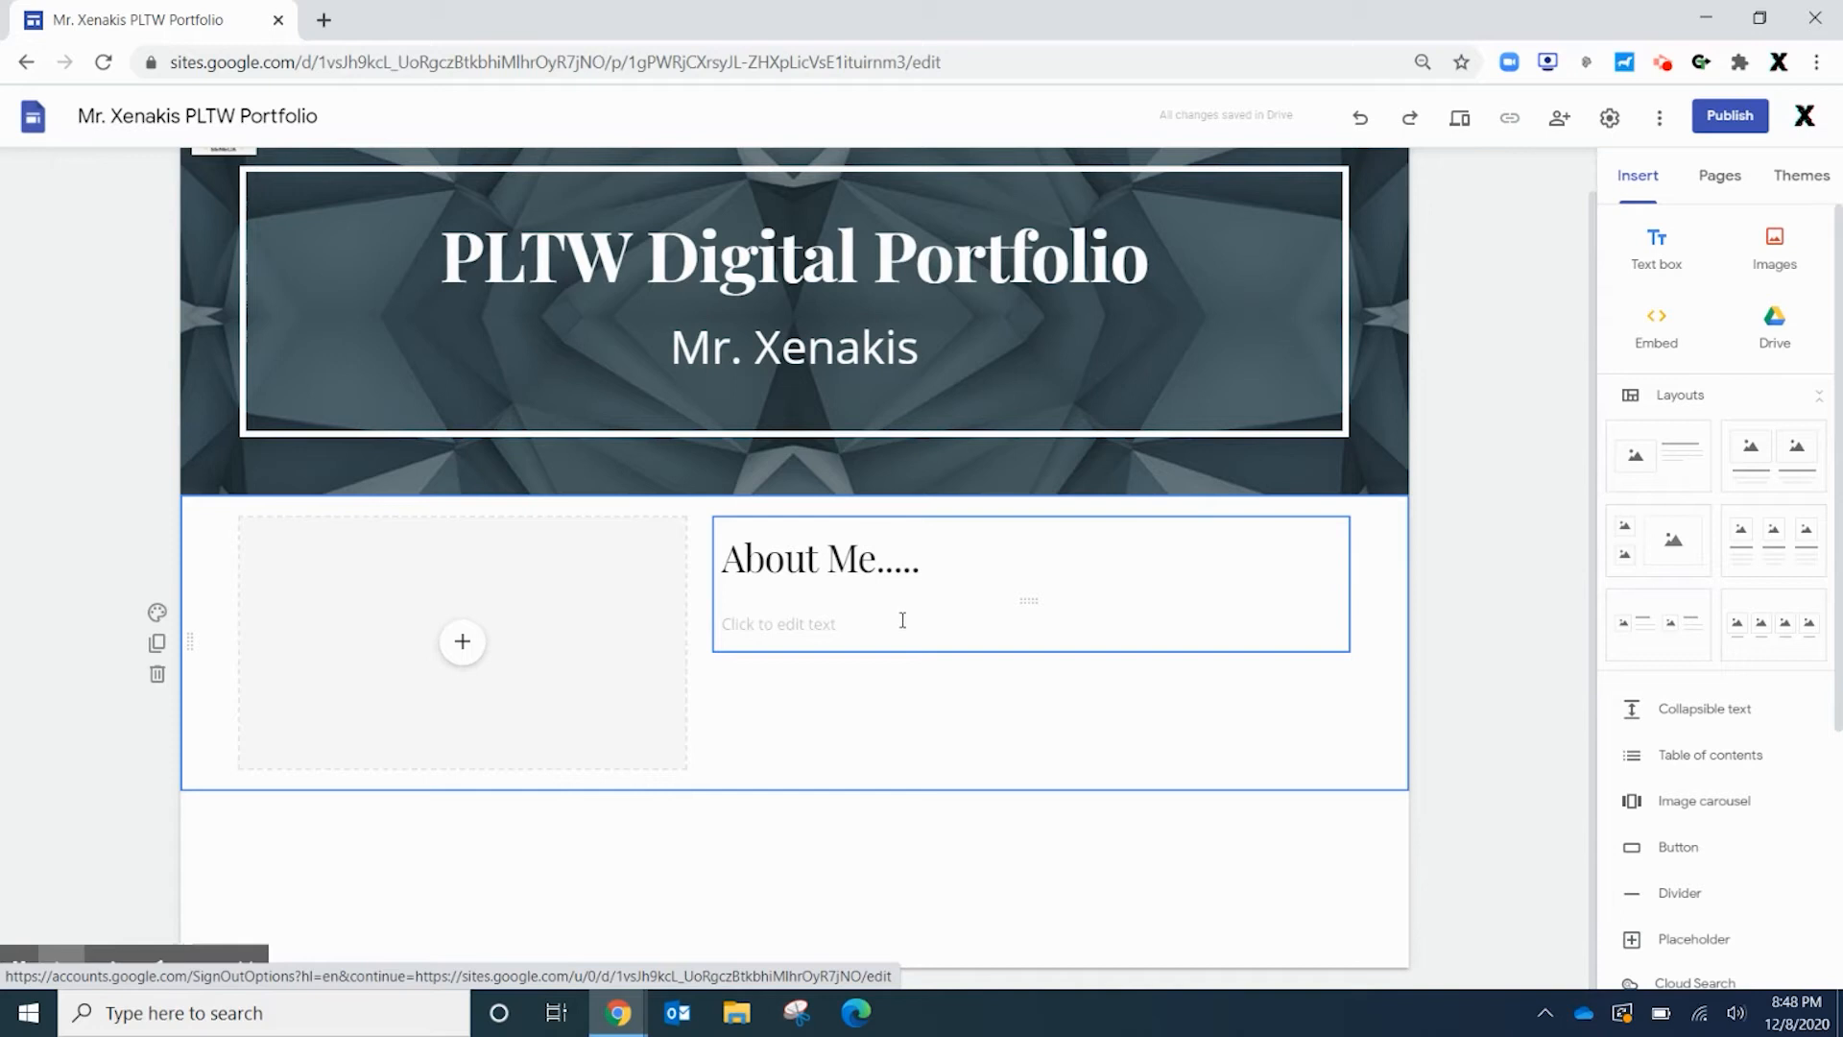
{"action": "left_click", "coordinate": [825, 634]}
{"action": "type", "text": "asdfasdf"}
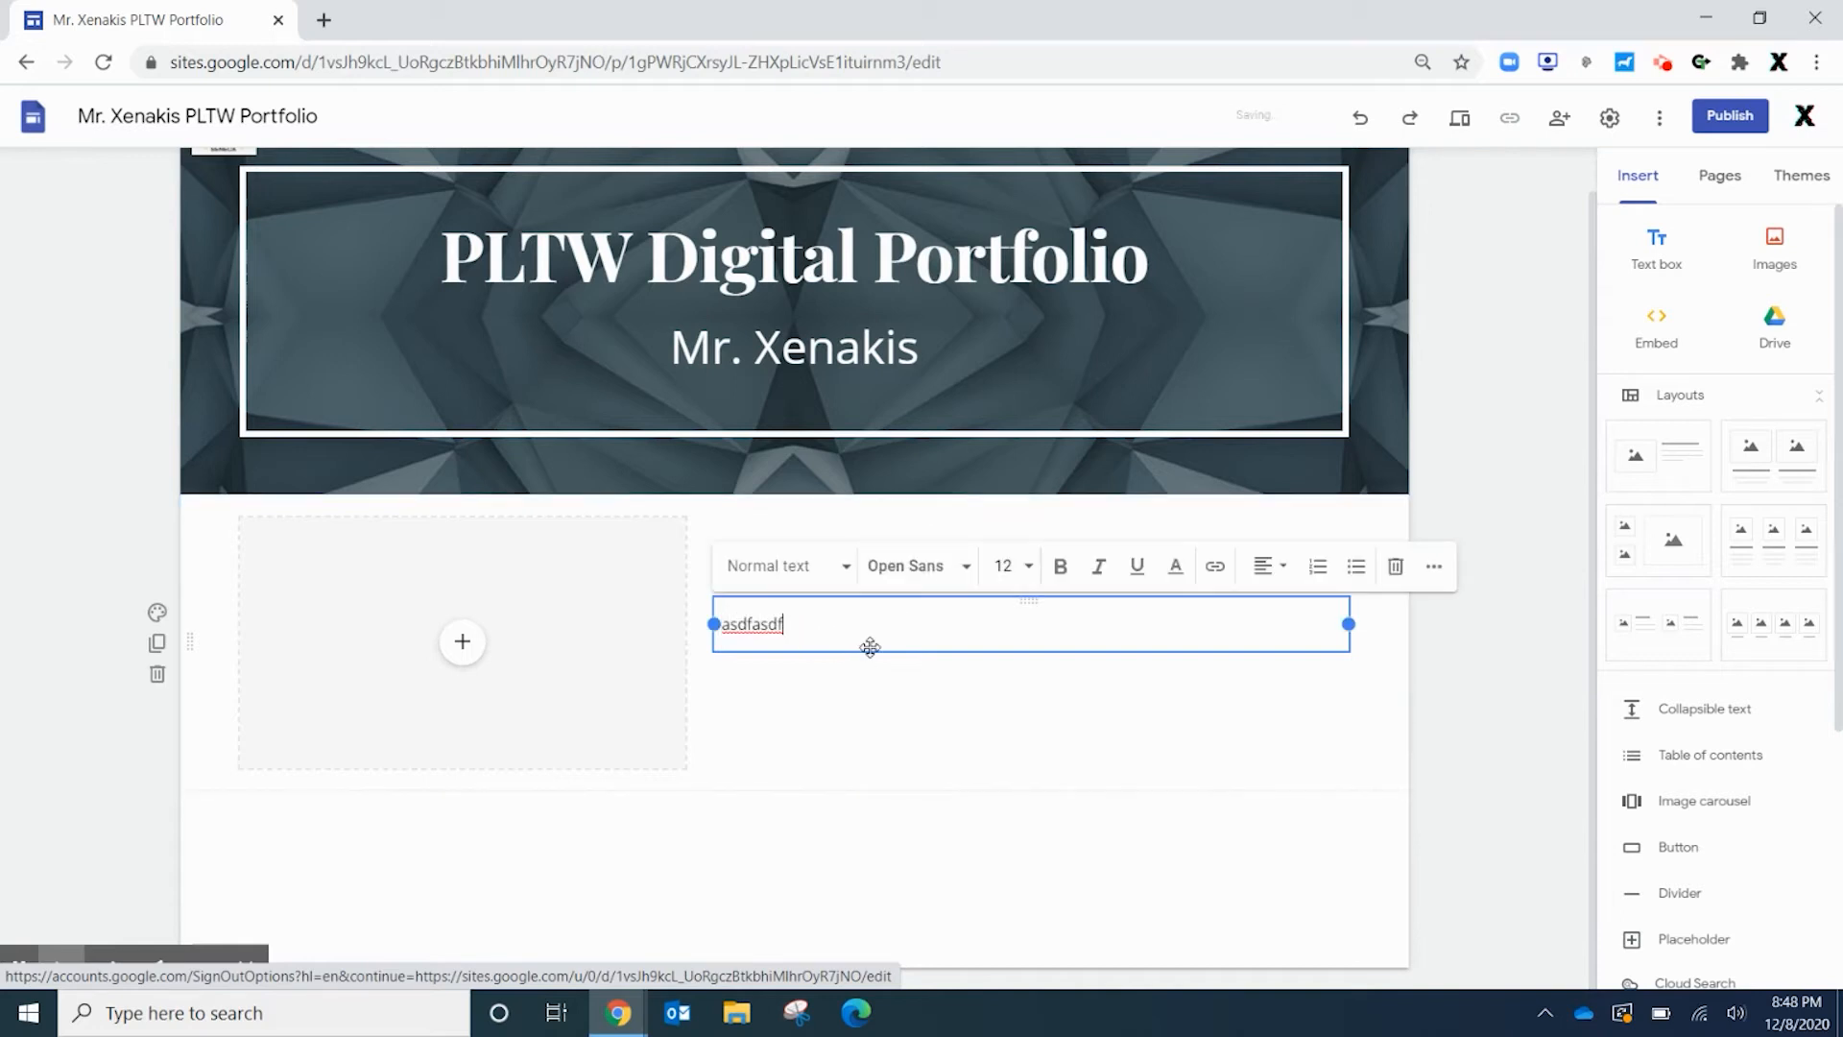
{"action": "type", "text": " afsdf asdf fda dsfasdf"}
{"action": "left_click", "coordinate": [804, 895]}
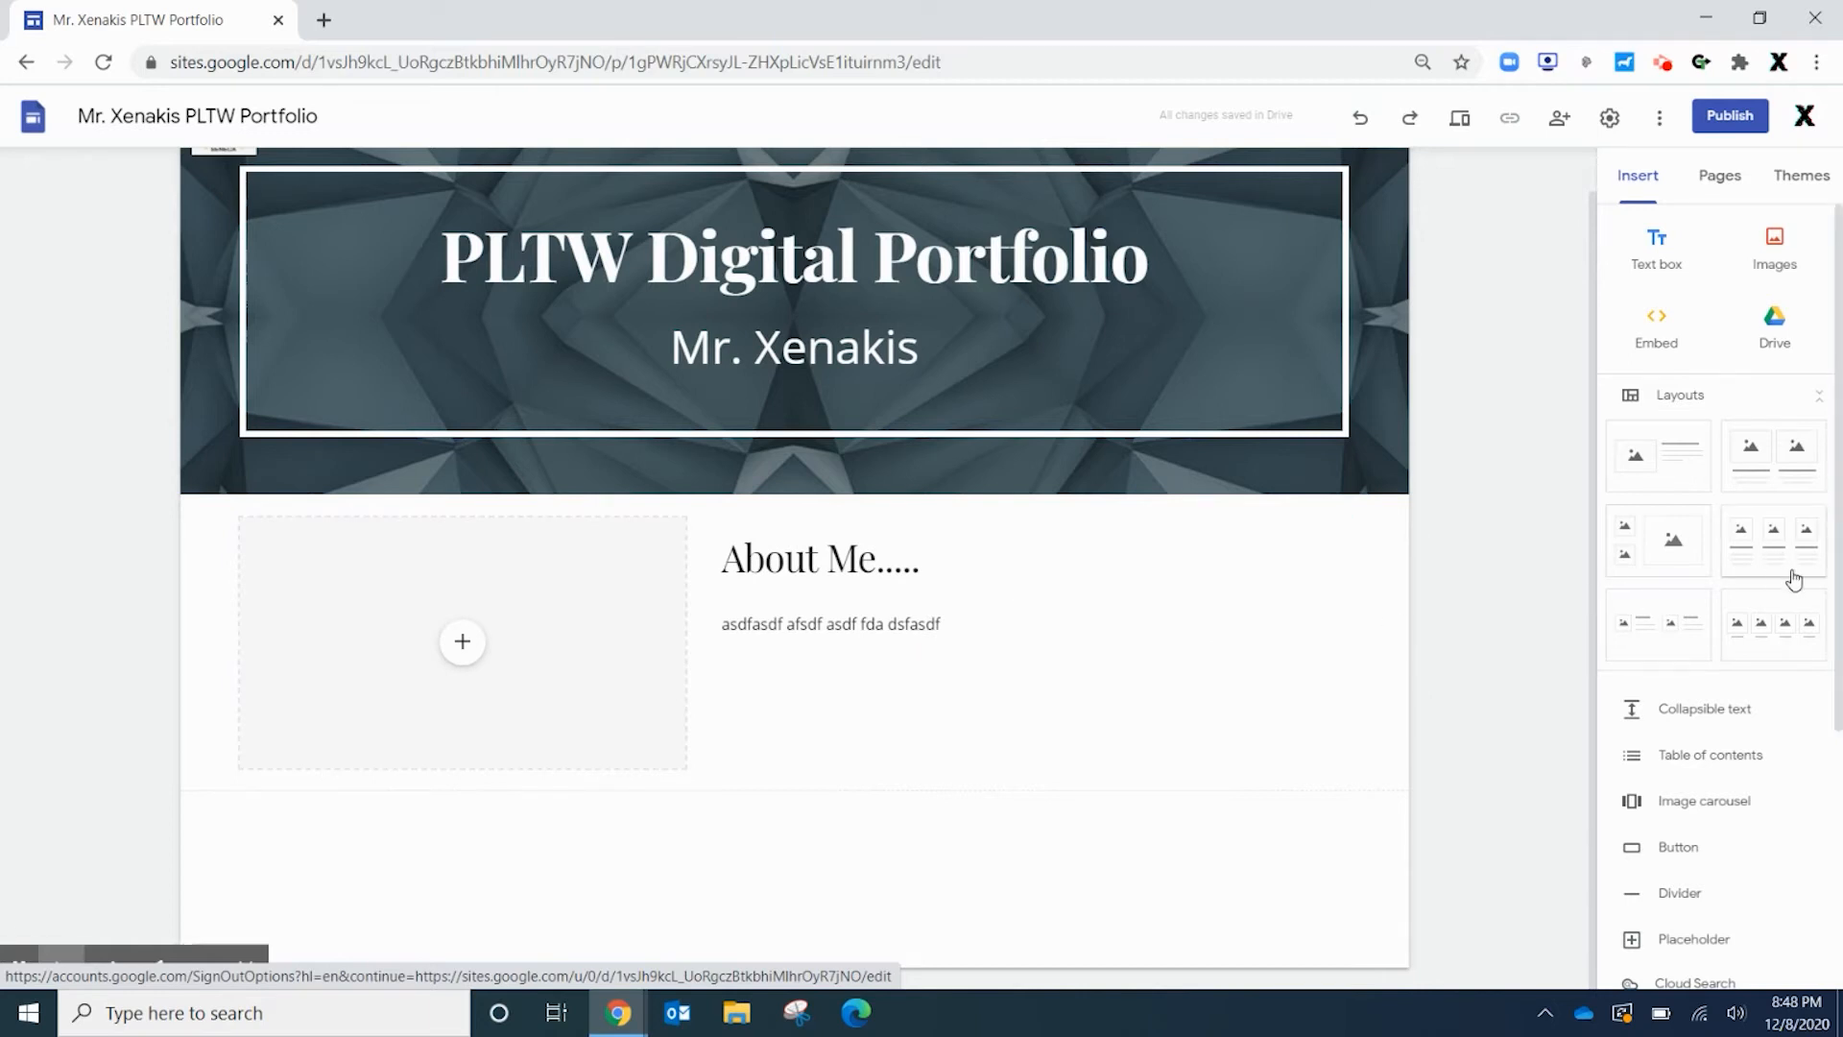
Add a three-column image section below About Me and start a 'Project Lead the Way' button
{"action": "left_click_drag", "start_coordinate": [1785, 554], "coordinate": [649, 931]}
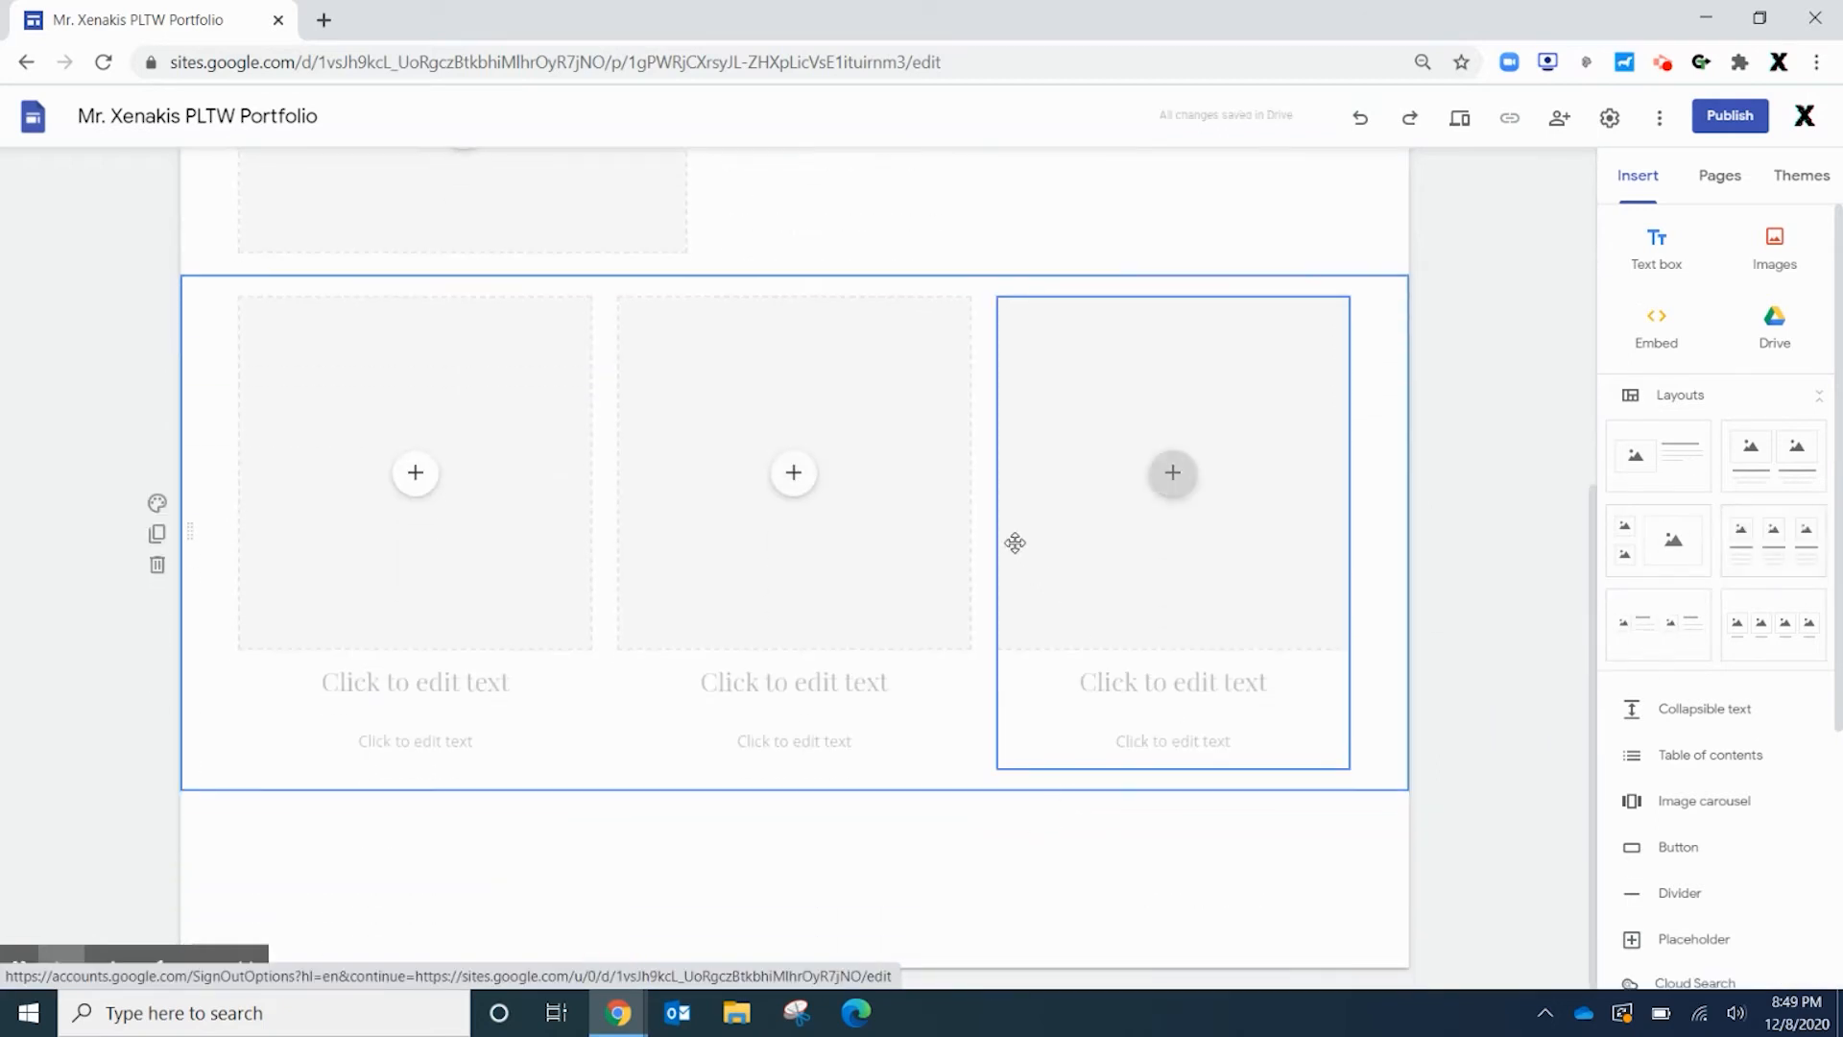
{"action": "scroll", "coordinate": [1016, 539], "scroll_direction": "up", "scroll_amount": 5}
{"action": "scroll", "coordinate": [441, 691], "scroll_direction": "down", "scroll_amount": 2}
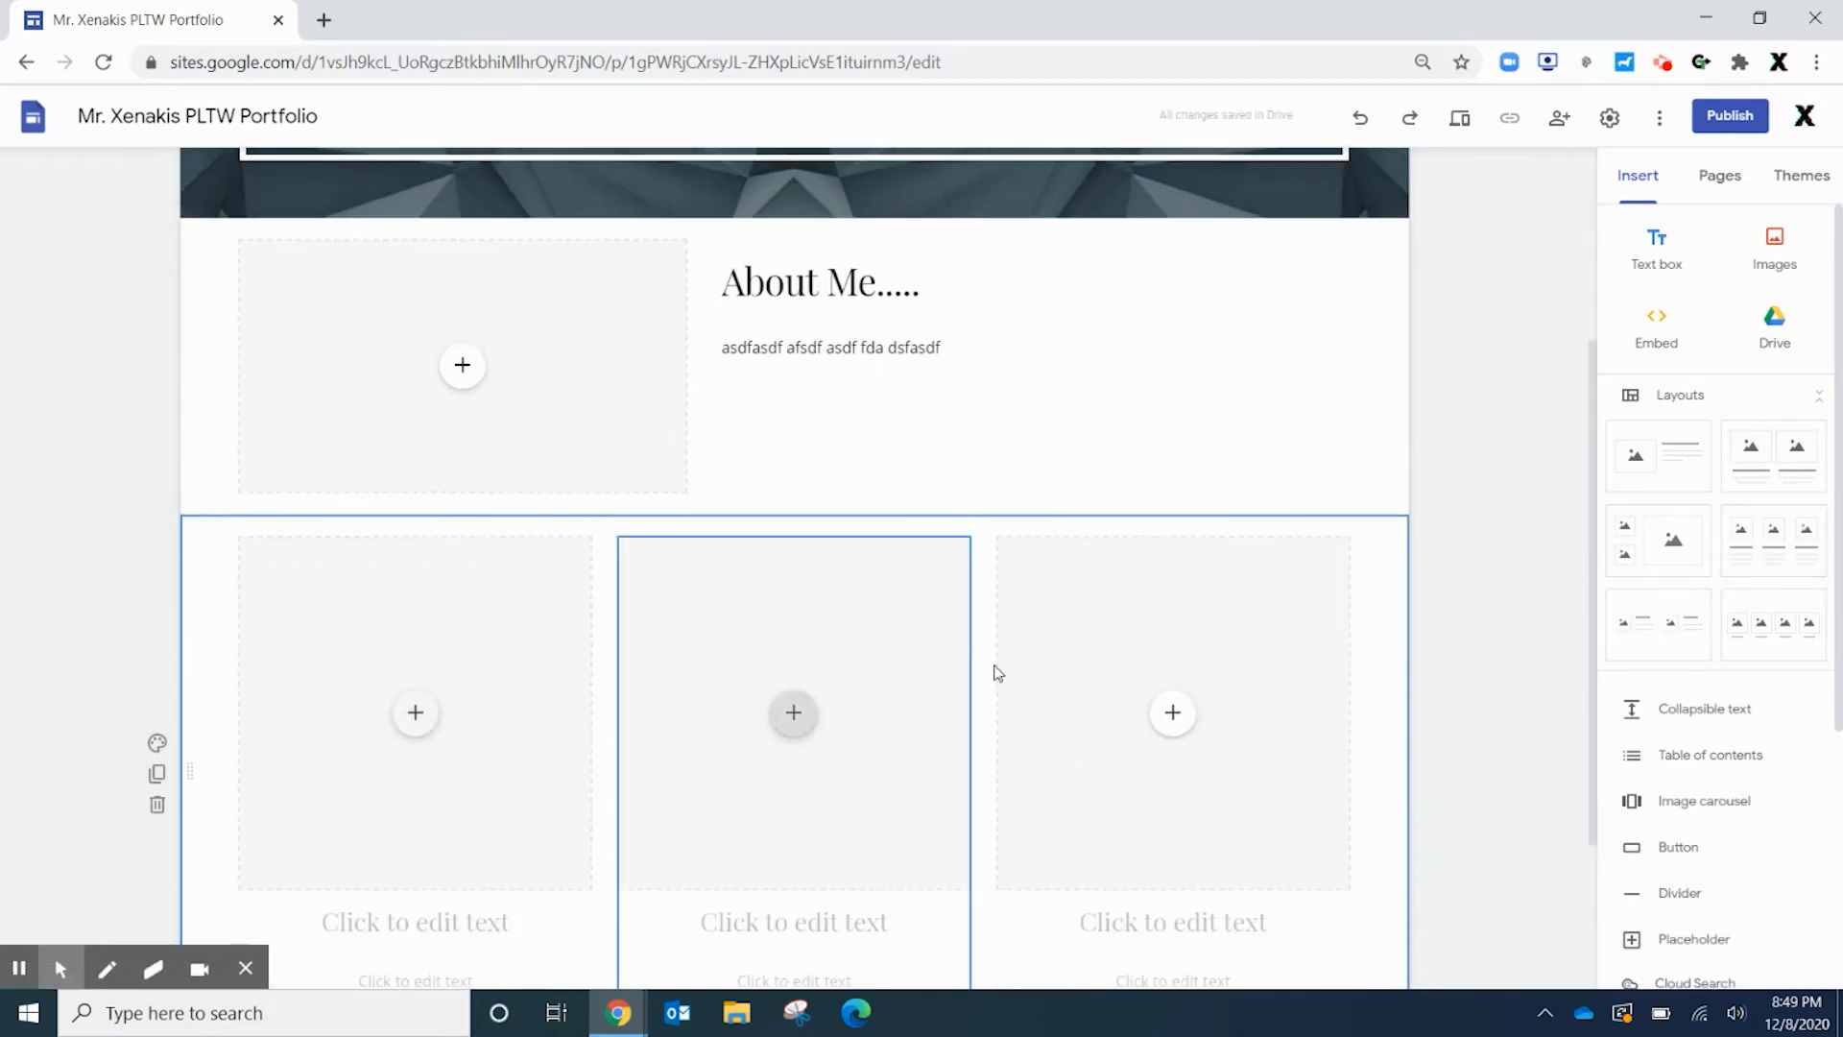
{"action": "scroll", "coordinate": [1254, 695], "scroll_direction": "down", "scroll_amount": 3}
{"action": "scroll", "coordinate": [325, 663], "scroll_direction": "up", "scroll_amount": 2}
{"action": "scroll", "coordinate": [864, 547], "scroll_direction": "up", "scroll_amount": 4}
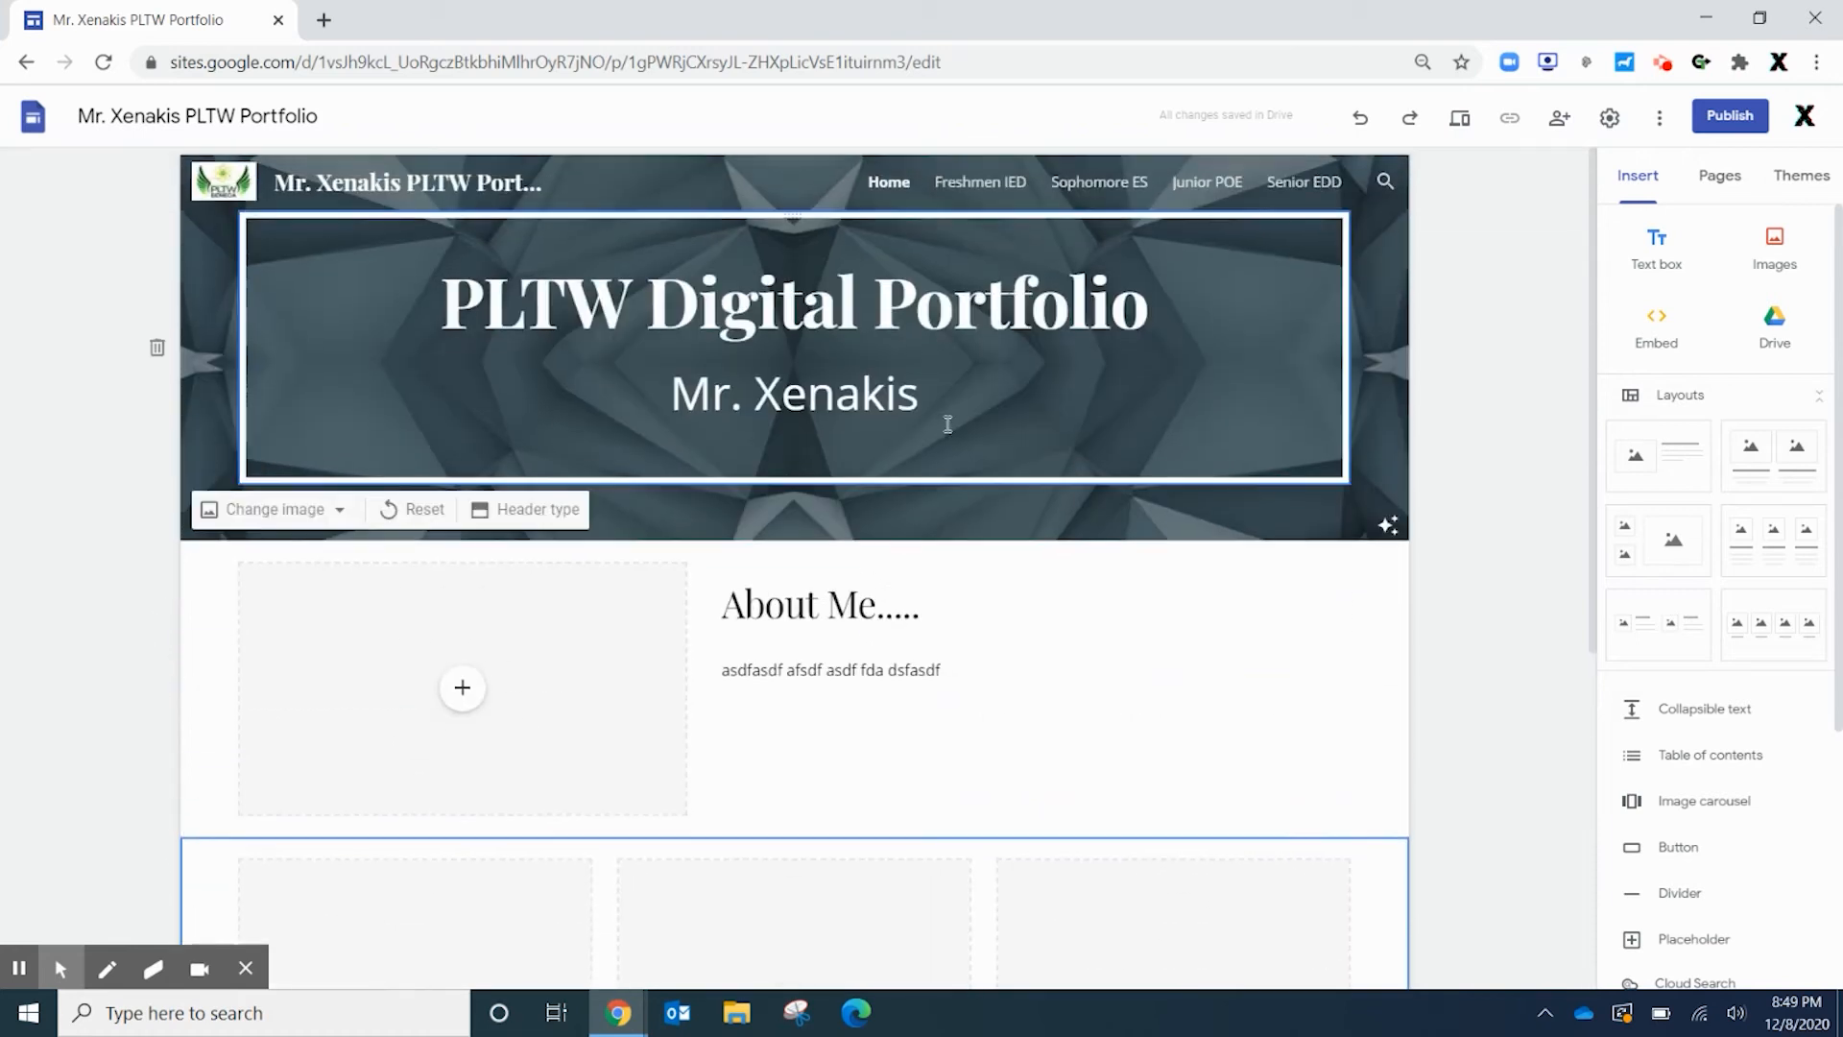
{"action": "scroll", "coordinate": [1165, 515], "scroll_direction": "down", "scroll_amount": 2}
{"action": "scroll", "coordinate": [970, 589], "scroll_direction": "up", "scroll_amount": 1}
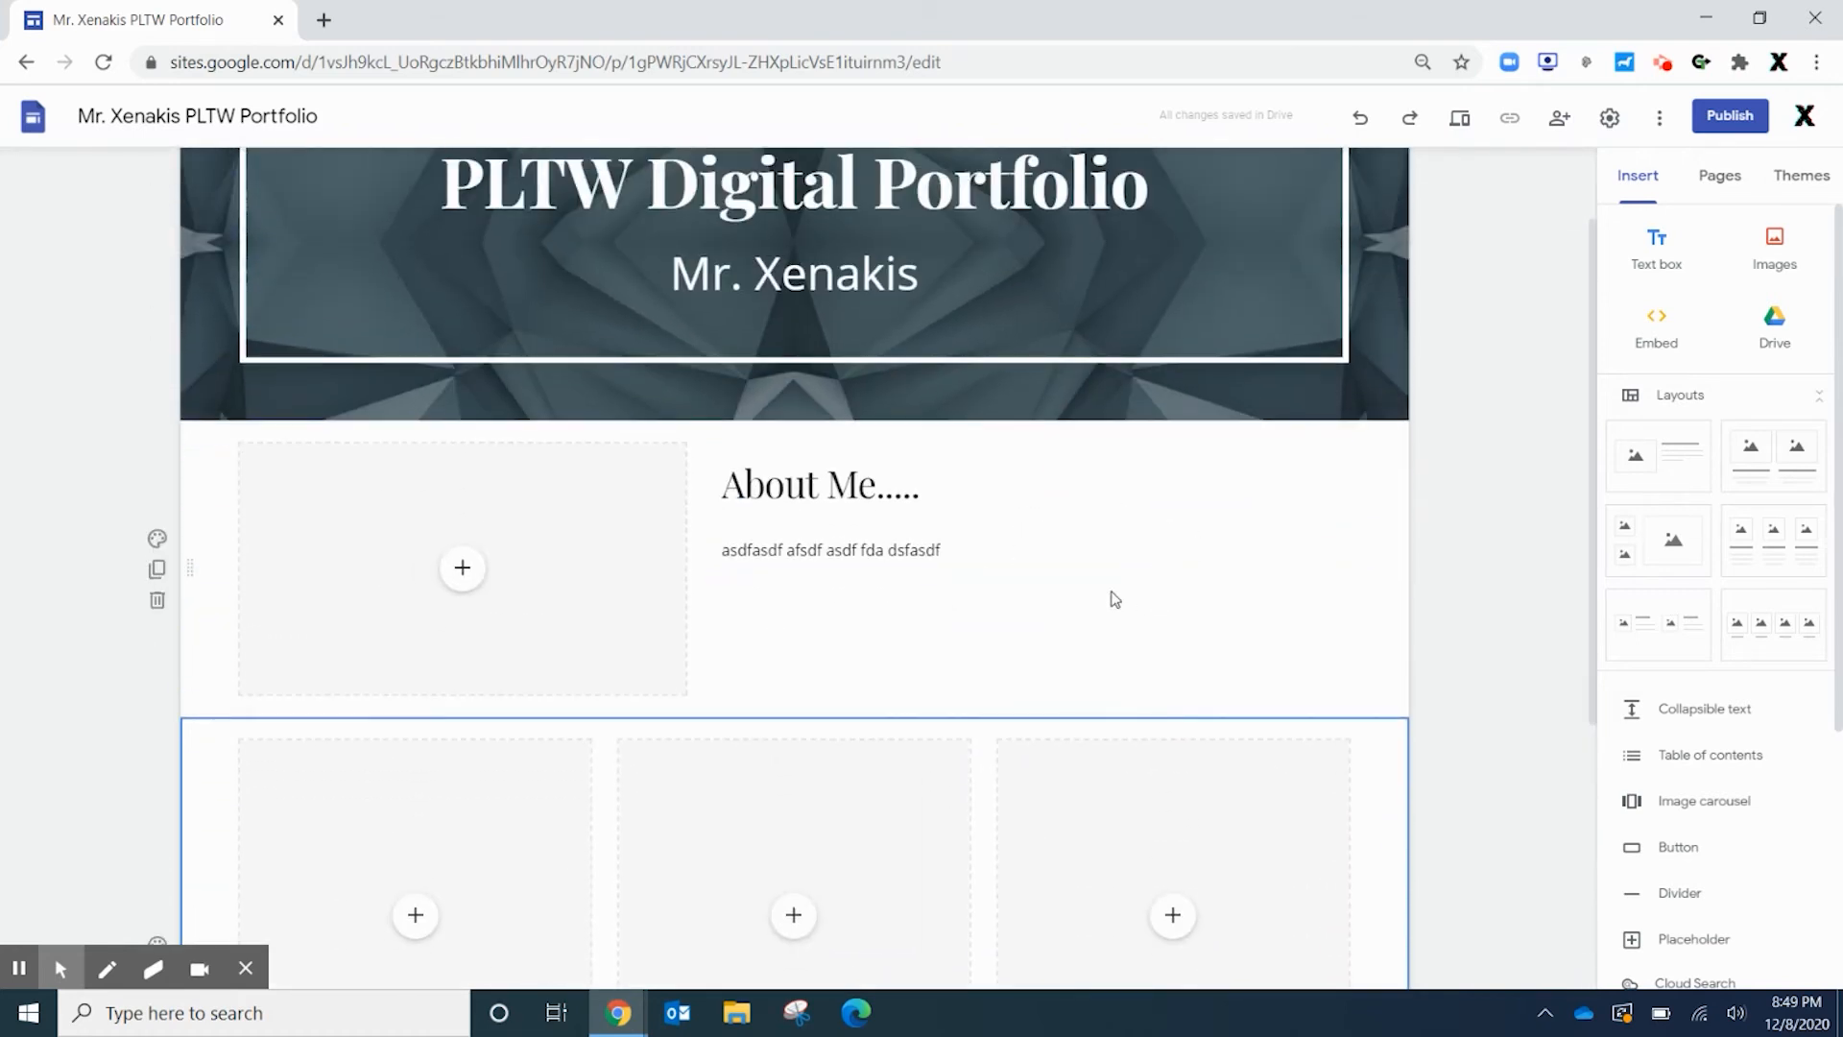
{"action": "scroll", "coordinate": [999, 596], "scroll_direction": "down", "scroll_amount": 5}
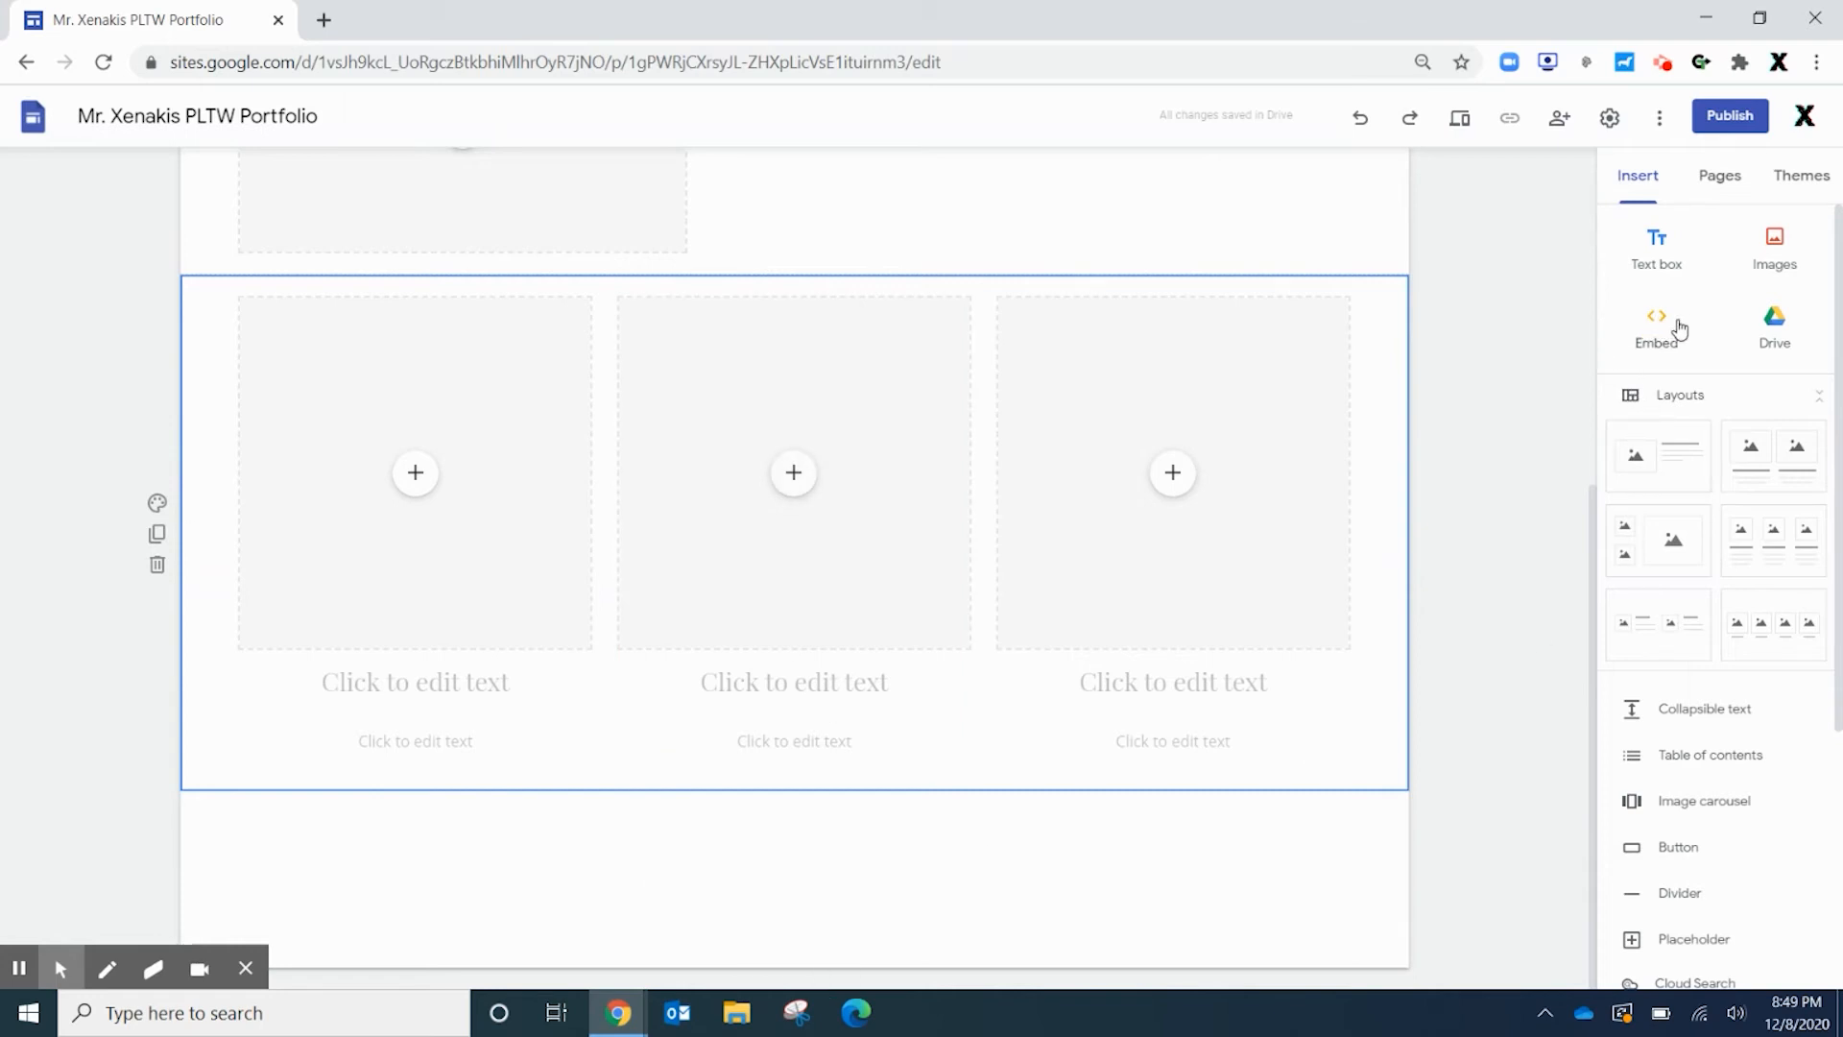
{"action": "scroll", "coordinate": [1685, 816], "scroll_direction": "down", "scroll_amount": 4}
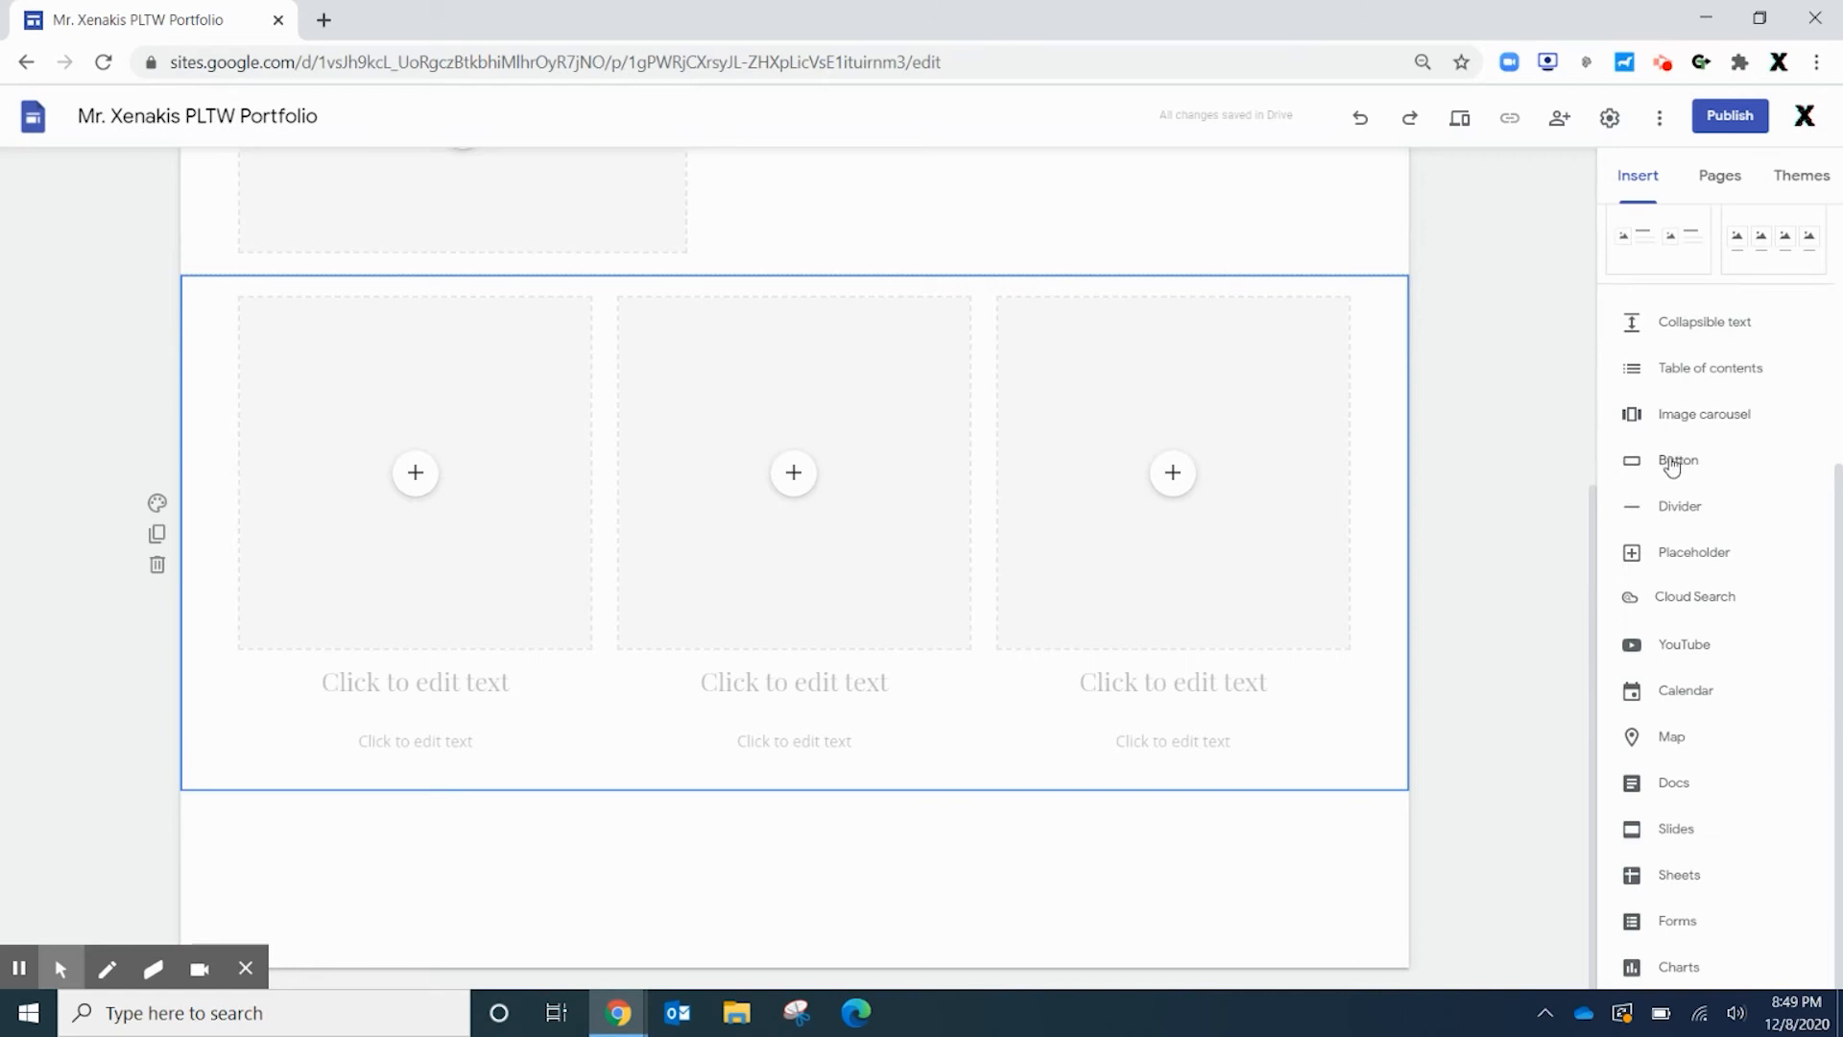
{"action": "left_click", "coordinate": [1677, 461]}
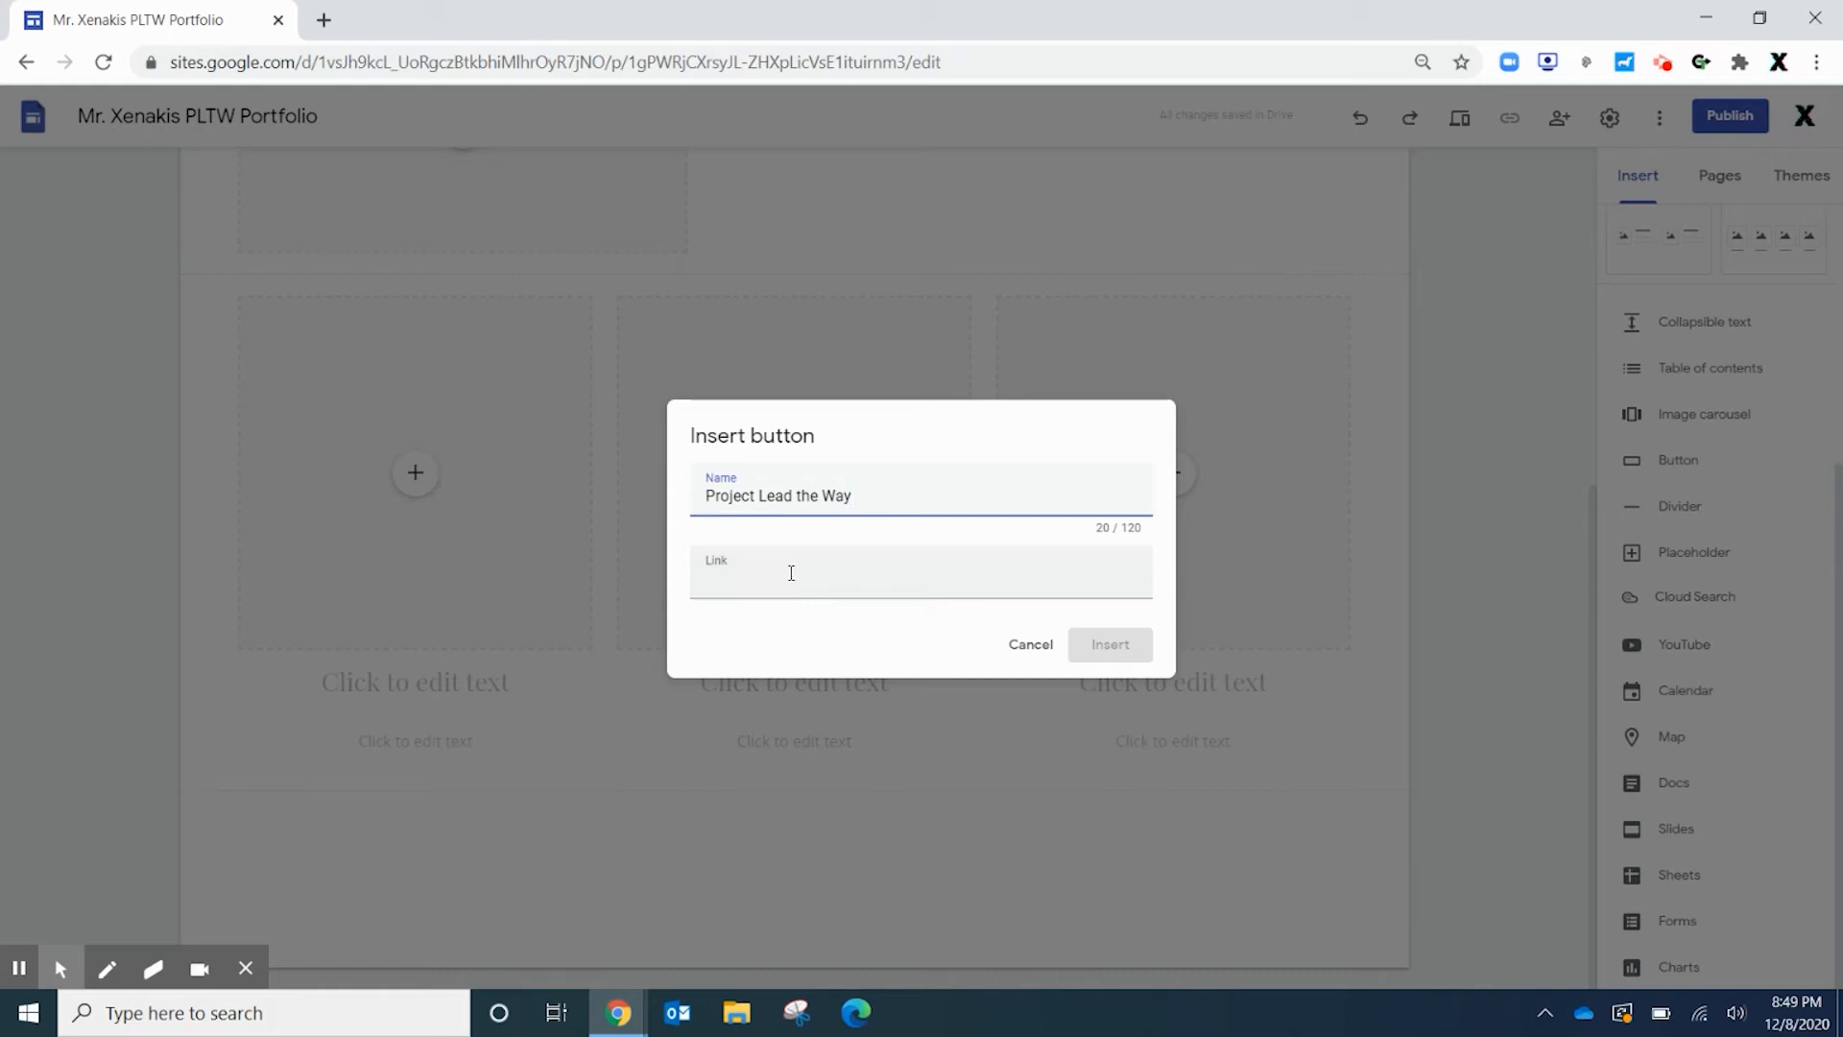
{"action": "left_click", "coordinate": [326, 20]}
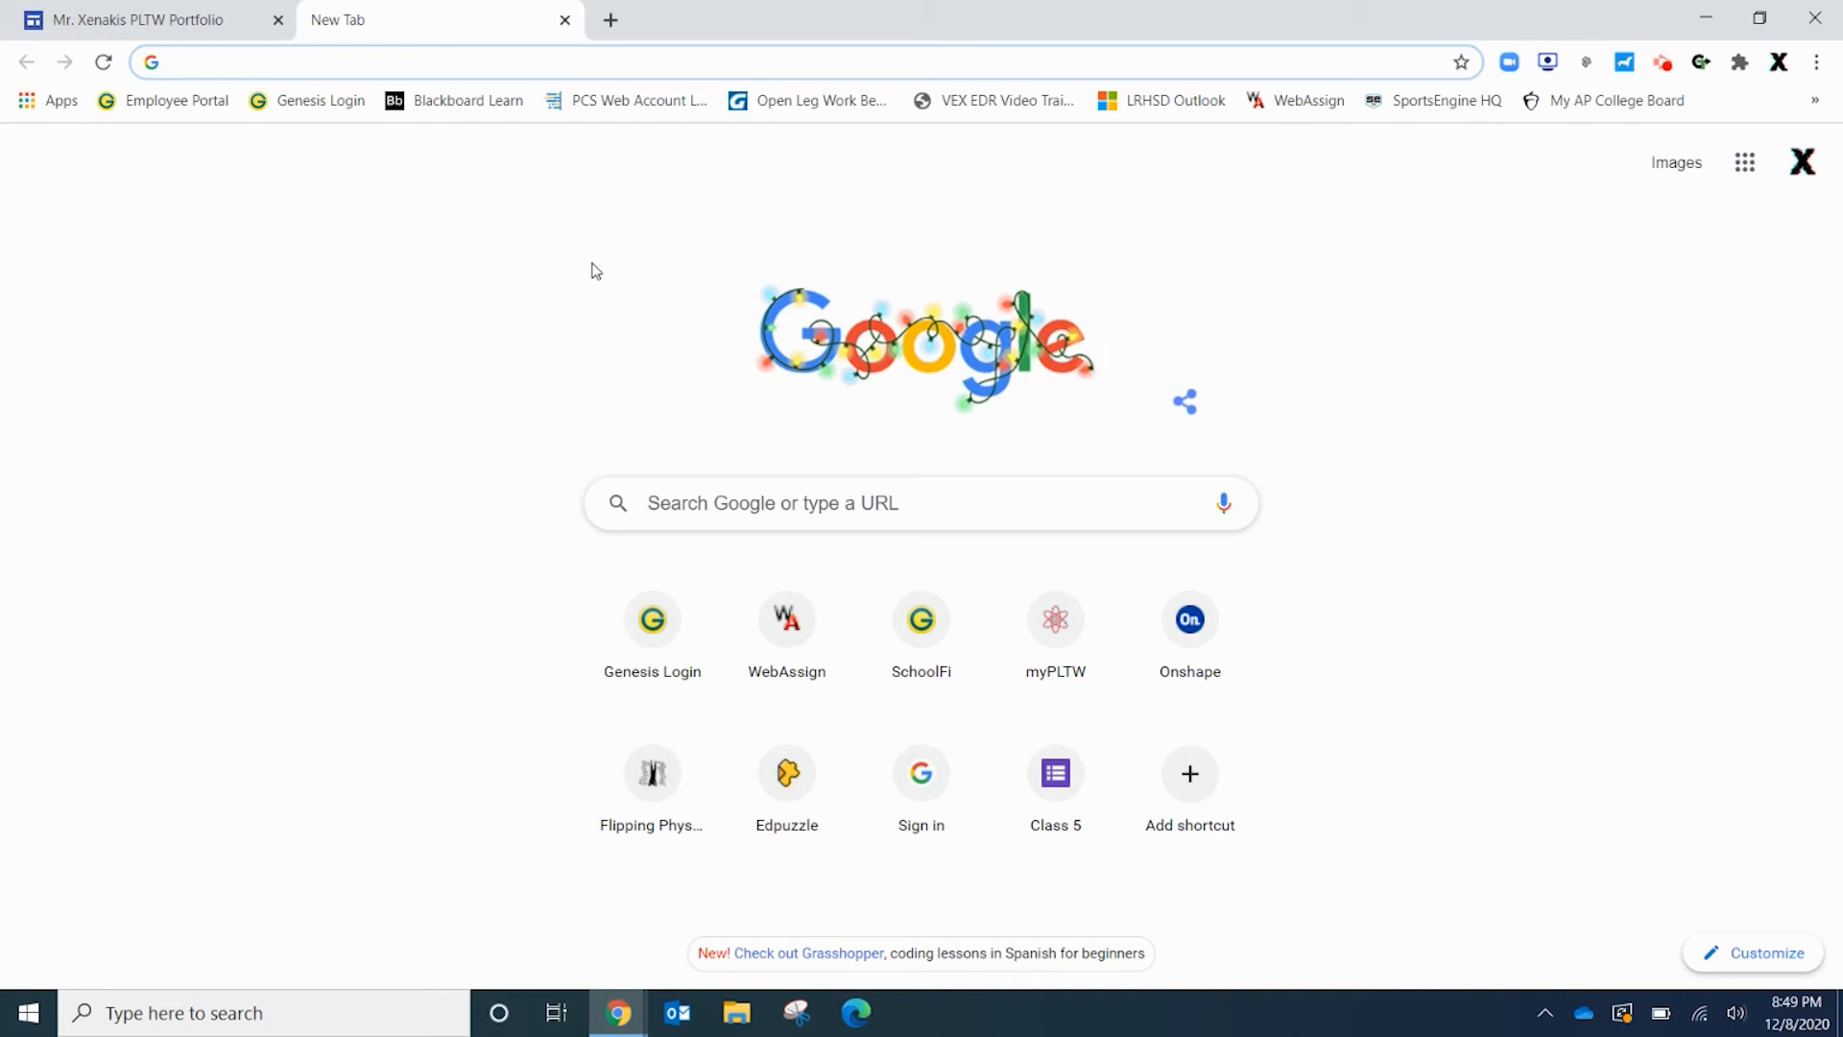
Search Google for 'project', open the PLTW homepage and select its pltw.org address
{"action": "type", "text": "project"}
{"action": "key", "text": "Return"}
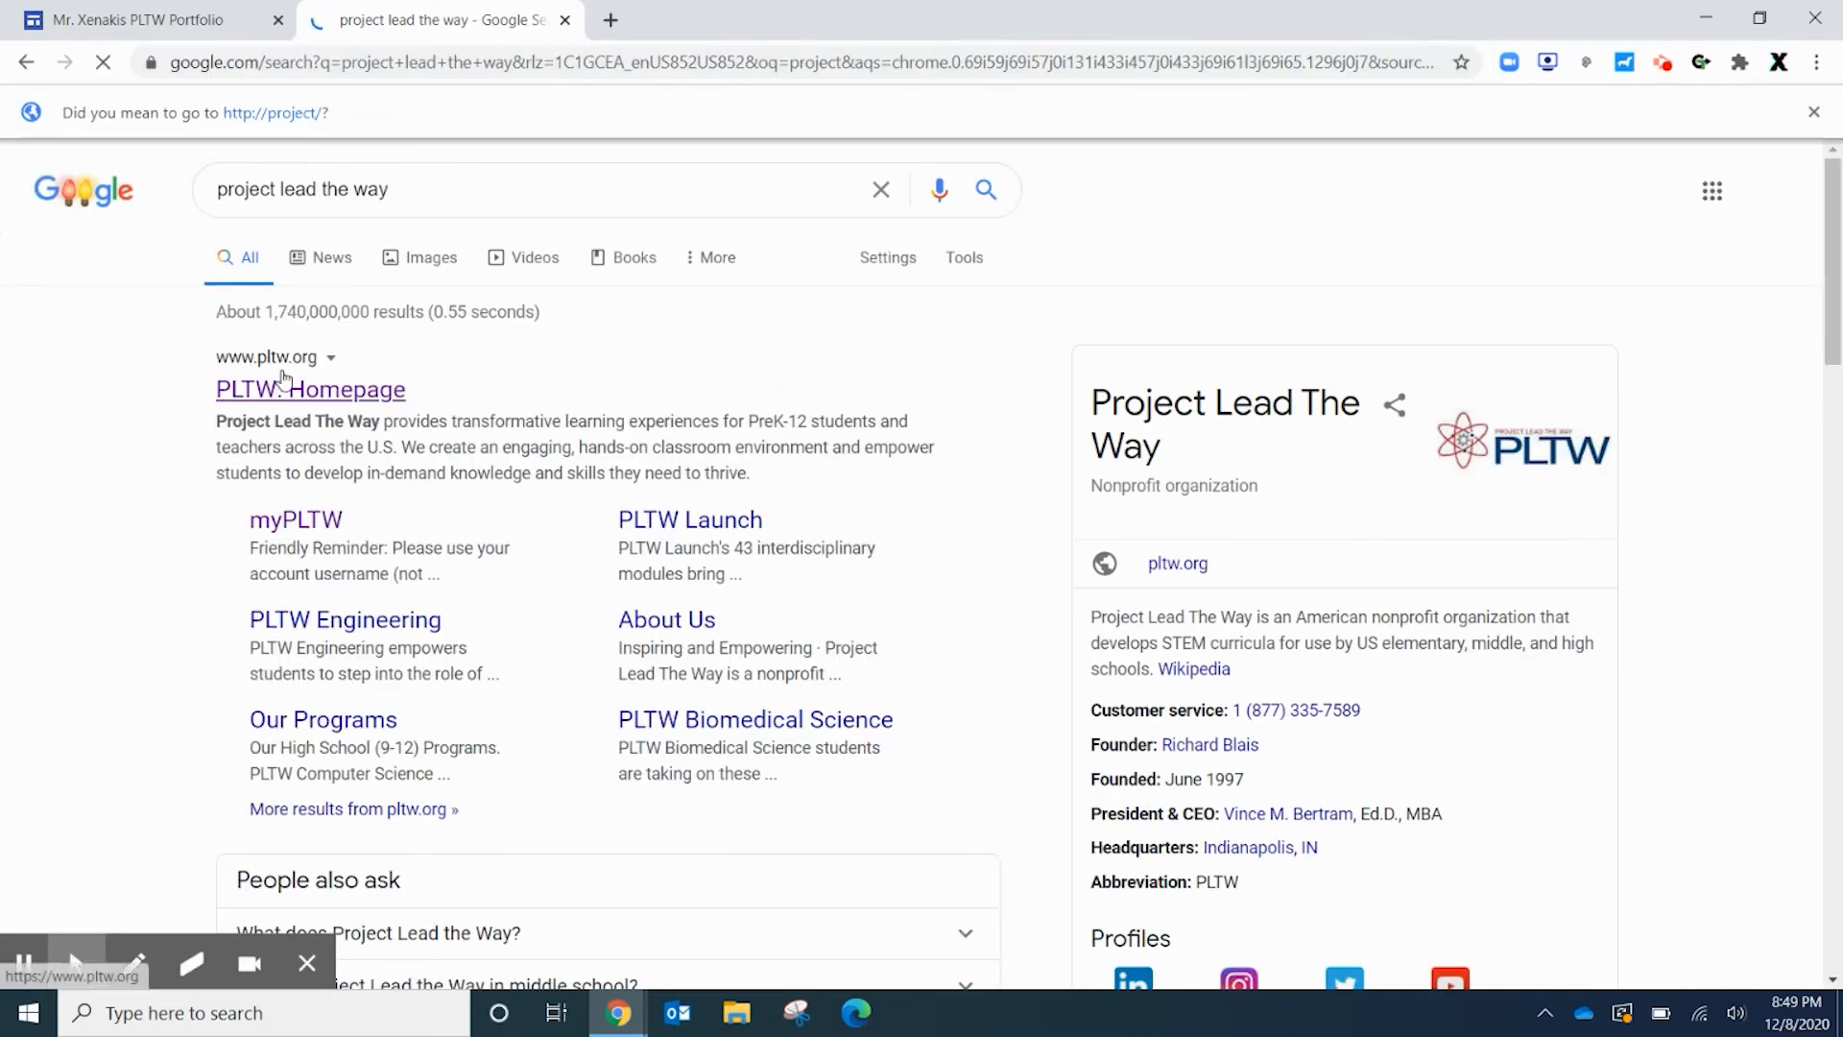
{"action": "left_click", "coordinate": [316, 388]}
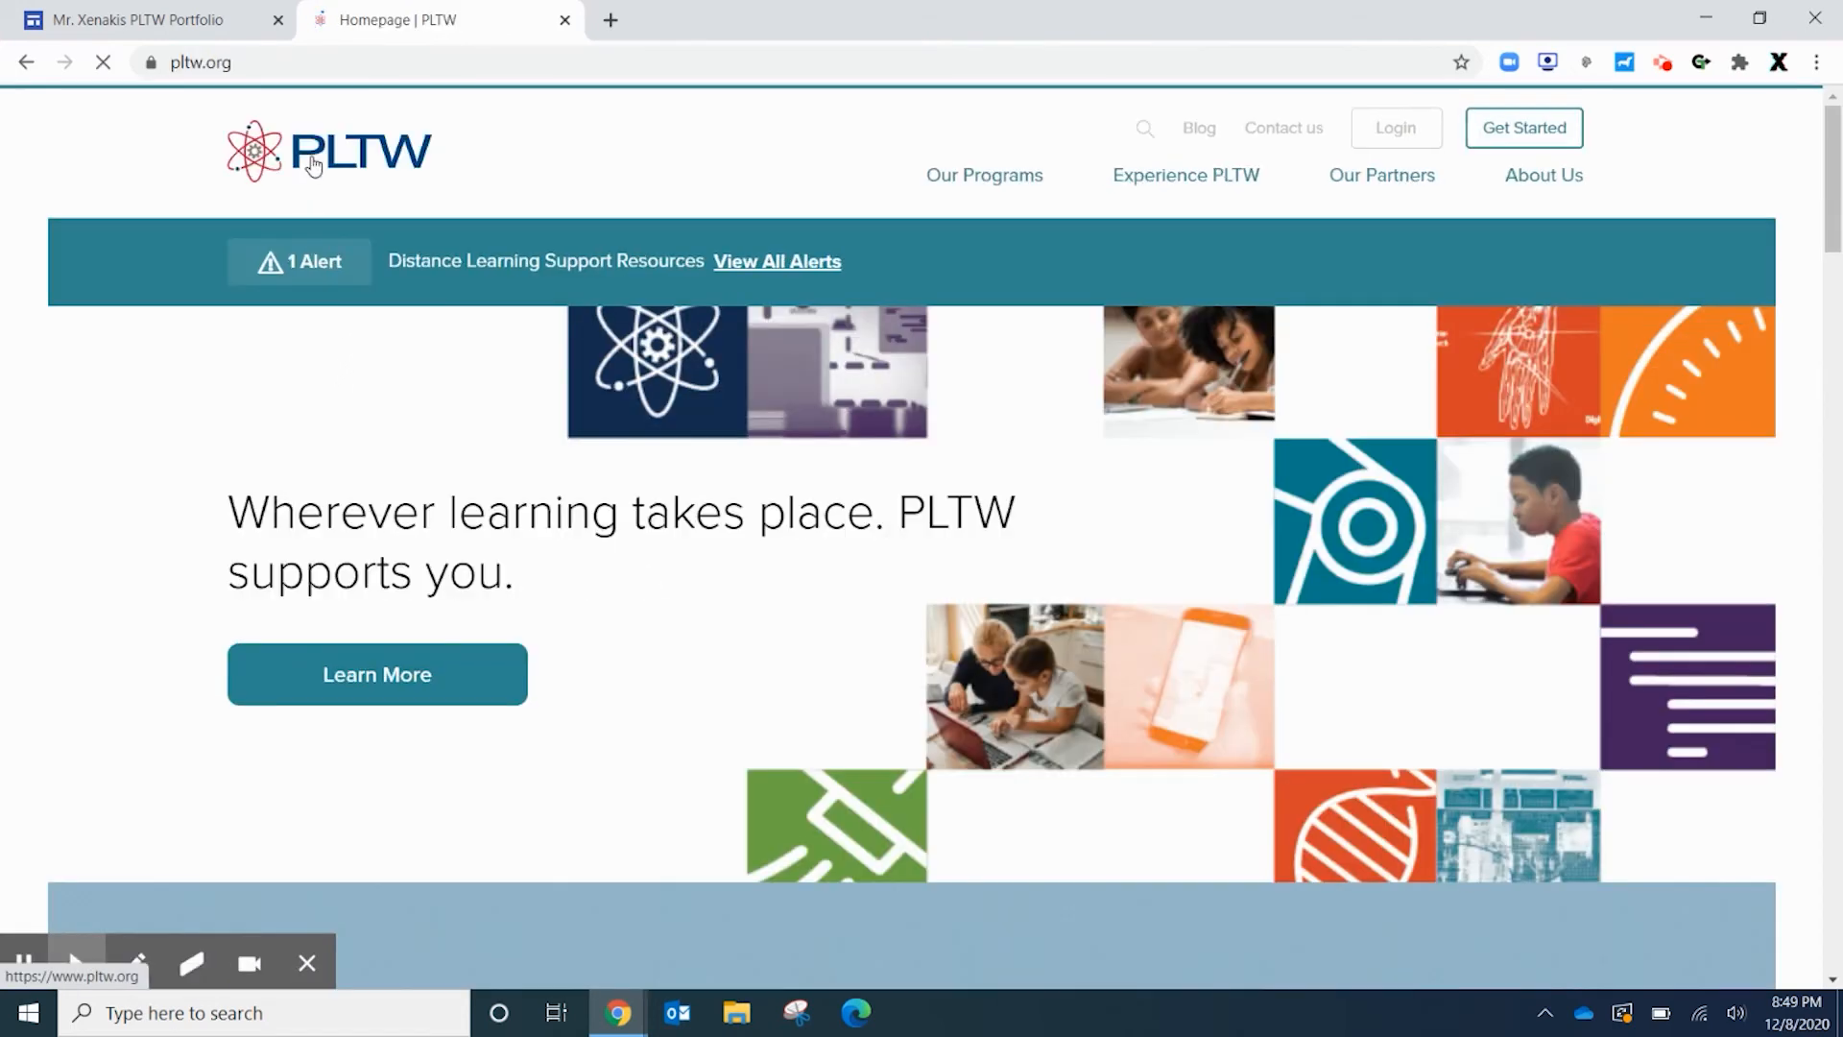
{"action": "left_click", "coordinate": [274, 60]}
{"action": "key", "text": "ctrl+c"}
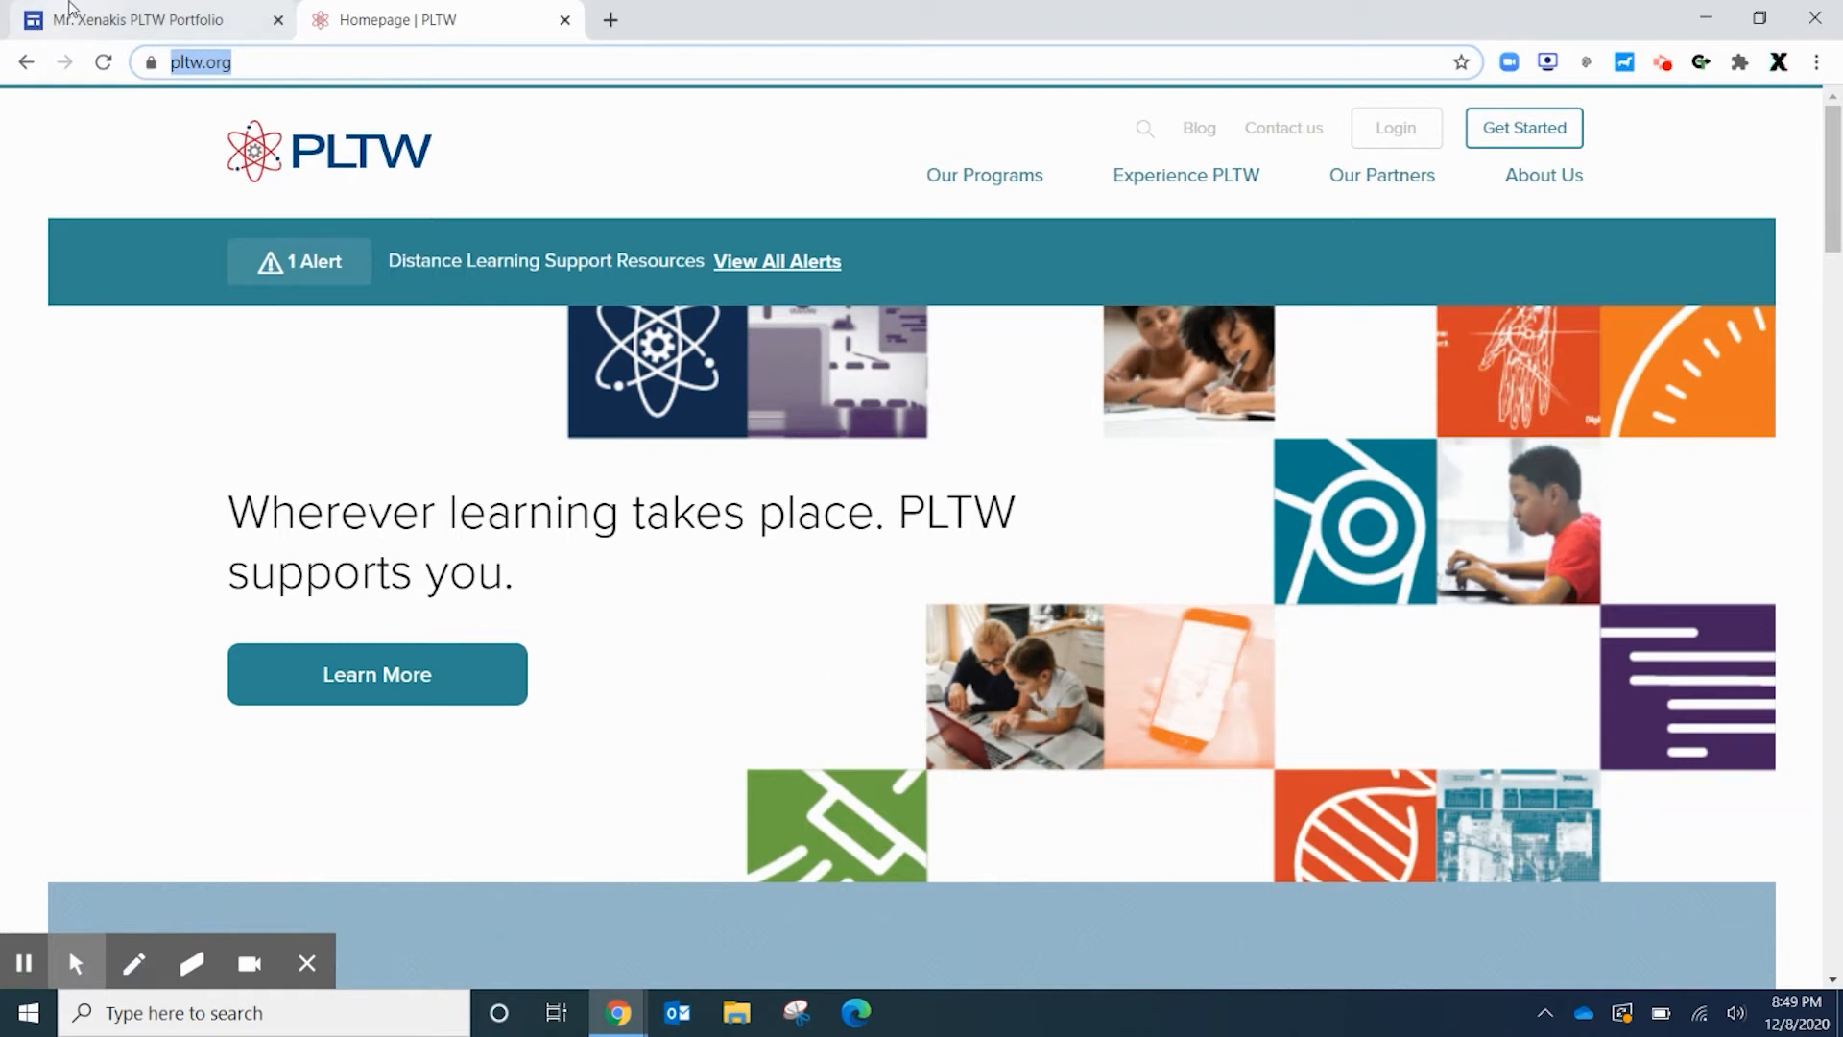
{"action": "left_click", "coordinate": [158, 17]}
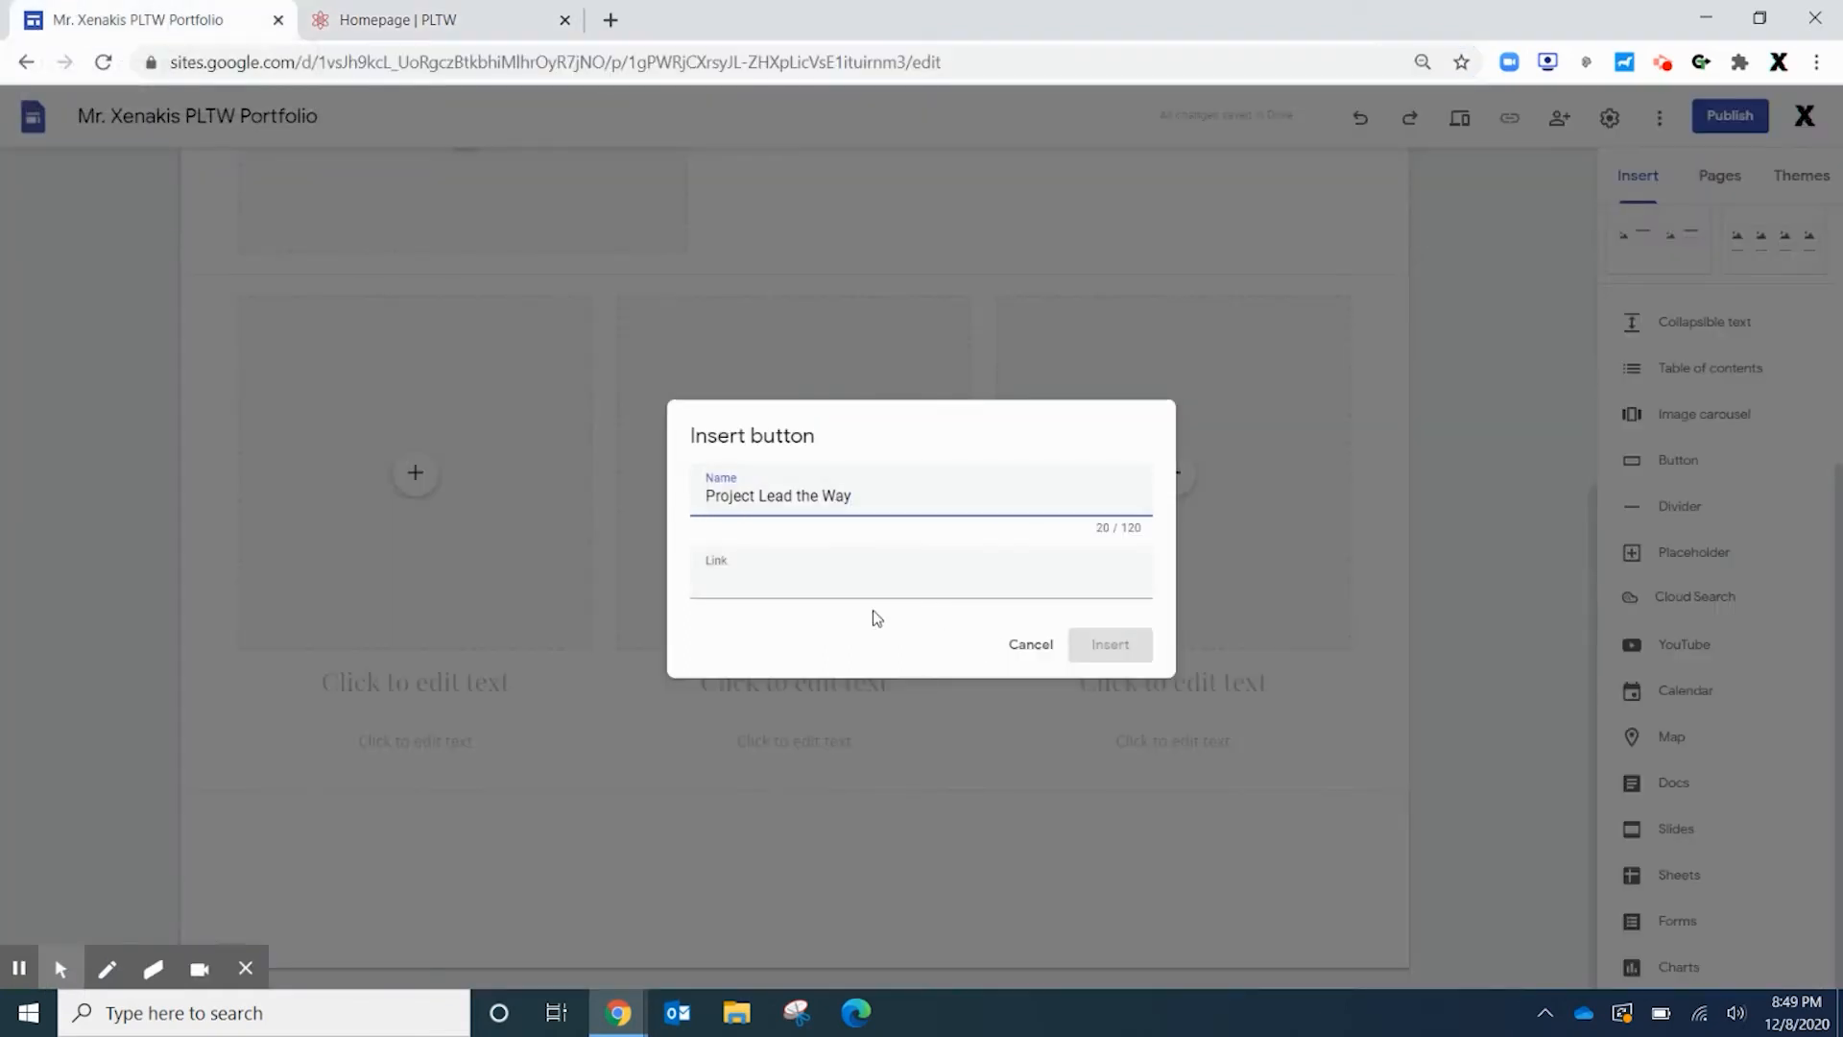
{"action": "left_click", "coordinate": [741, 581]}
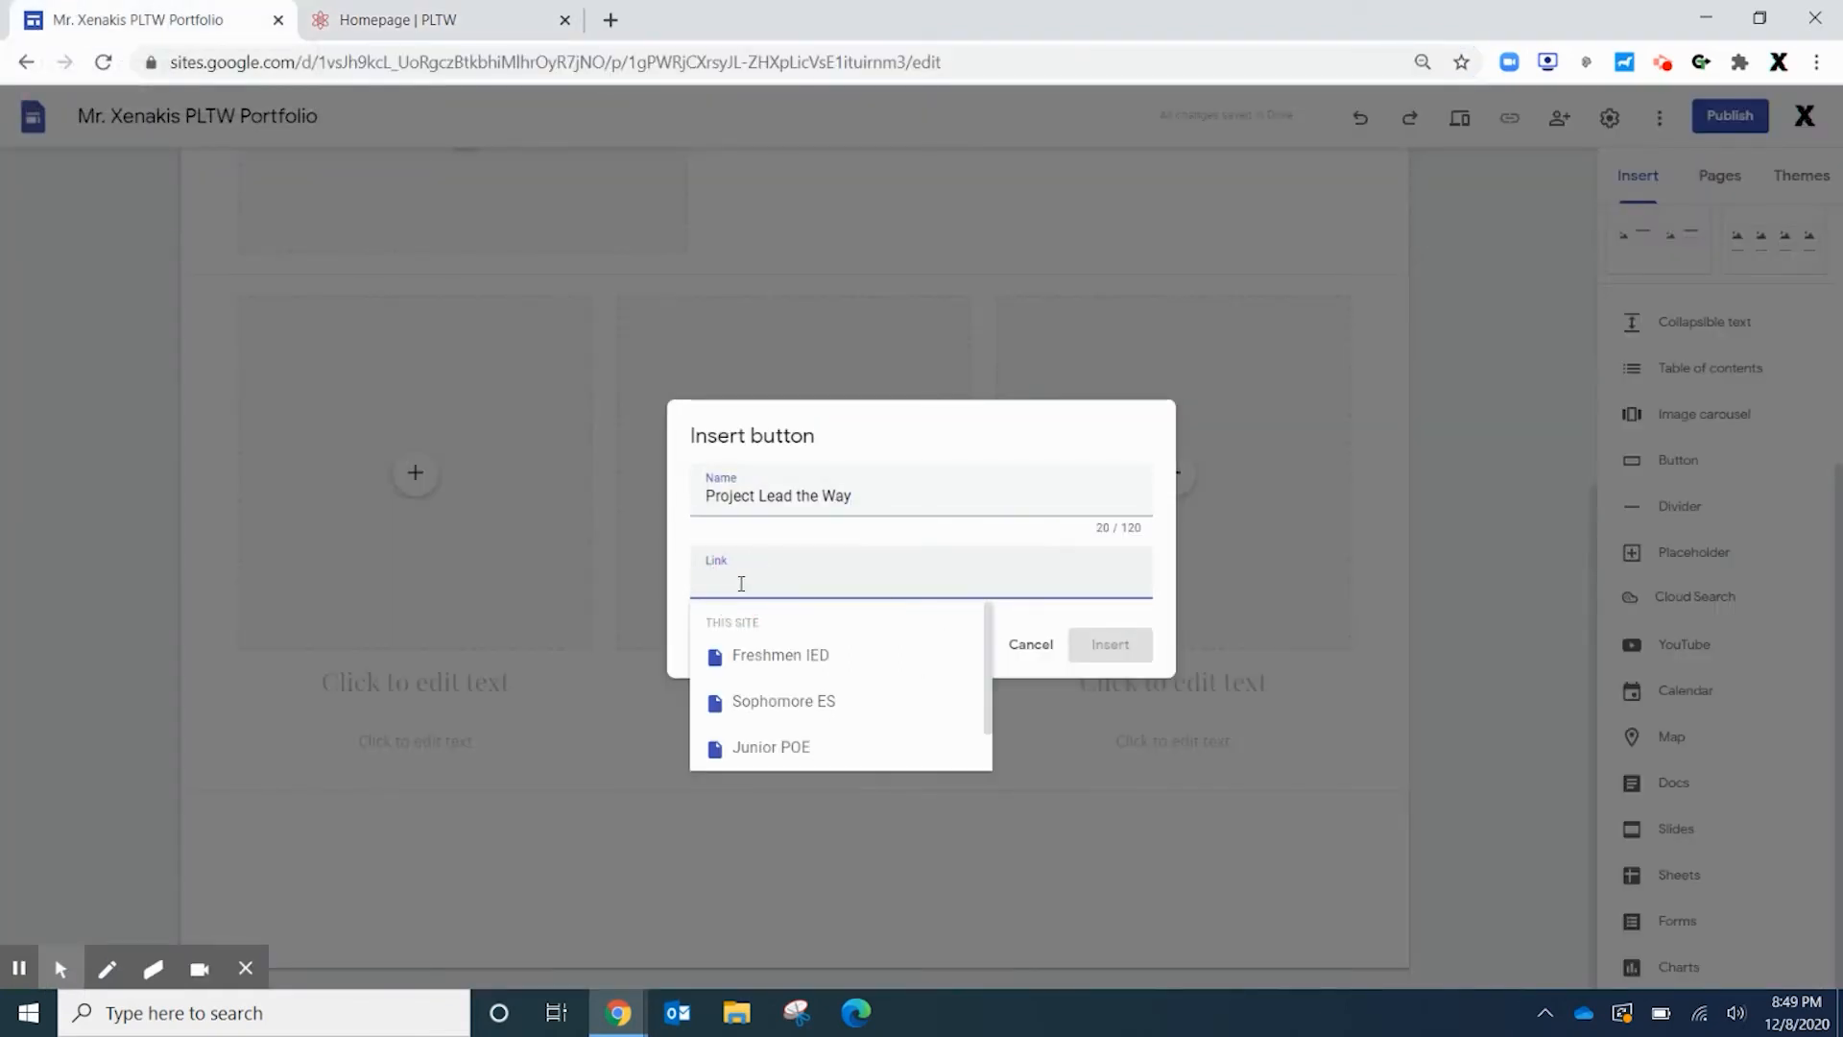
{"action": "key", "text": "ctrl+v"}
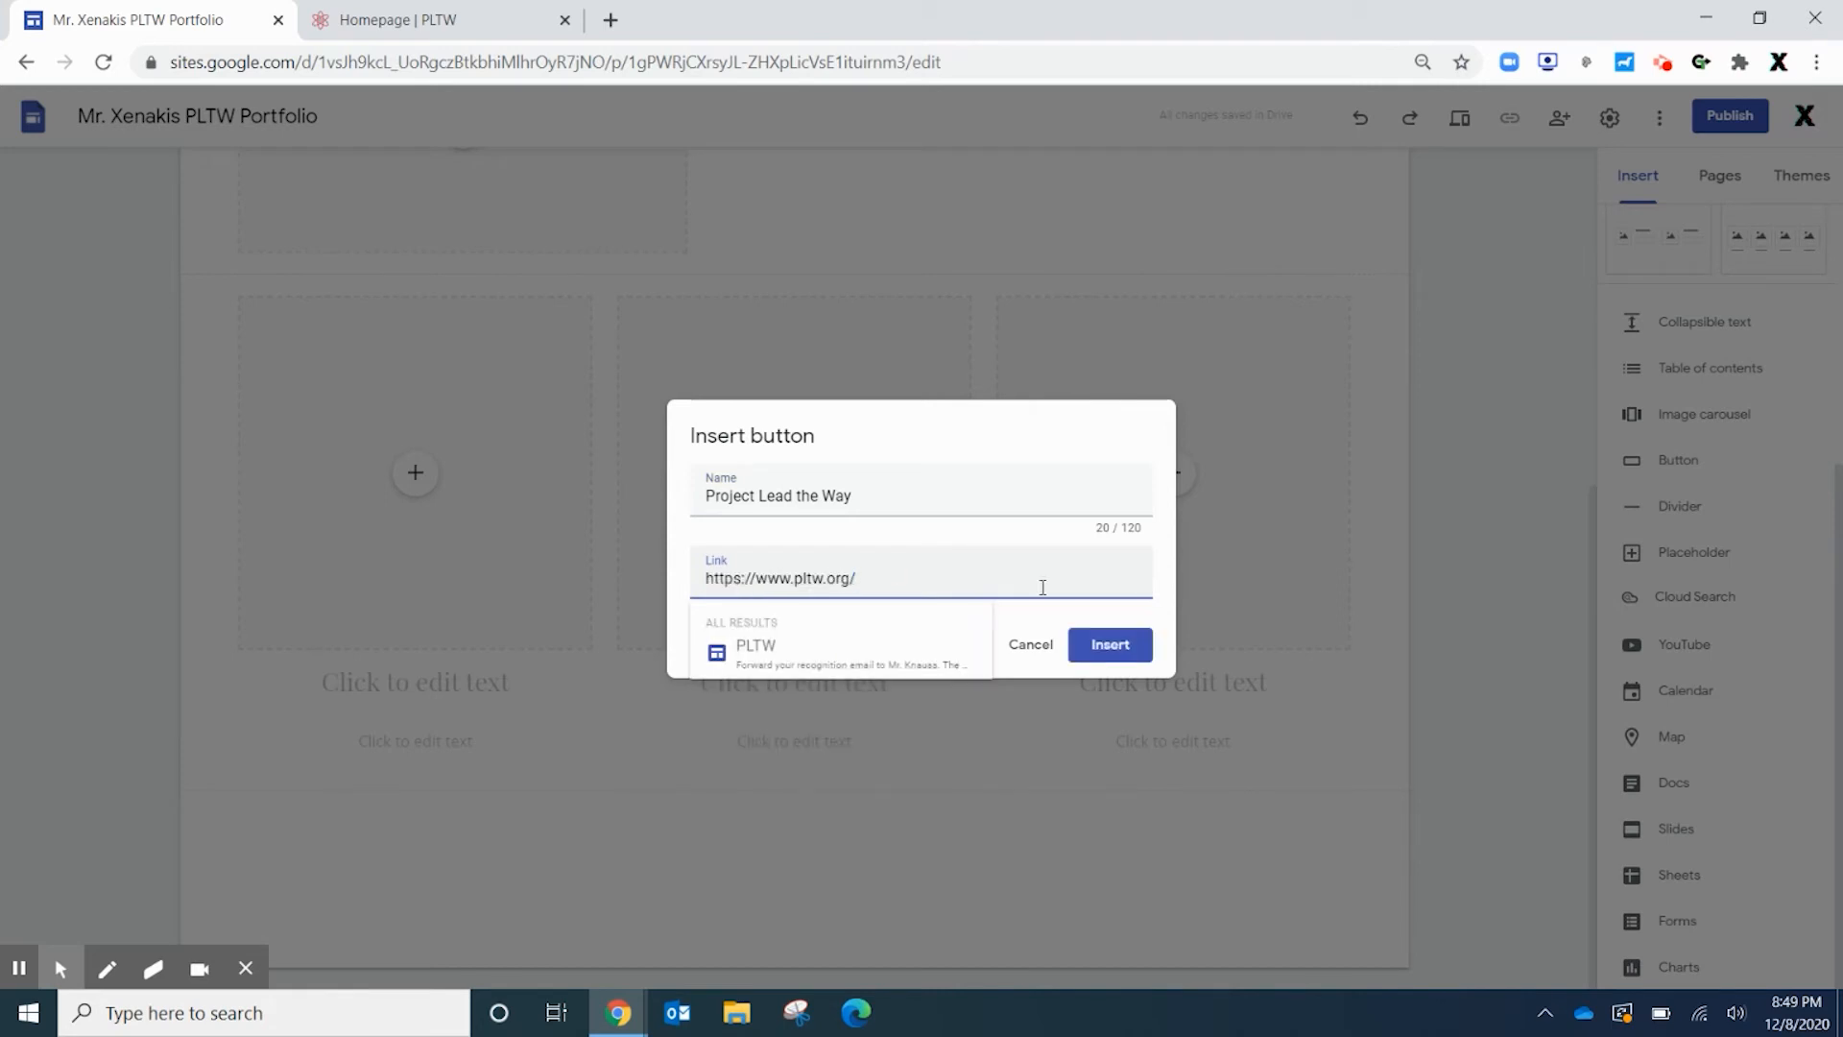
{"action": "left_click", "coordinate": [1116, 644]}
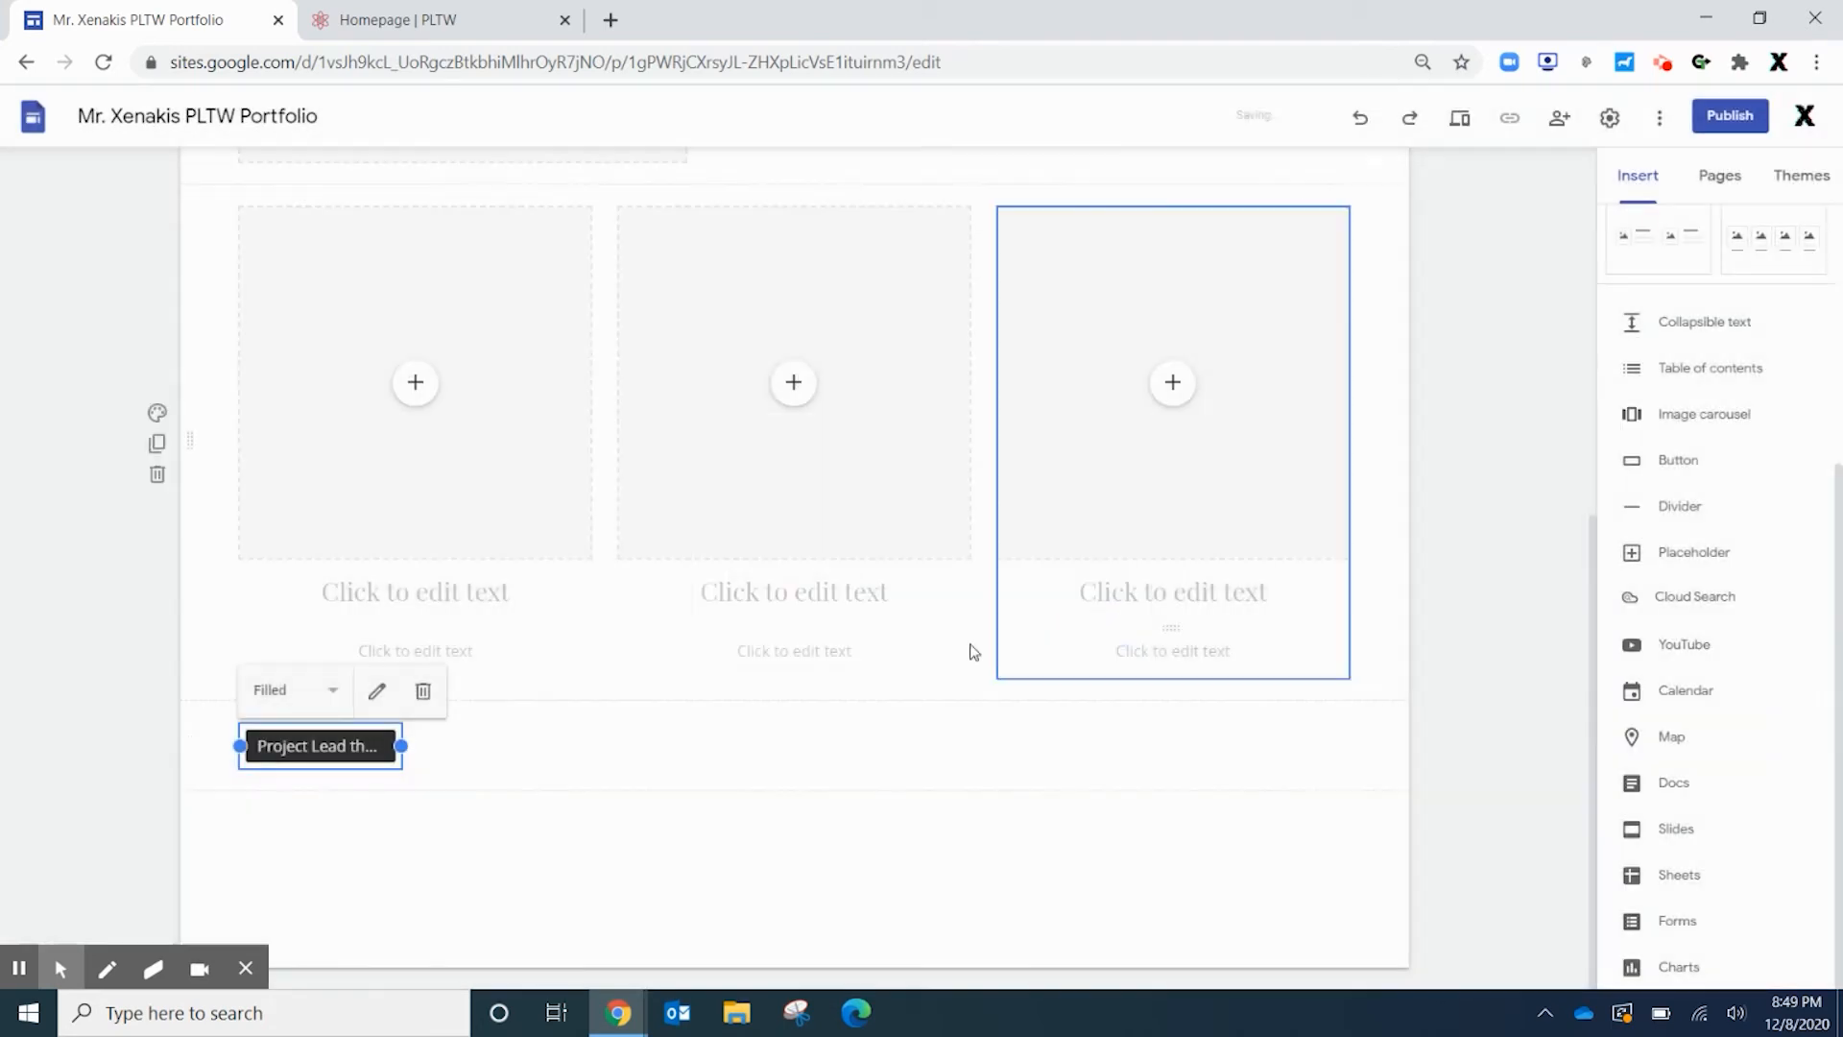
{"action": "left_click_drag", "start_coordinate": [401, 748], "coordinate": [495, 746]}
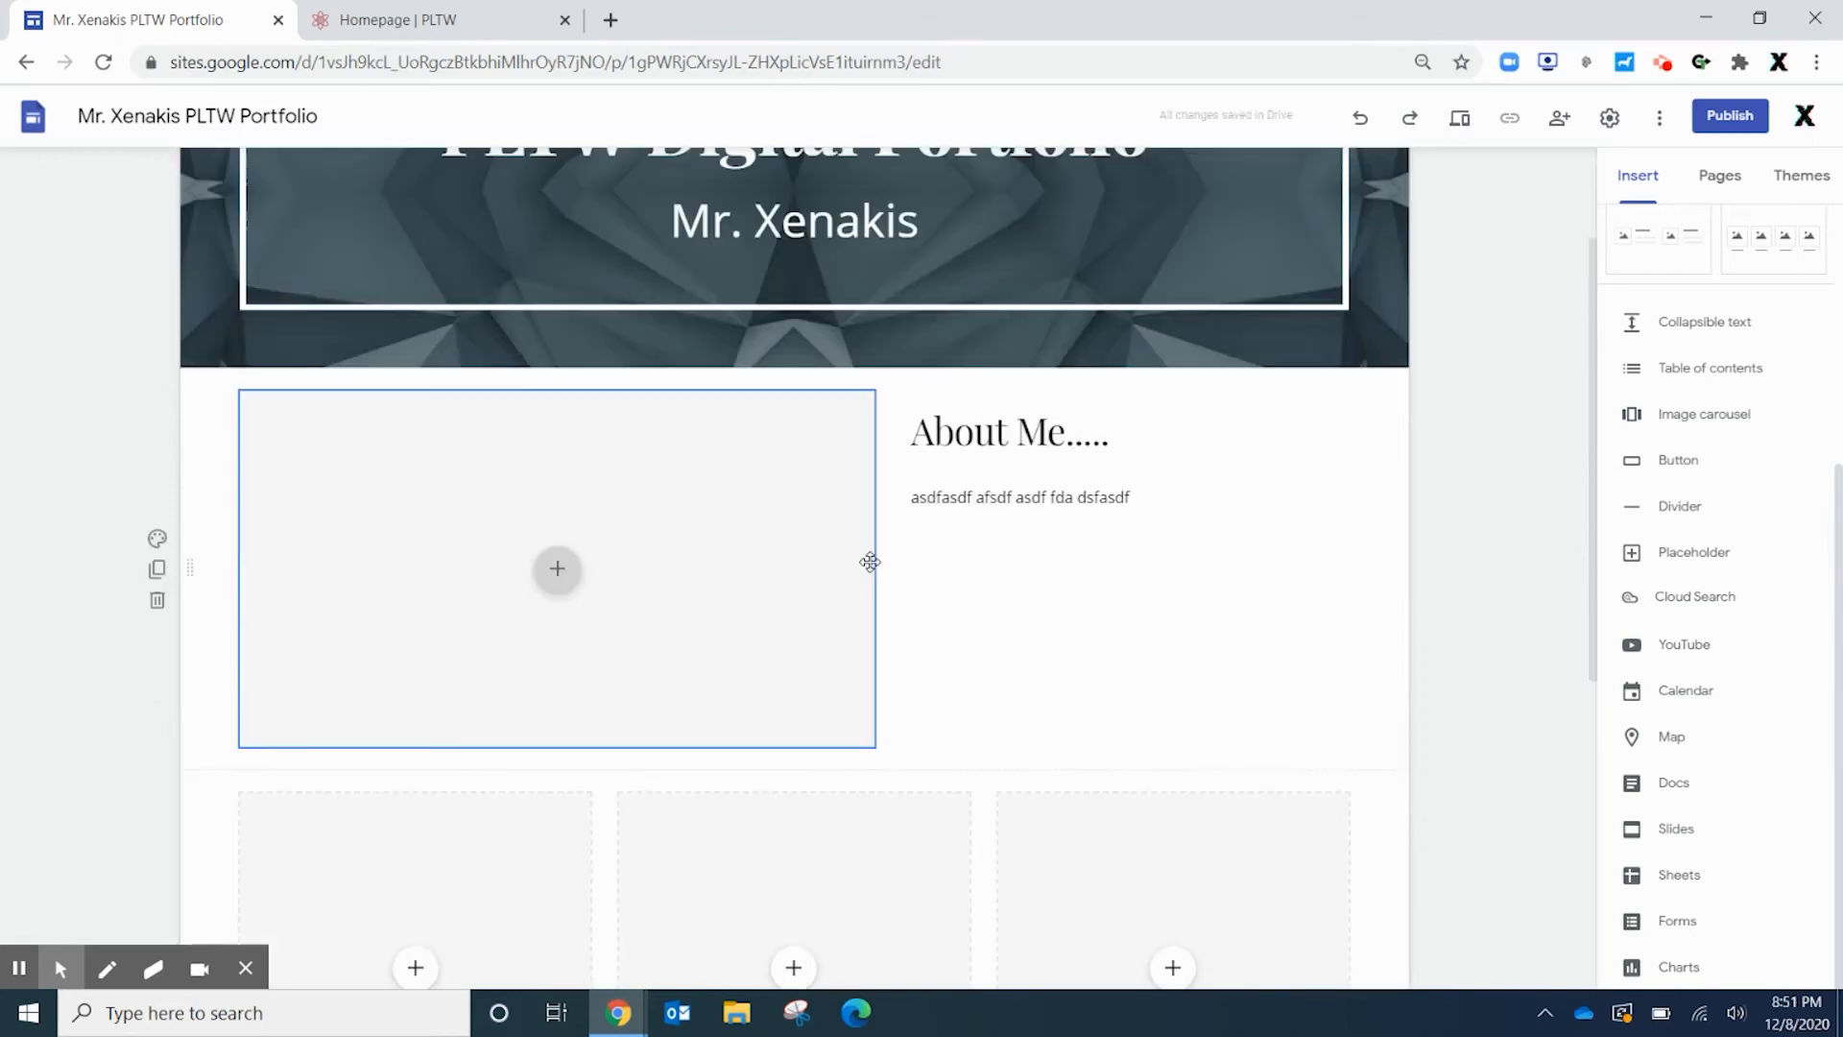
{"action": "scroll", "coordinate": [1094, 629], "scroll_direction": "down", "scroll_amount": 3}
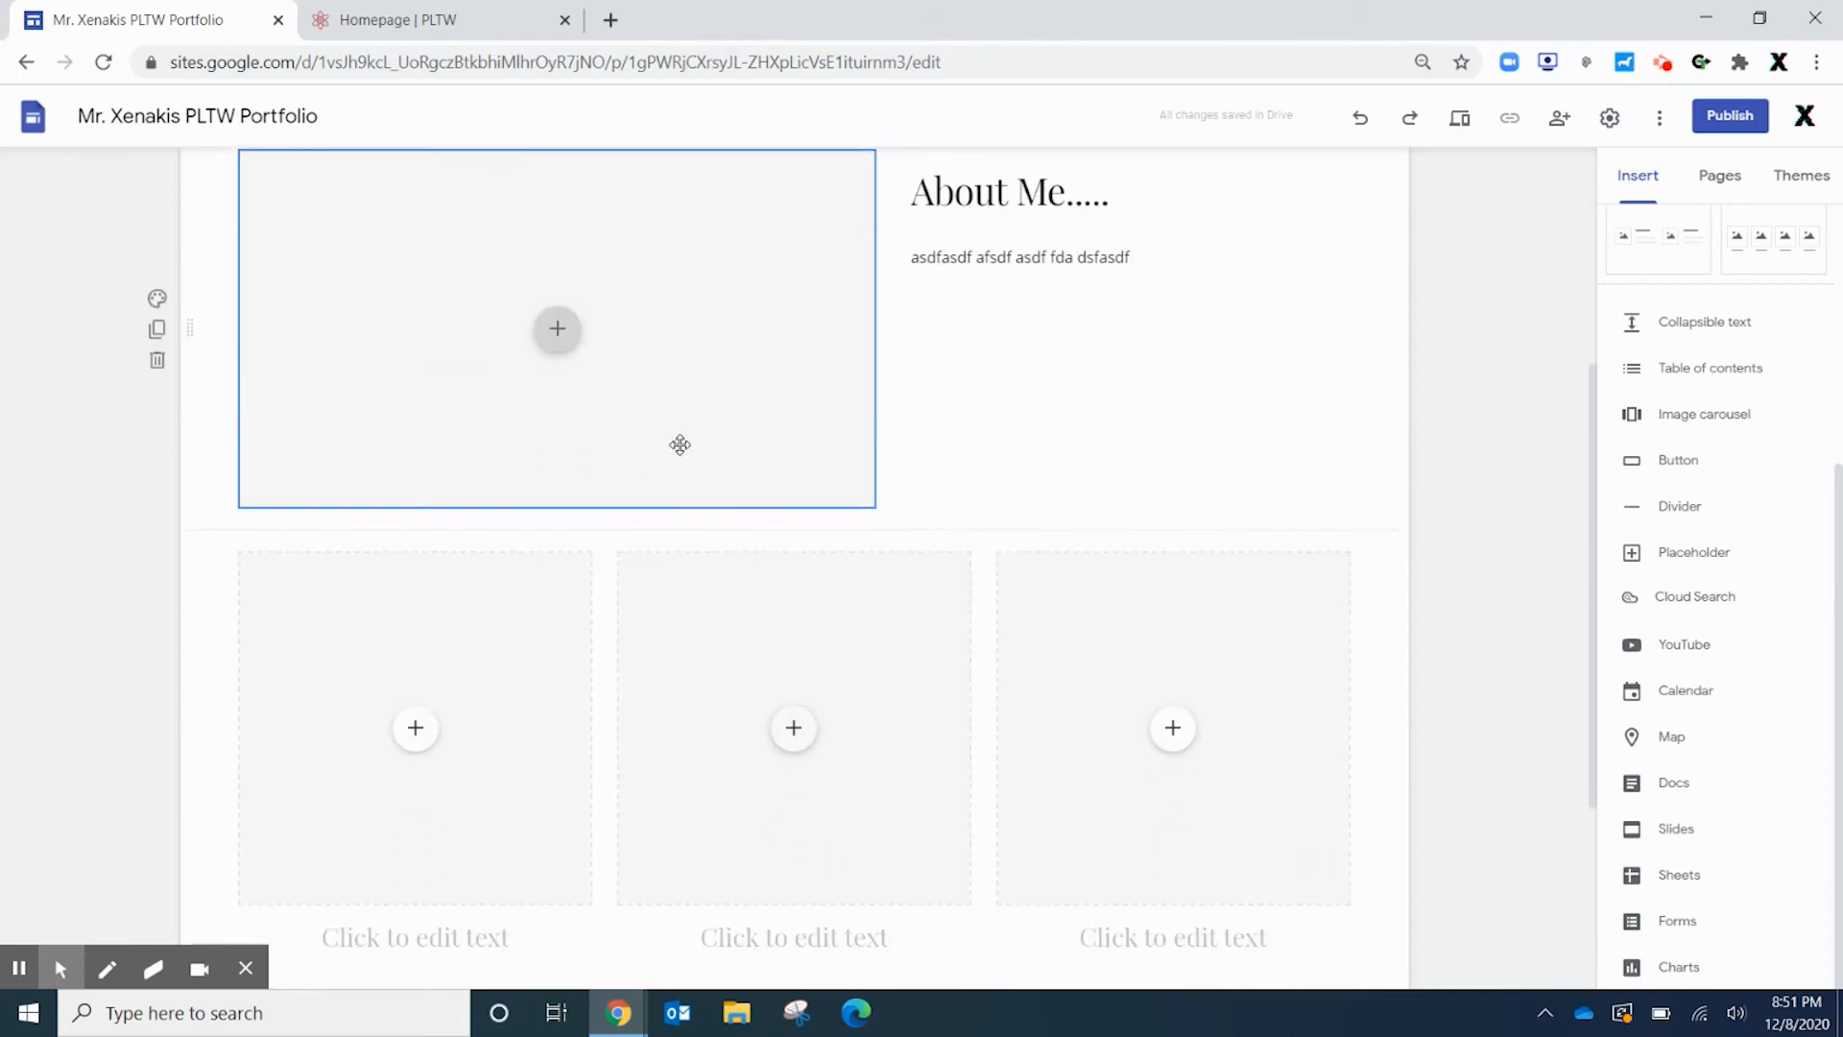
{"action": "scroll", "coordinate": [678, 441], "scroll_direction": "up", "scroll_amount": 3}
{"action": "scroll", "coordinate": [1075, 600], "scroll_direction": "down", "scroll_amount": 6}
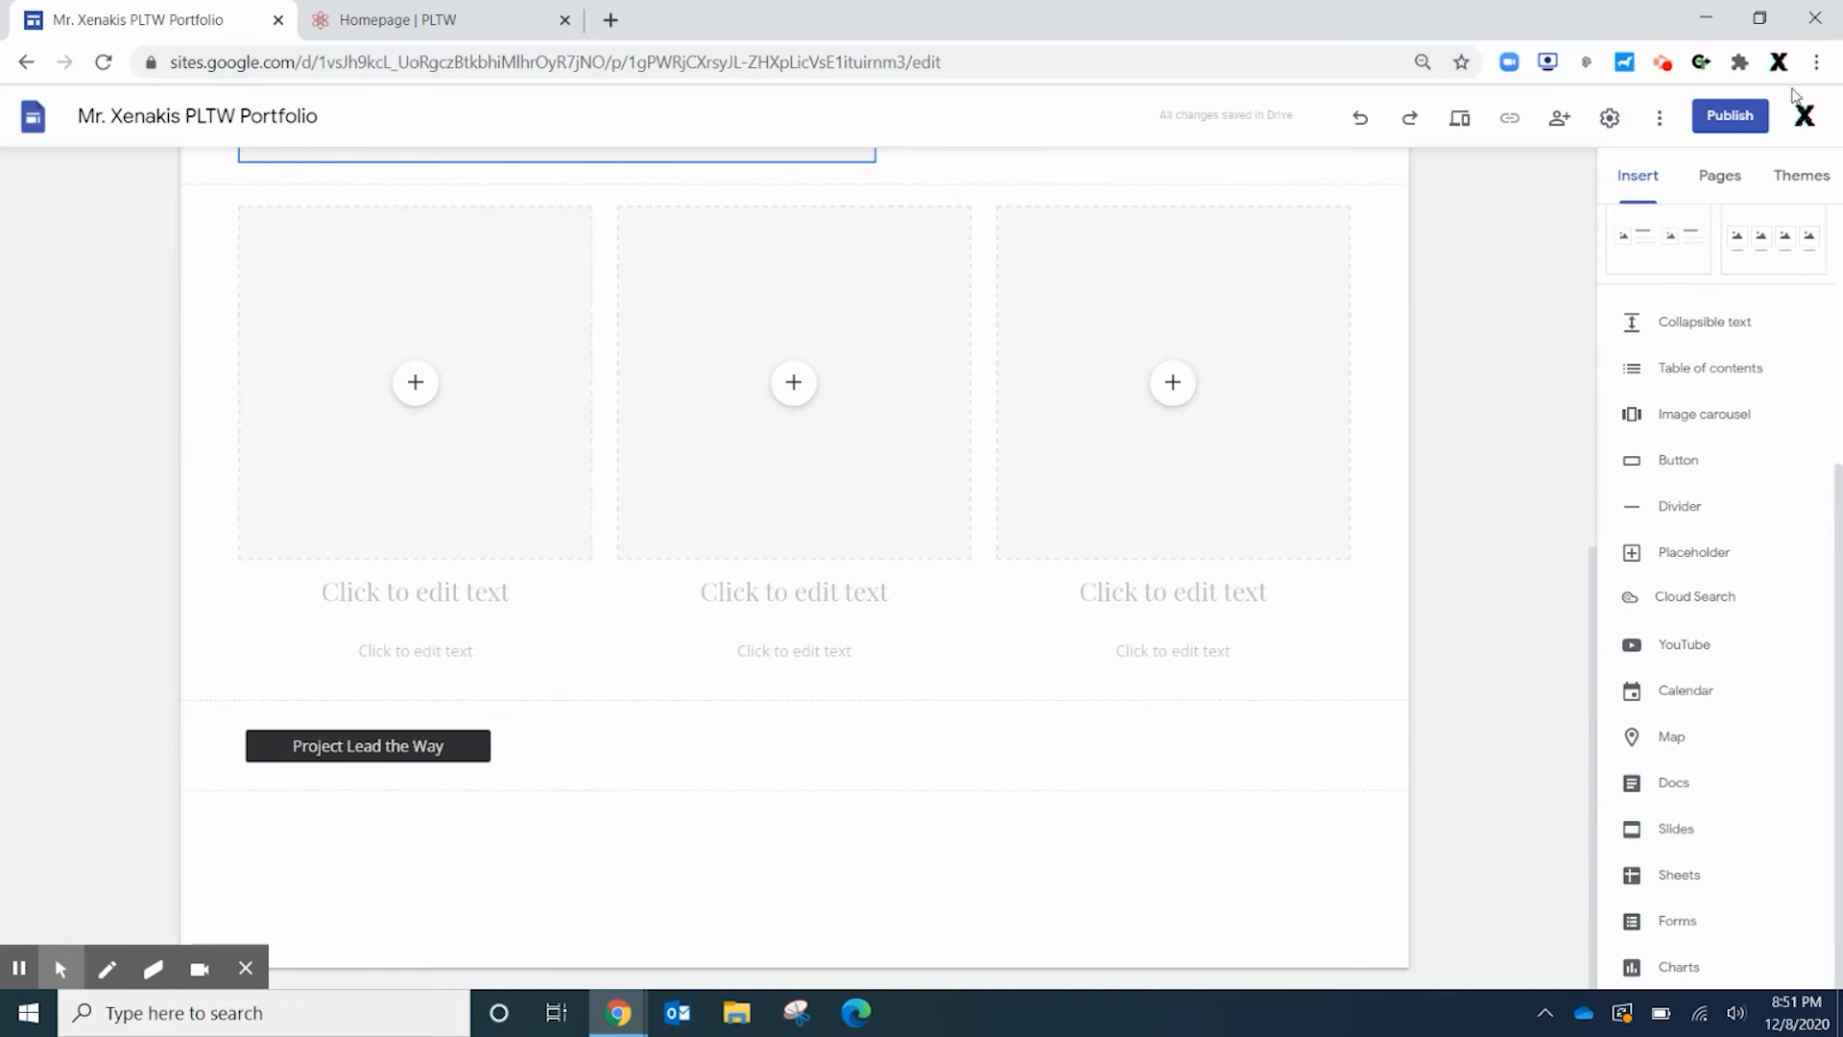
{"action": "left_click", "coordinate": [1460, 130]}
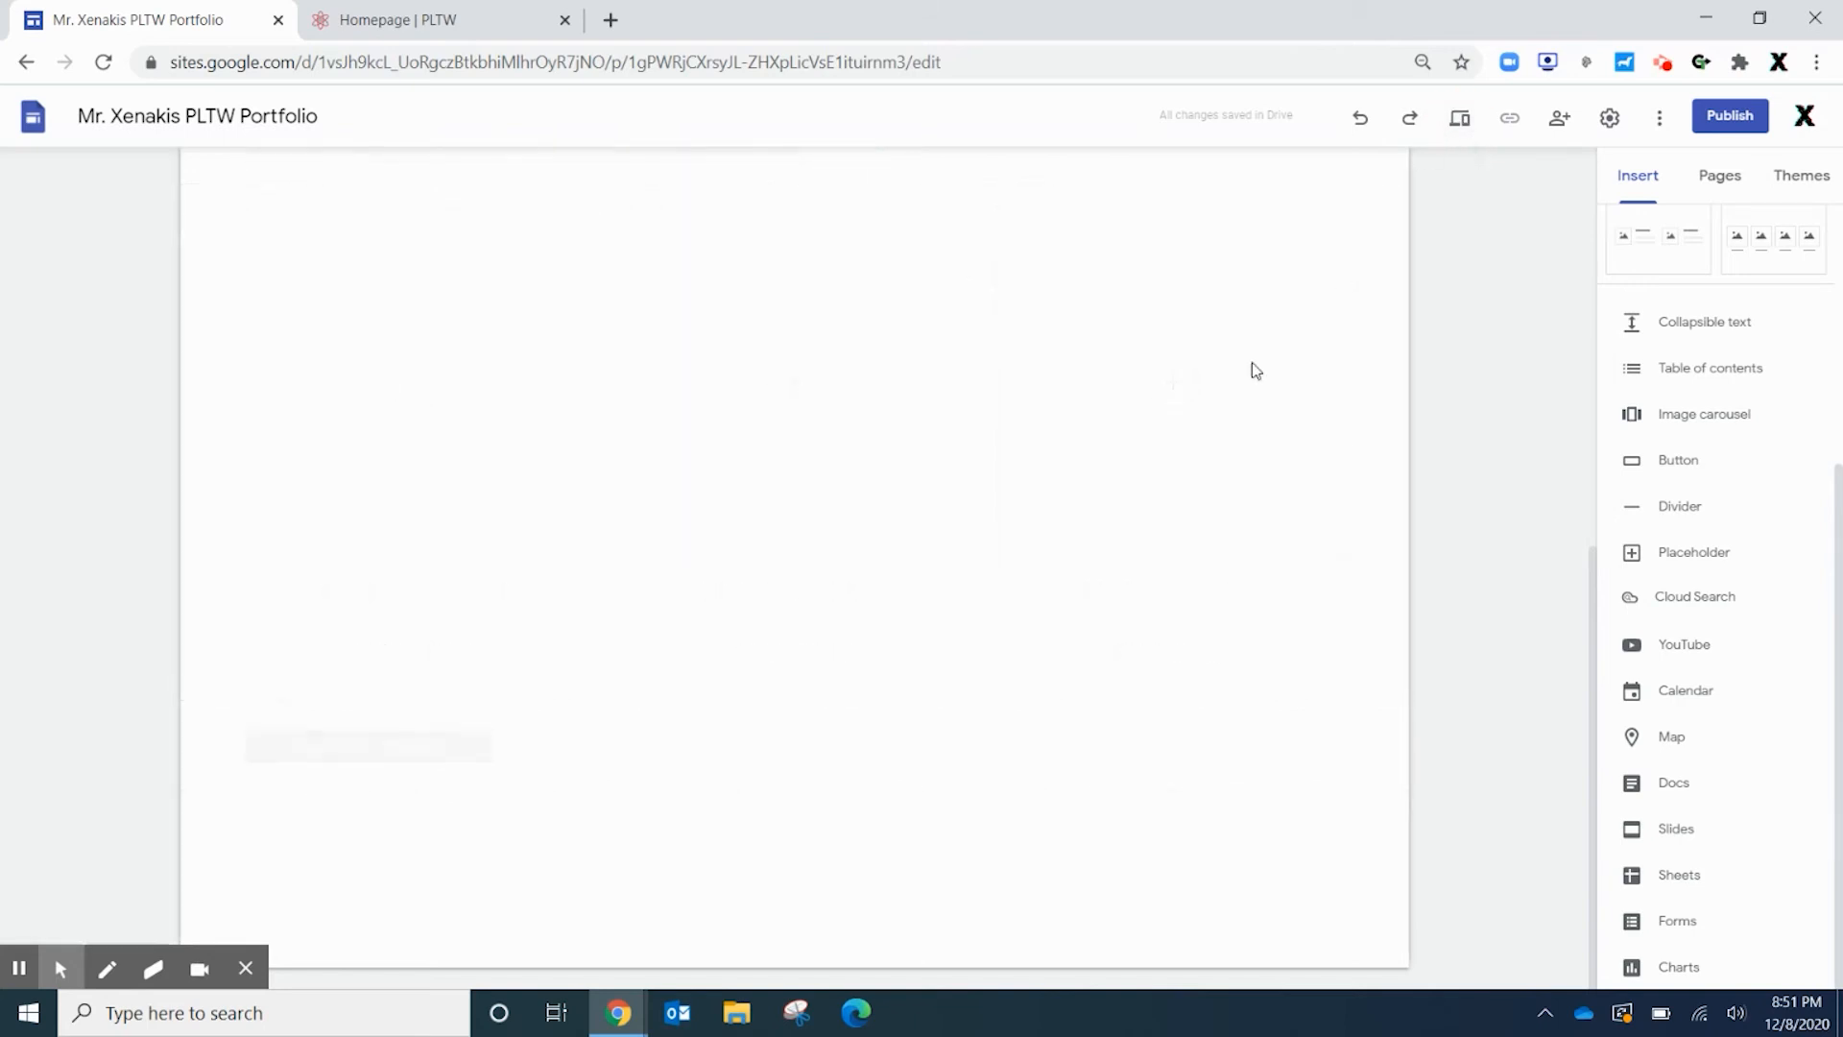
In preview, confirm the PLTW button opens pltw.org, then close the opened tabs
{"action": "scroll", "coordinate": [1409, 568], "scroll_direction": "down", "scroll_amount": 5}
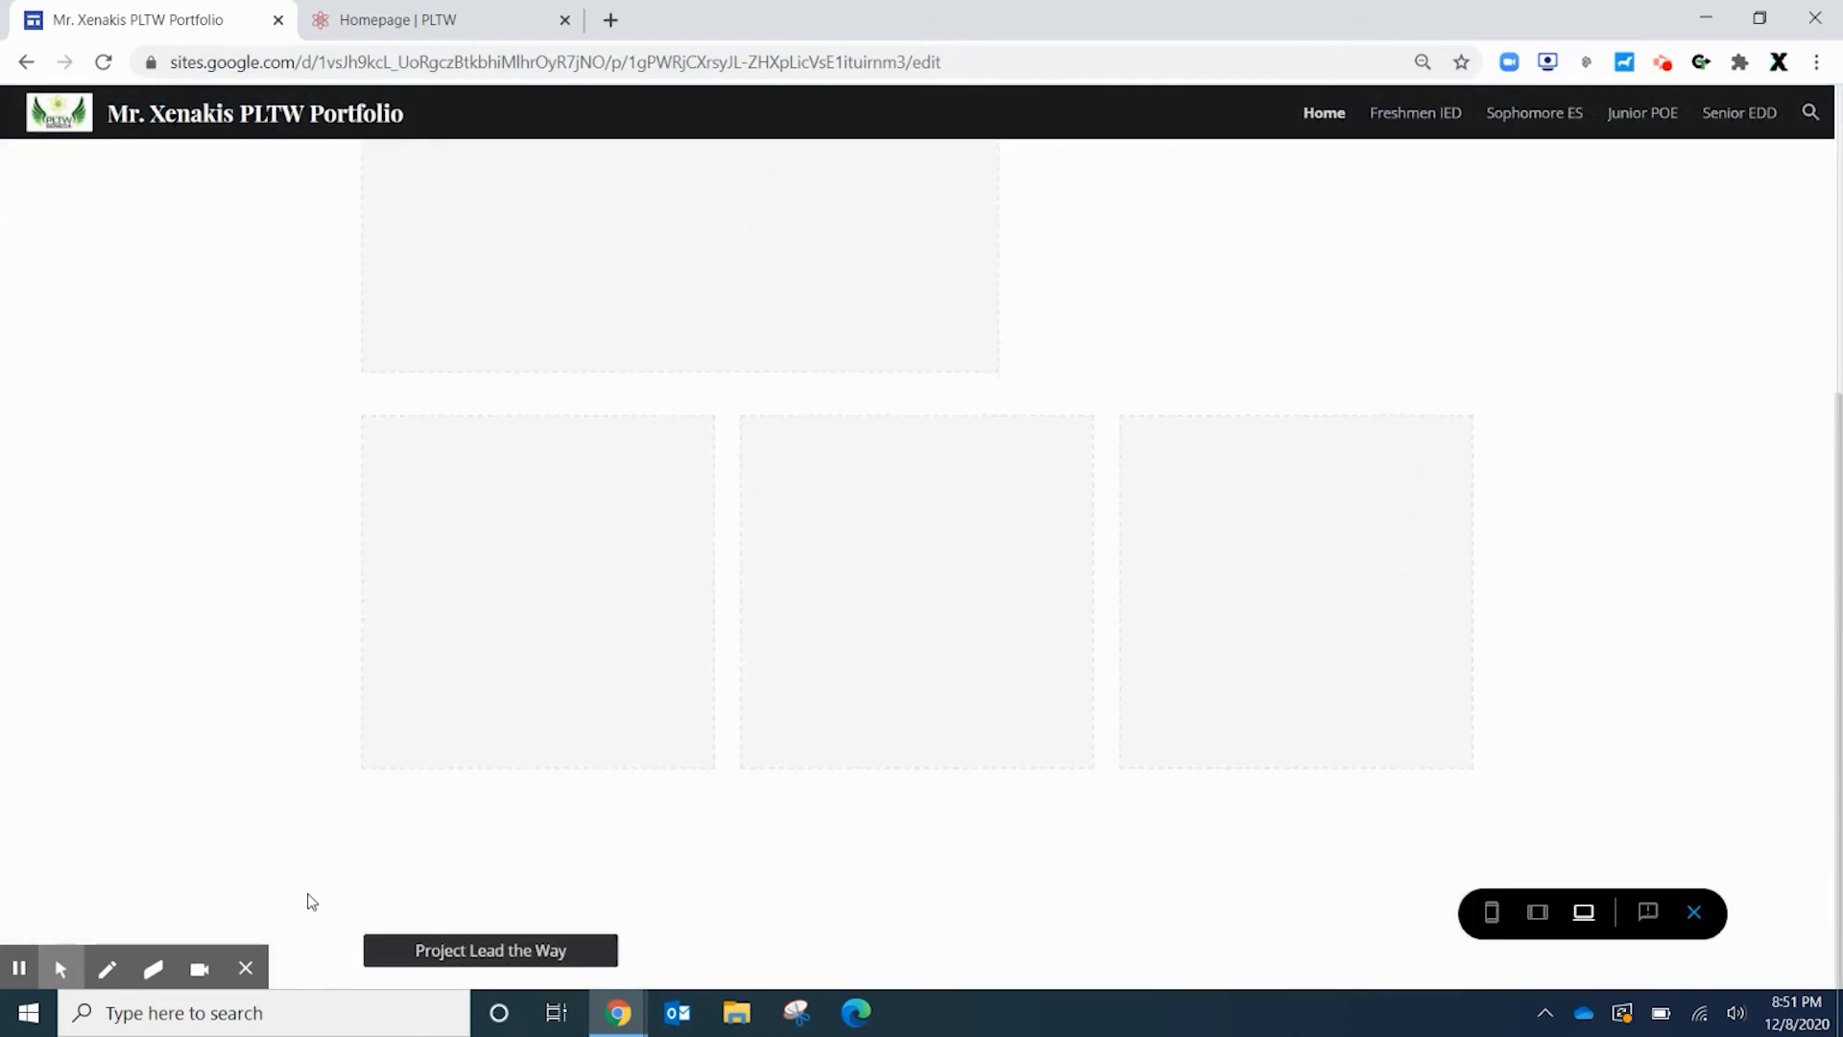
{"action": "left_click", "coordinate": [446, 952]}
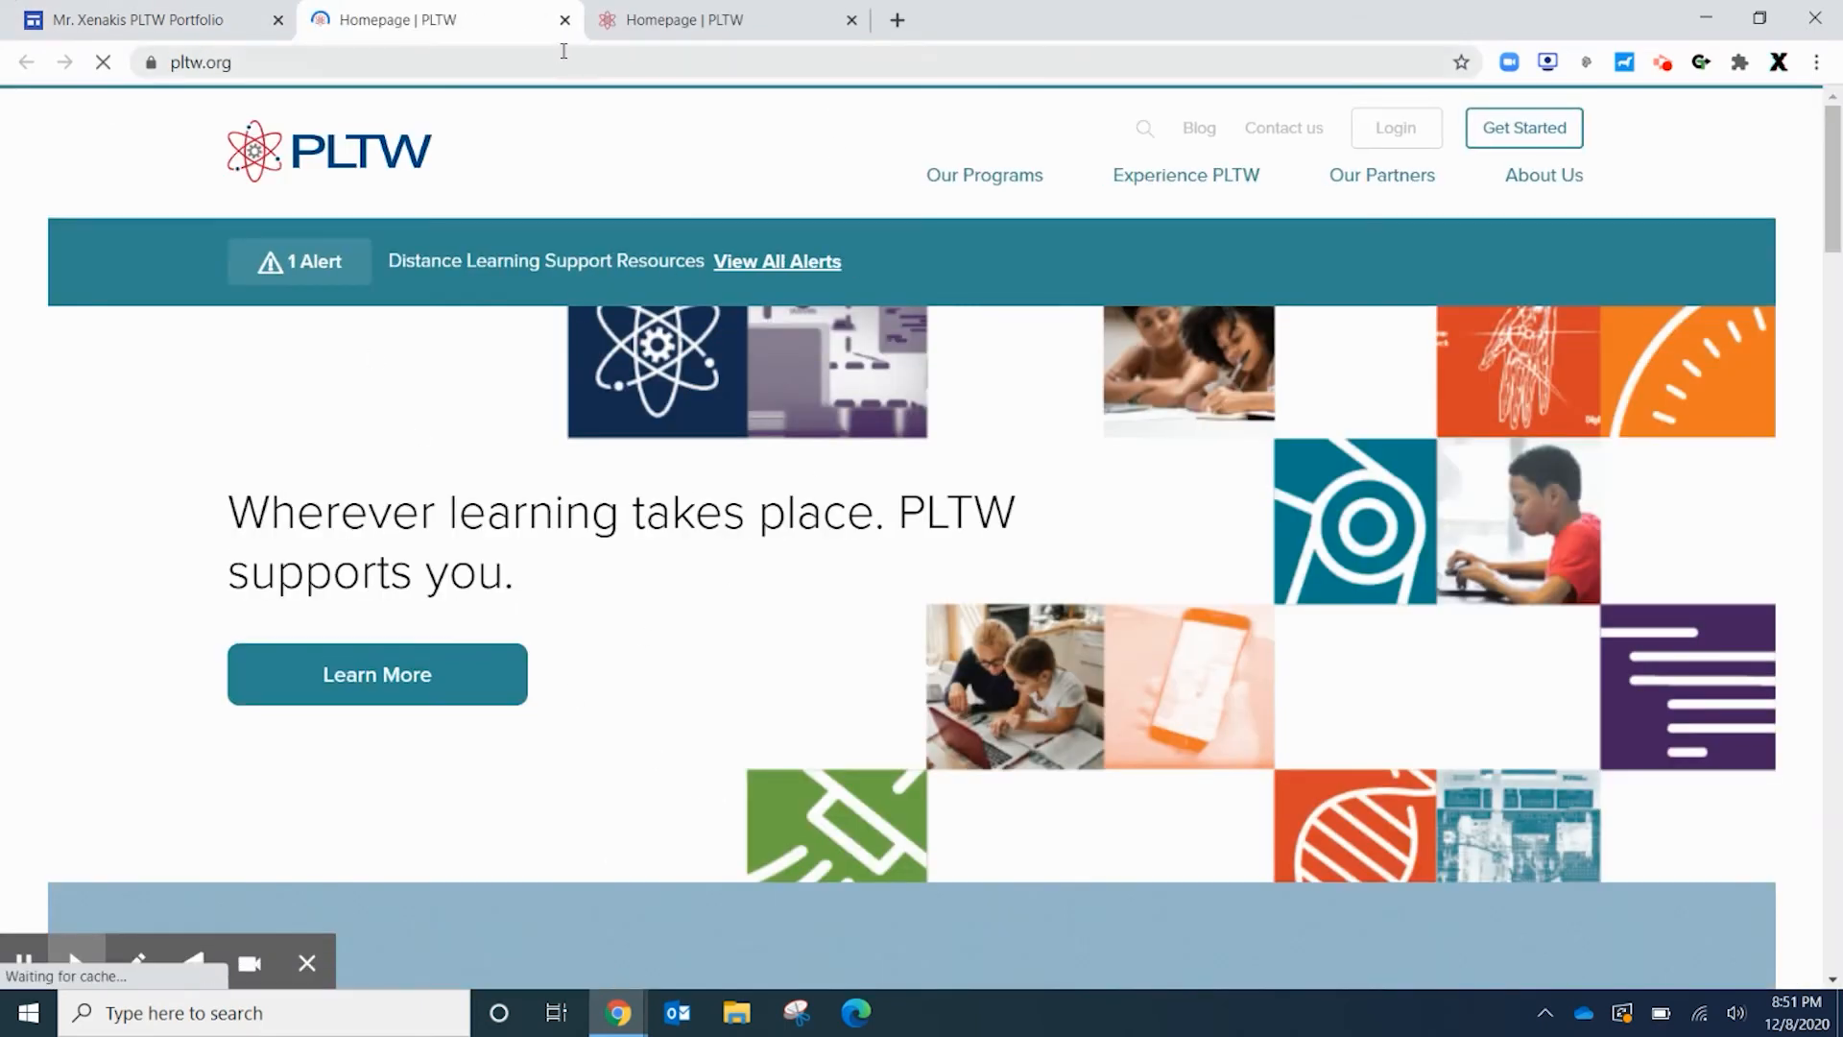
{"action": "left_click", "coordinate": [565, 20]}
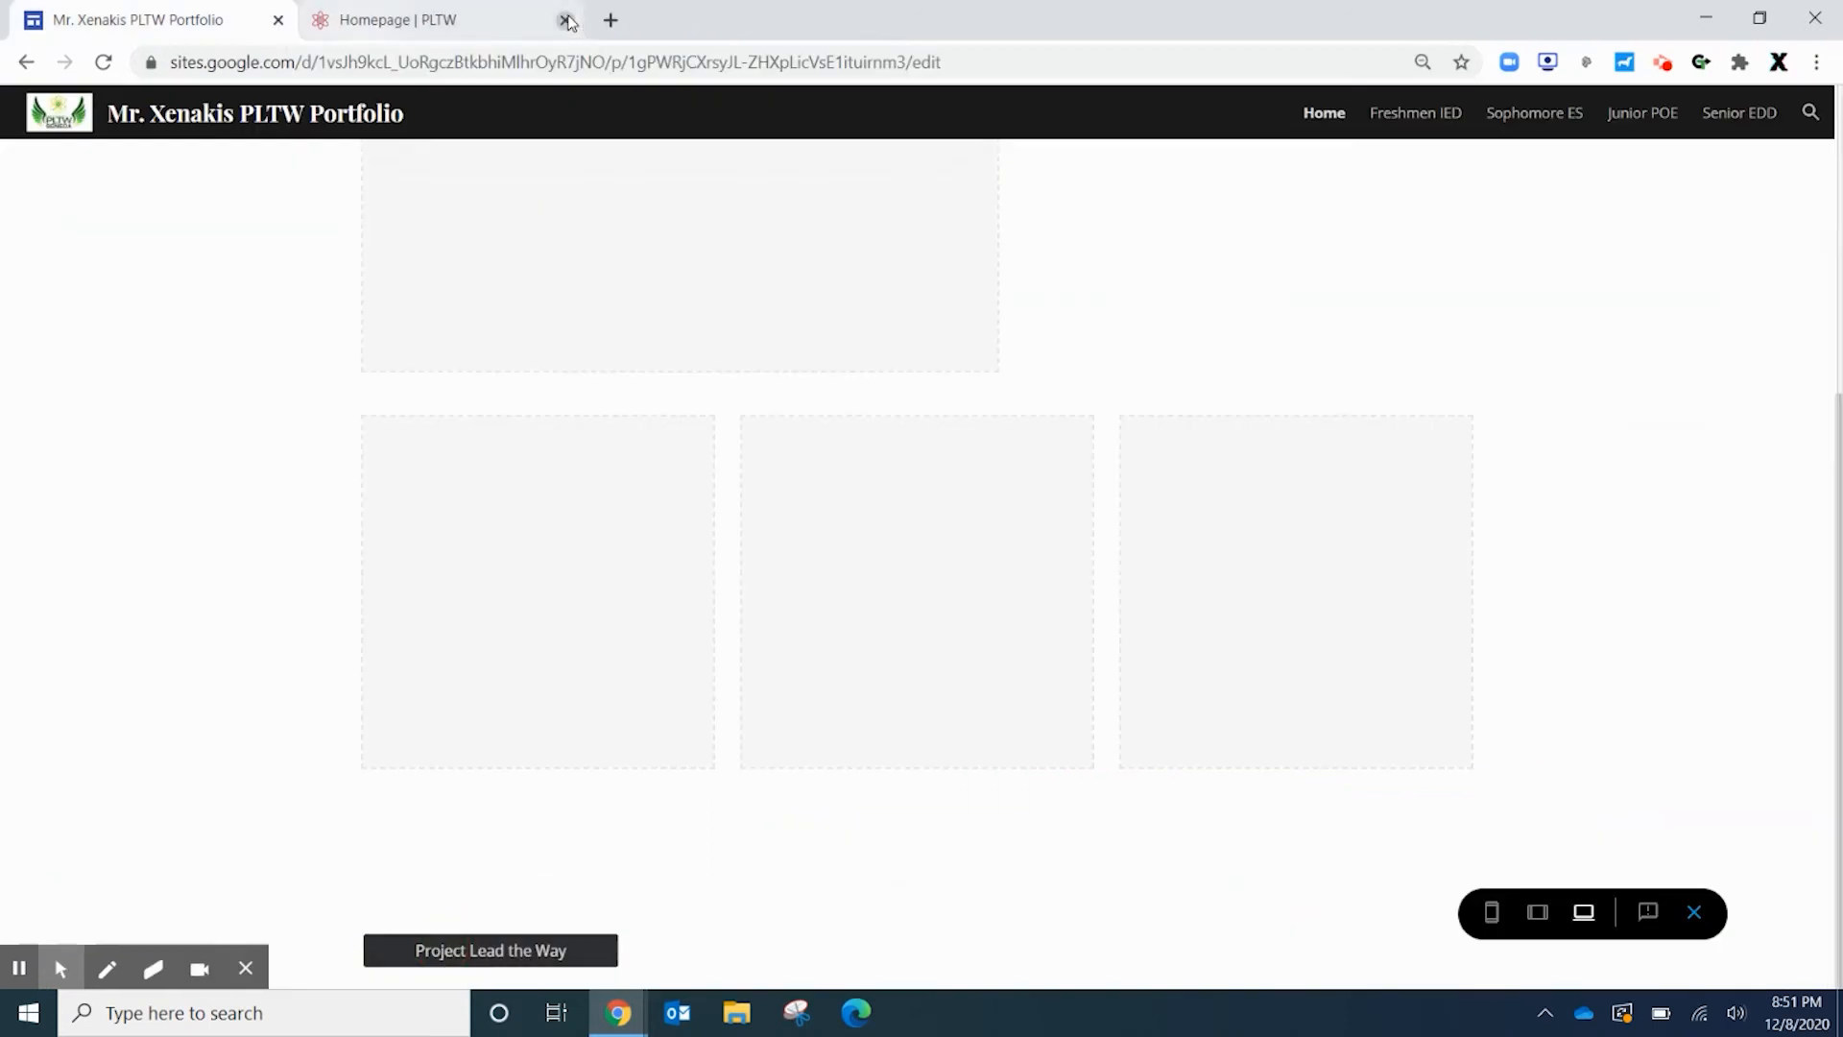
{"action": "left_click", "coordinate": [565, 20]}
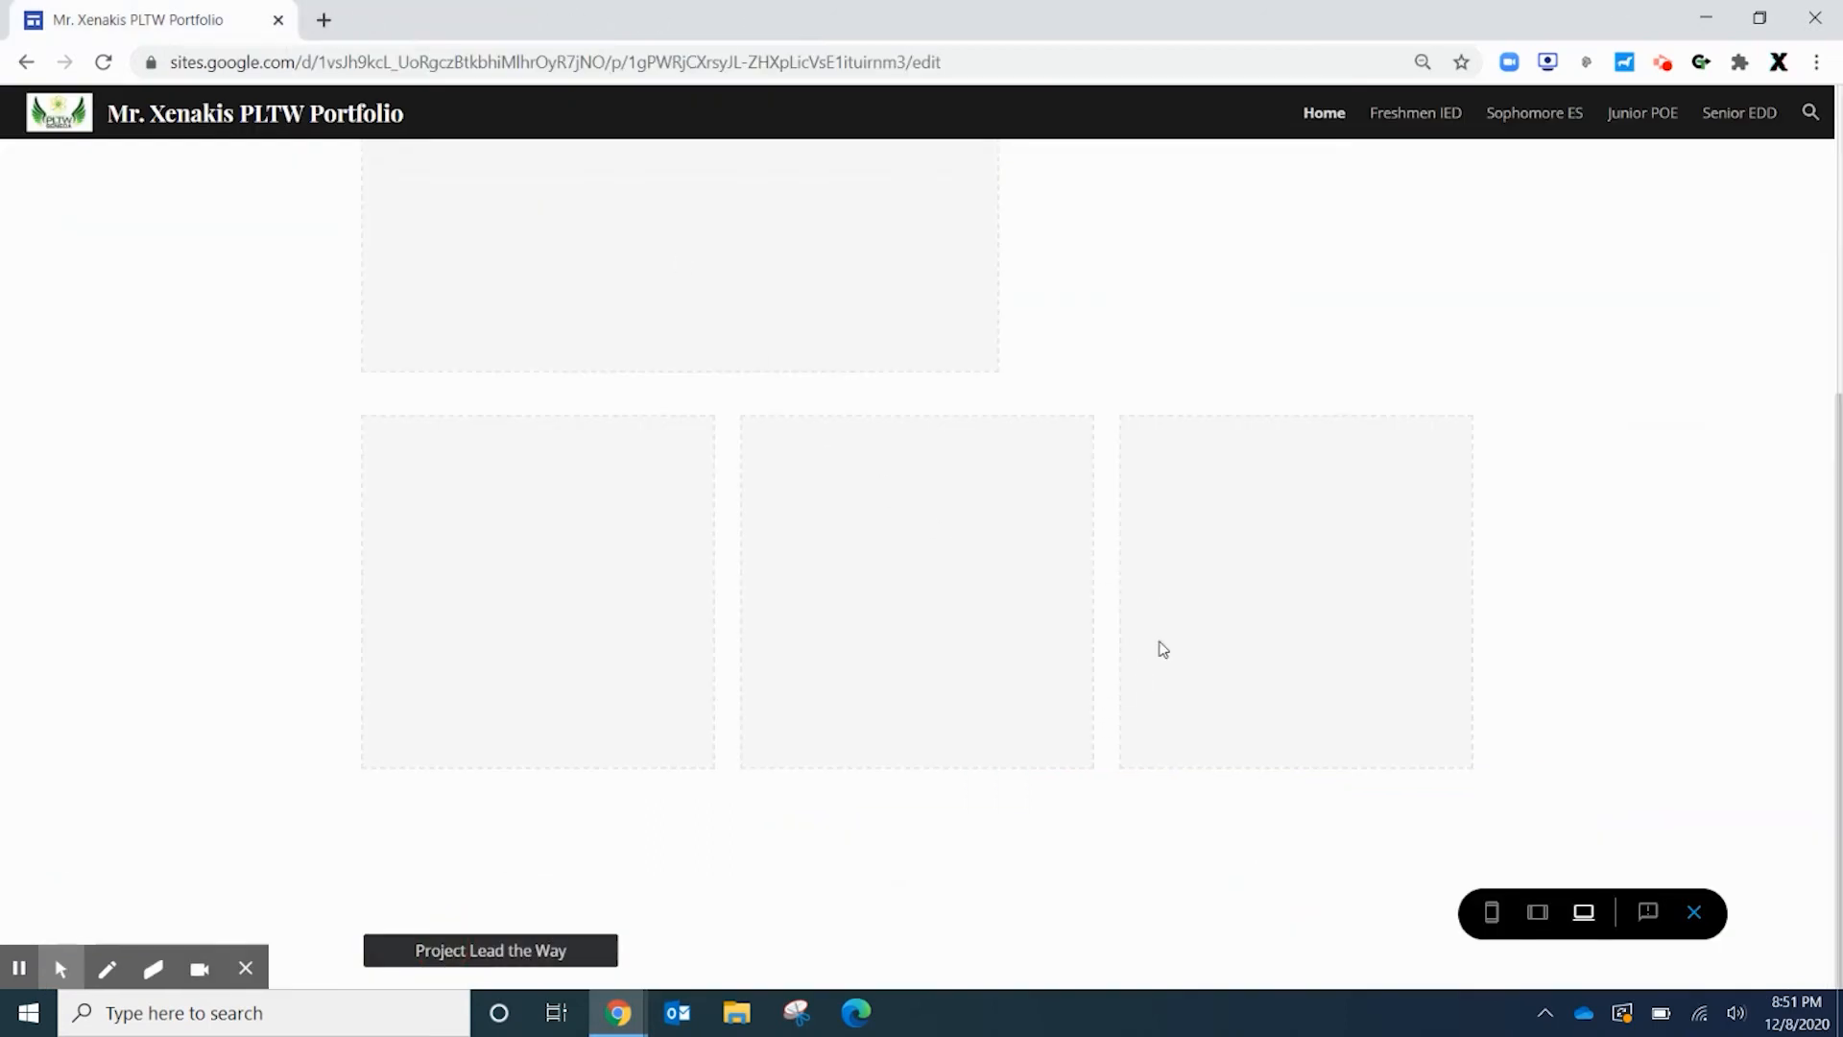
{"action": "scroll", "coordinate": [675, 343], "scroll_direction": "up", "scroll_amount": 5}
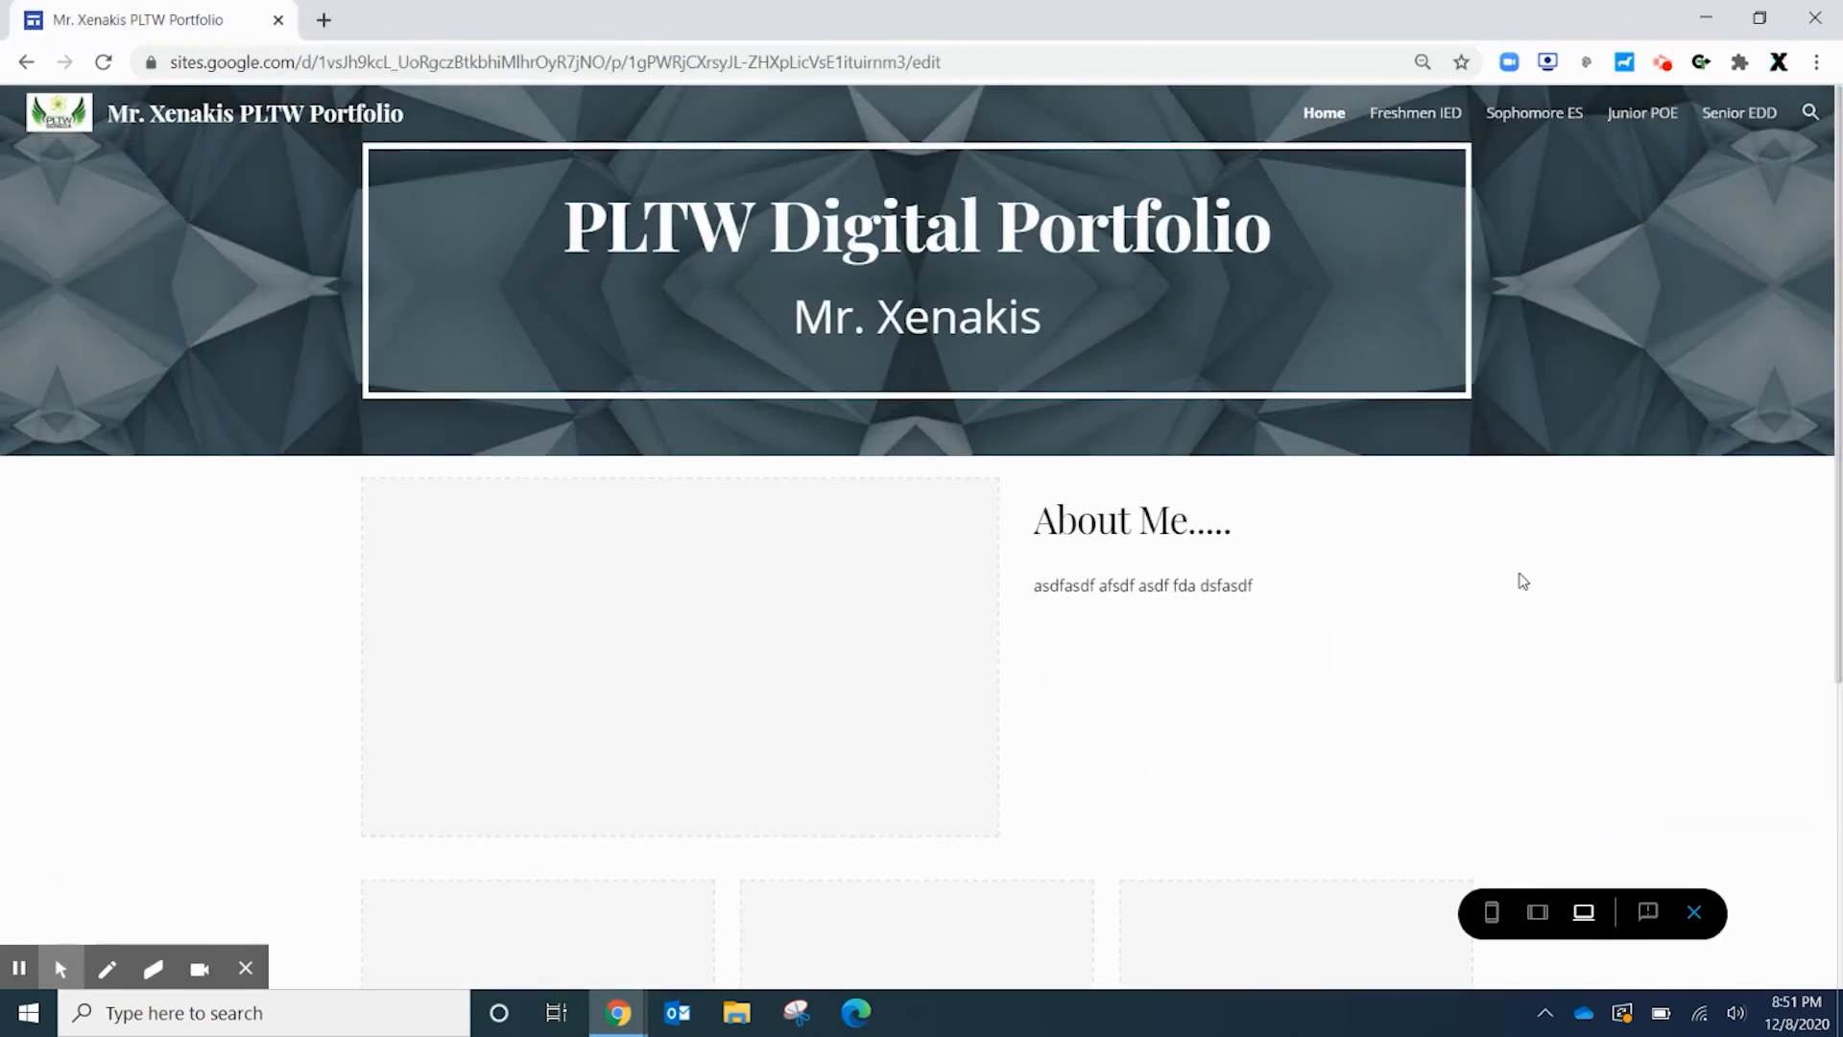
Preview the site at tablet and phone sizes, then exit back to the editor
{"action": "left_click", "coordinate": [1536, 915]}
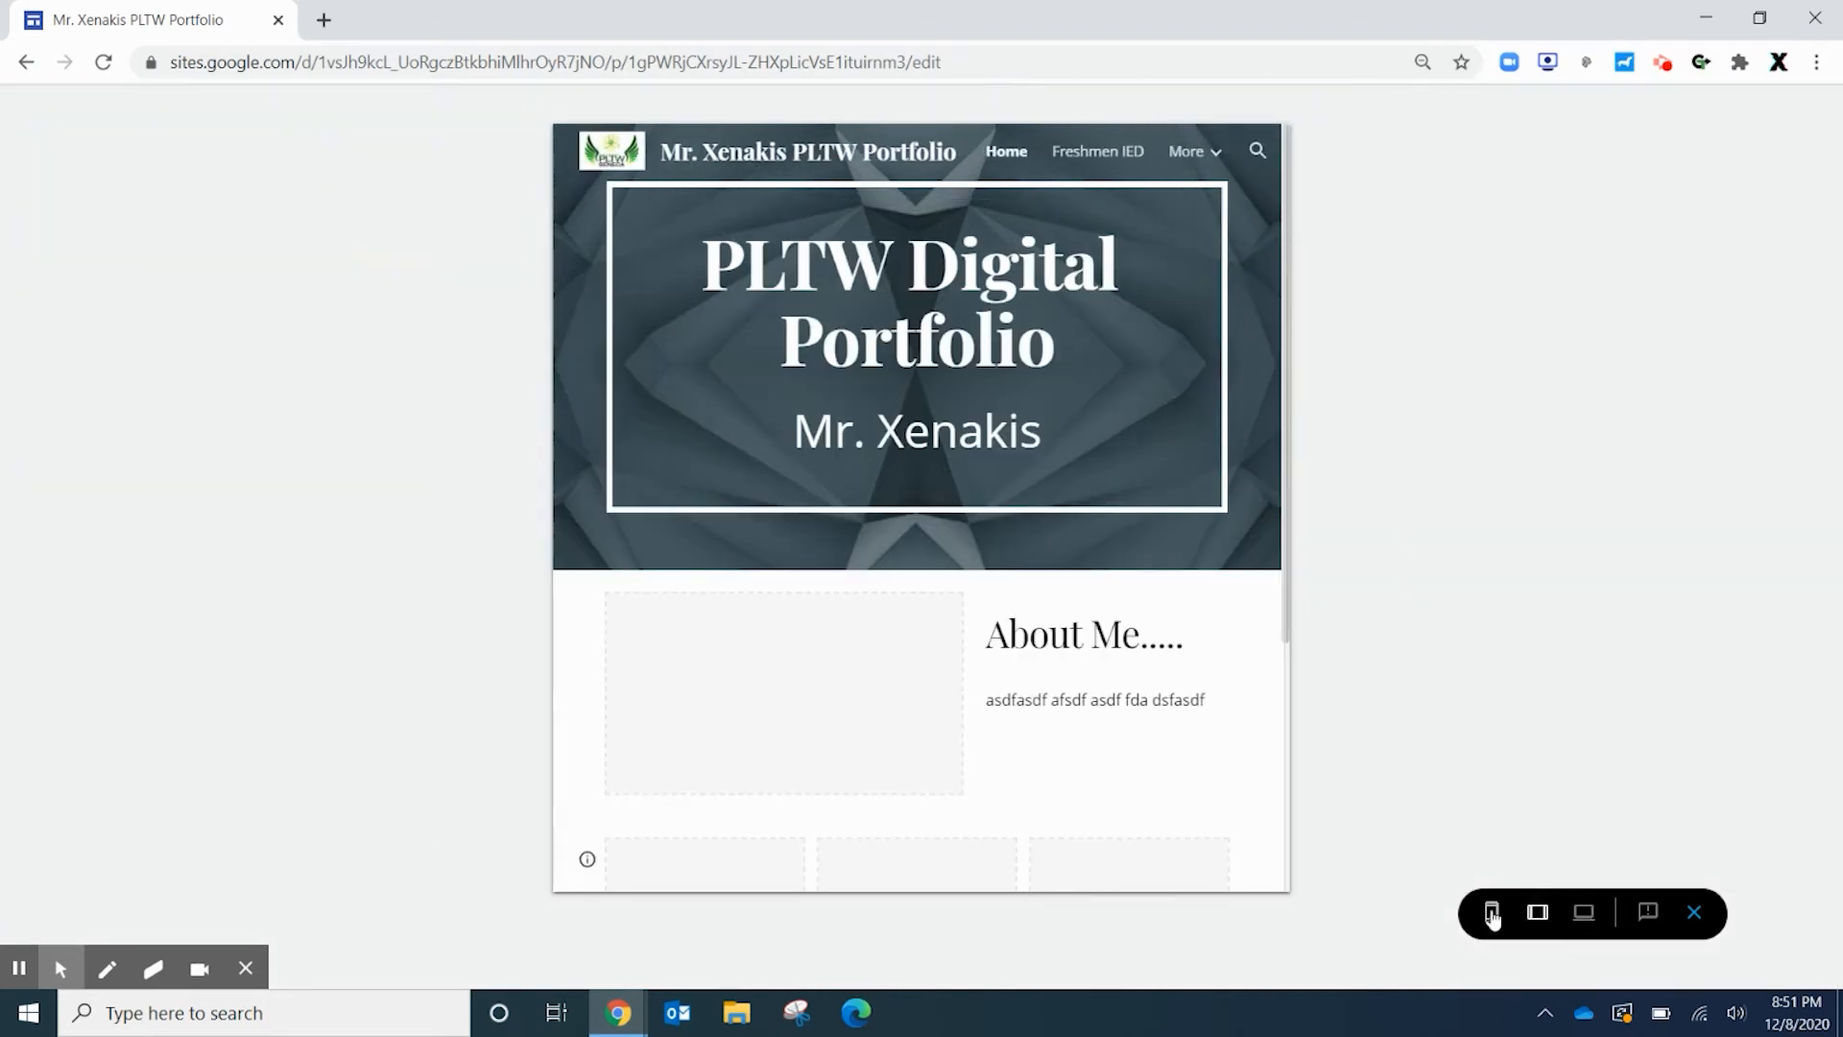
{"action": "left_click", "coordinate": [1492, 913]}
{"action": "scroll", "coordinate": [951, 540], "scroll_direction": "down", "scroll_amount": 8}
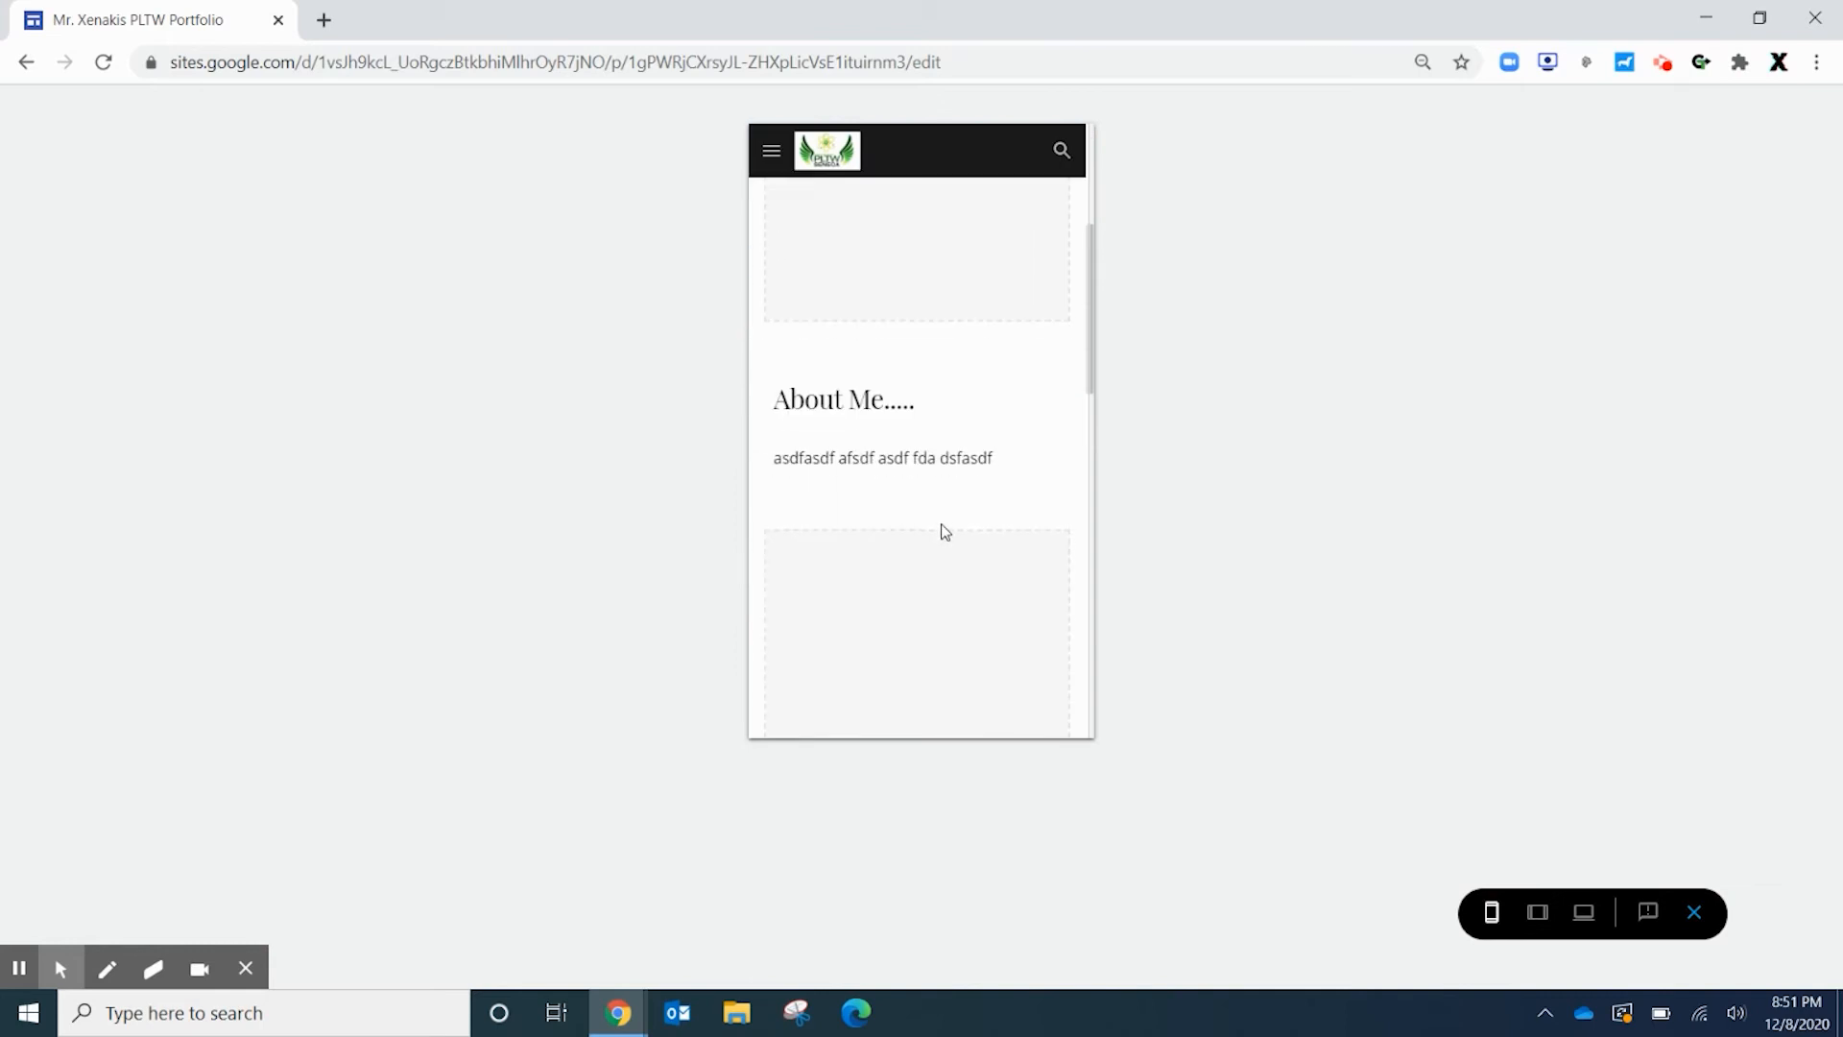
{"action": "scroll", "coordinate": [945, 531], "scroll_direction": "up", "scroll_amount": 10}
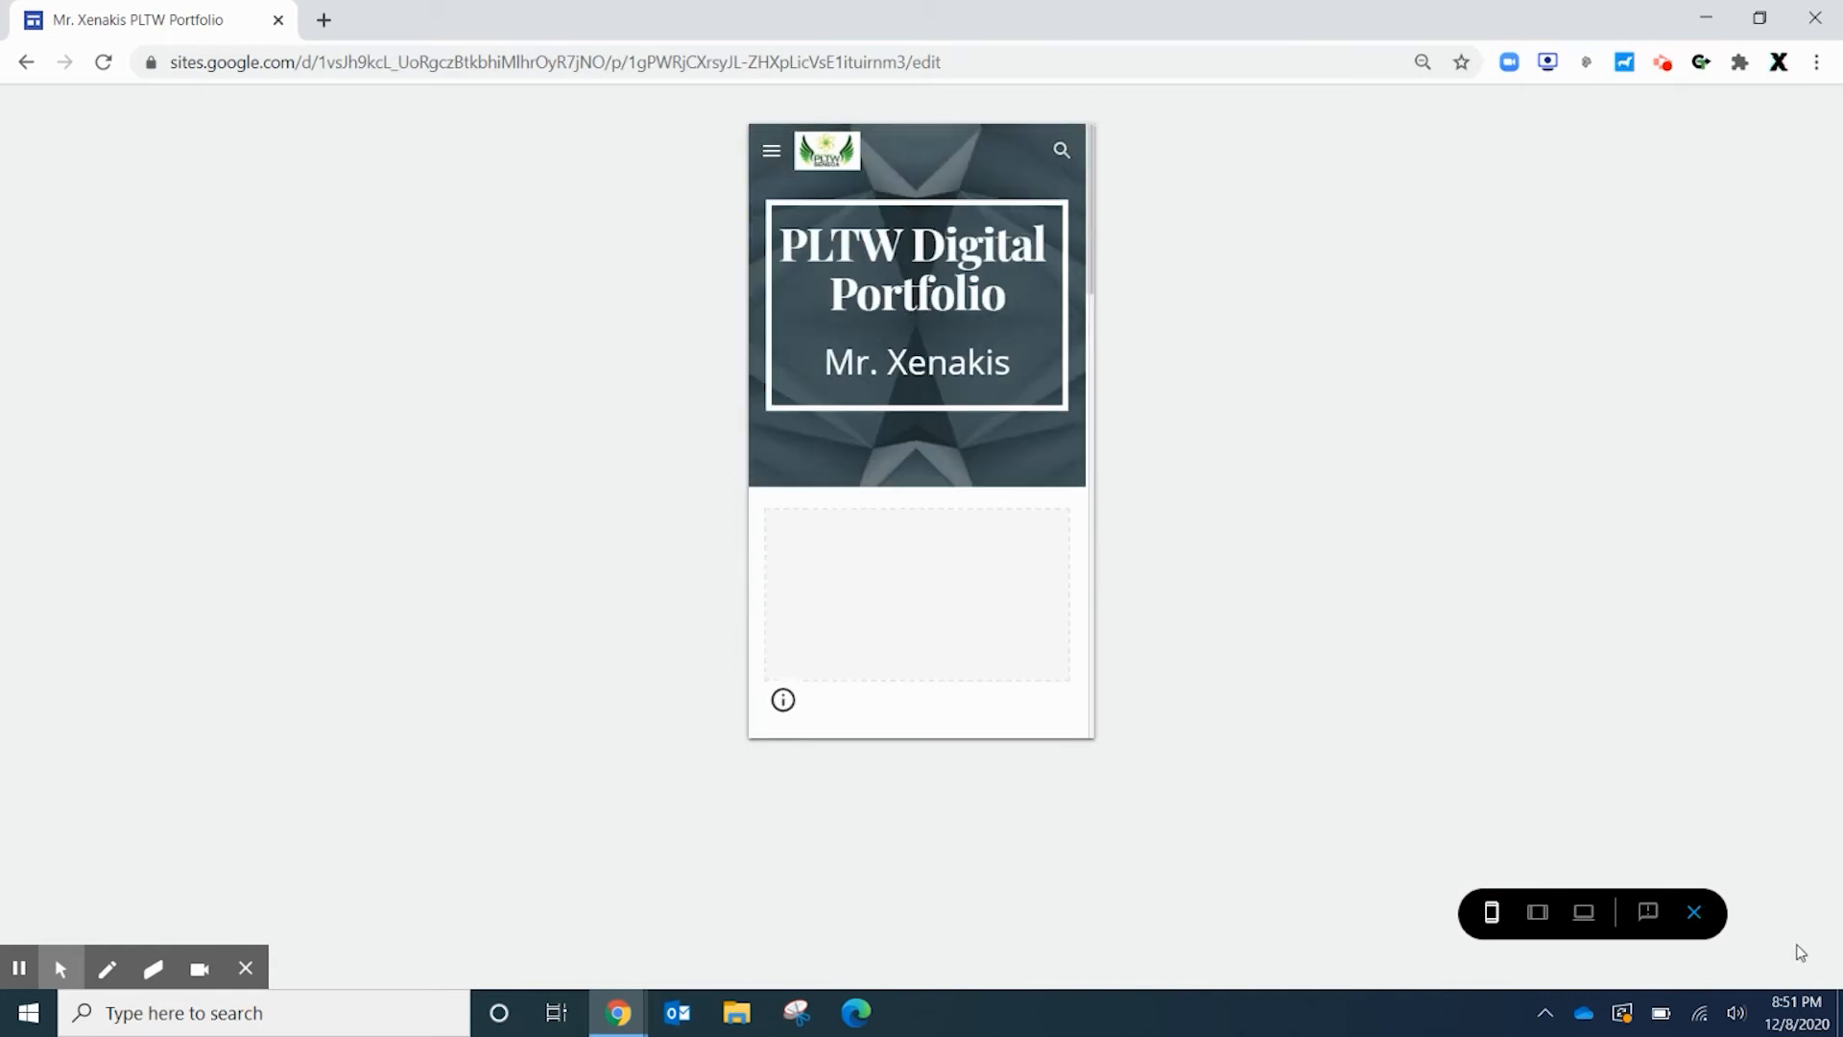
{"action": "key", "text": "Escape"}
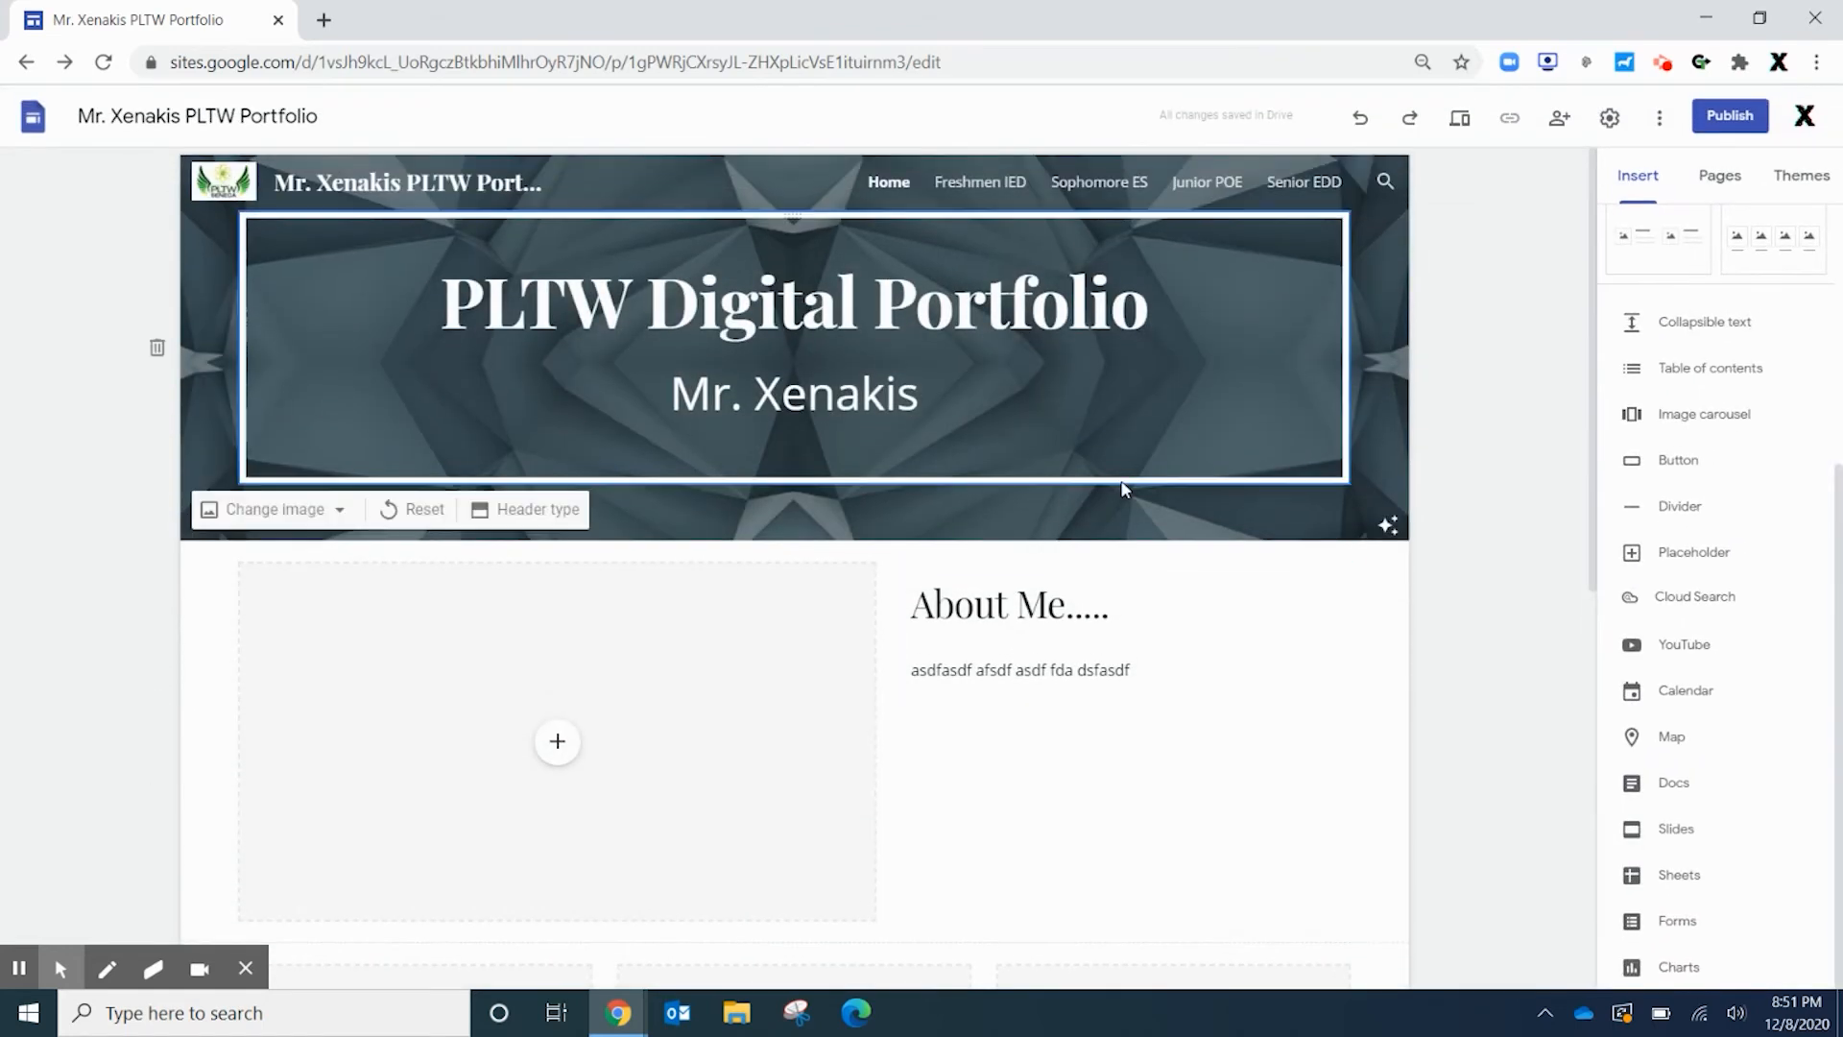
Look over the Home page, then show the Pages panel with Home and the four course pages
{"action": "scroll", "coordinate": [1114, 490], "scroll_direction": "down", "scroll_amount": 3}
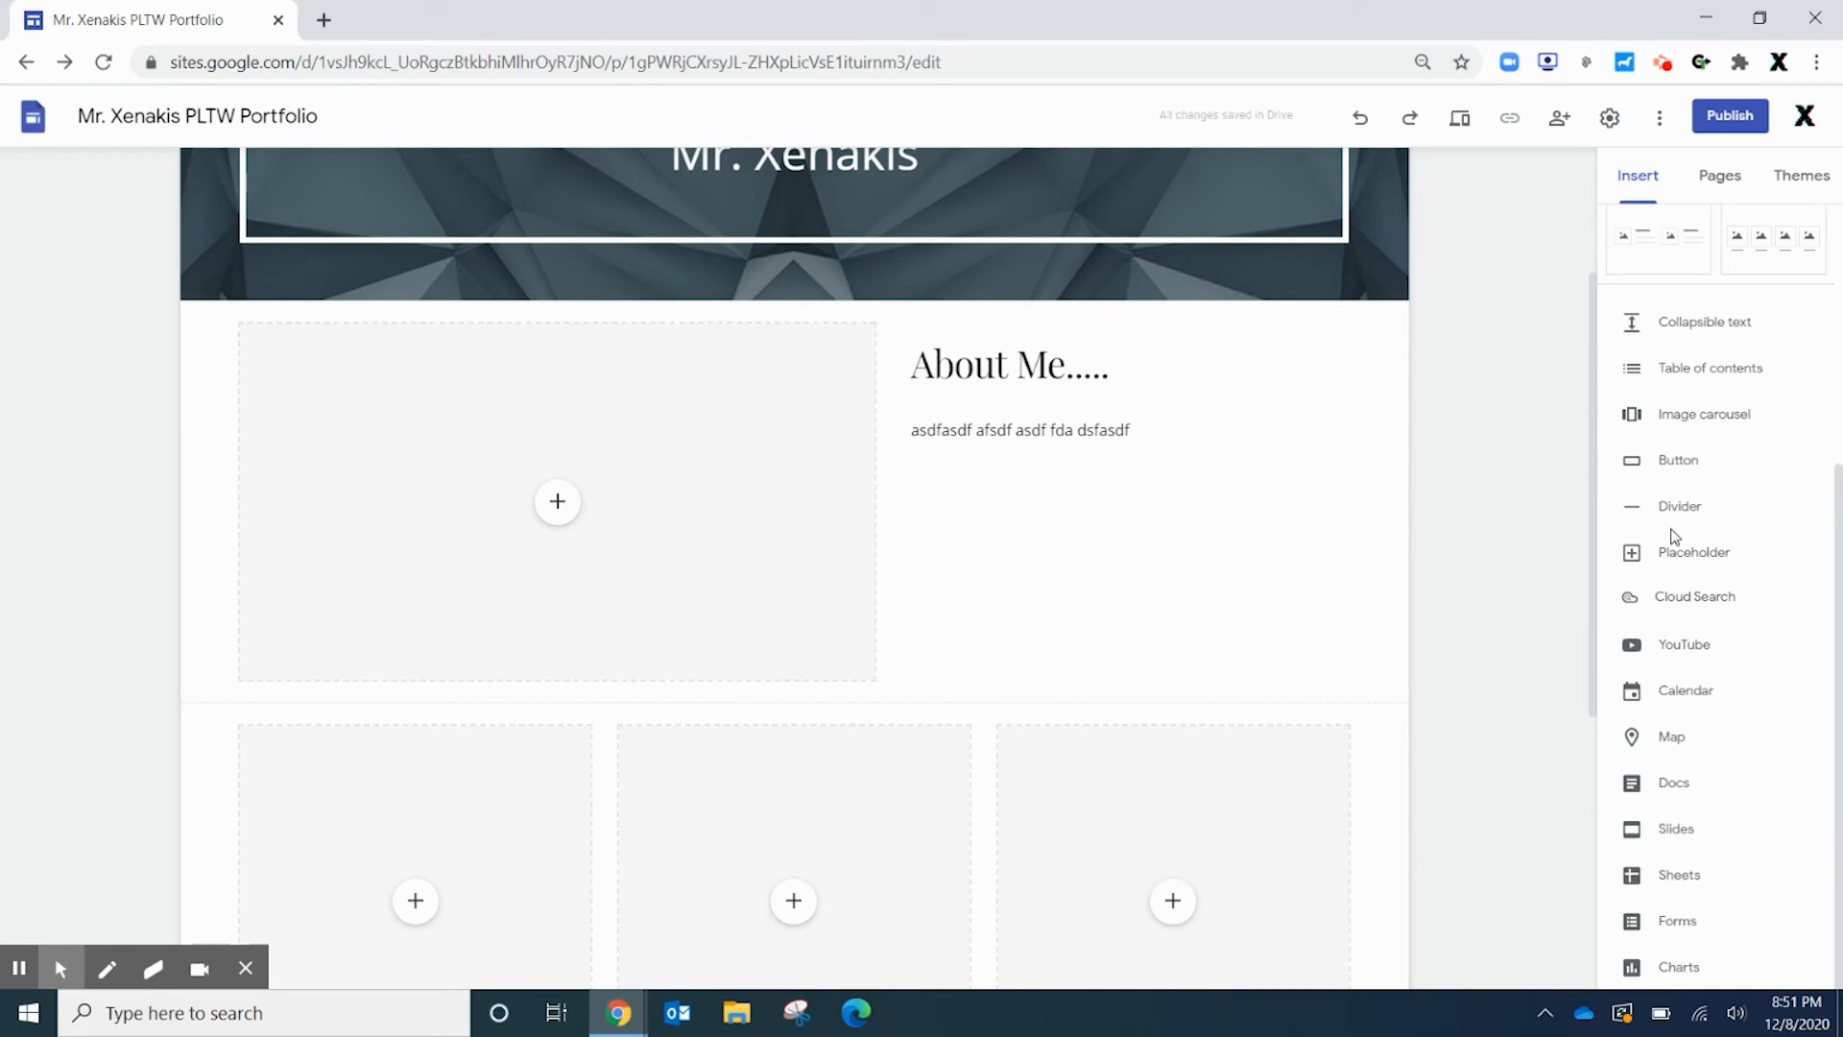
{"action": "scroll", "coordinate": [1630, 547], "scroll_direction": "up", "scroll_amount": 4}
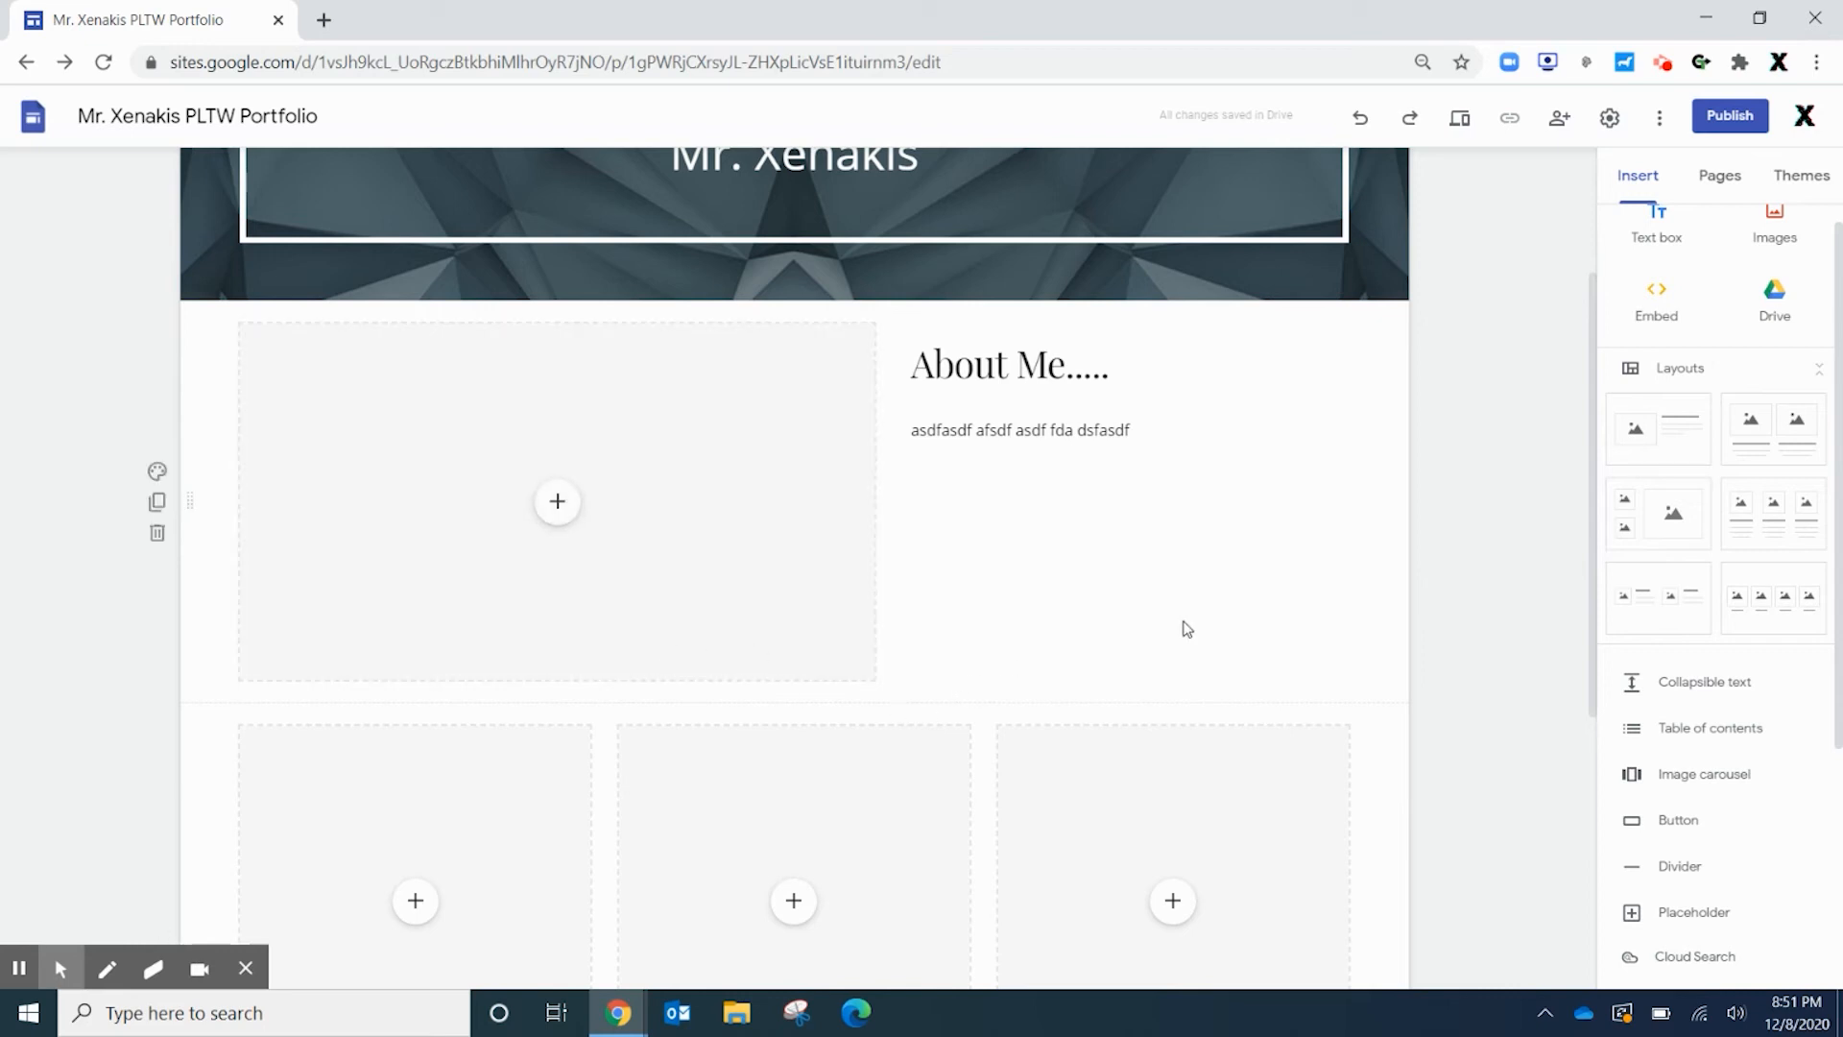
{"action": "scroll", "coordinate": [1180, 628], "scroll_direction": "down", "scroll_amount": 1}
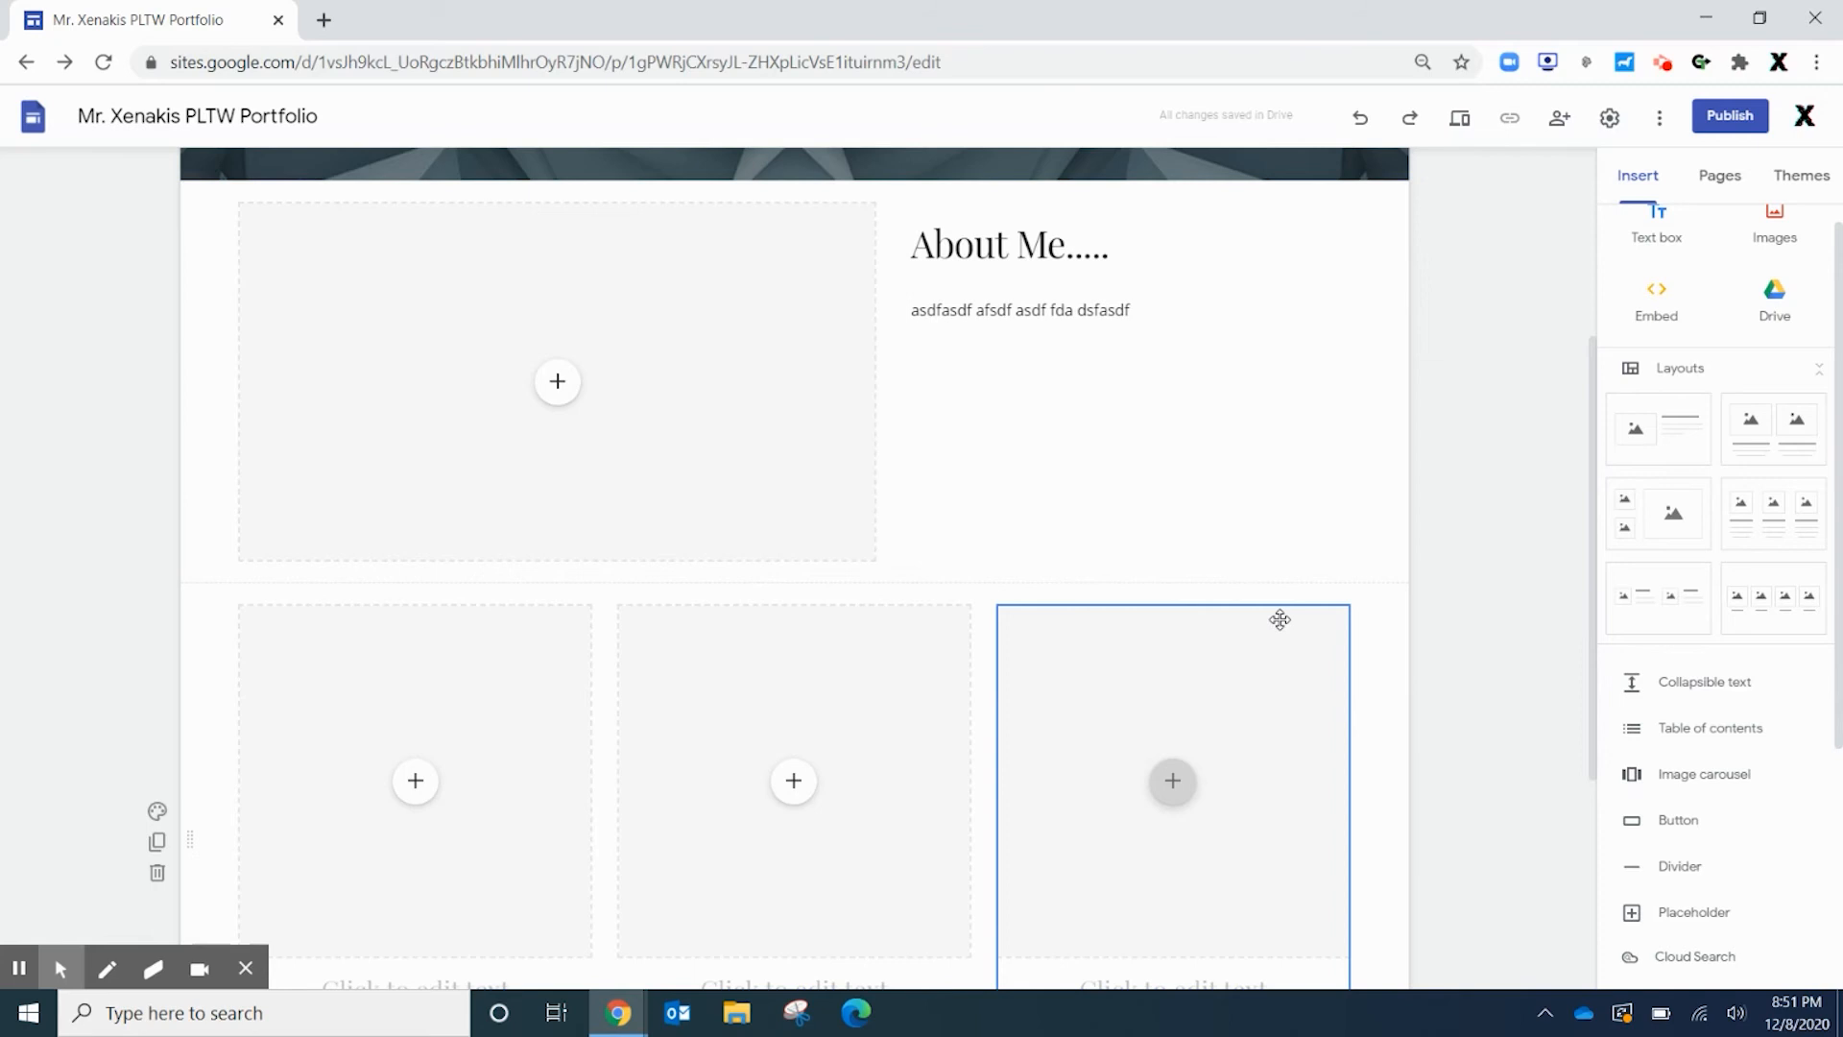
{"action": "scroll", "coordinate": [1280, 617], "scroll_direction": "up", "scroll_amount": 3}
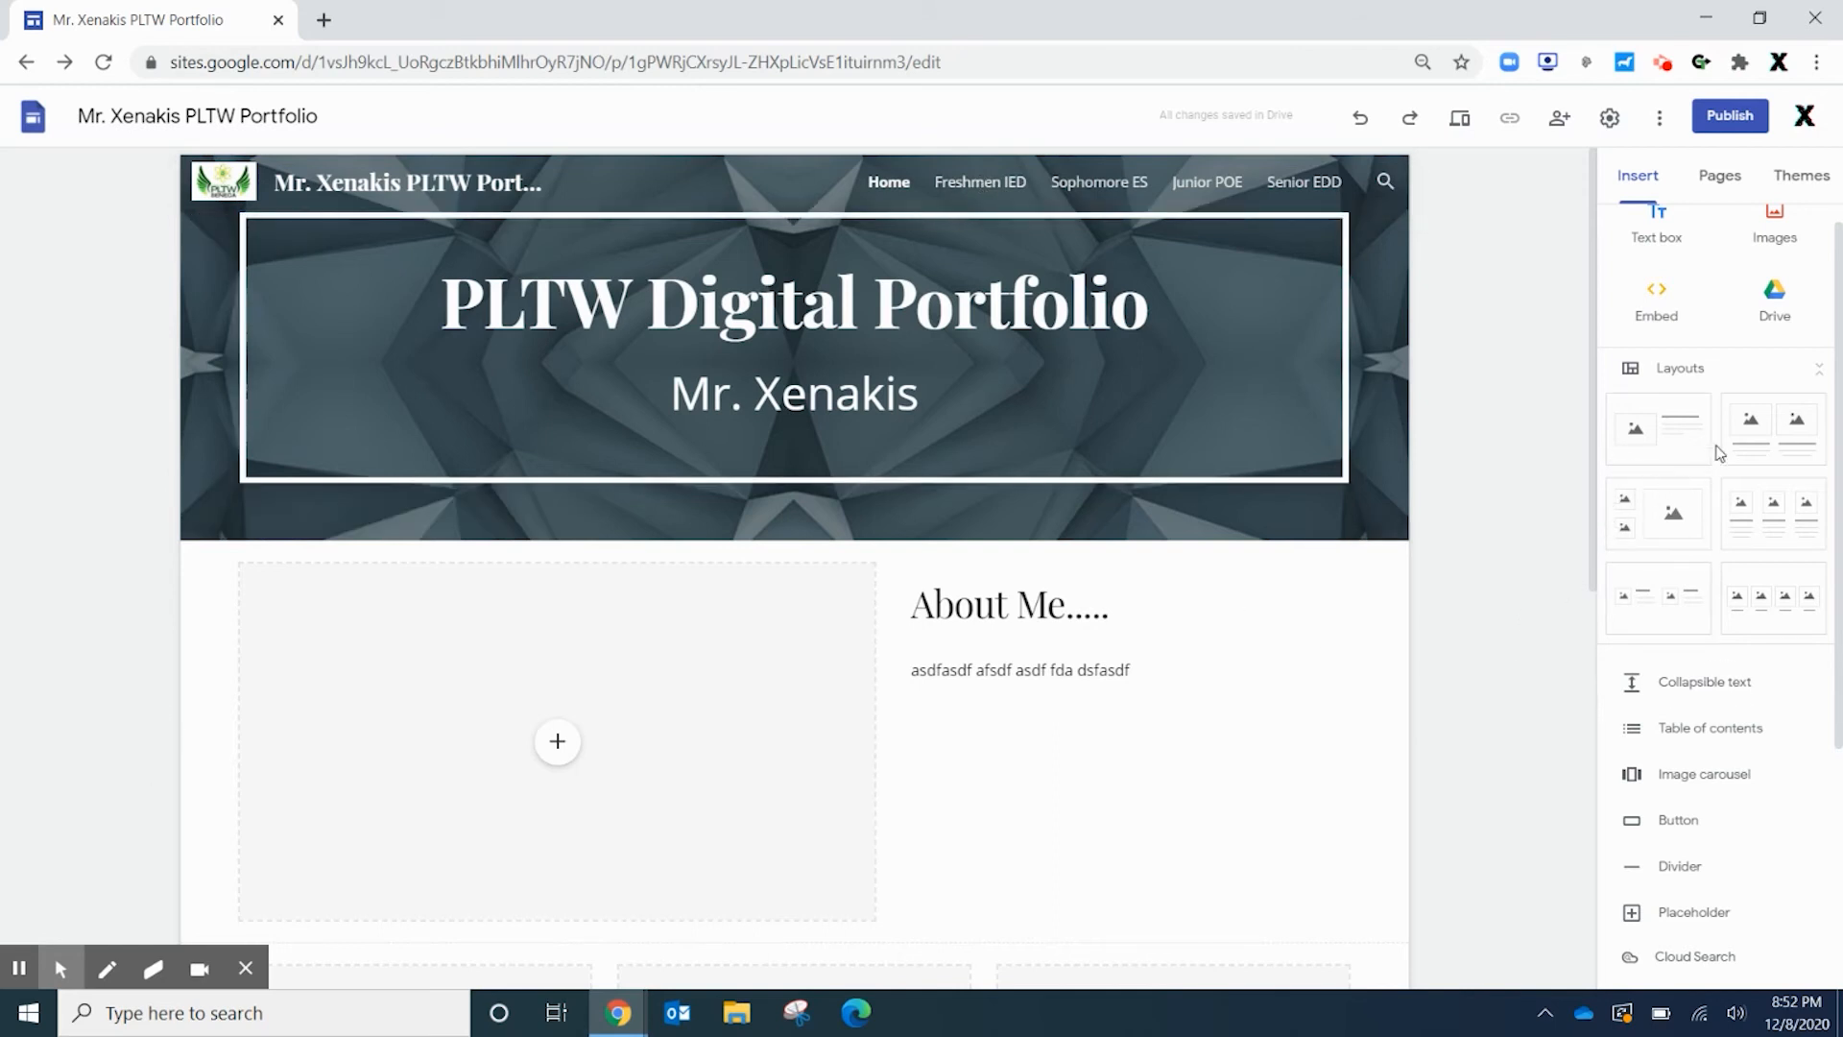
{"action": "scroll", "coordinate": [1718, 453], "scroll_direction": "down", "scroll_amount": 4}
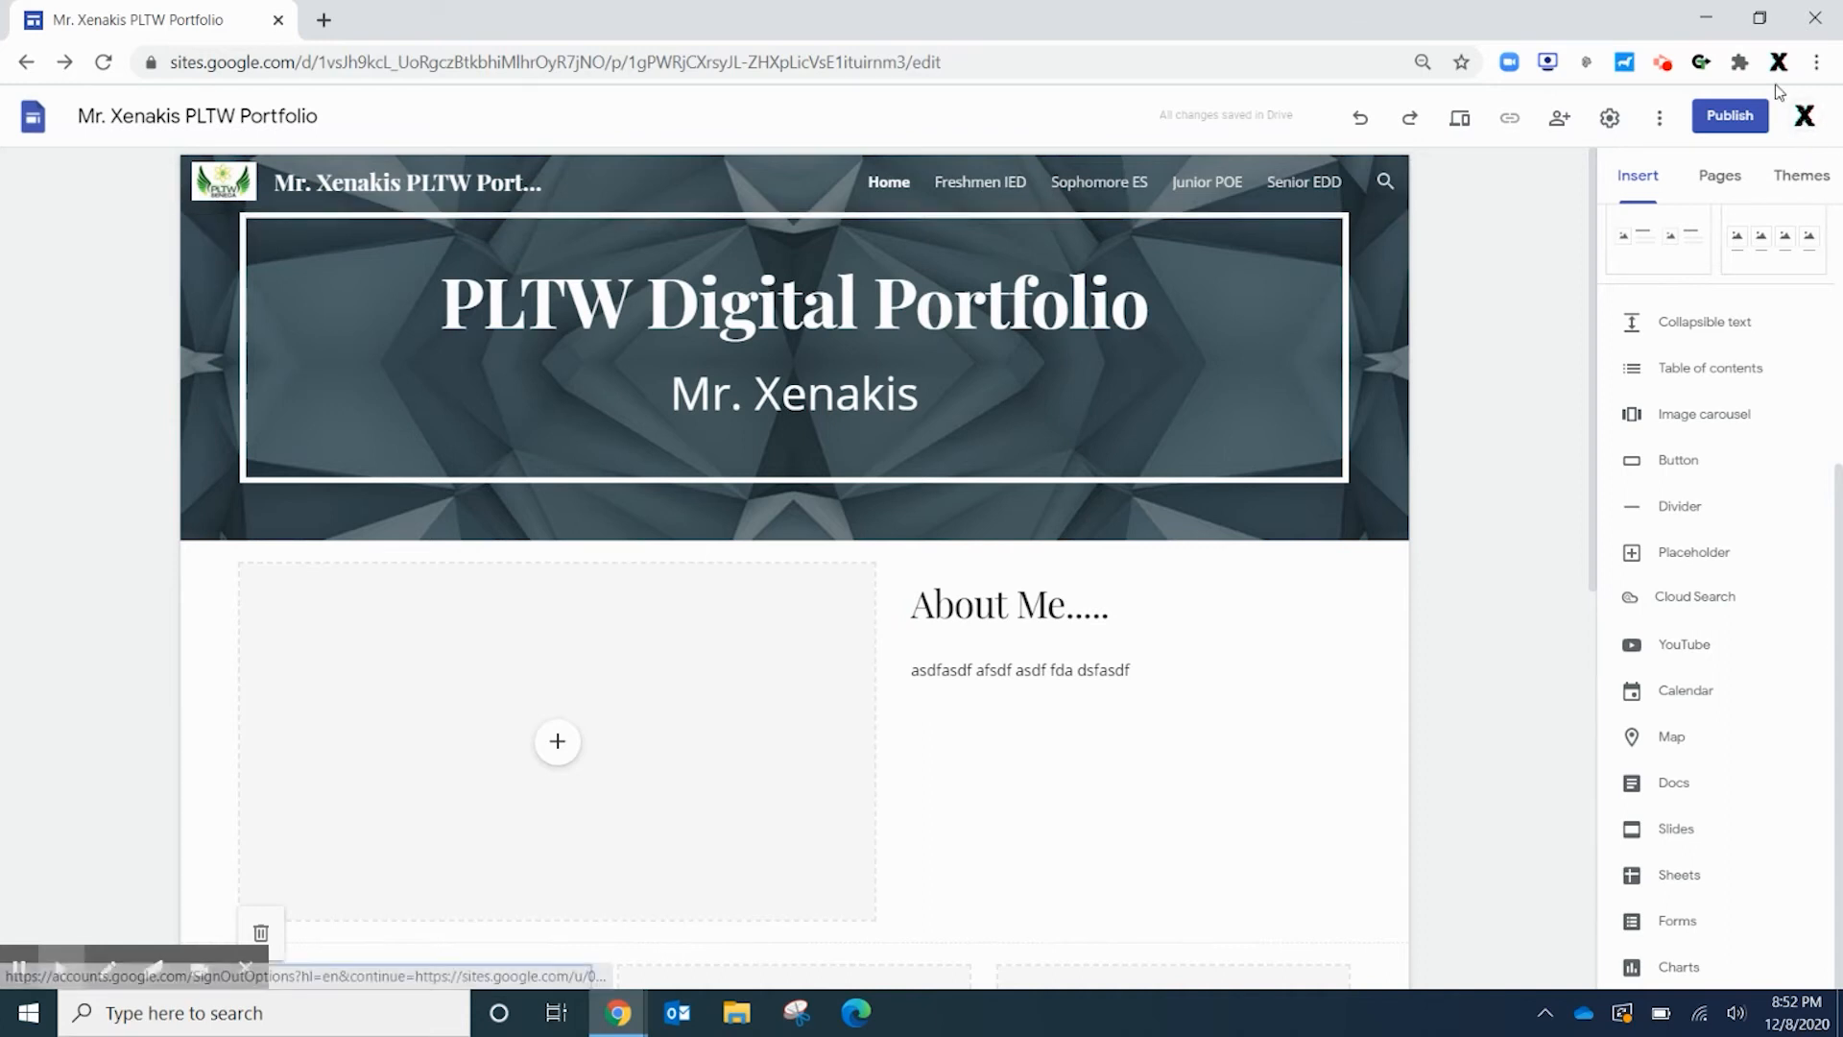
{"action": "left_click", "coordinate": [1725, 179]}
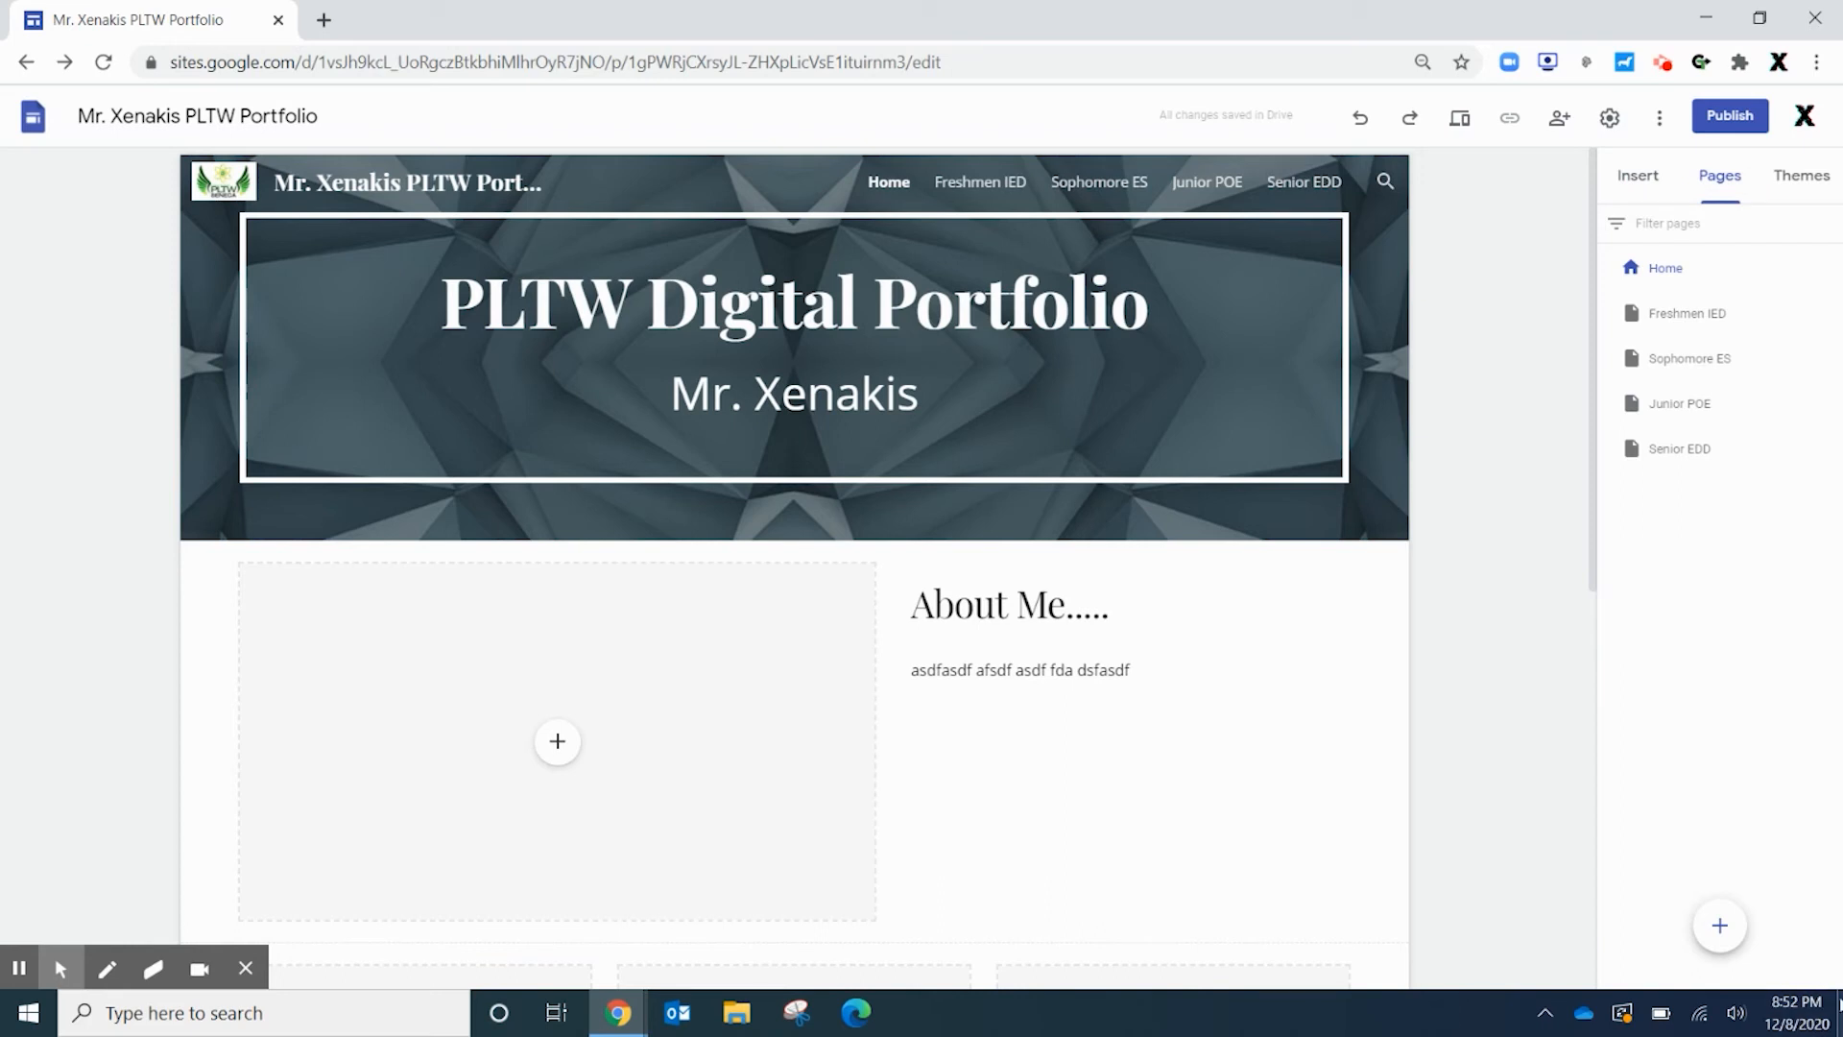
Create a Sketching page and a Design Challenges page from the Pages panel
{"action": "left_click", "coordinate": [1719, 924]}
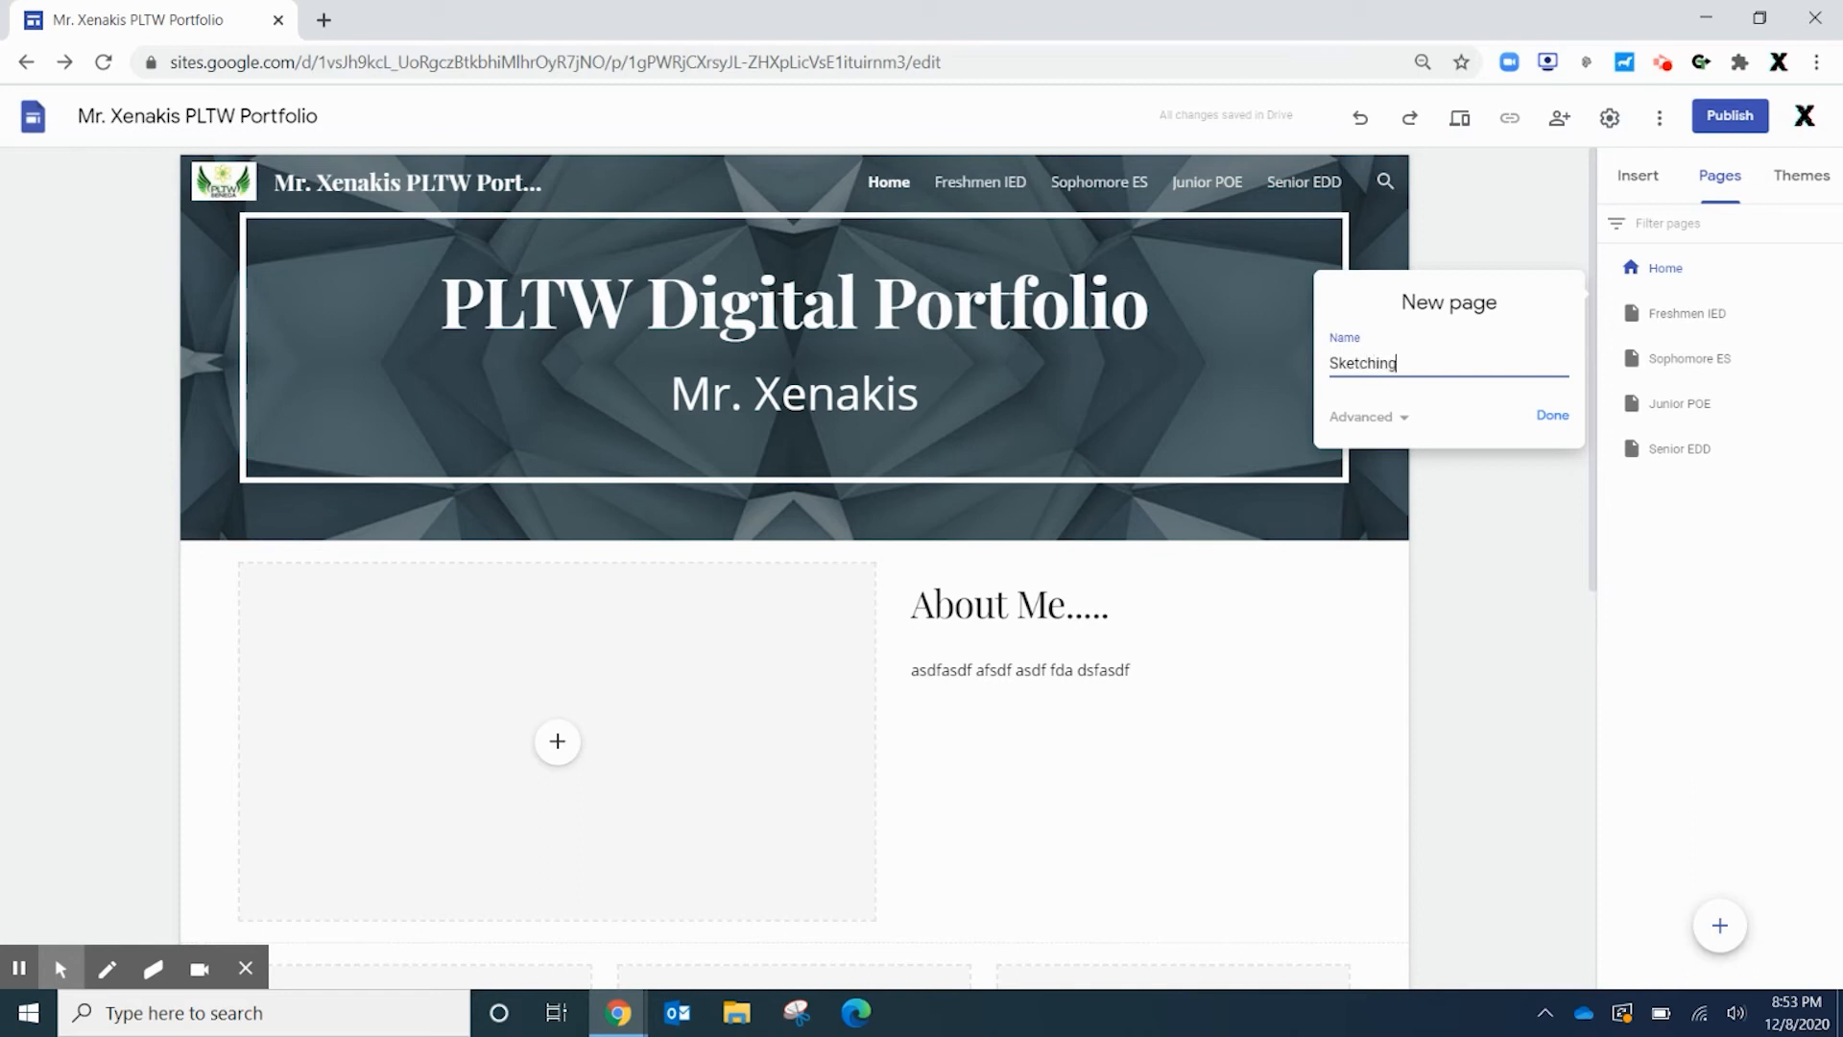
{"action": "key", "text": "Return"}
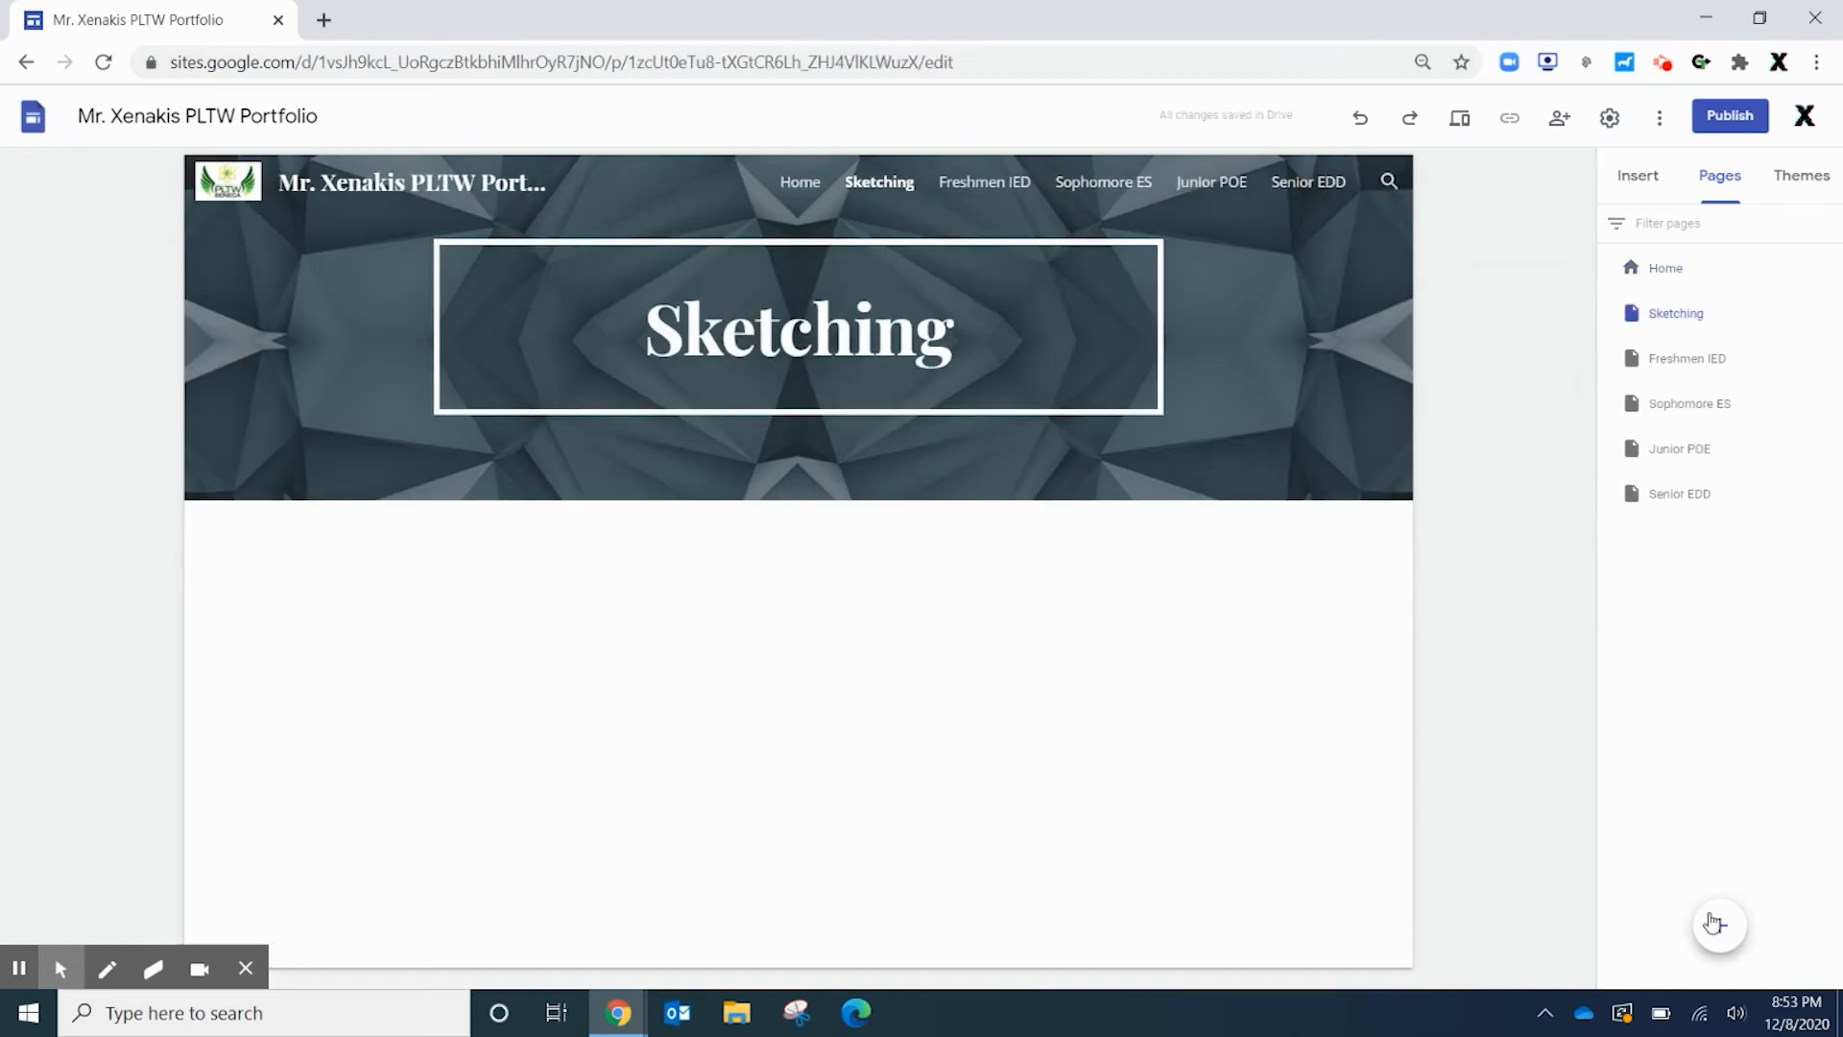
{"action": "left_click", "coordinate": [1719, 924]}
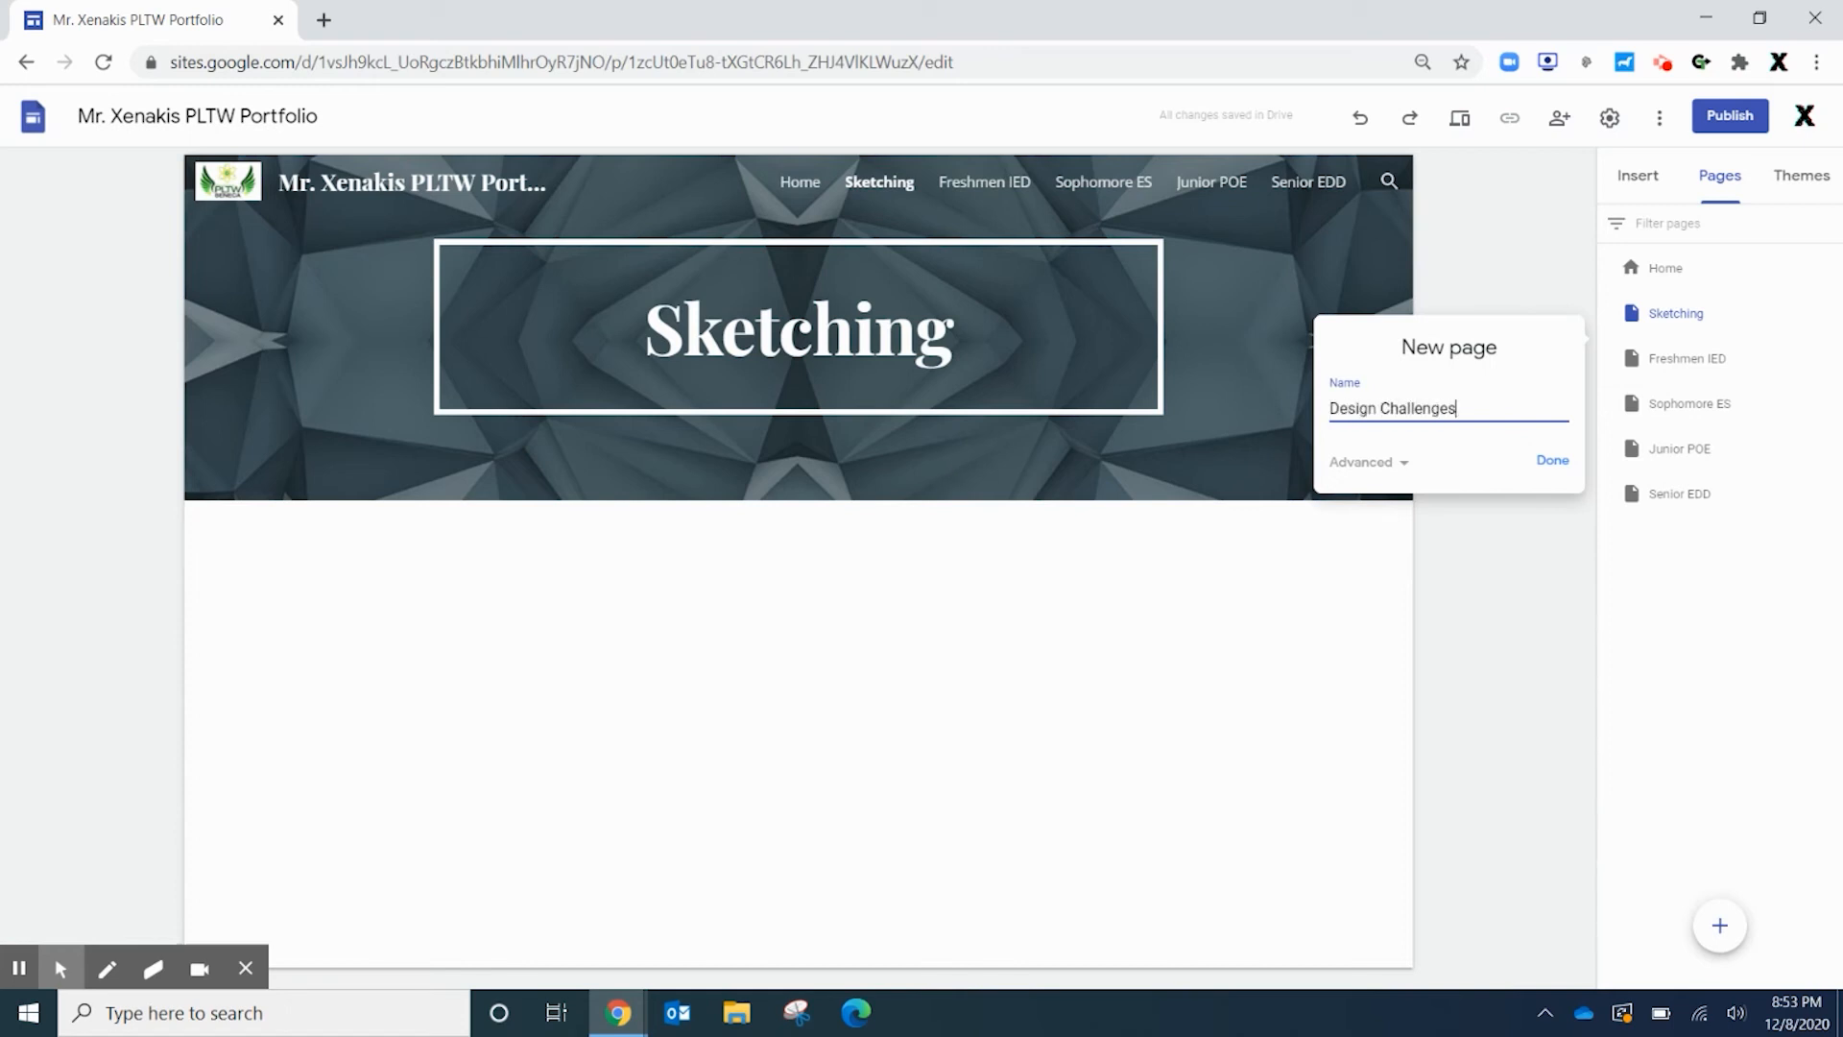
{"action": "type", "text": "Design Challenges"}
{"action": "key", "text": "Return"}
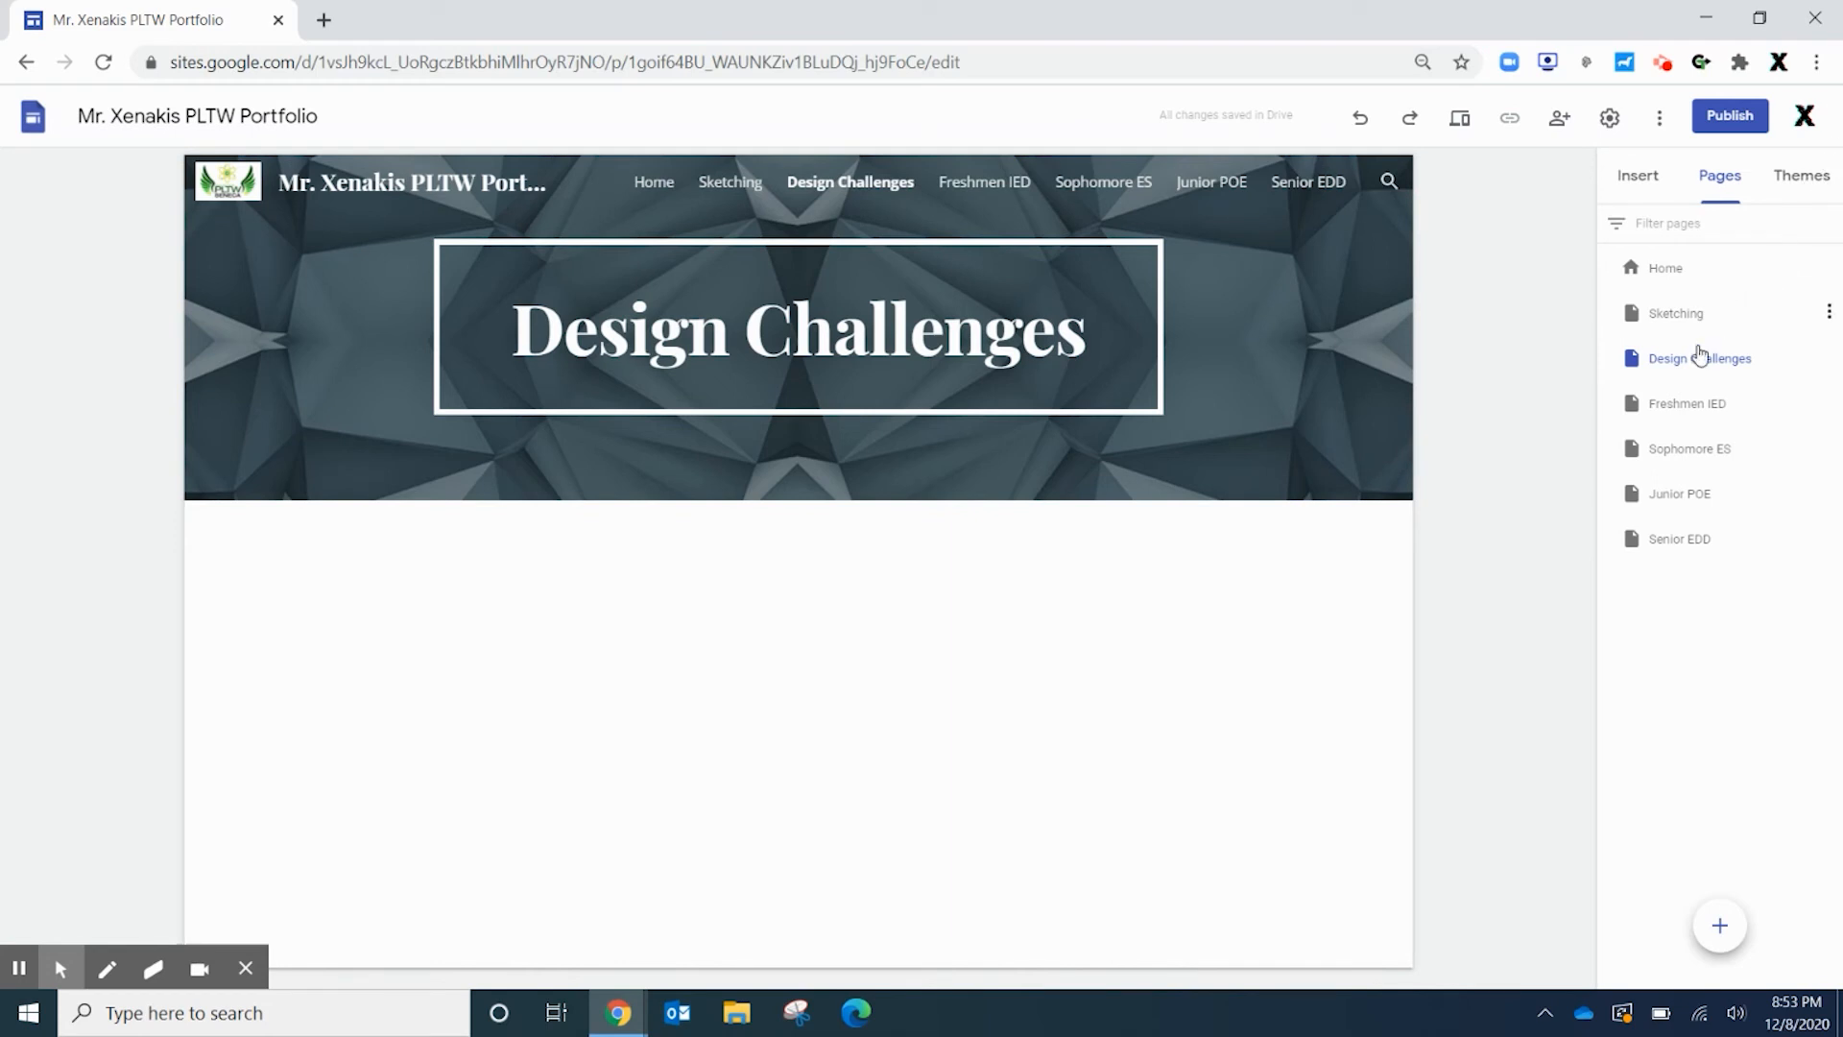
Nest Sketching and Design Challenges under Freshmen IED, with Sketching listed first
{"action": "left_click", "coordinate": [1669, 320]}
{"action": "left_click_drag", "start_coordinate": [1669, 324], "coordinate": [1671, 404]}
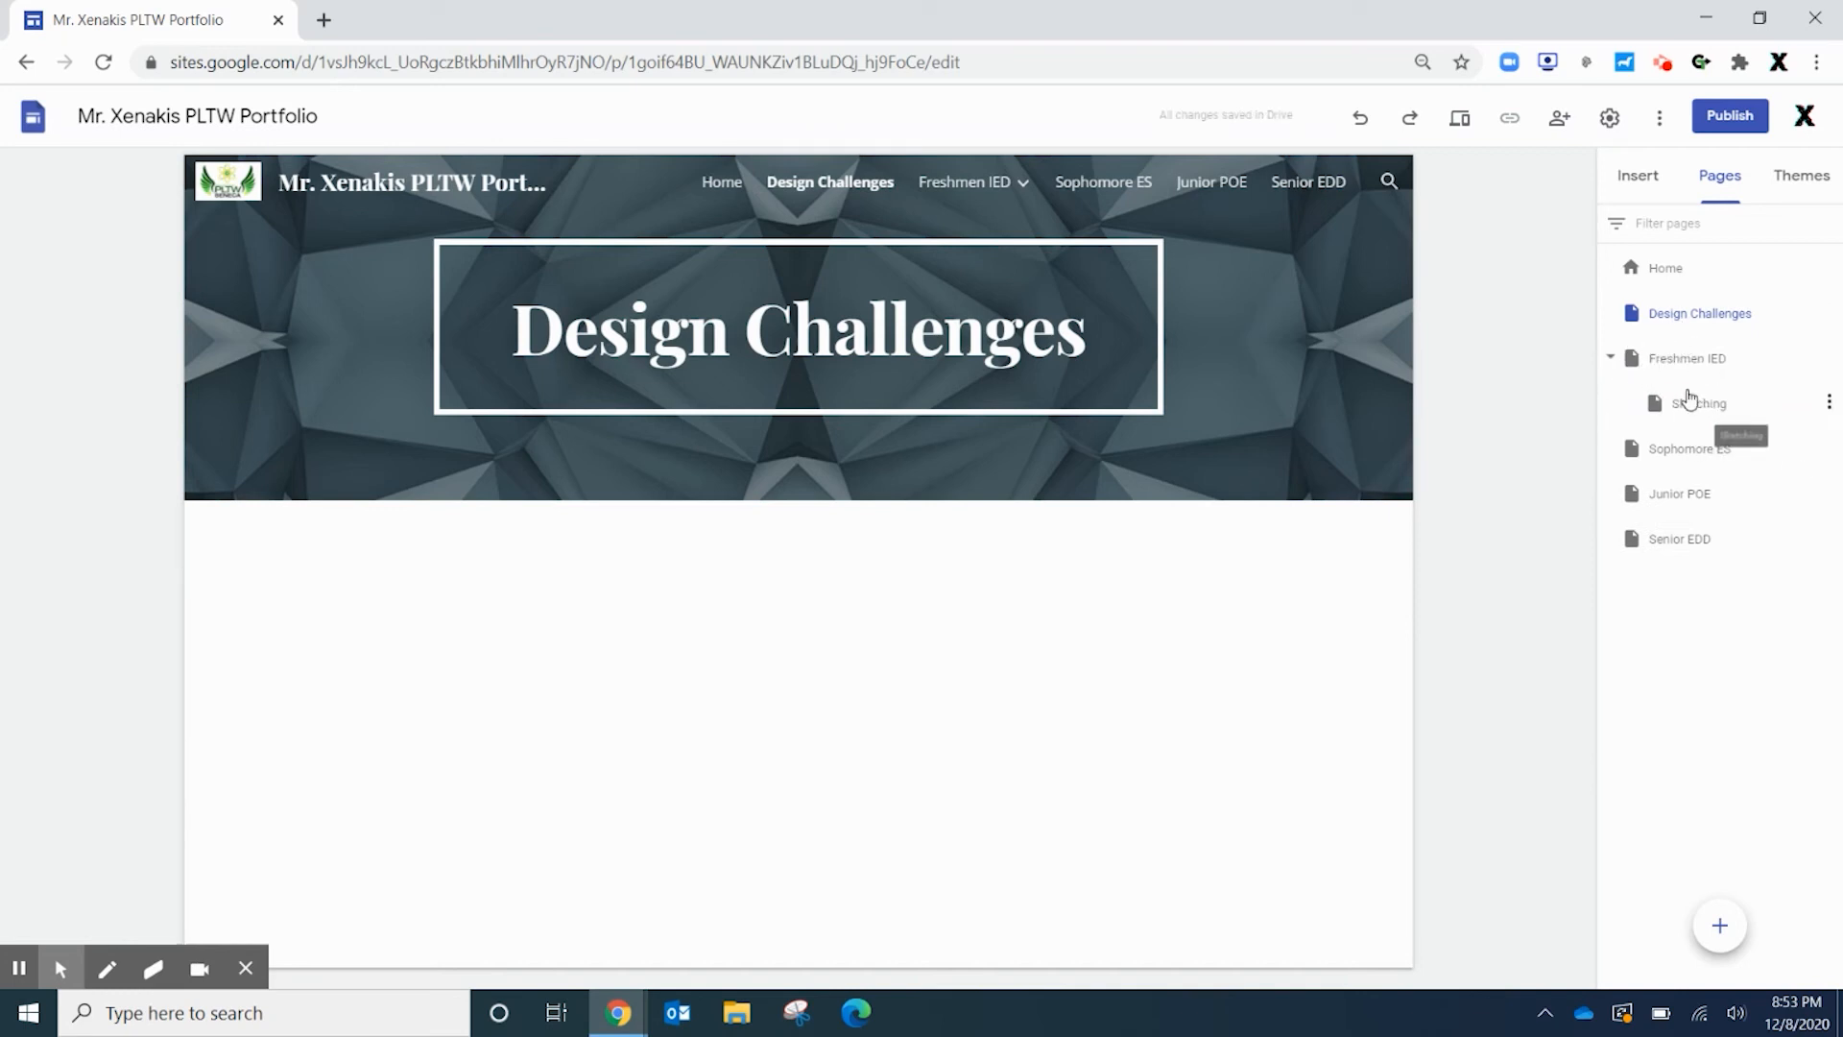
{"action": "left_click_drag", "start_coordinate": [1656, 313], "coordinate": [1671, 366]}
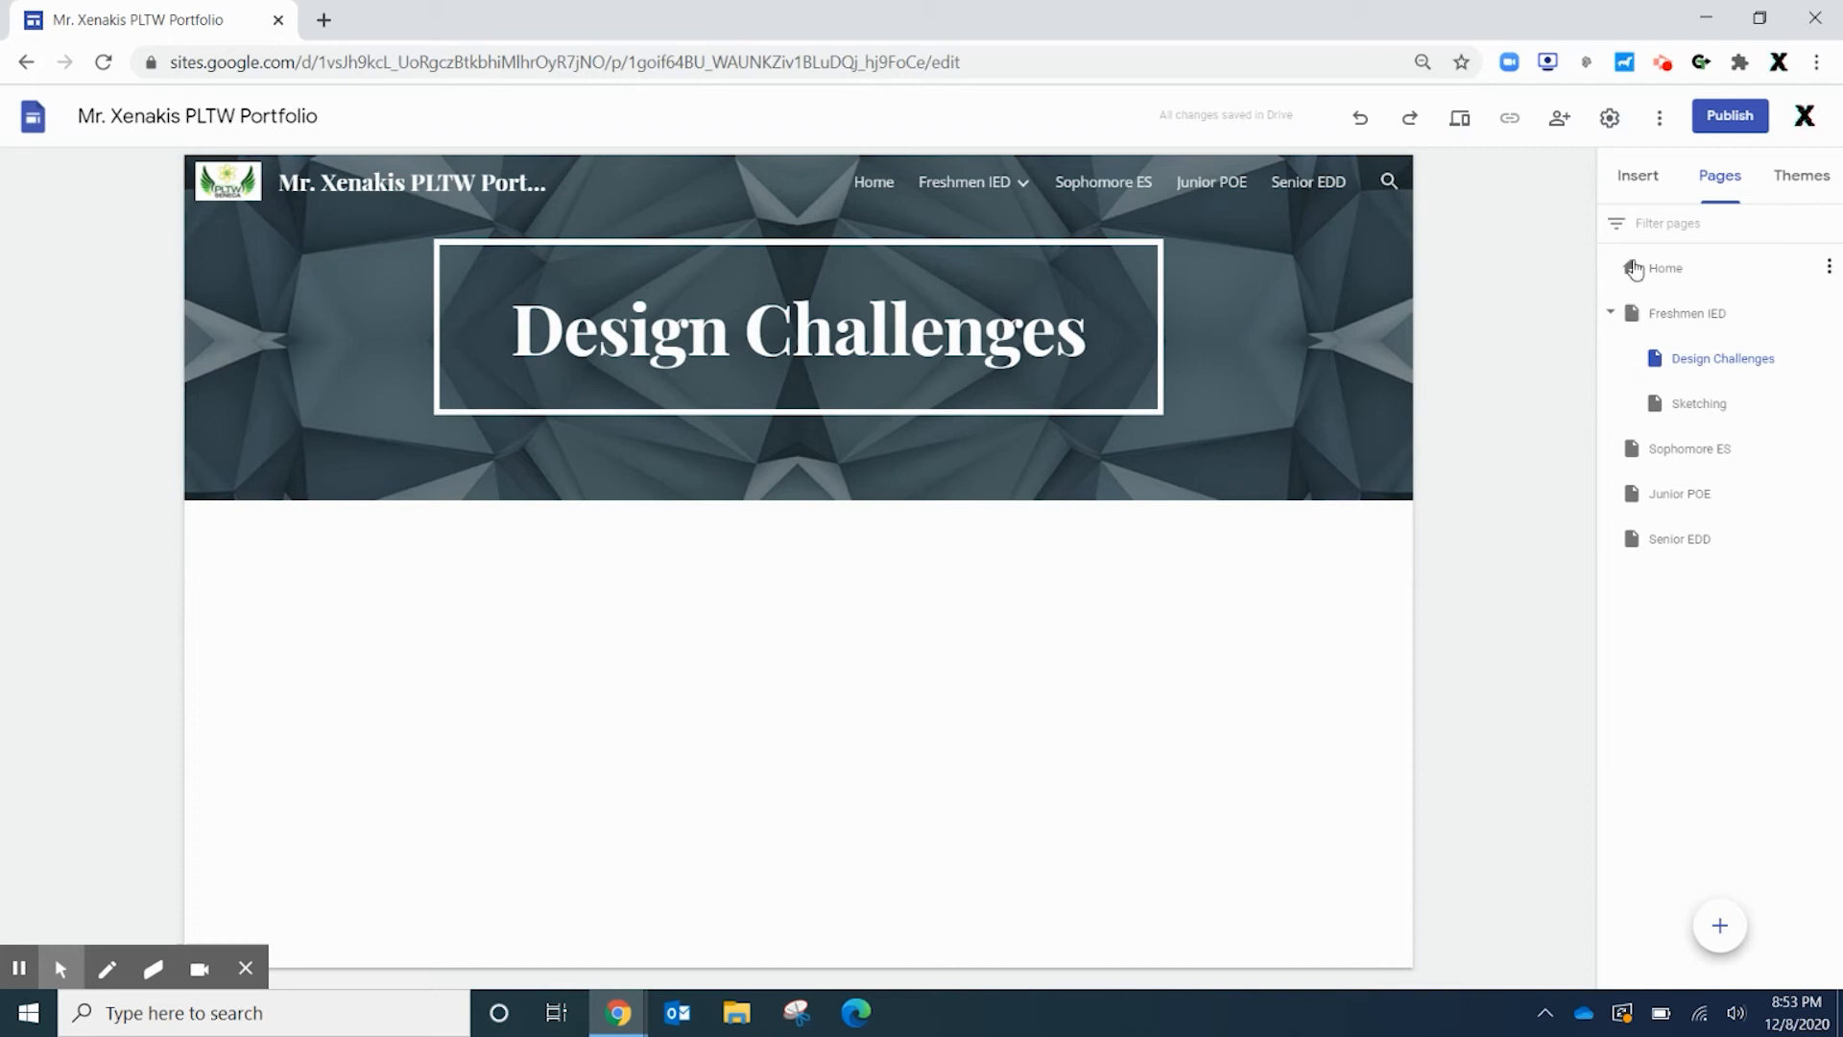
{"action": "left_click_drag", "start_coordinate": [1675, 407], "coordinate": [1672, 347]}
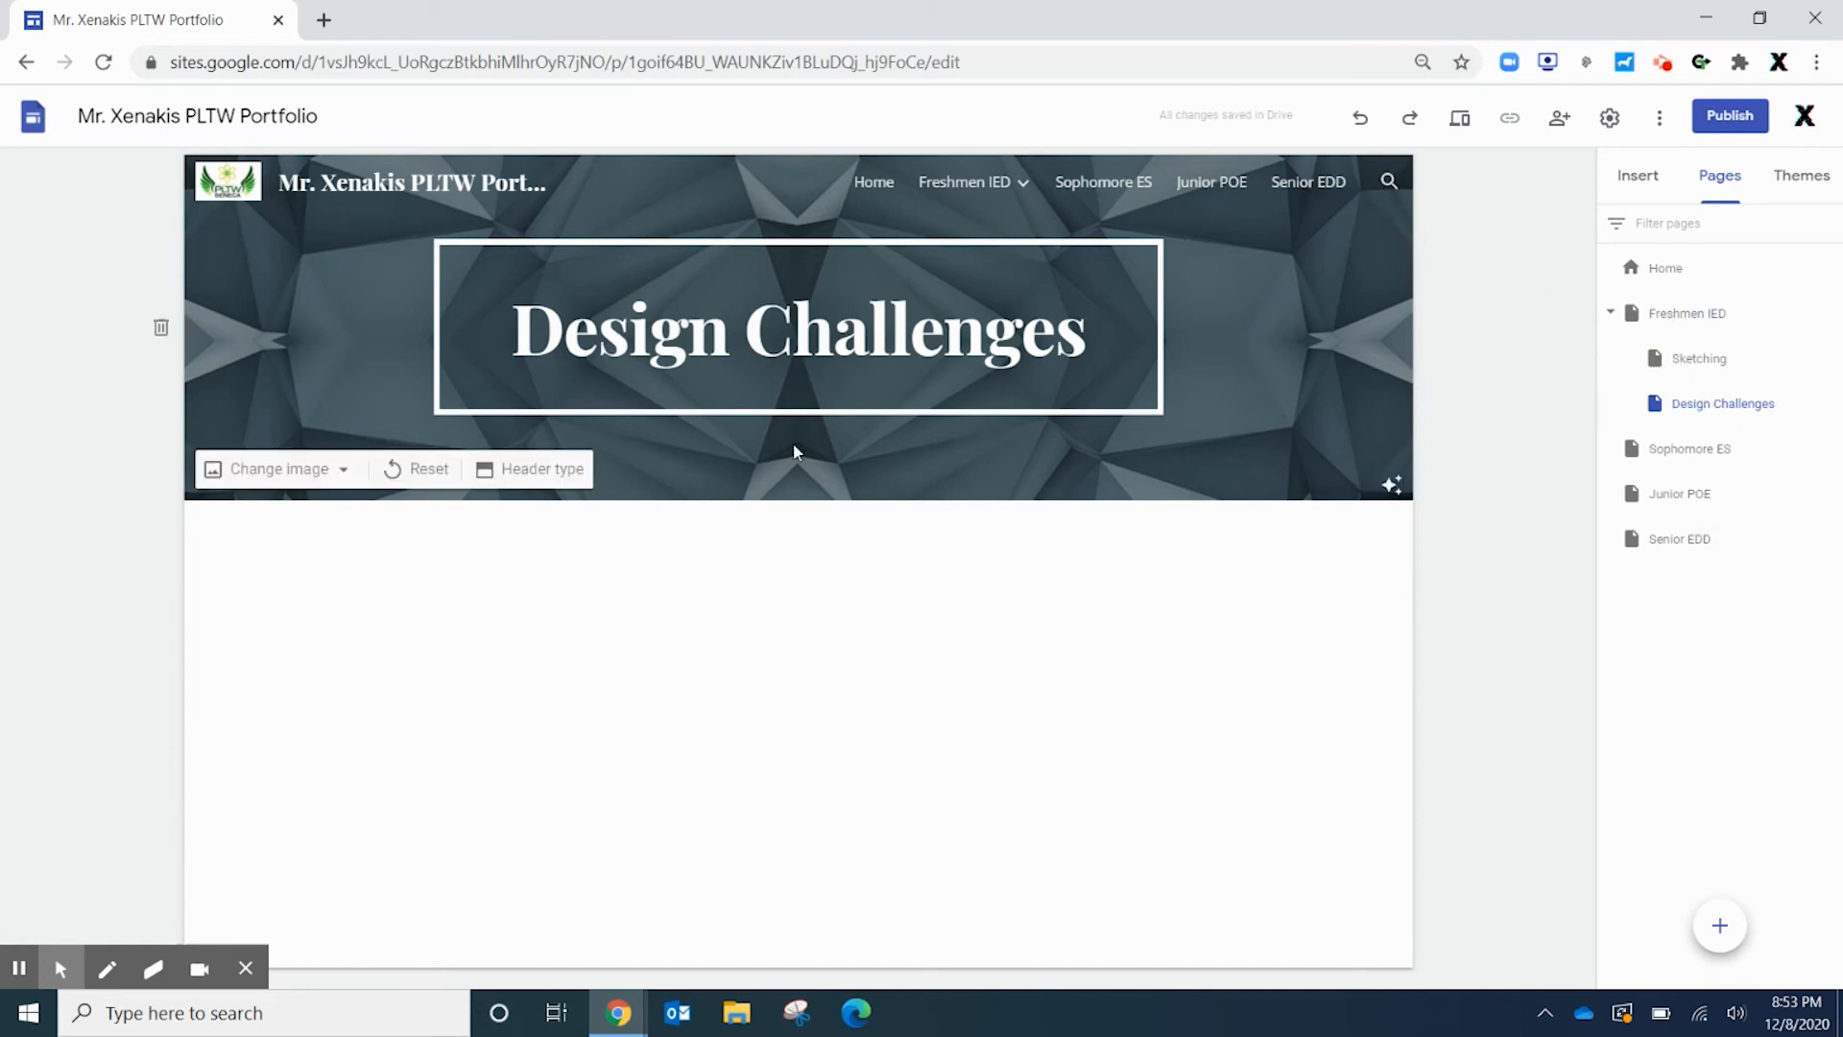
Open the Design Challenges subpage from the Freshmen IED dropdown
{"action": "left_click", "coordinate": [989, 185]}
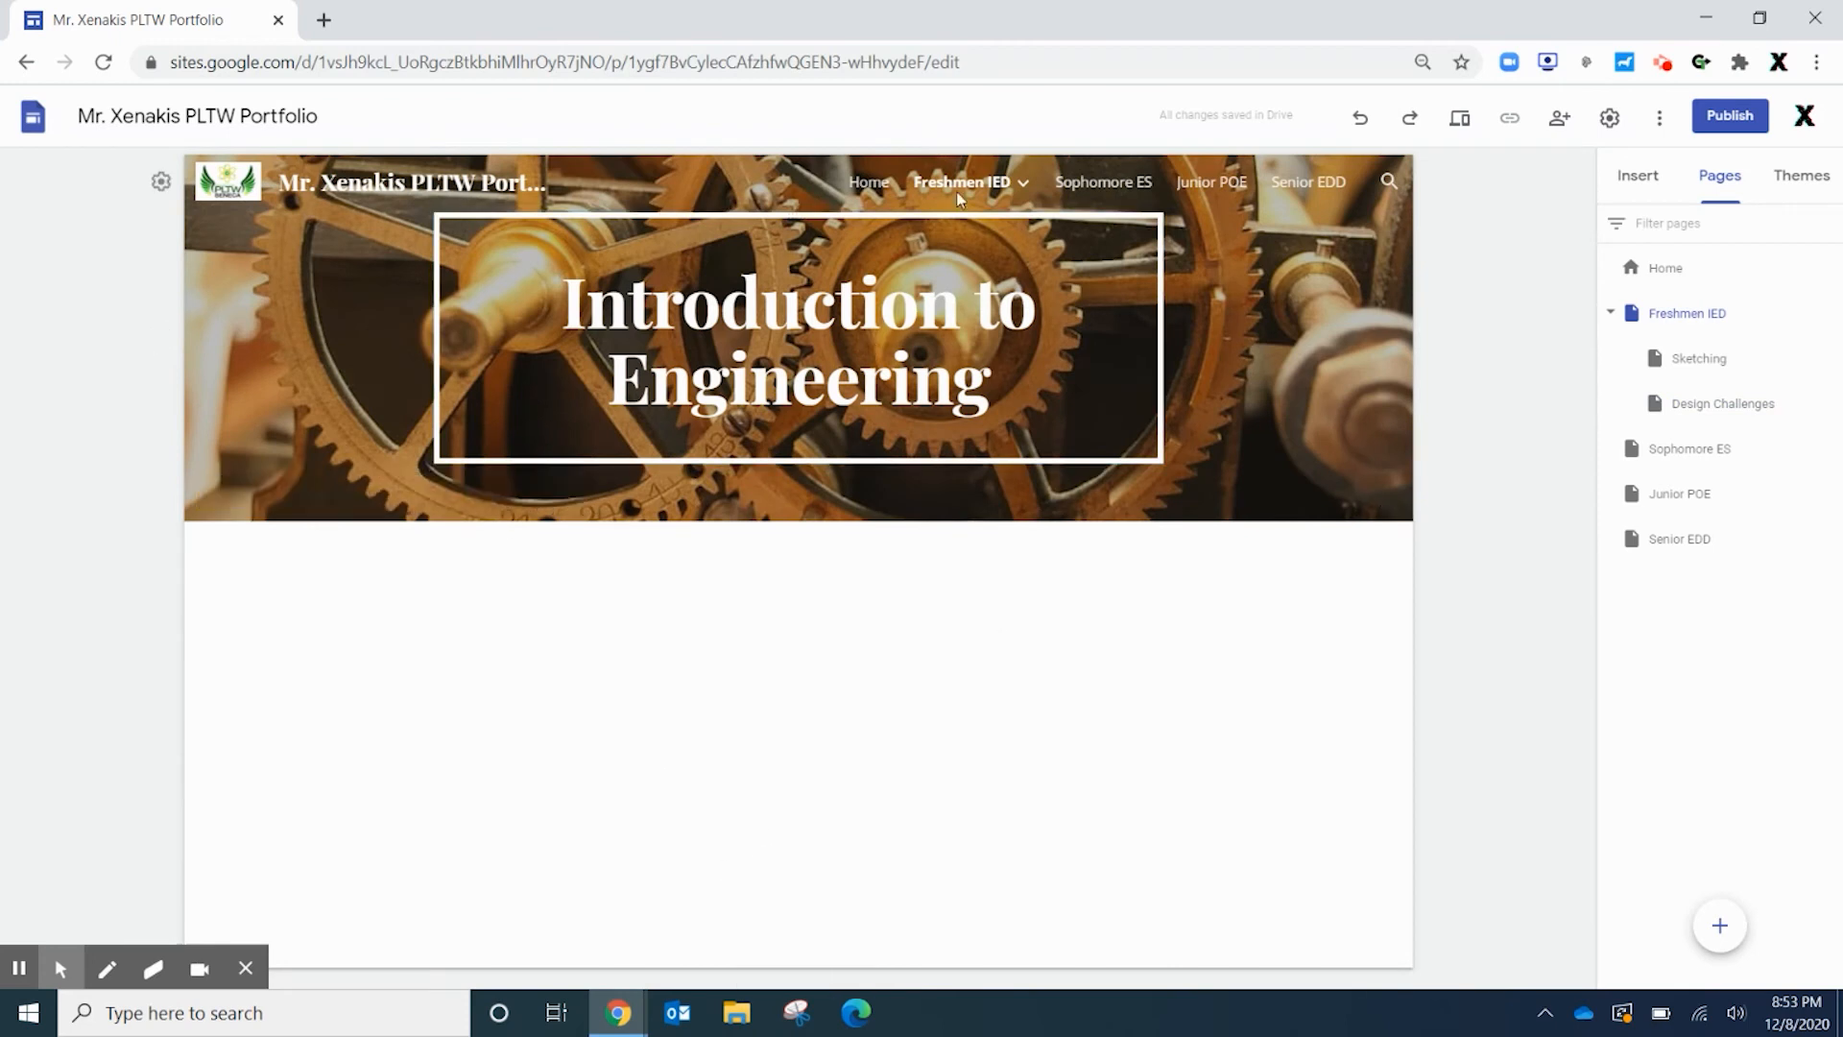
{"action": "mouse_move", "coordinate": [1027, 182]}
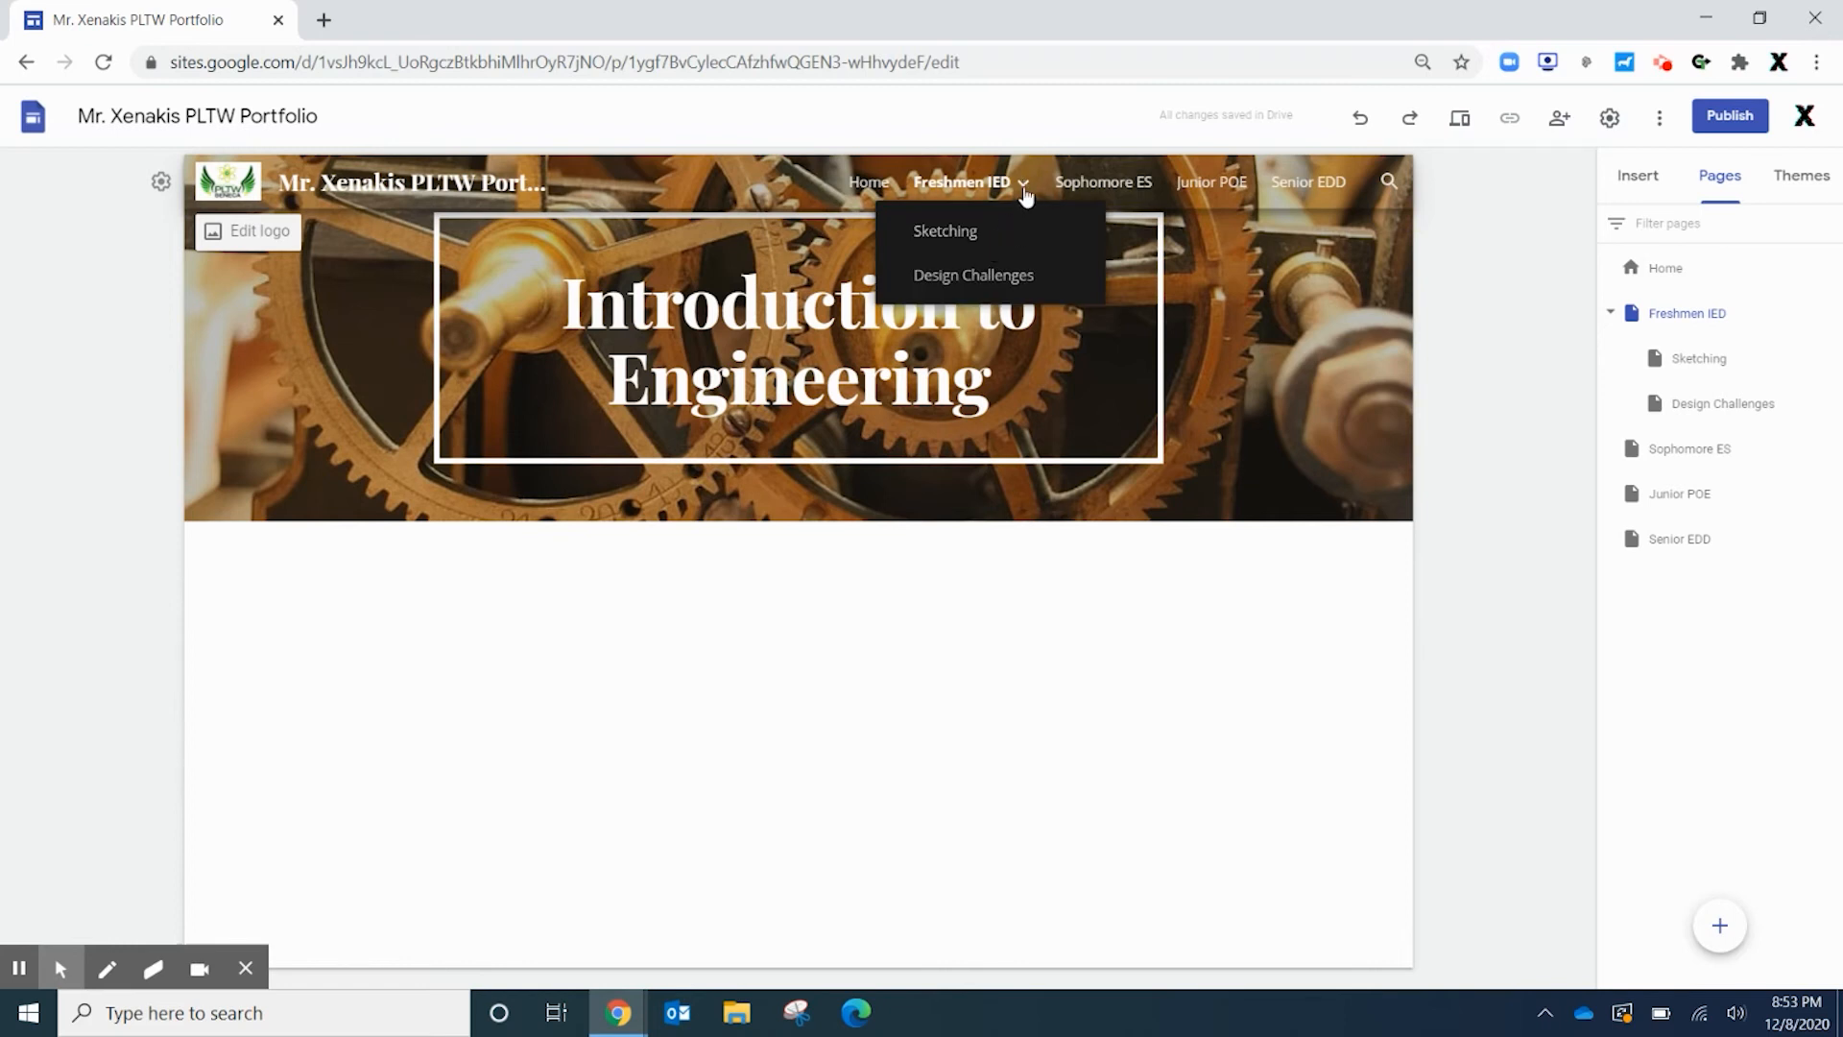
{"action": "left_click", "coordinate": [1002, 275]}
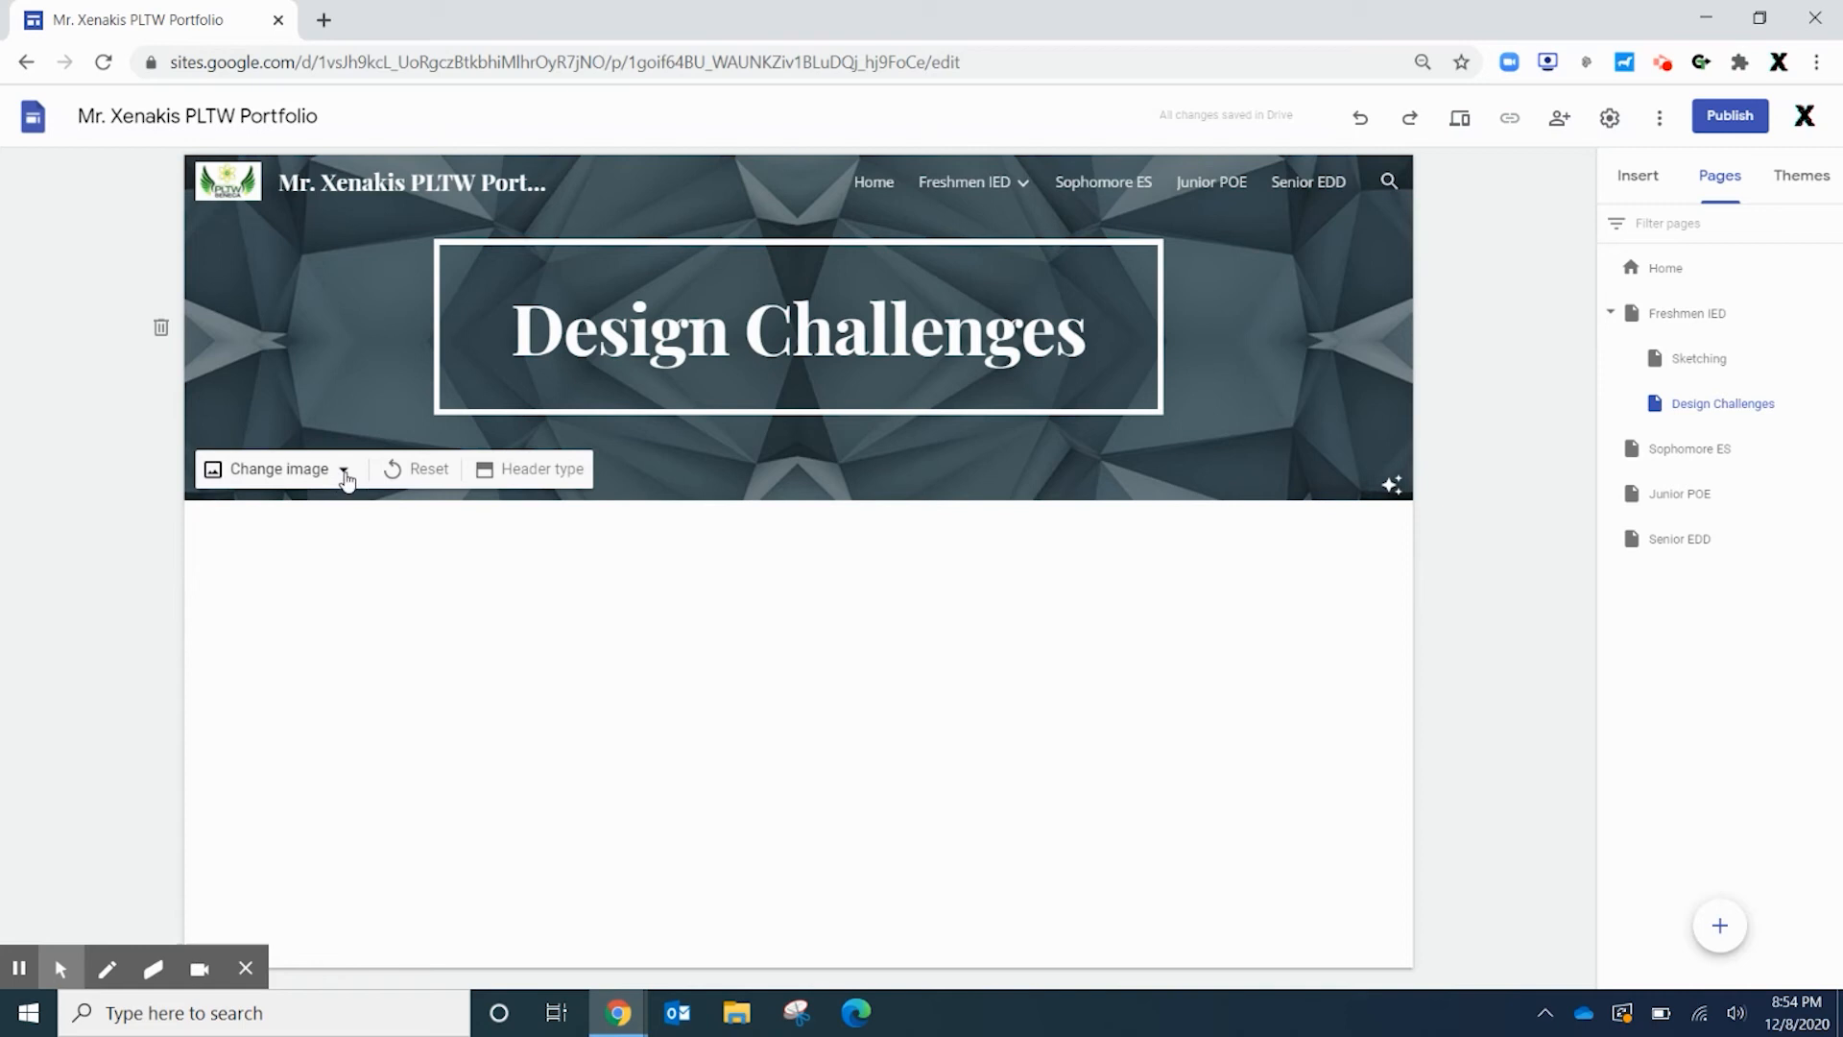
Review the header image and header type options, trying Title only, then browse the Insert panel
{"action": "left_click", "coordinate": [343, 470]}
{"action": "left_click", "coordinate": [453, 550]}
{"action": "left_click", "coordinate": [547, 472]}
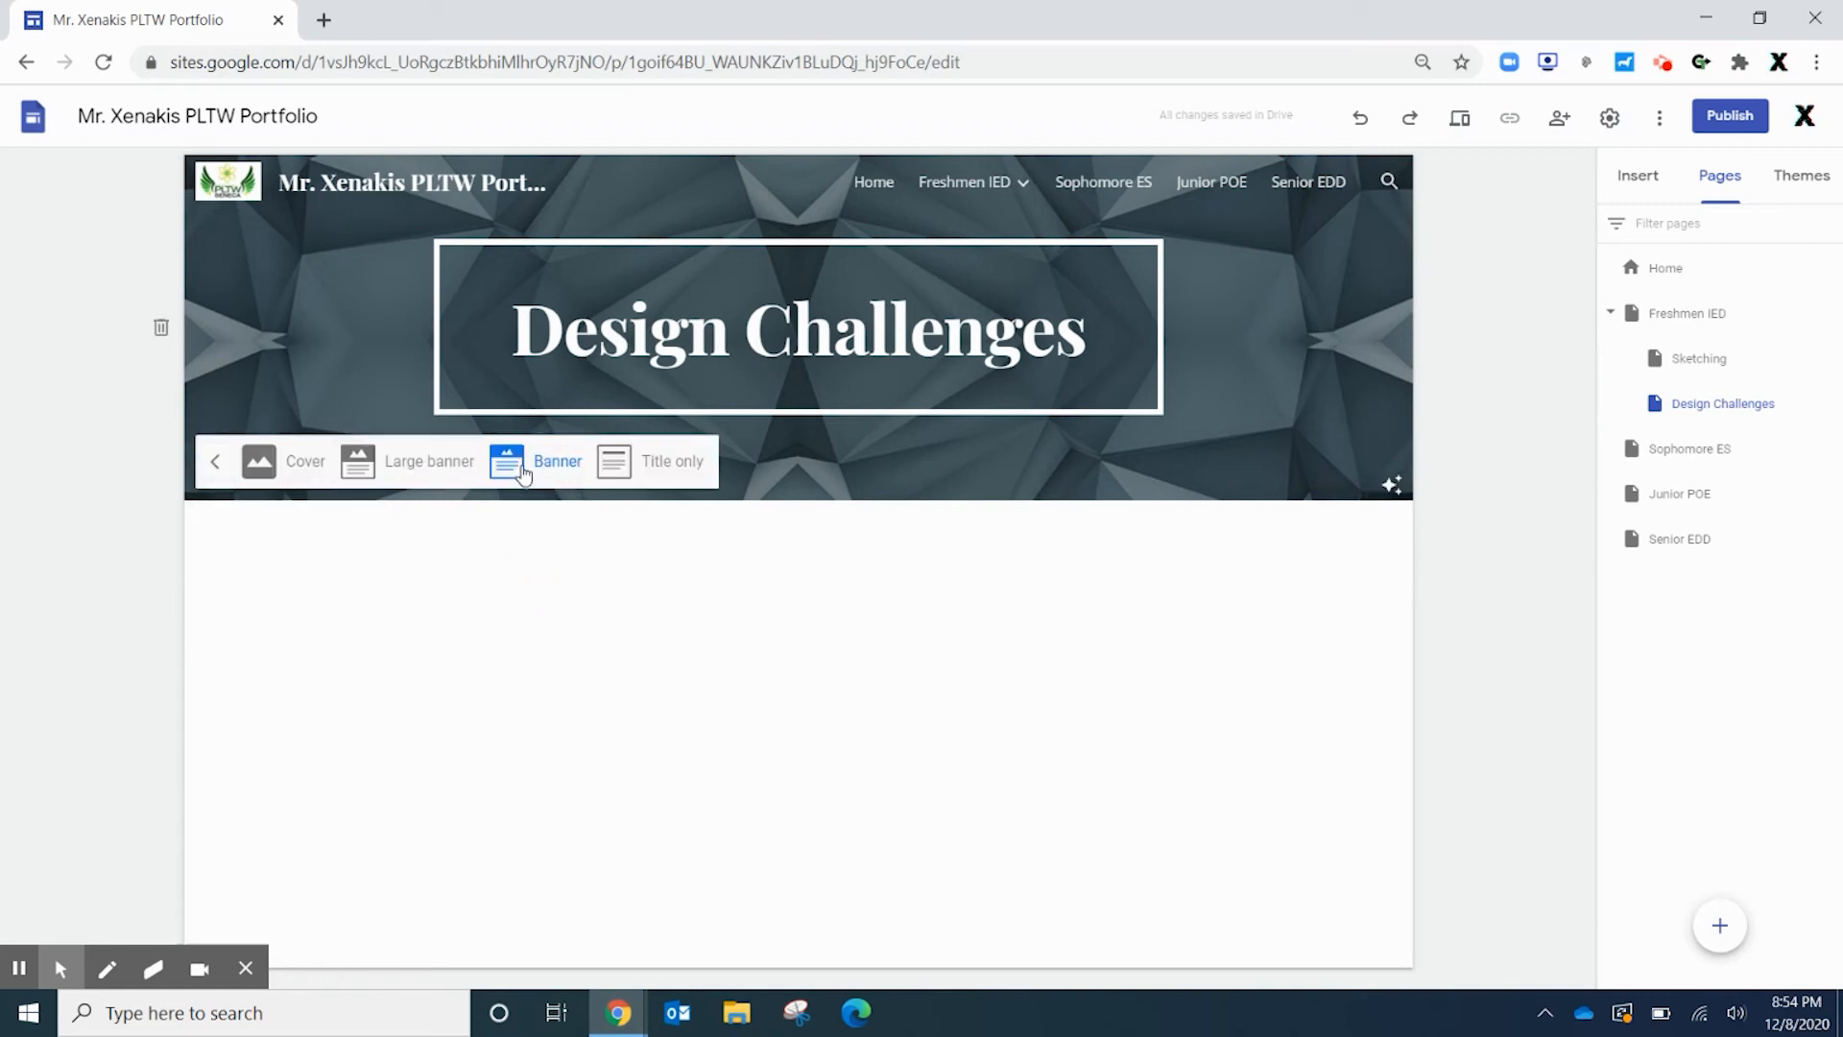
{"action": "left_click", "coordinate": [622, 467]}
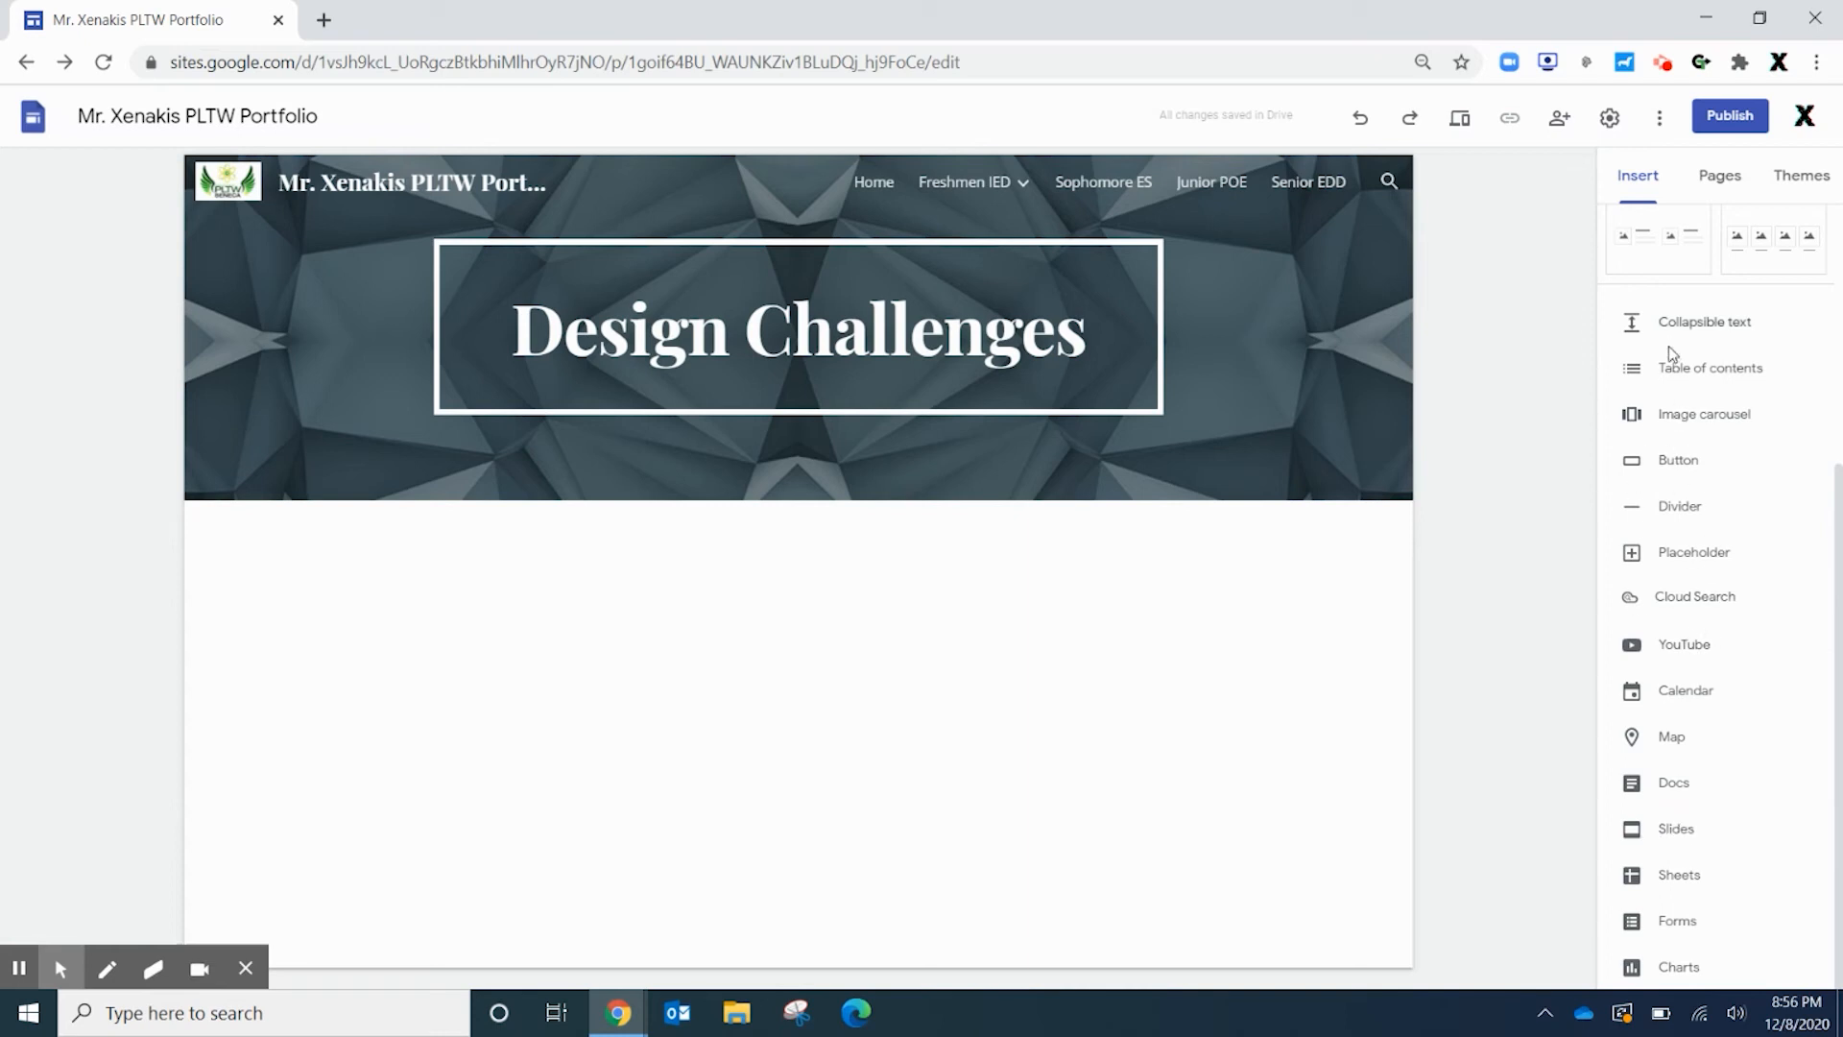
{"action": "scroll", "coordinate": [1652, 442], "scroll_direction": "up", "scroll_amount": 4}
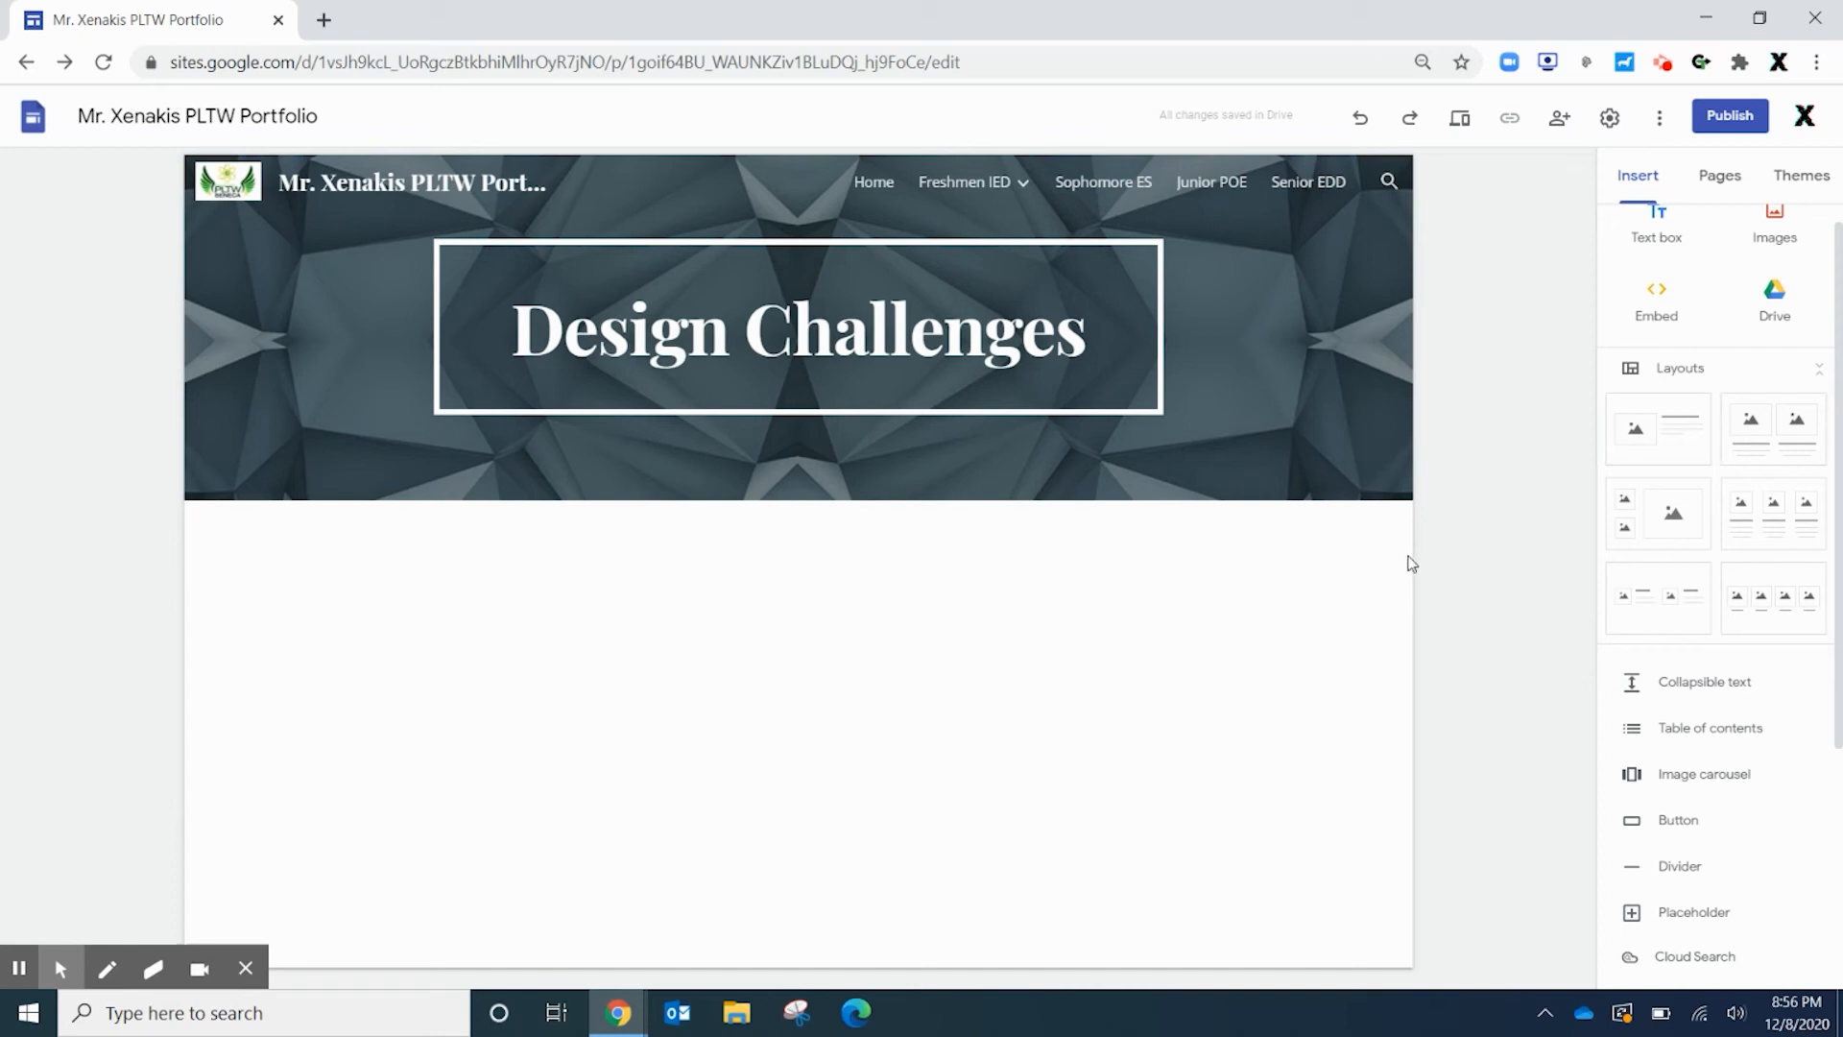
{"action": "scroll", "coordinate": [1679, 691], "scroll_direction": "down", "scroll_amount": 4}
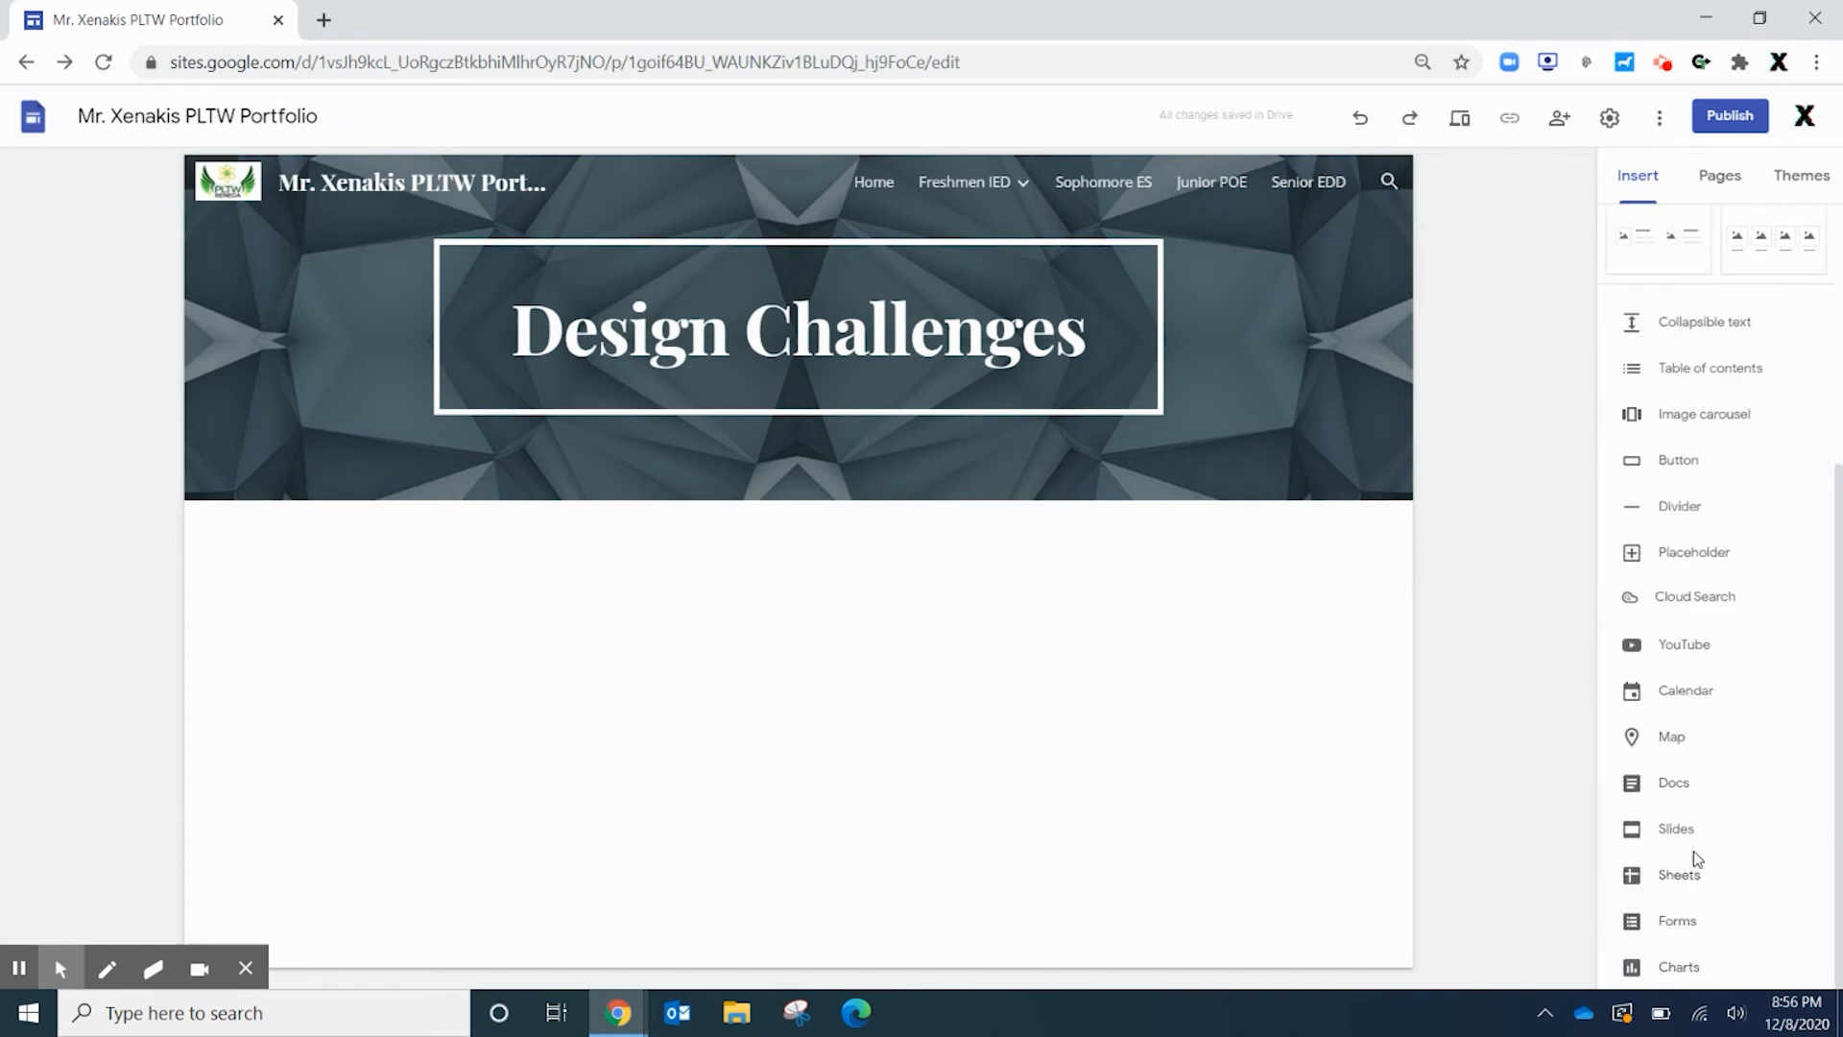
Embed the Charm Design Challenge slides on the page and enlarge the embed
{"action": "left_click", "coordinate": [1650, 835]}
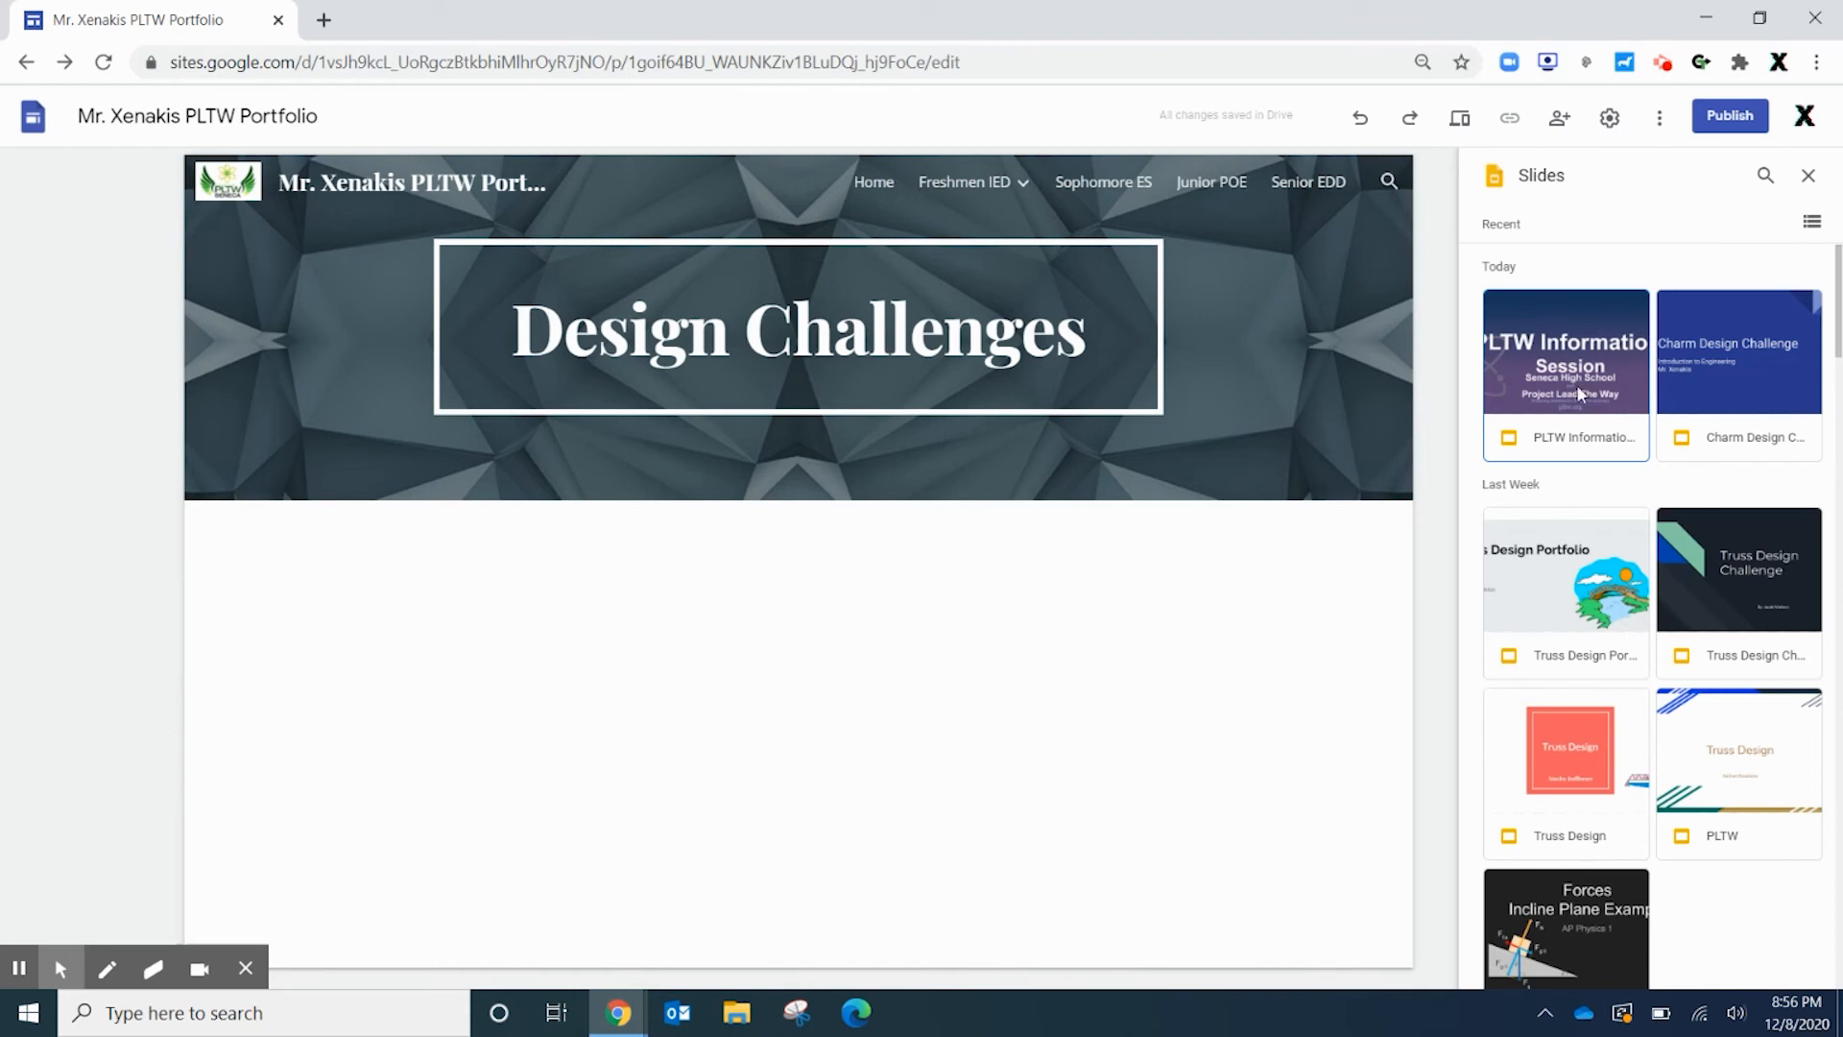
{"action": "left_click", "coordinate": [1721, 368]}
{"action": "left_click", "coordinate": [1785, 968]}
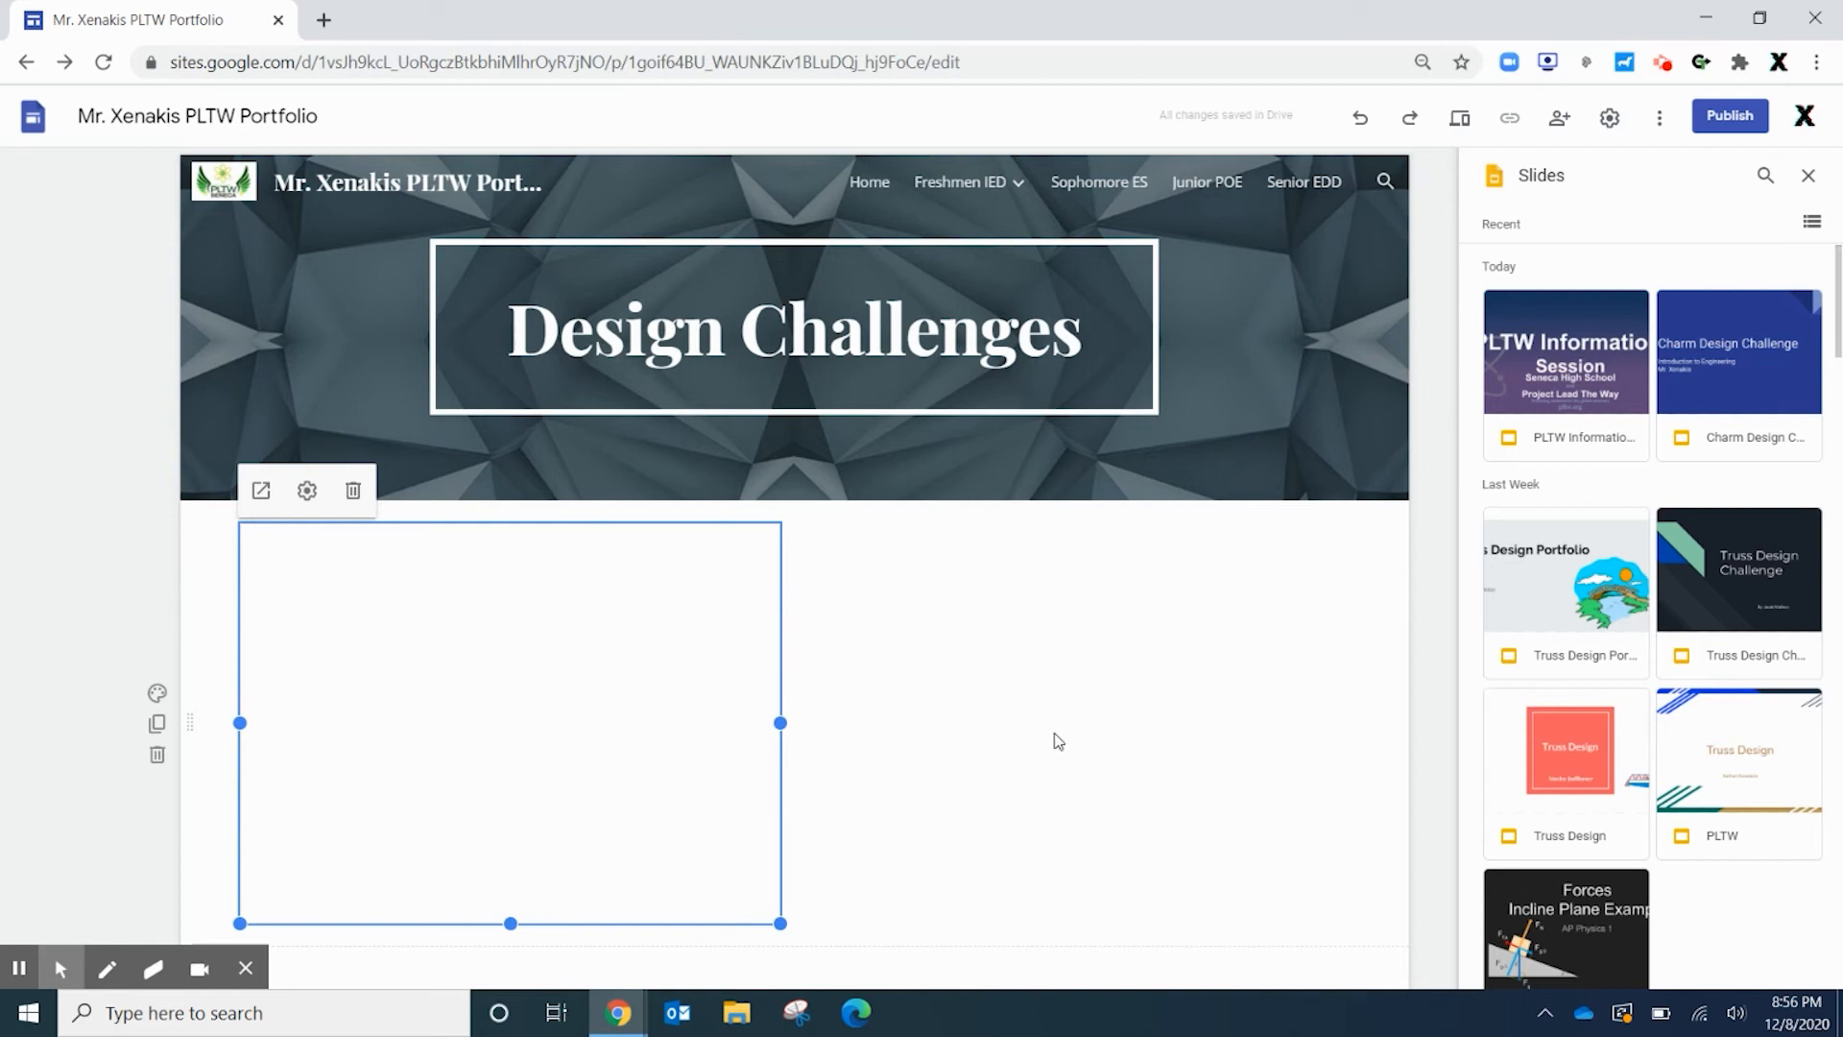
{"action": "scroll", "coordinate": [1017, 756], "scroll_direction": "down", "scroll_amount": 2}
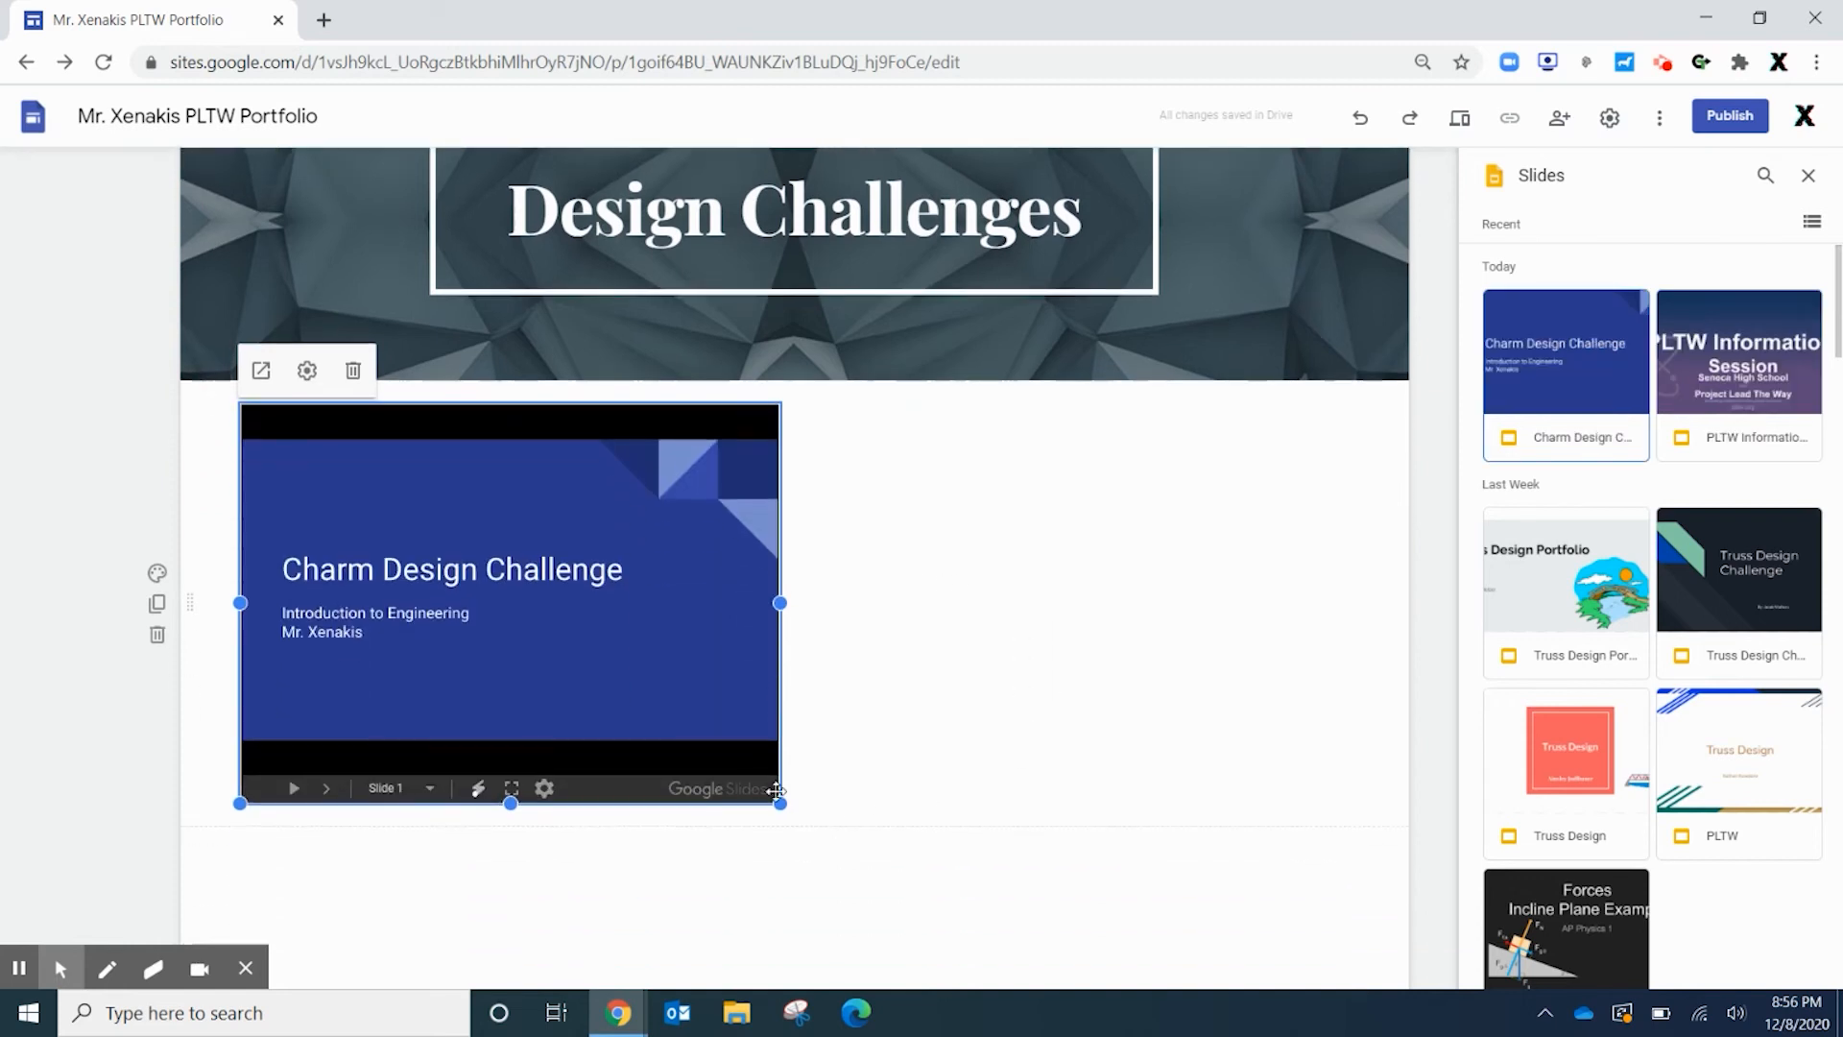
{"action": "left_click_drag", "start_coordinate": [784, 808], "coordinate": [946, 888]}
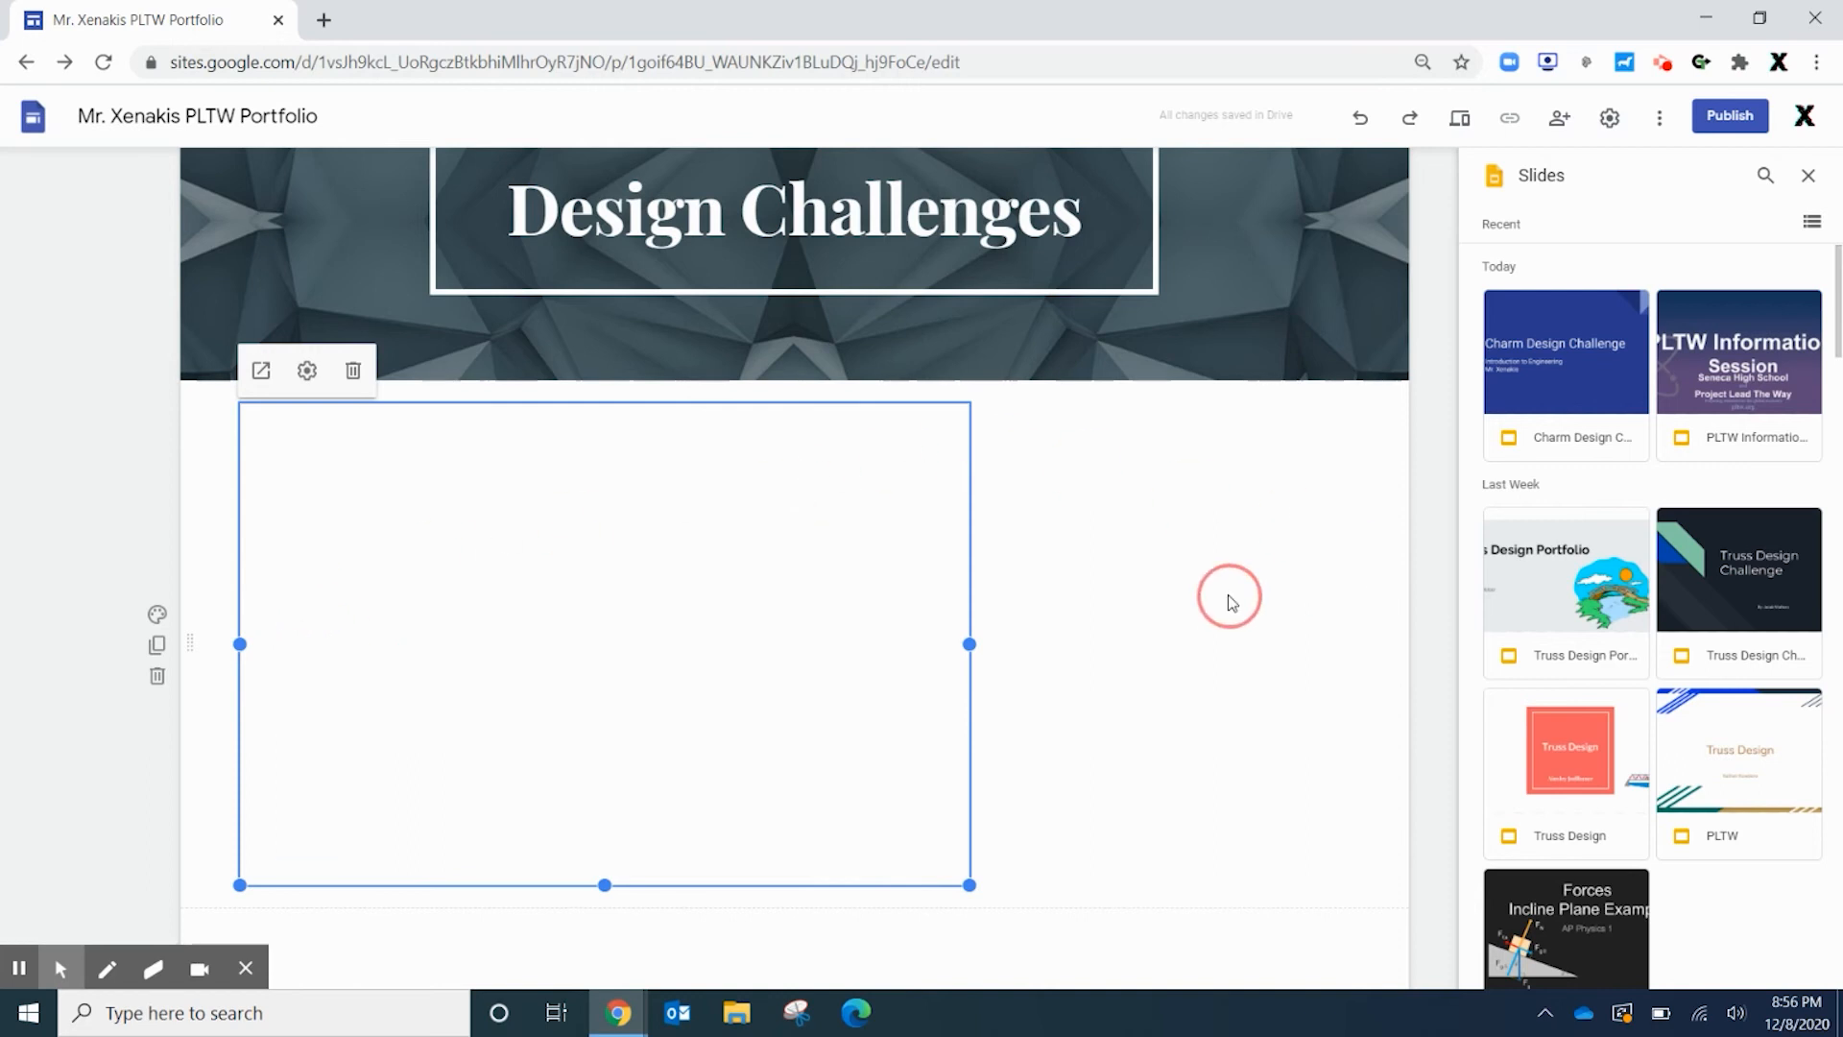
Add a text box beside the slides, then return to the Home page
{"action": "double_click", "coordinate": [1197, 628]}
{"action": "left_click", "coordinate": [1197, 626]}
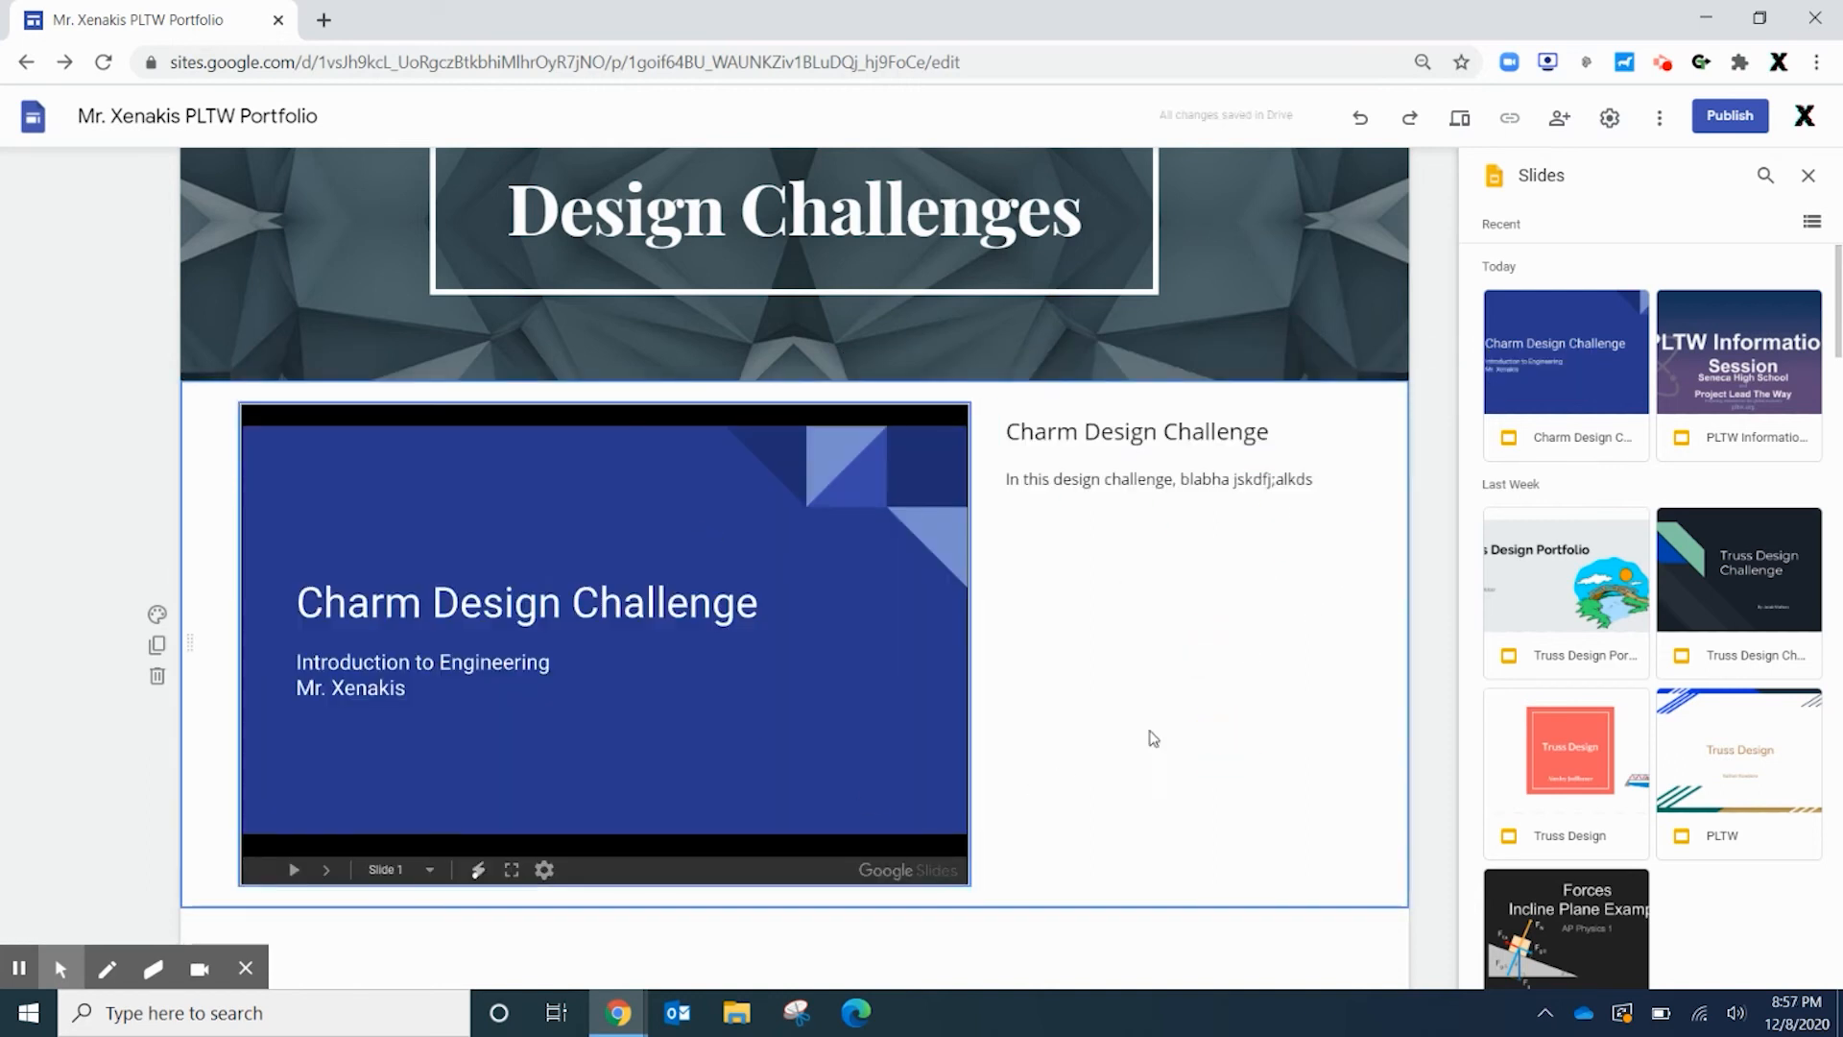
{"action": "scroll", "coordinate": [1164, 726], "scroll_direction": "down", "scroll_amount": 1}
{"action": "scroll", "coordinate": [1123, 763], "scroll_direction": "up", "scroll_amount": 2}
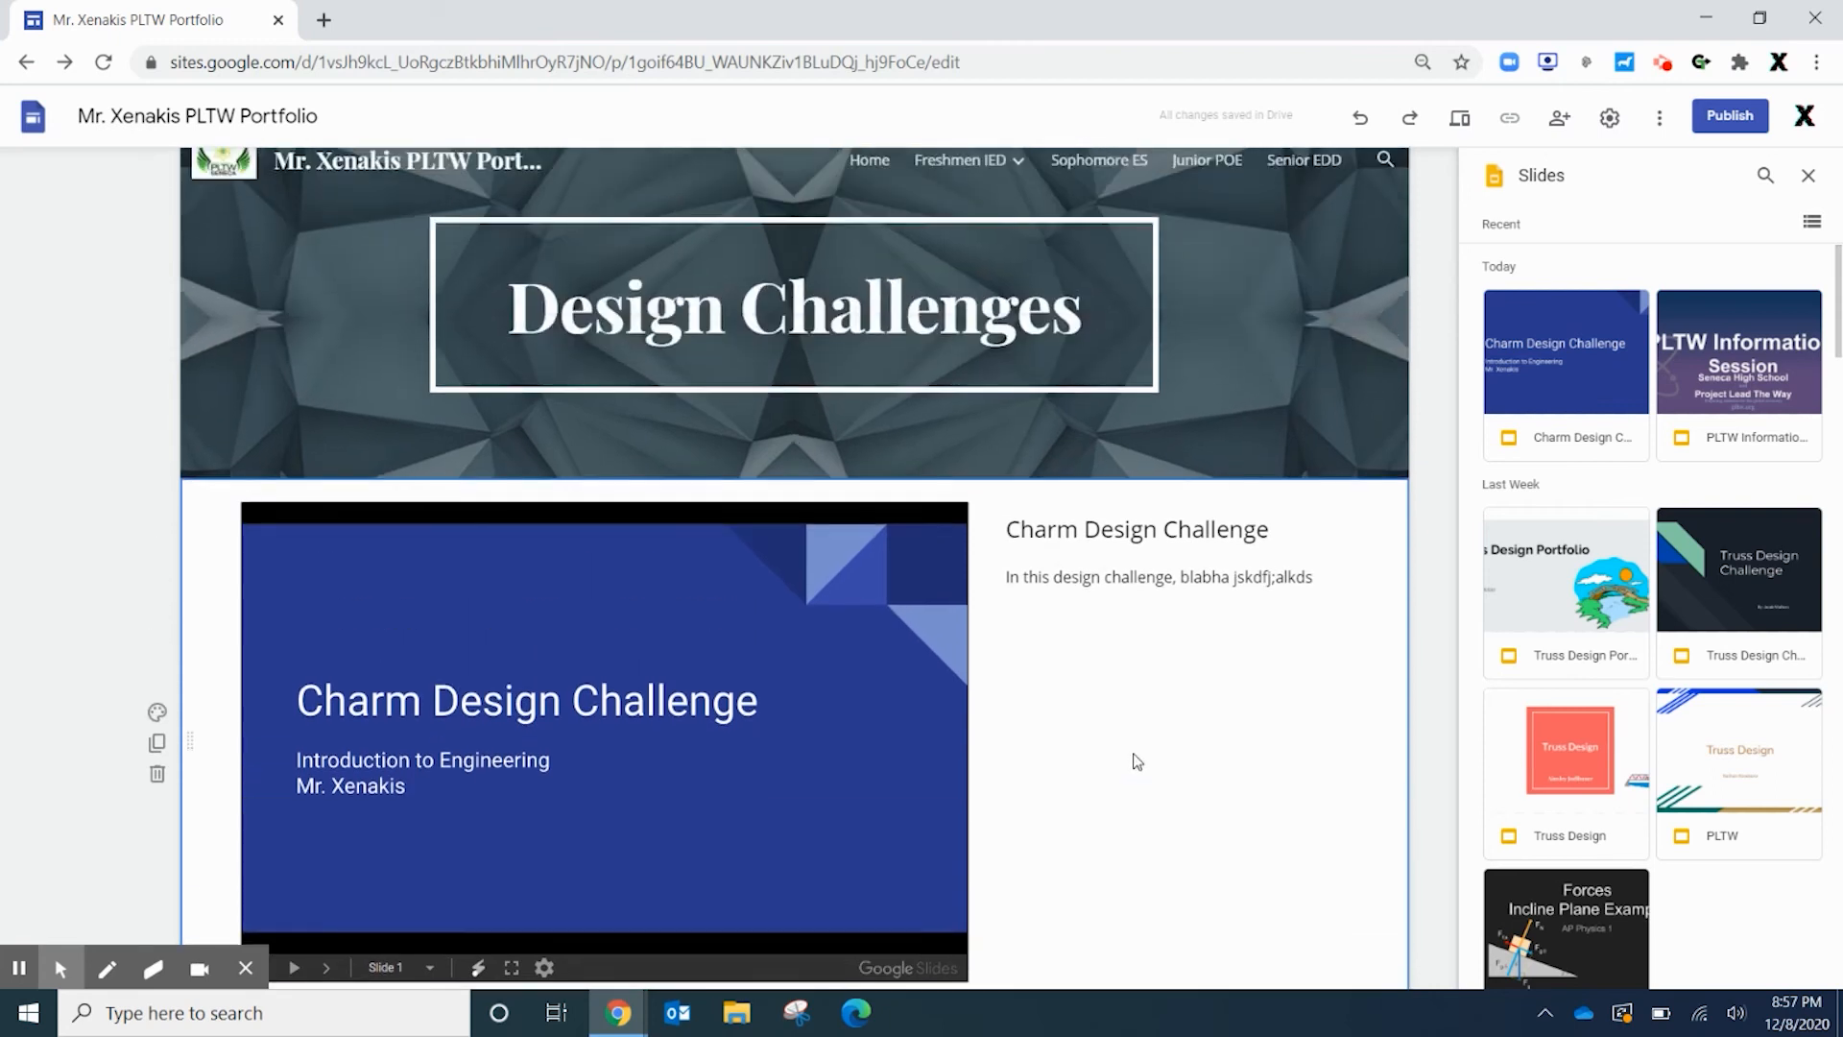
{"action": "left_click", "coordinate": [869, 181]}
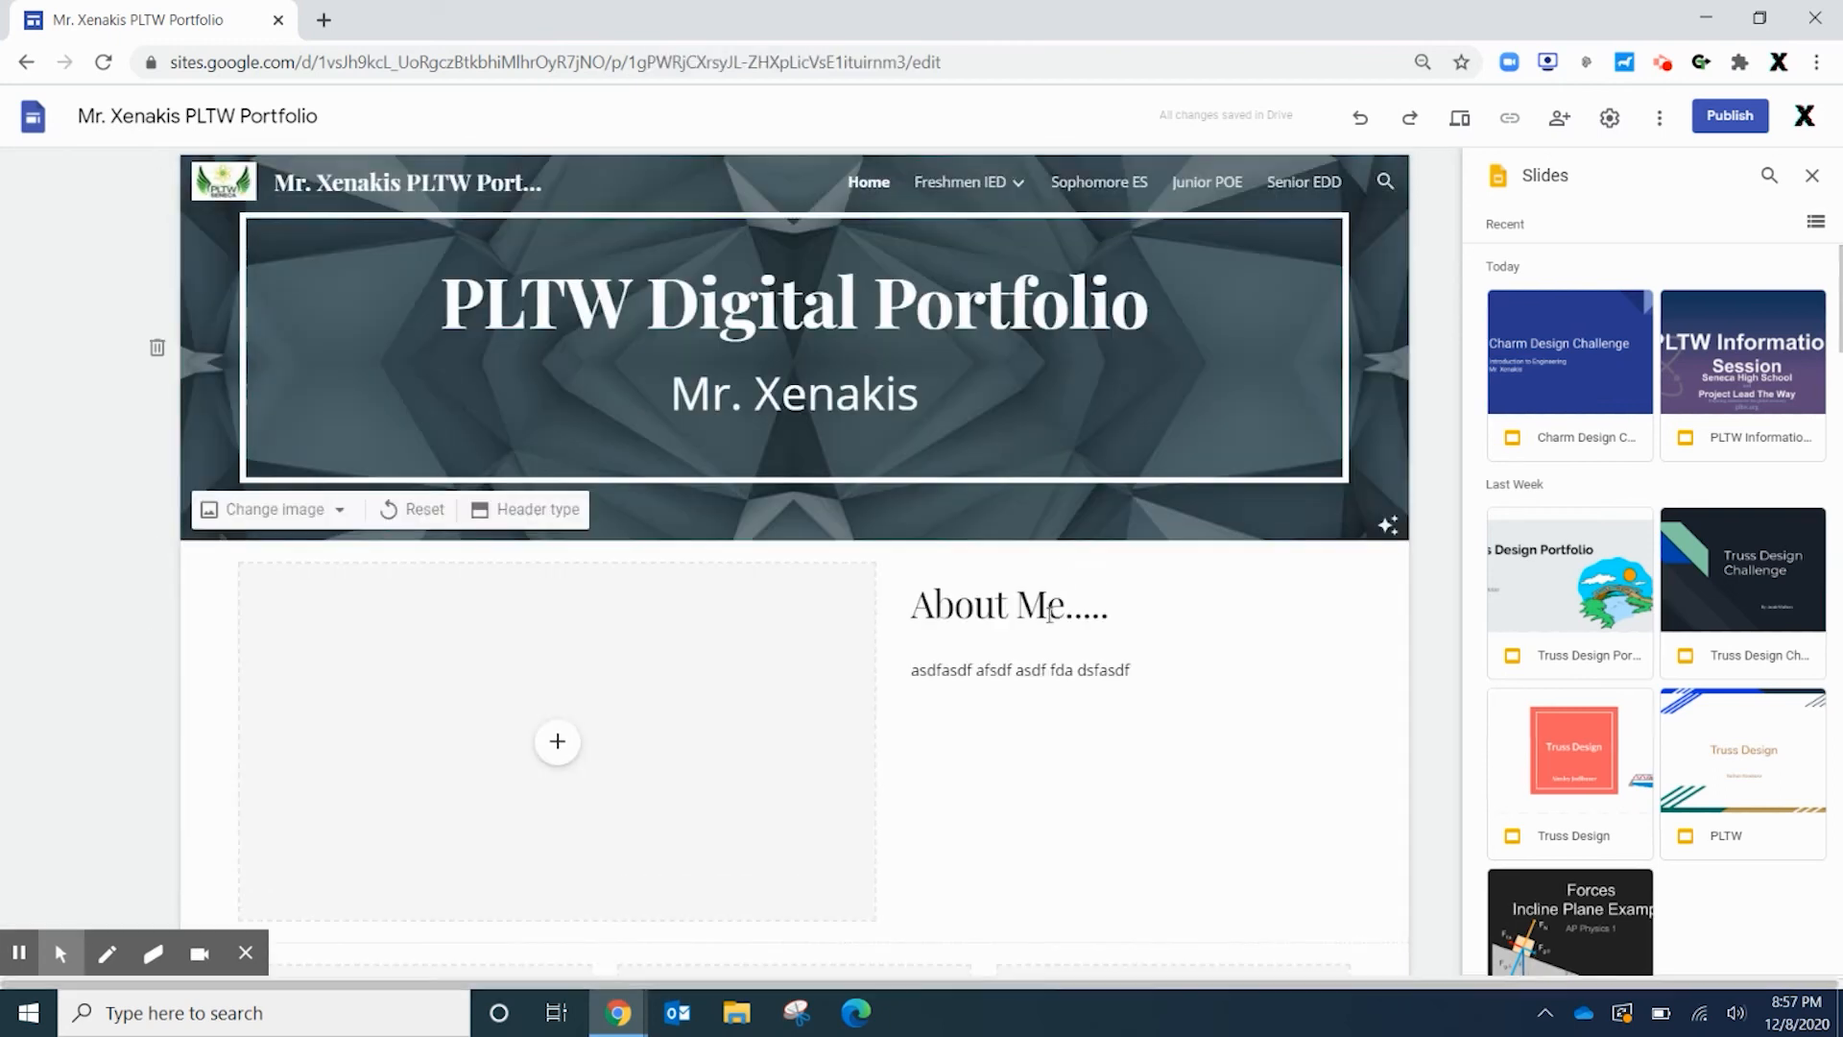
Search YouTube for 'l4l physics' and embed the Intro to Incline Planes w/example video
{"action": "scroll", "coordinate": [936, 672], "scroll_direction": "down", "scroll_amount": 5}
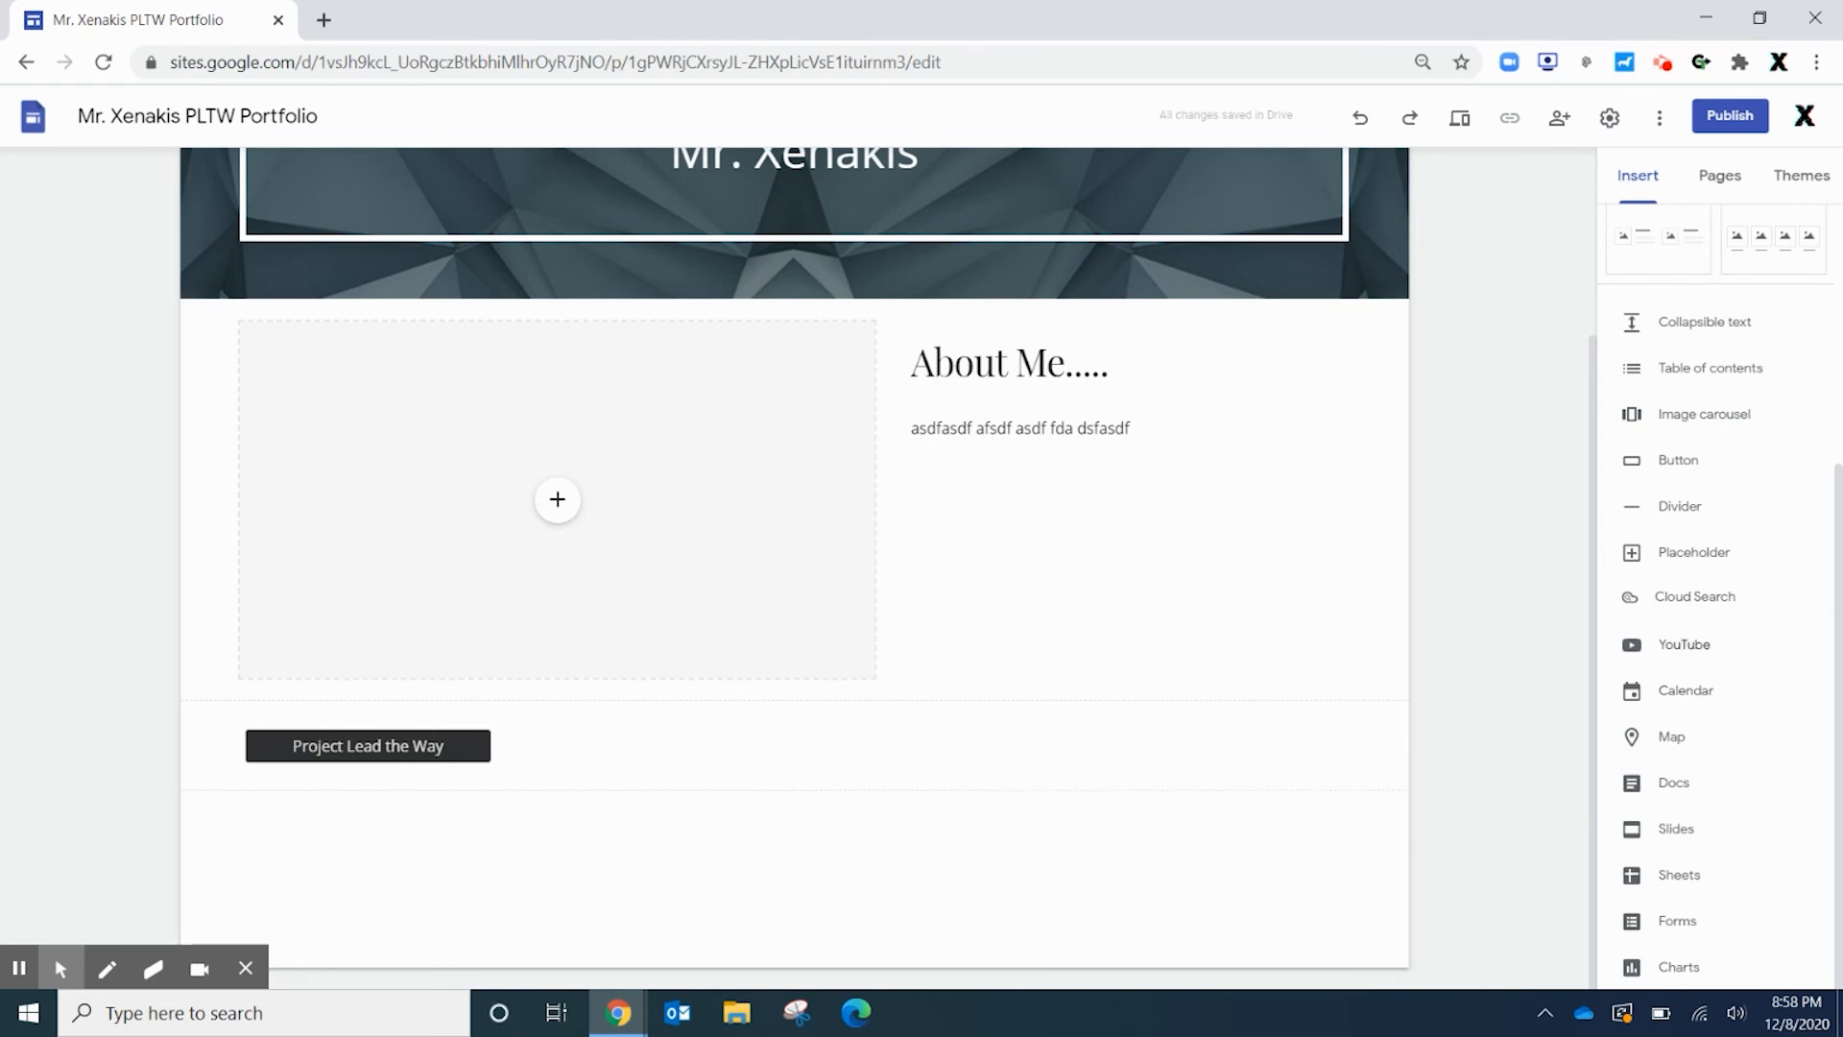
{"action": "left_click", "coordinate": [1683, 646]}
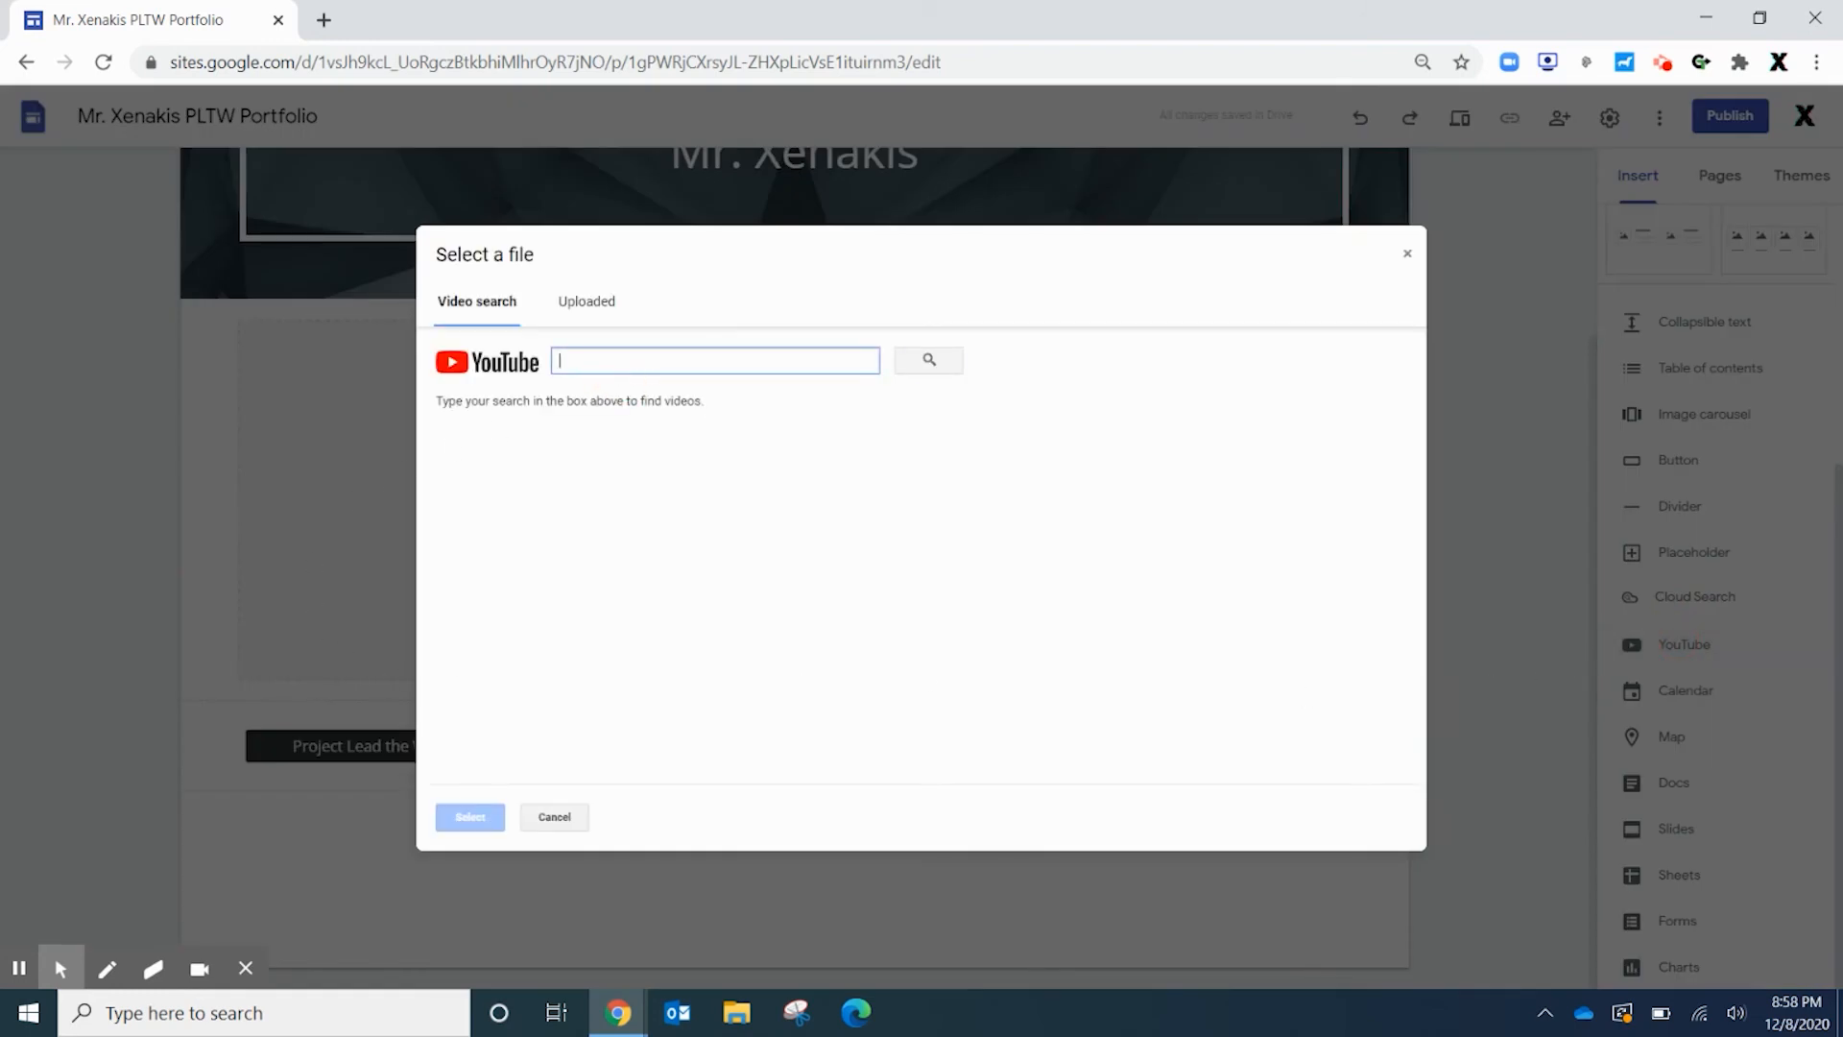
{"action": "type", "text": "l4l p"}
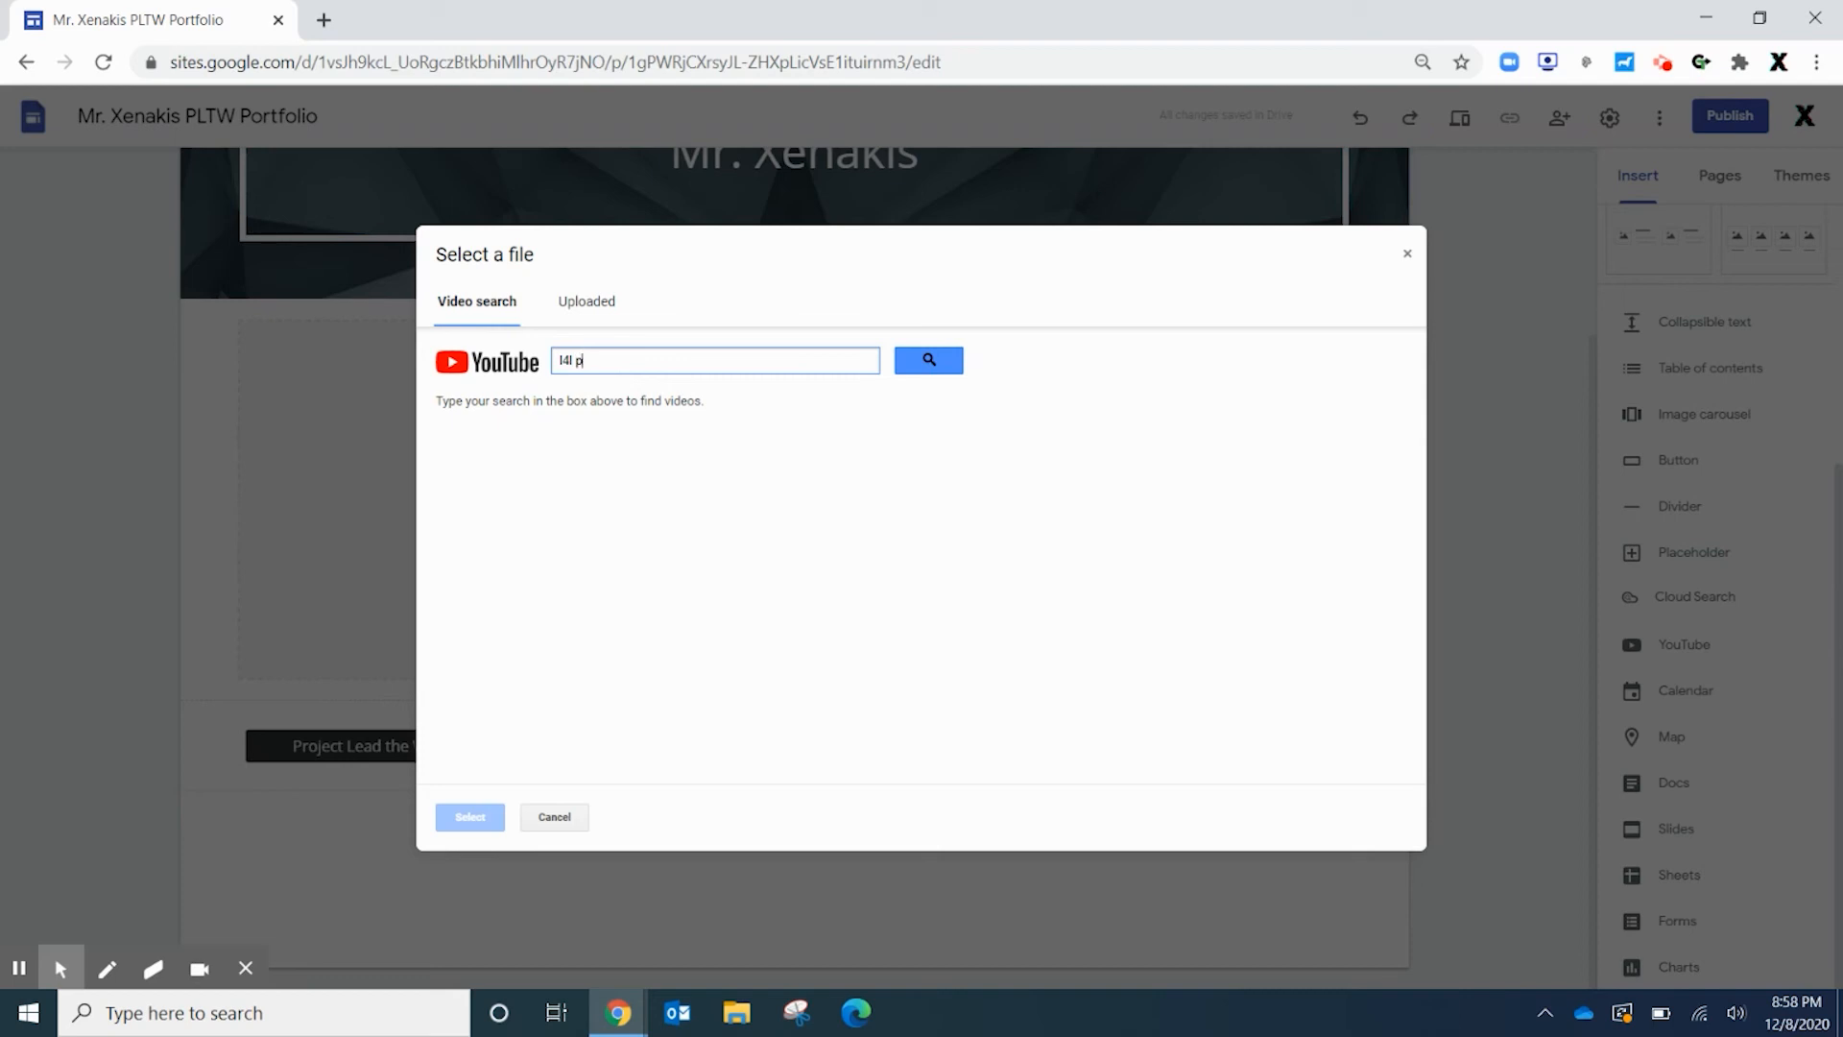
{"action": "type", "text": "hysics"}
{"action": "key", "text": "Return"}
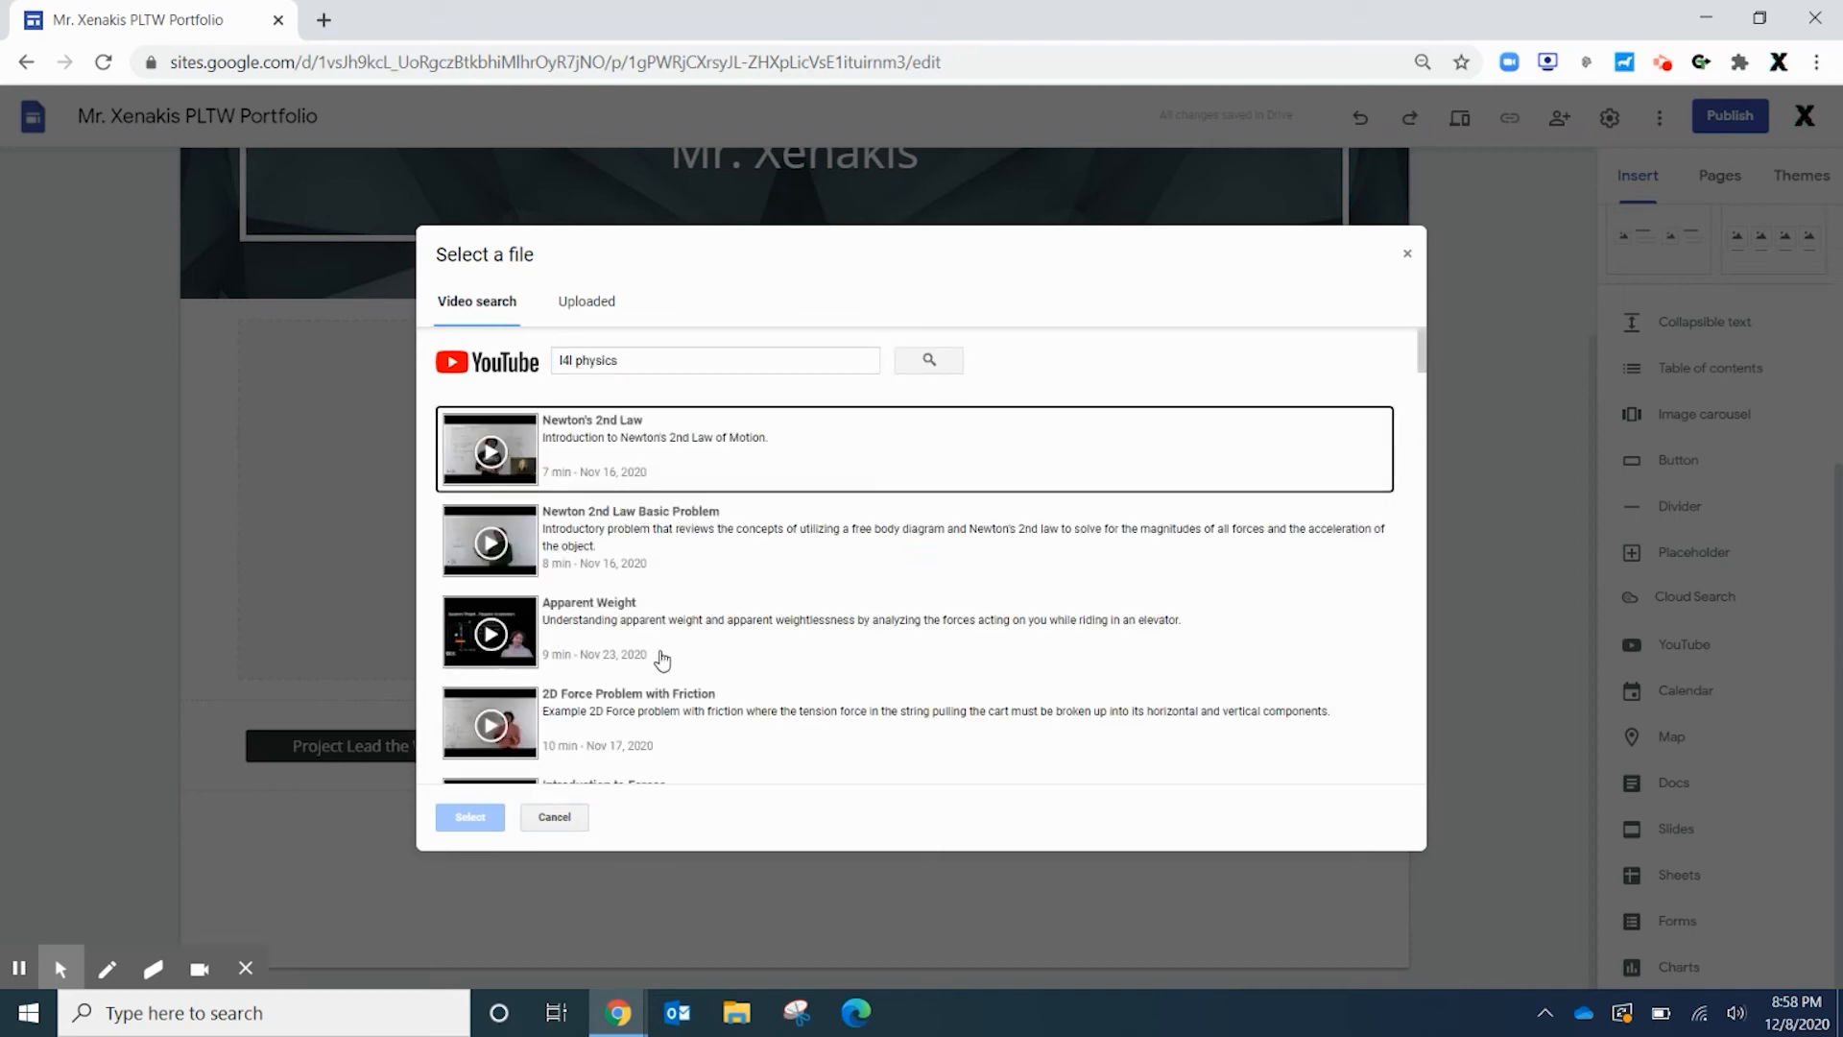
{"action": "scroll", "coordinate": [580, 617], "scroll_direction": "down", "scroll_amount": 6}
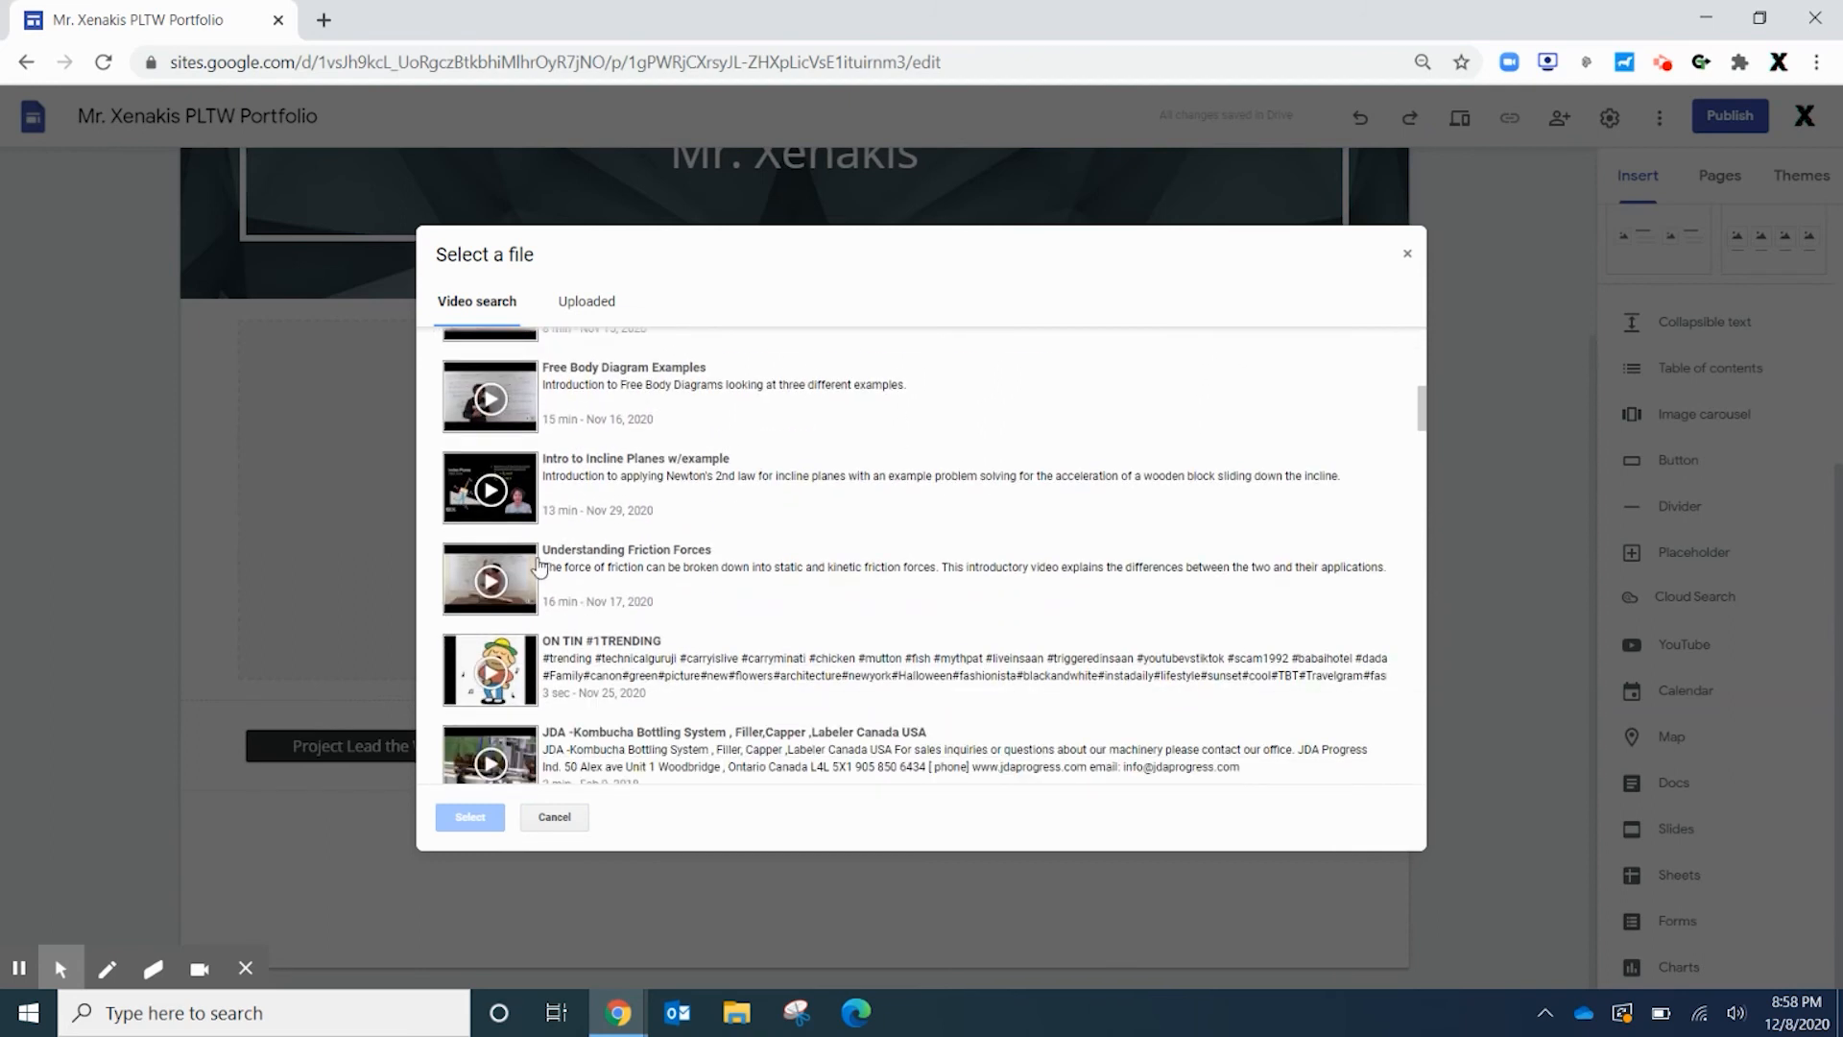
{"action": "scroll", "coordinate": [529, 555], "scroll_direction": "up", "scroll_amount": 1}
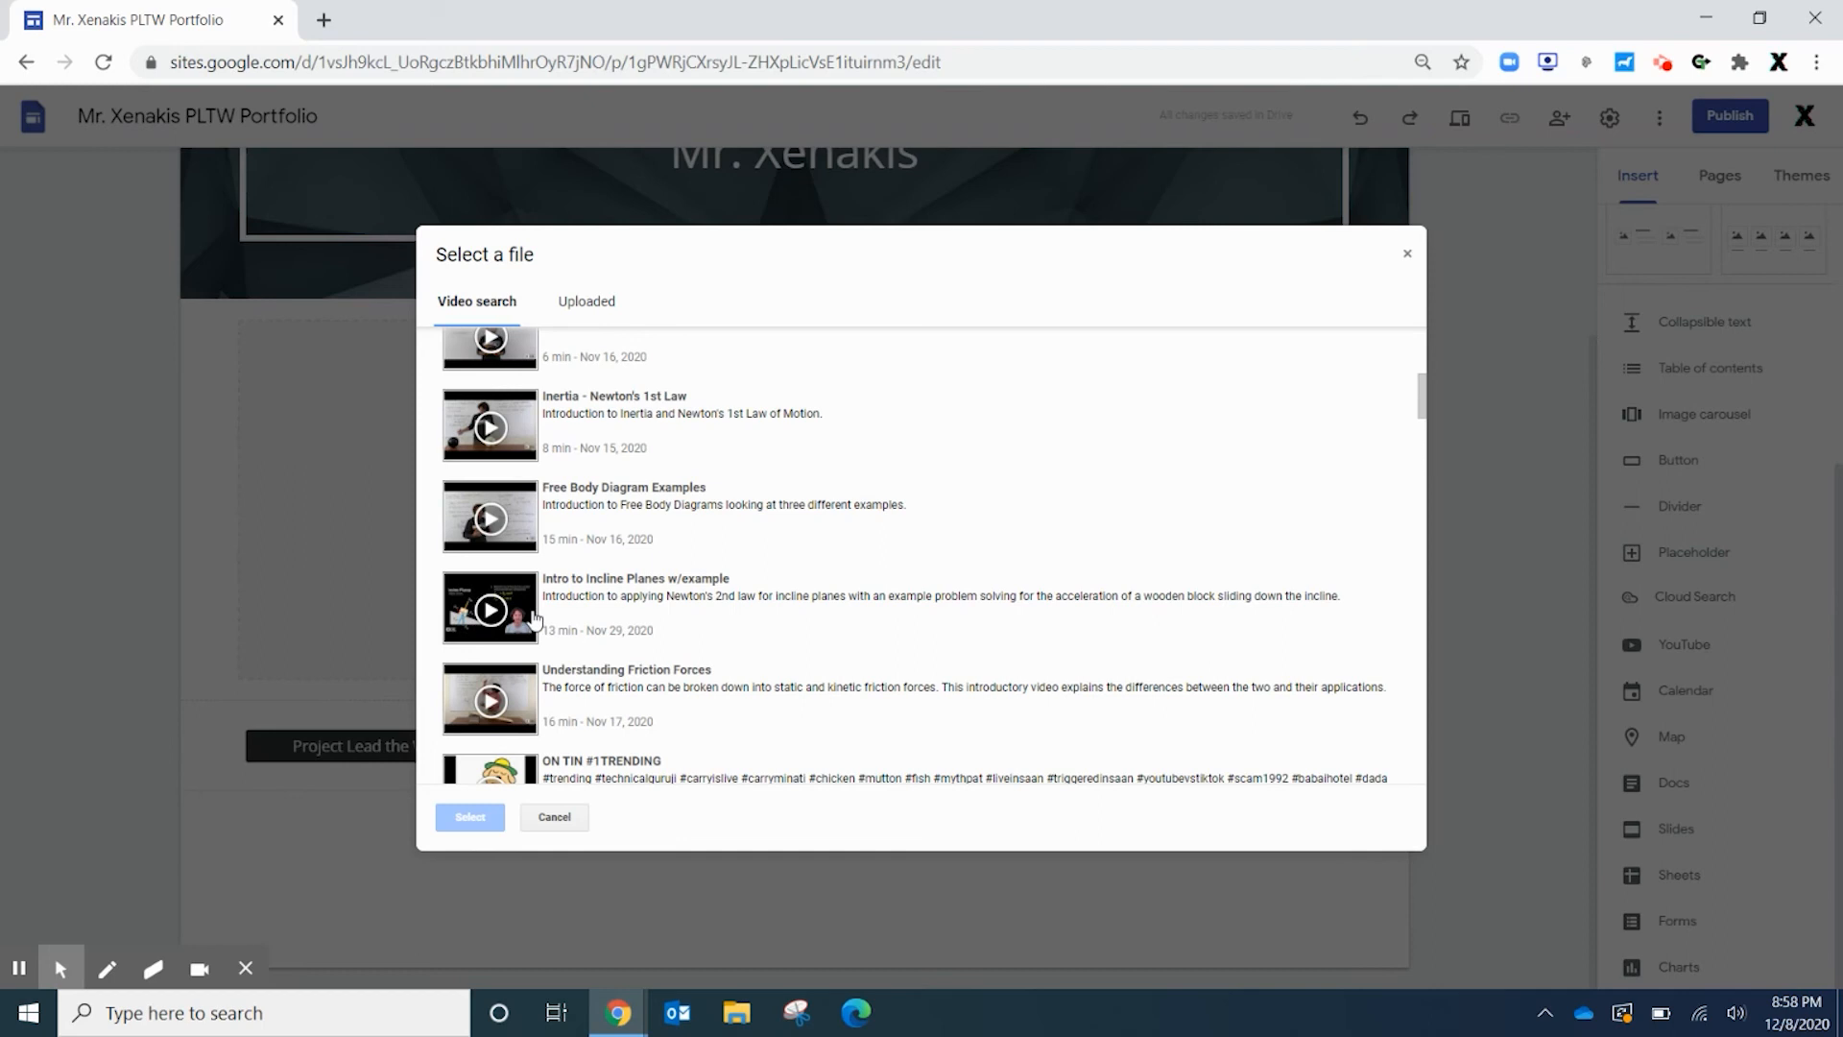
{"action": "left_click", "coordinate": [460, 619]}
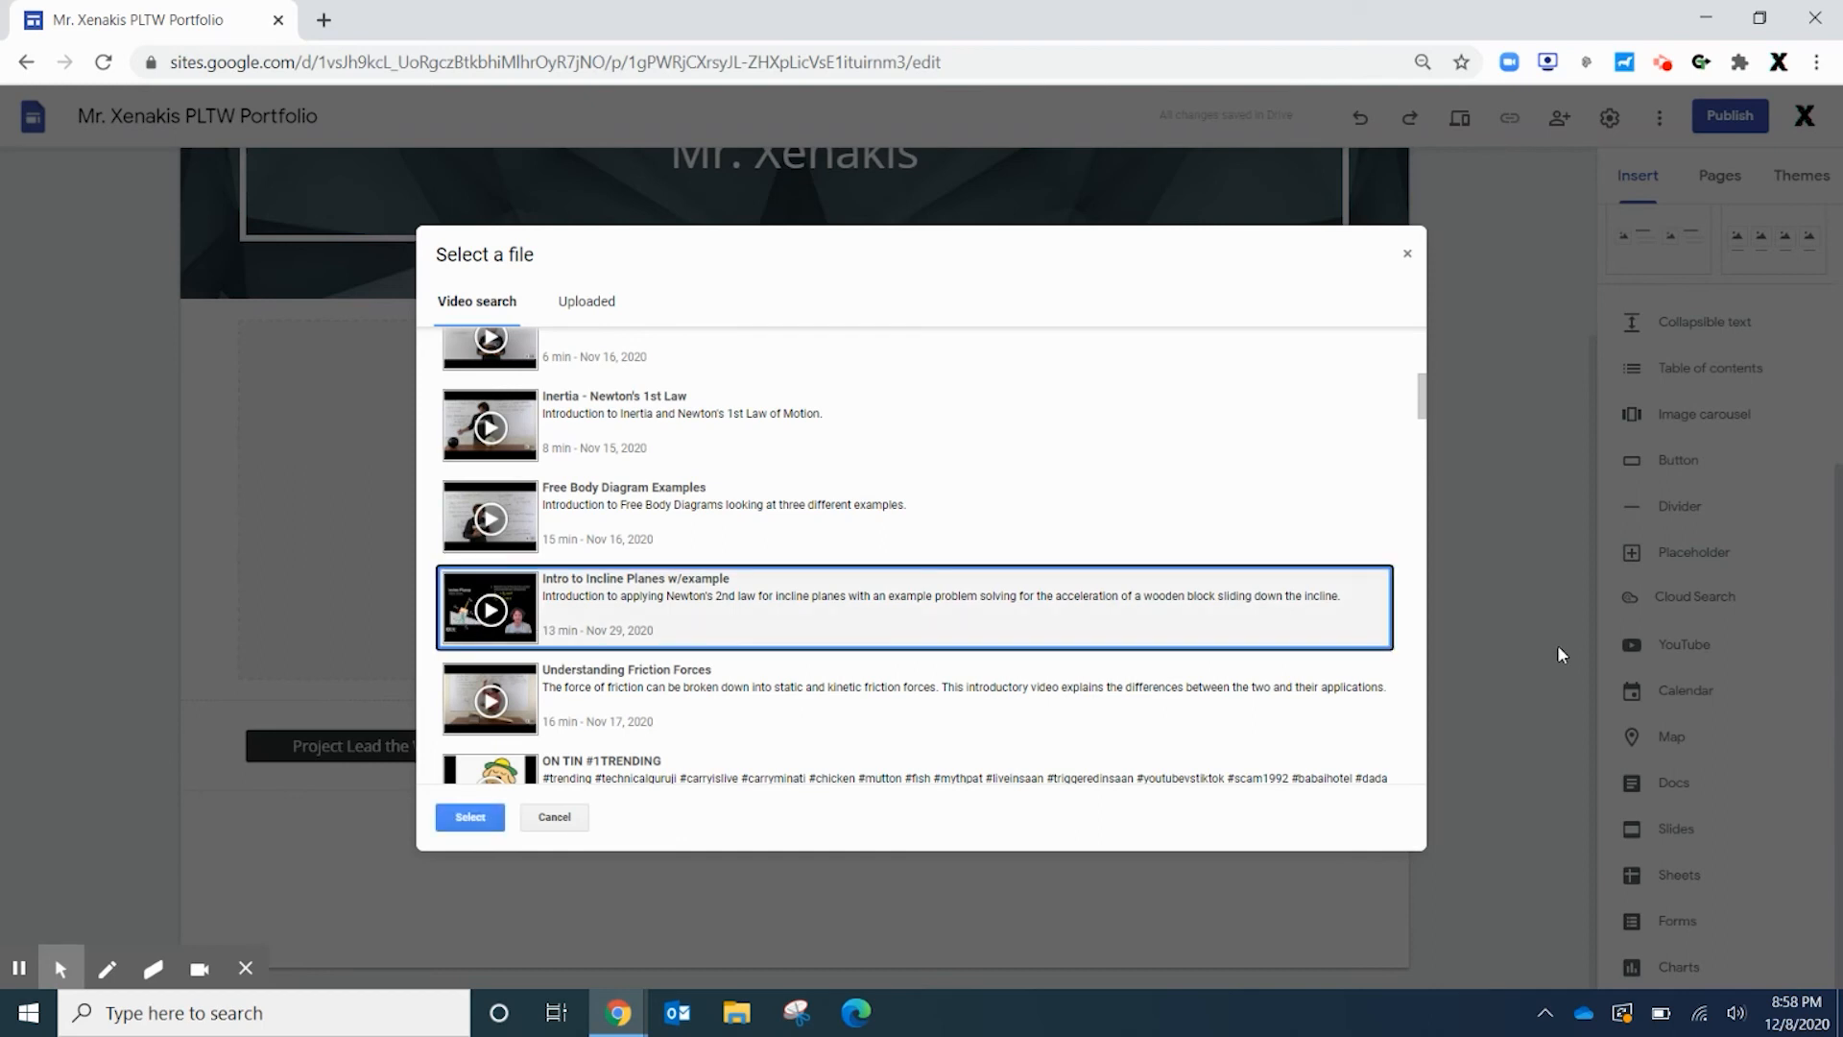
{"action": "double_click", "coordinate": [468, 624]}
{"action": "scroll", "coordinate": [1130, 716], "scroll_direction": "down", "scroll_amount": 2}
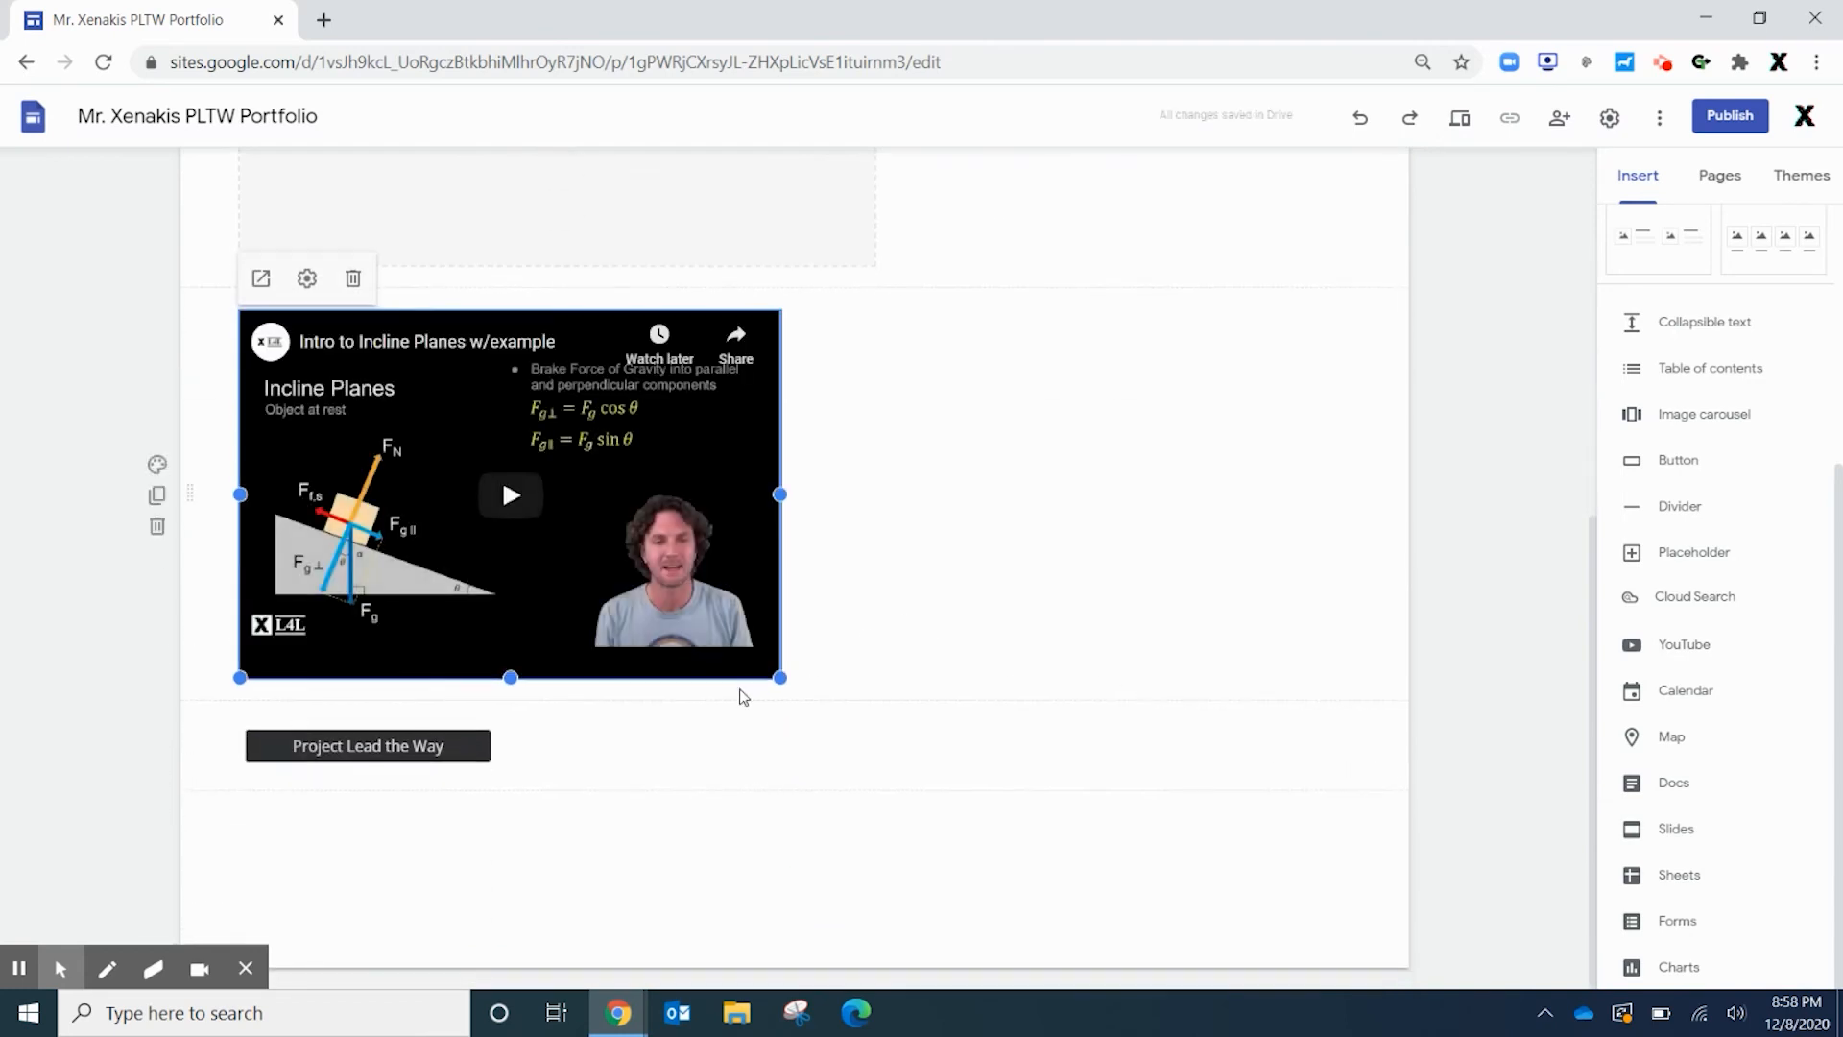
Stretch the incline-planes video embed to the full content width, then deselect it
{"action": "left_click_drag", "start_coordinate": [774, 675], "coordinate": [1347, 903]}
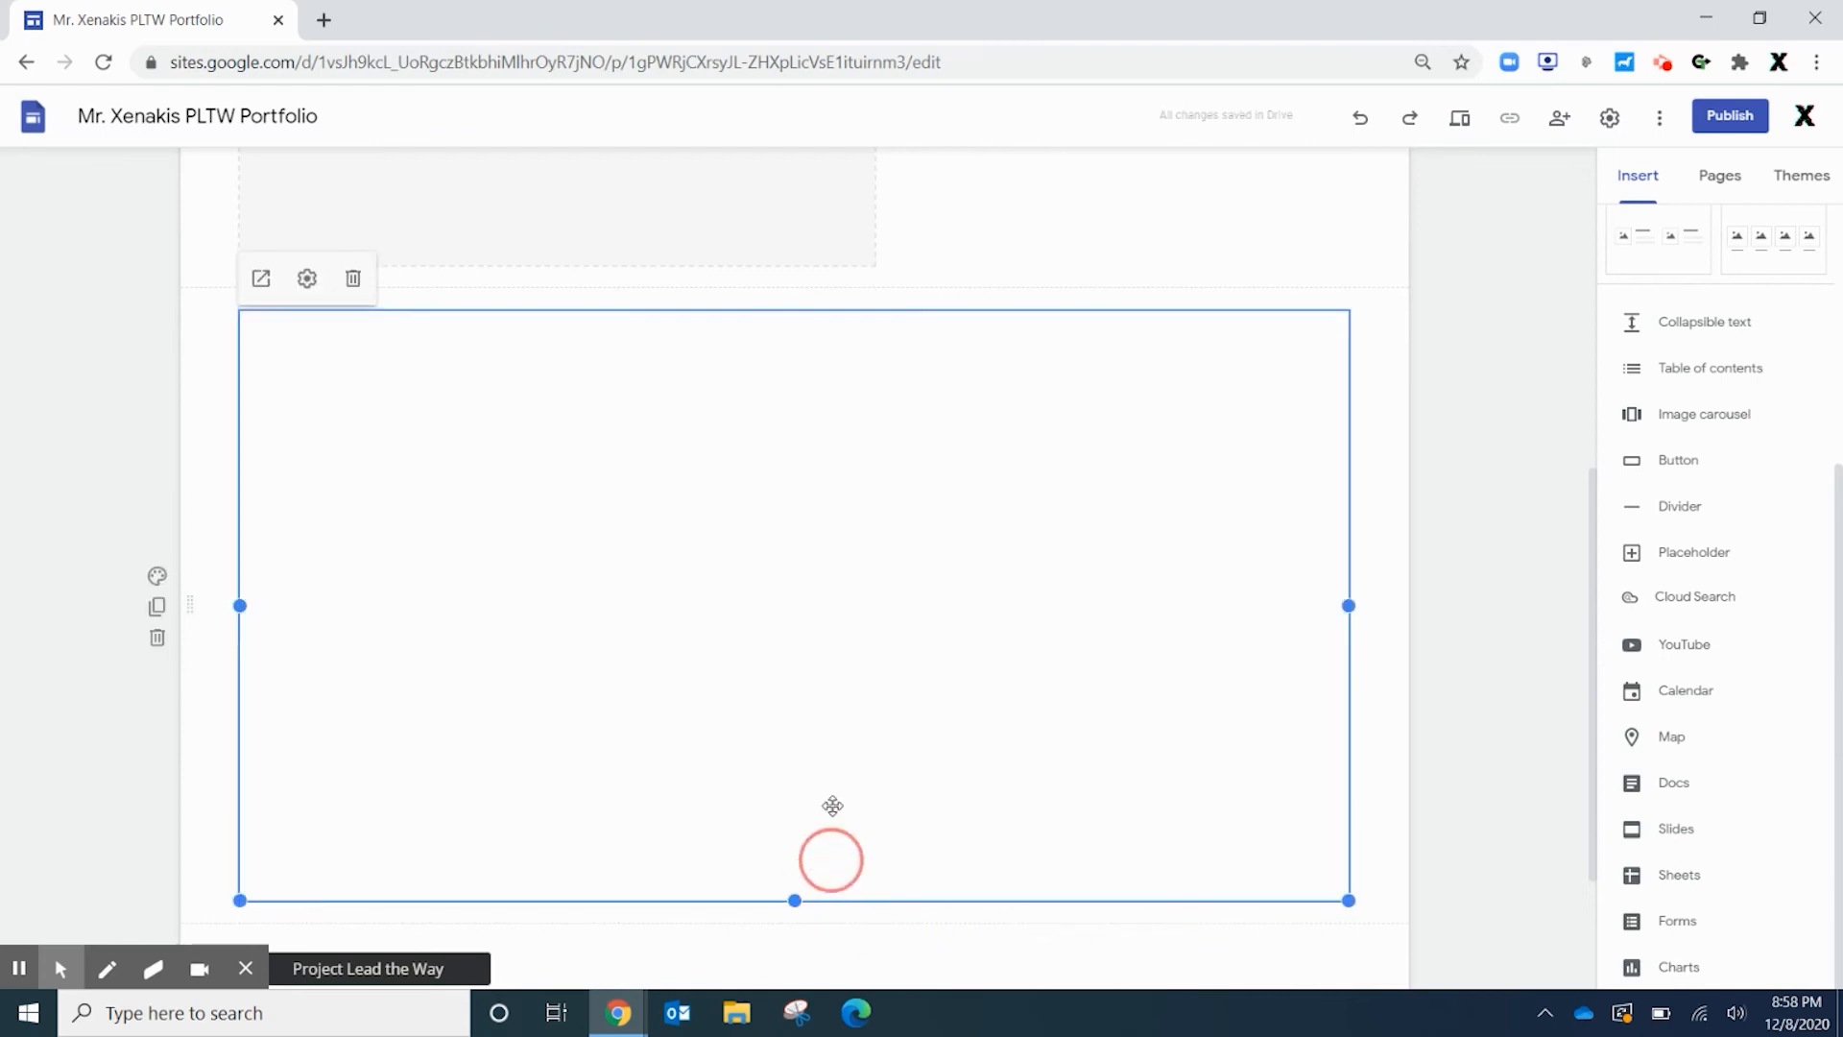
{"action": "scroll", "coordinate": [1008, 749], "scroll_direction": "down", "scroll_amount": 2}
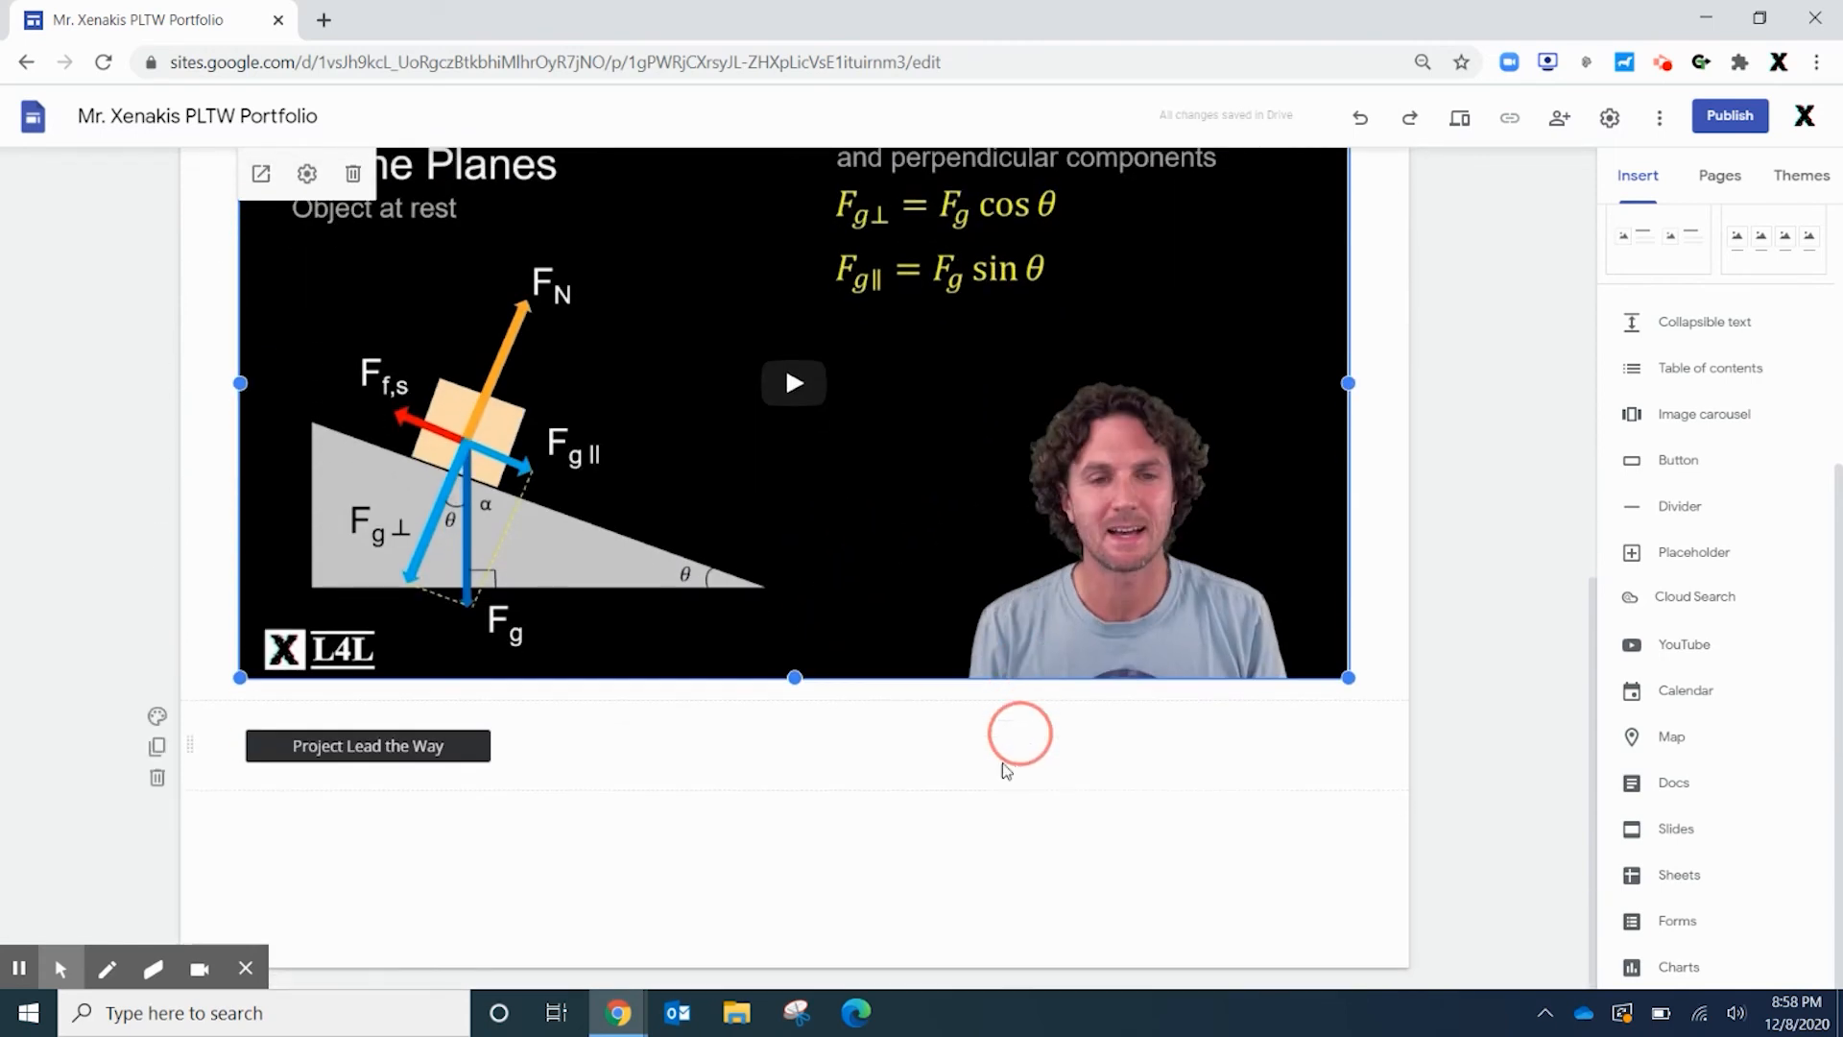
{"action": "scroll", "coordinate": [880, 855], "scroll_direction": "up", "scroll_amount": 10}
{"action": "scroll", "coordinate": [925, 585], "scroll_direction": "down", "scroll_amount": 6}
{"action": "scroll", "coordinate": [968, 559], "scroll_direction": "down", "scroll_amount": 1}
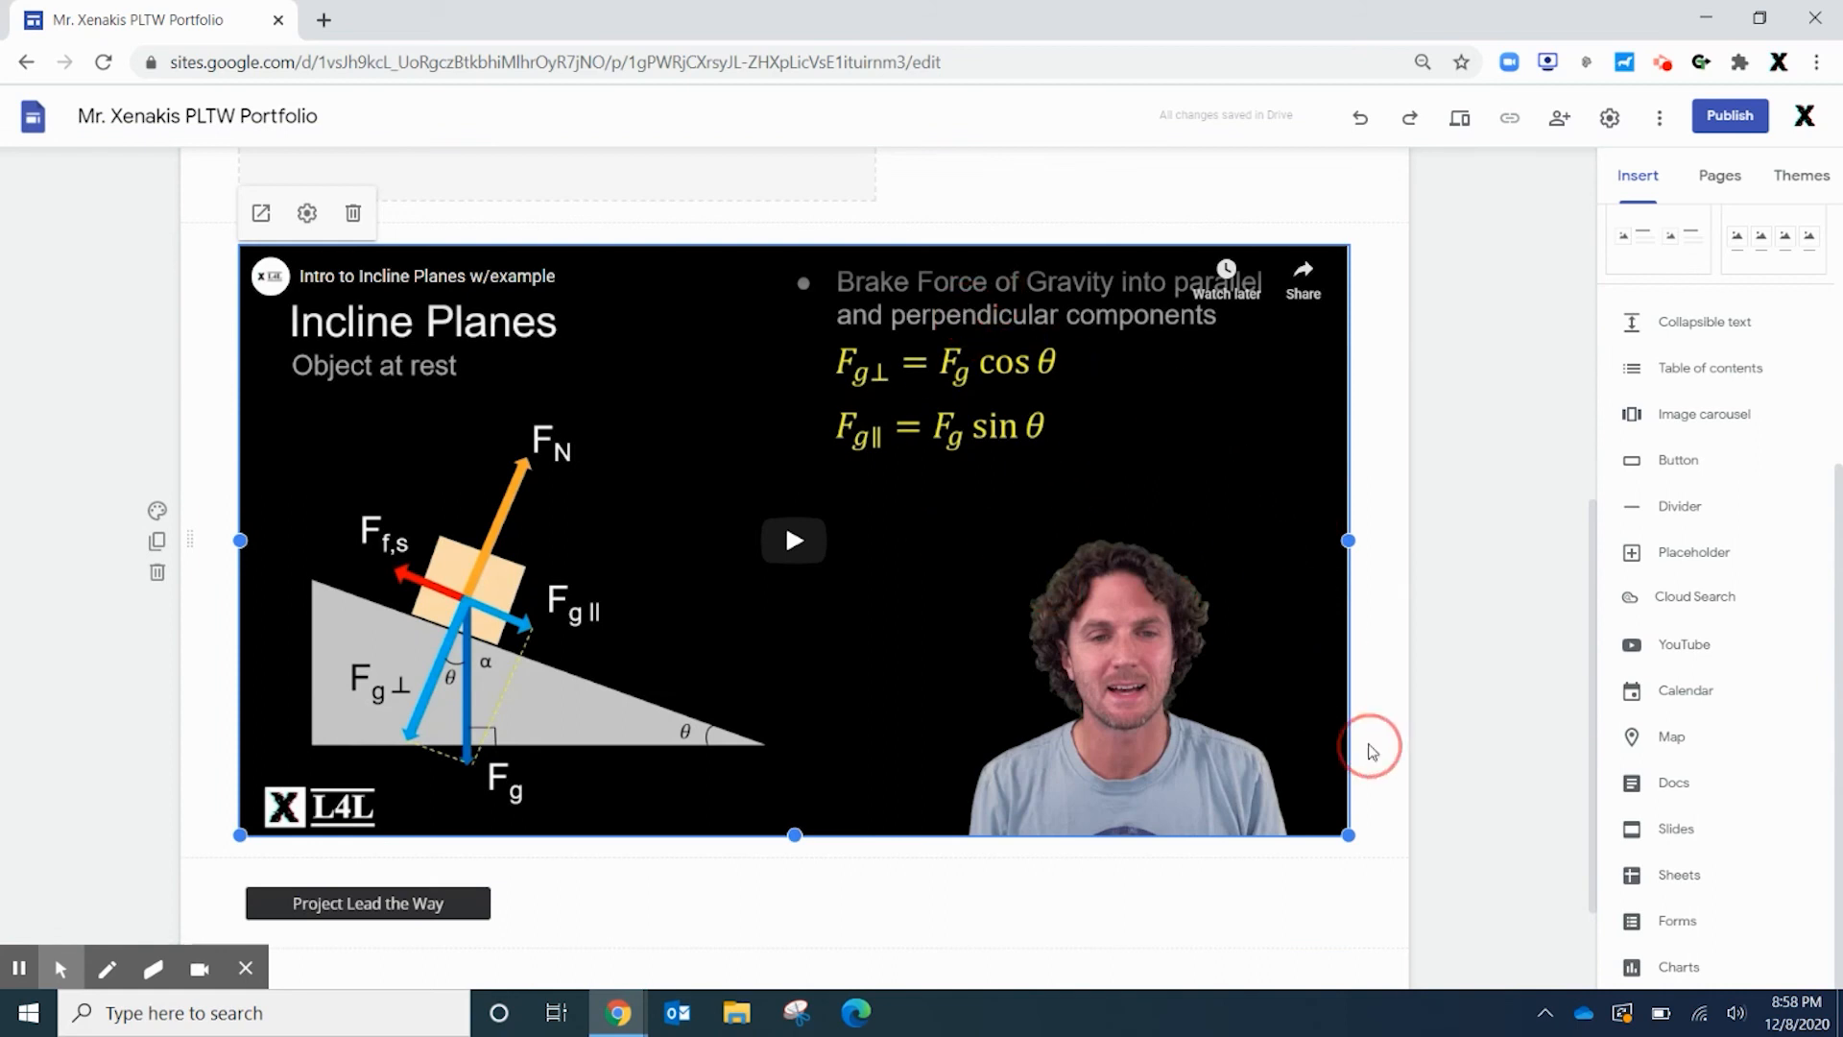
{"action": "left_click", "coordinate": [1509, 695]}
View the Sketching subpage under Freshmen IED, then go back to the Home page
{"action": "scroll", "coordinate": [1510, 695], "scroll_direction": "up", "scroll_amount": 8}
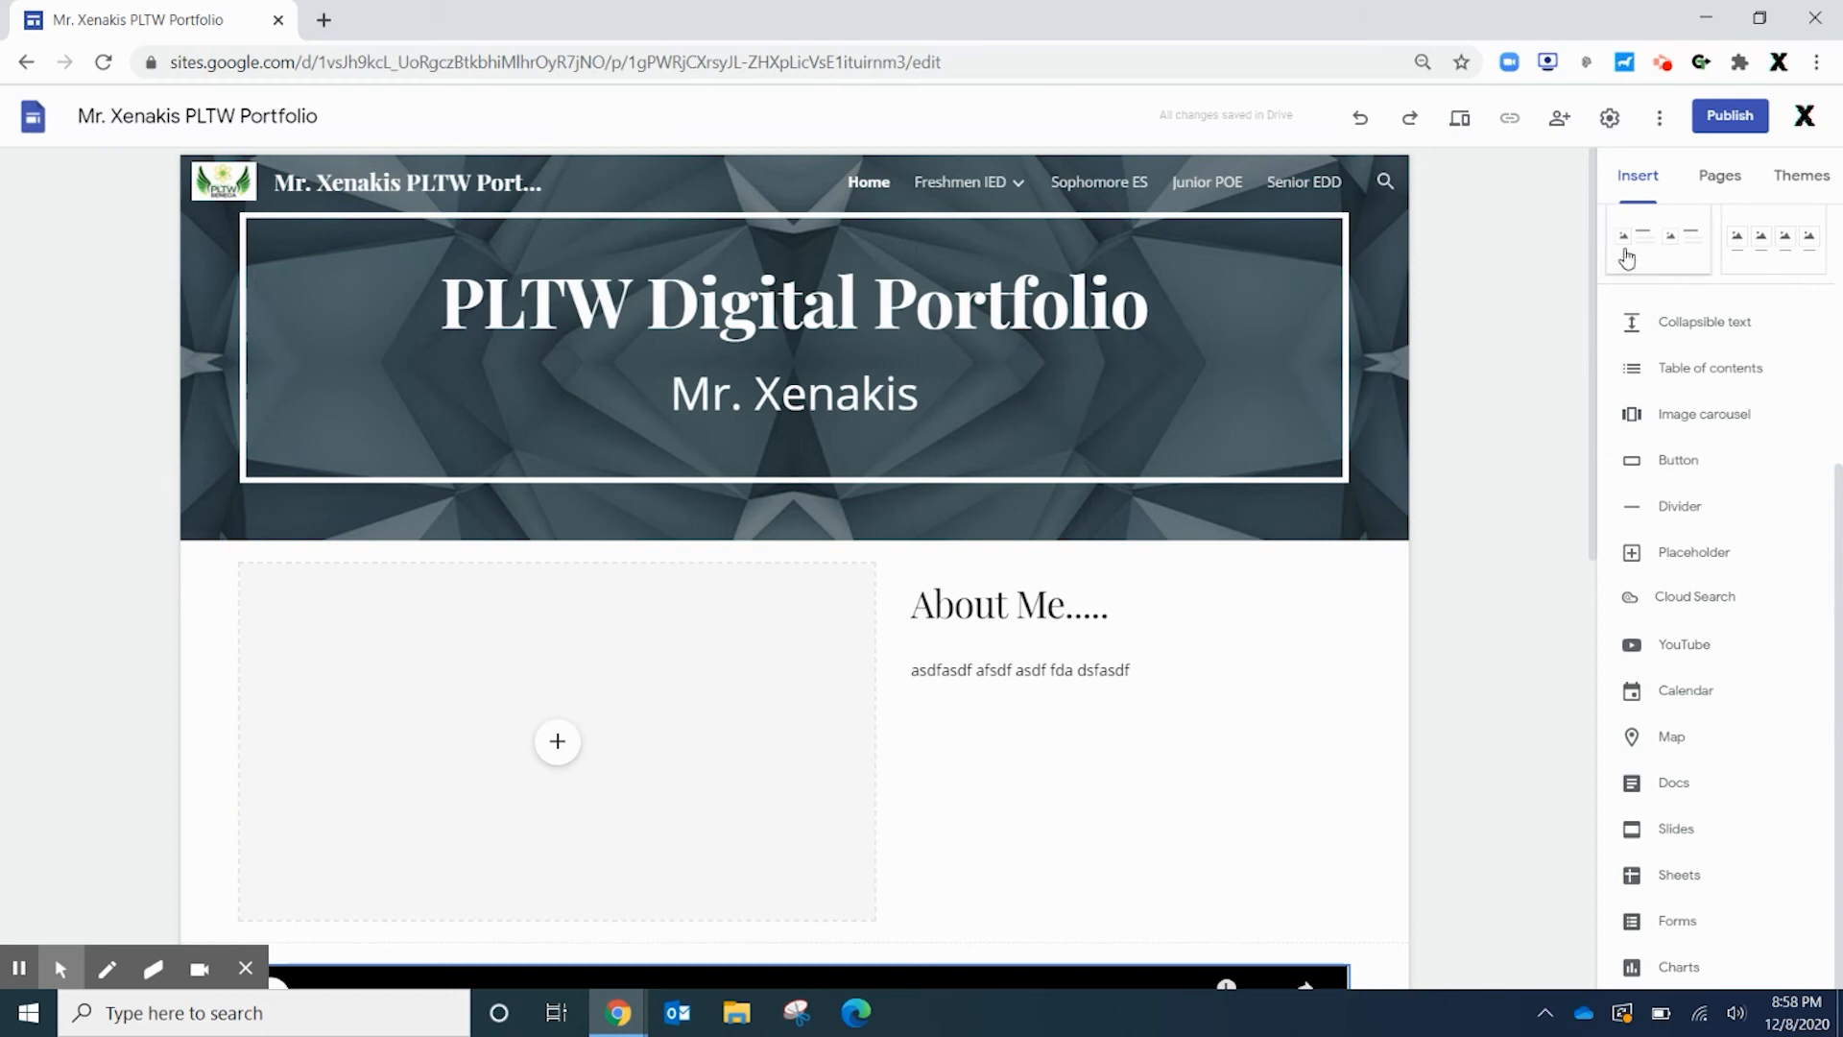
{"action": "scroll", "coordinate": [1723, 557], "scroll_direction": "up", "scroll_amount": 4}
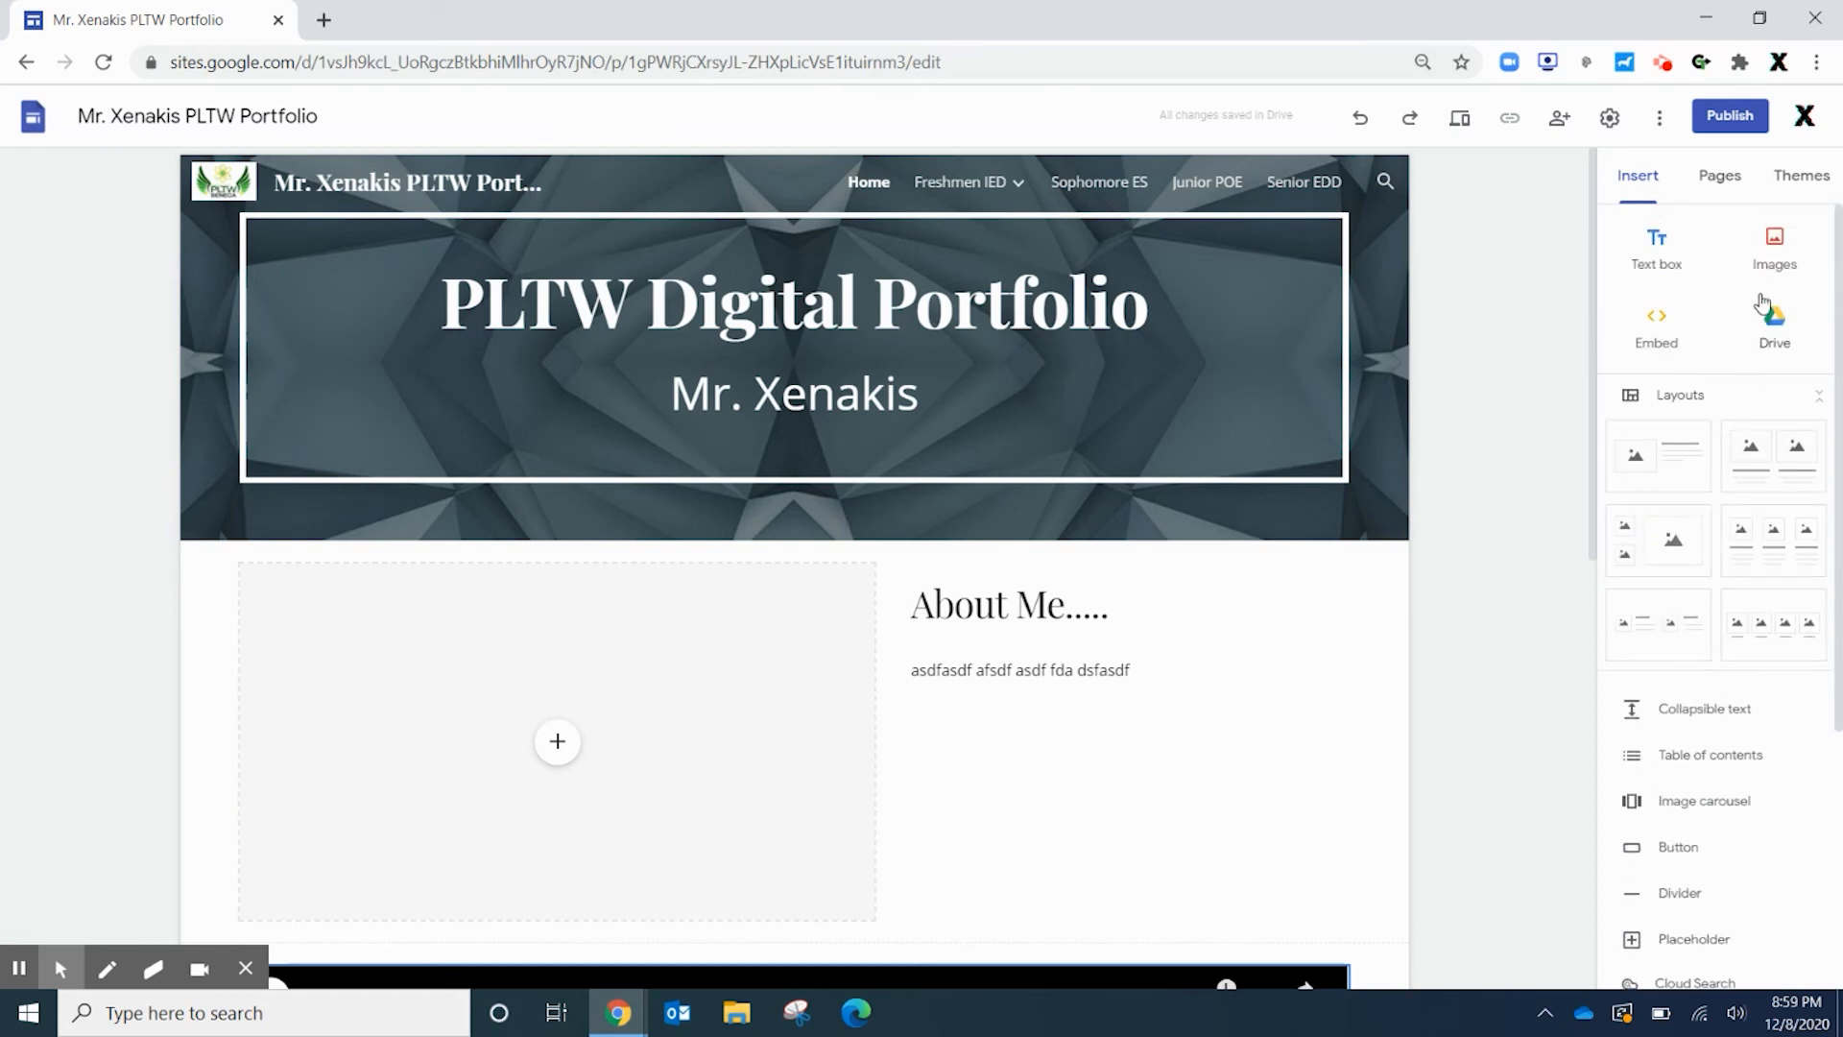
{"action": "scroll", "coordinate": [1784, 372], "scroll_direction": "down", "scroll_amount": 3}
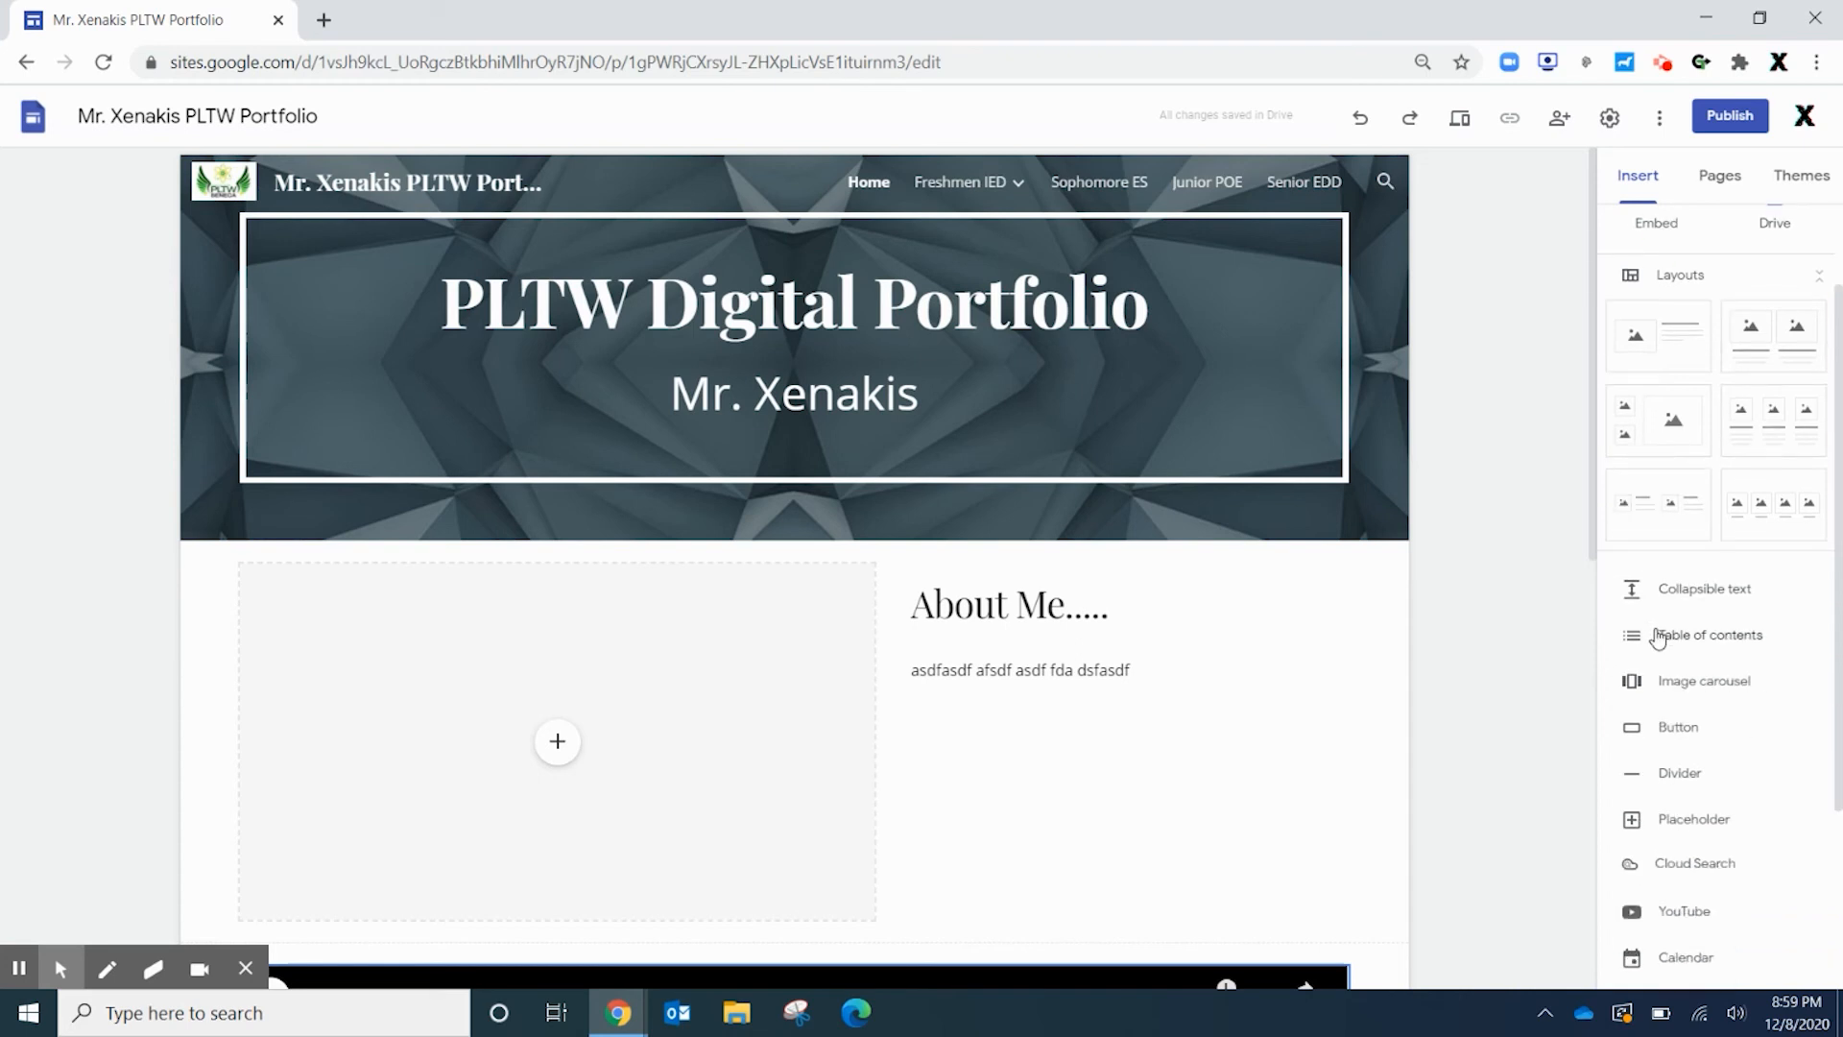
{"action": "mouse_move", "coordinate": [995, 199]}
{"action": "left_click", "coordinate": [1047, 231]}
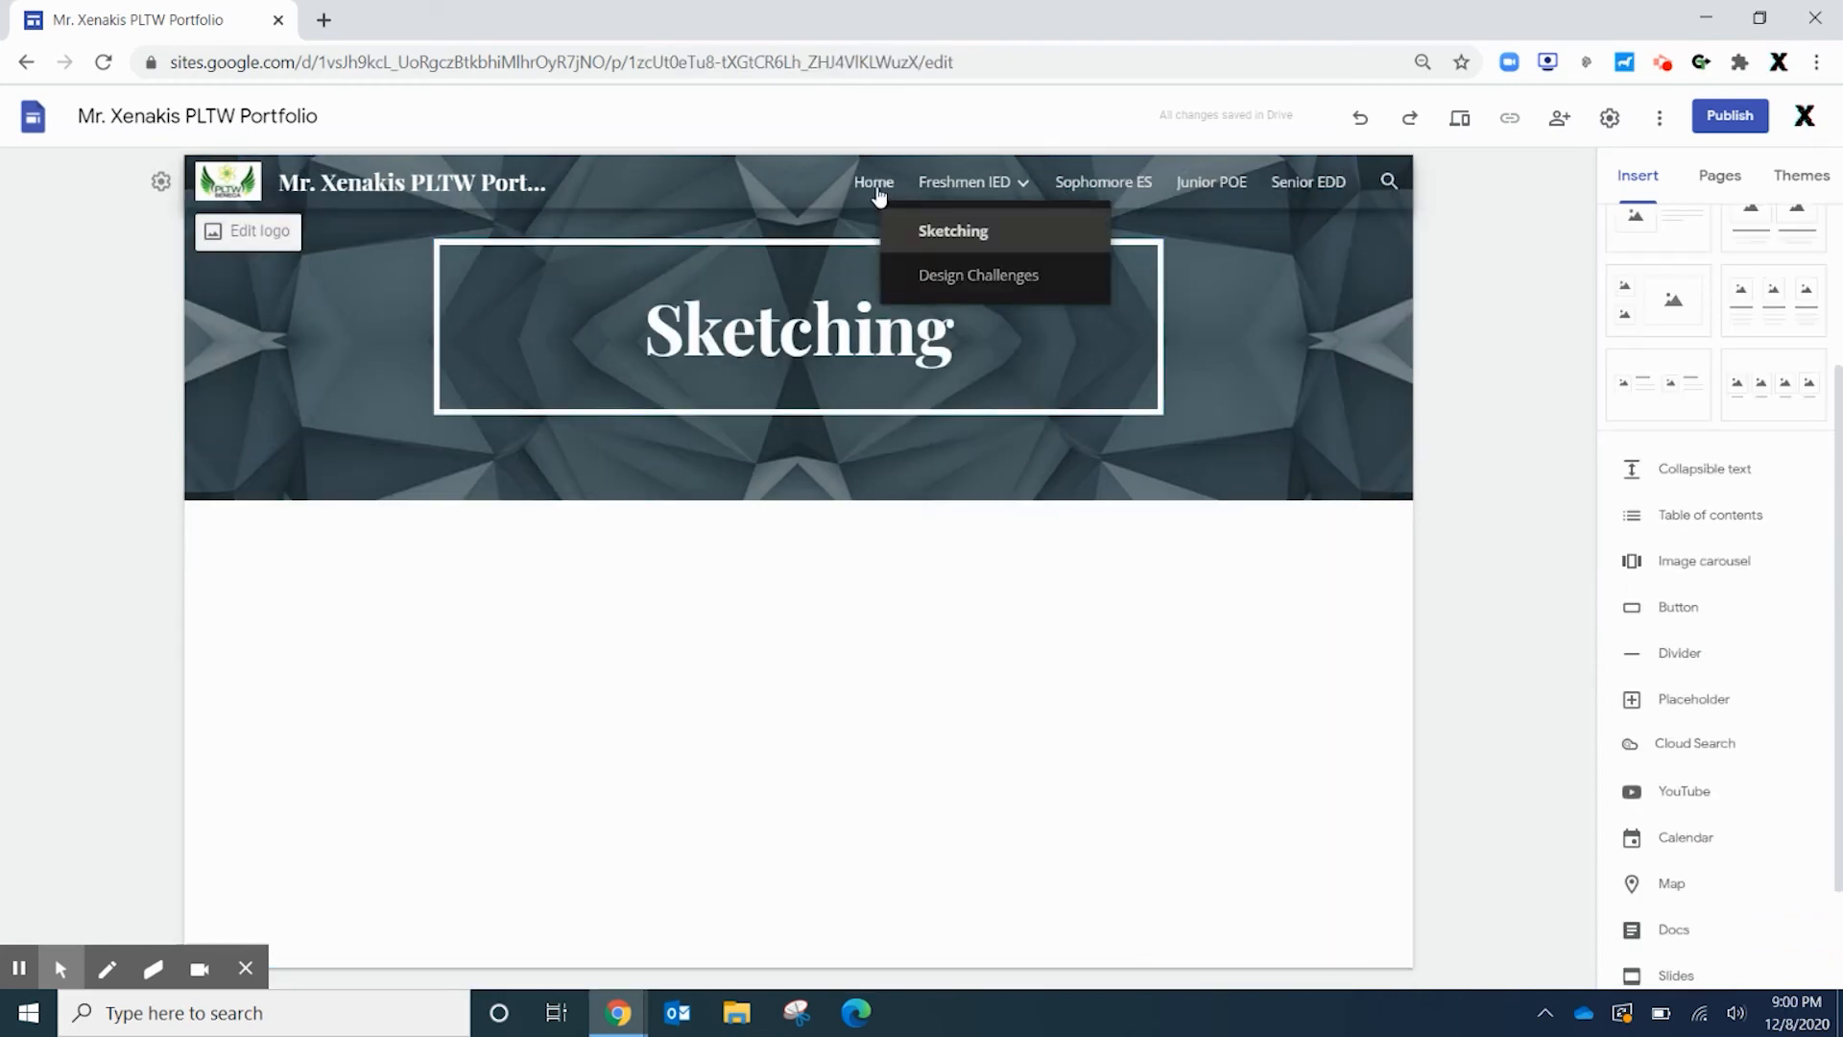
{"action": "left_click", "coordinate": [869, 181]}
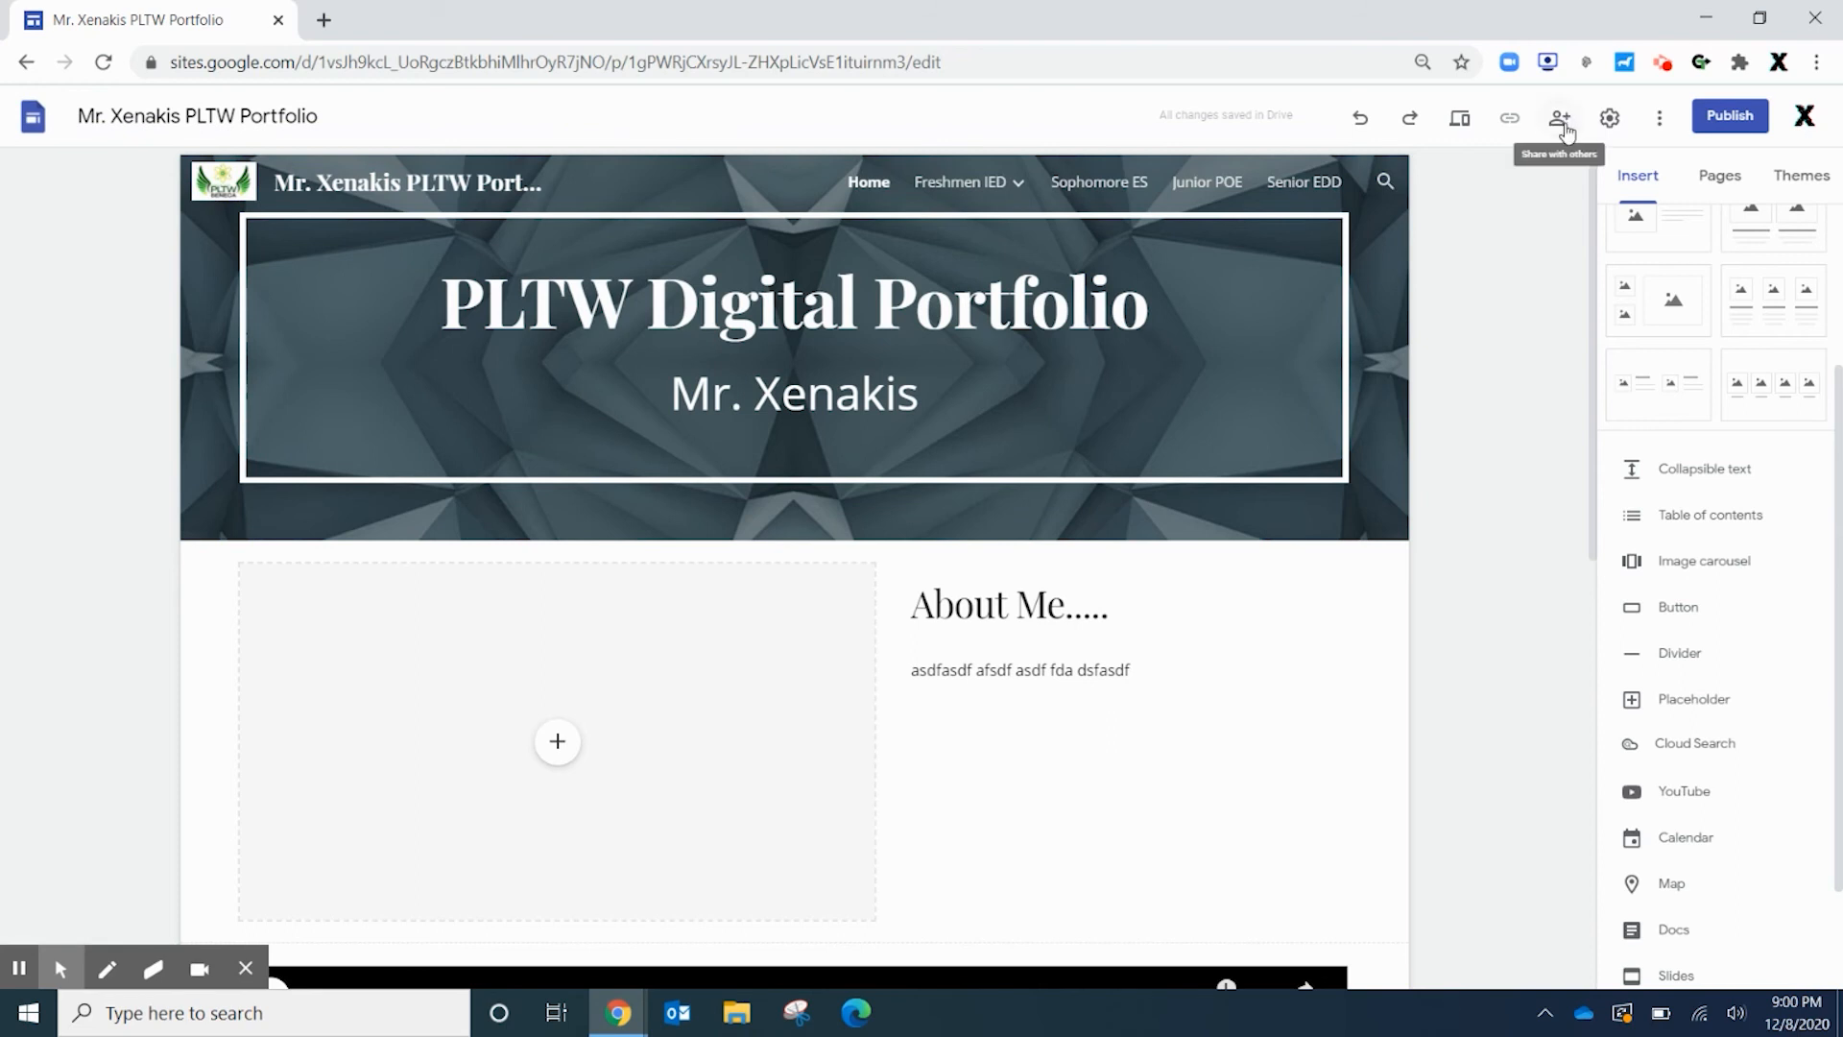
{"action": "scroll", "coordinate": [1692, 384], "scroll_direction": "up", "scroll_amount": 3}
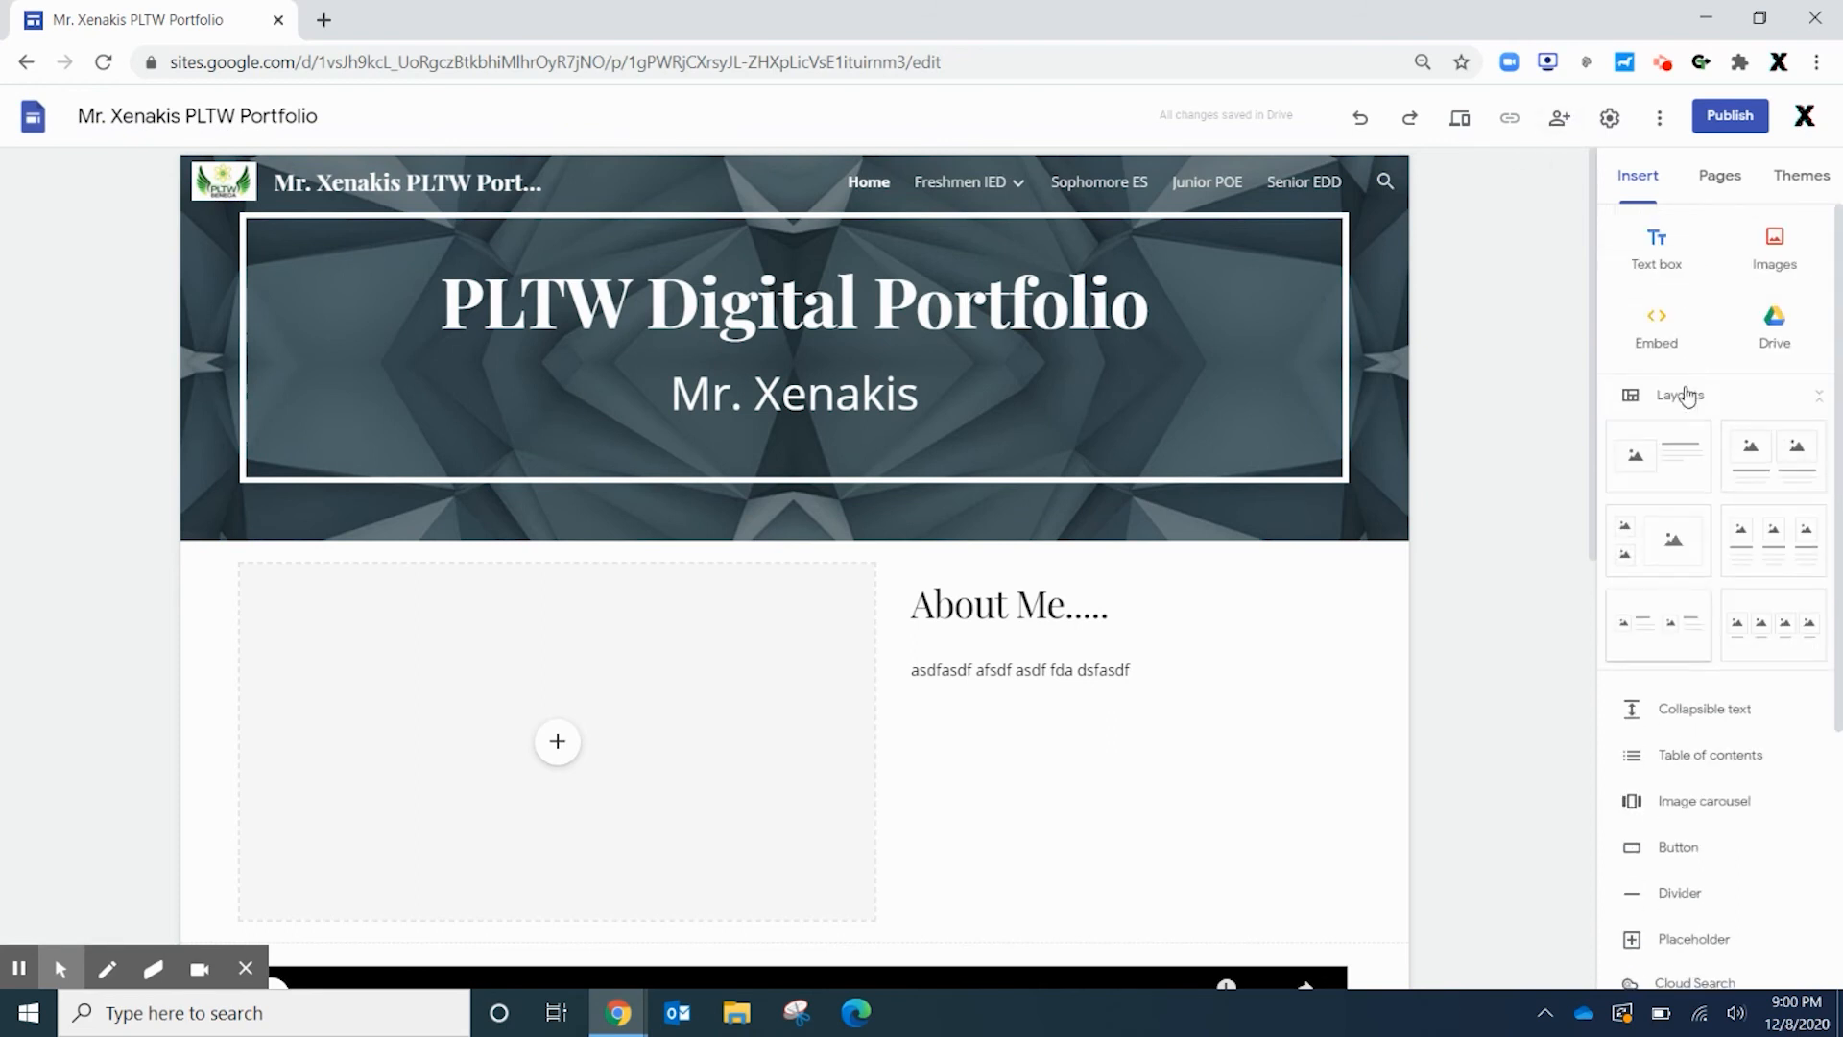
Begin publishing at the pltw-portfolio web address and open the viewer access settings
{"action": "left_click", "coordinate": [1720, 114]}
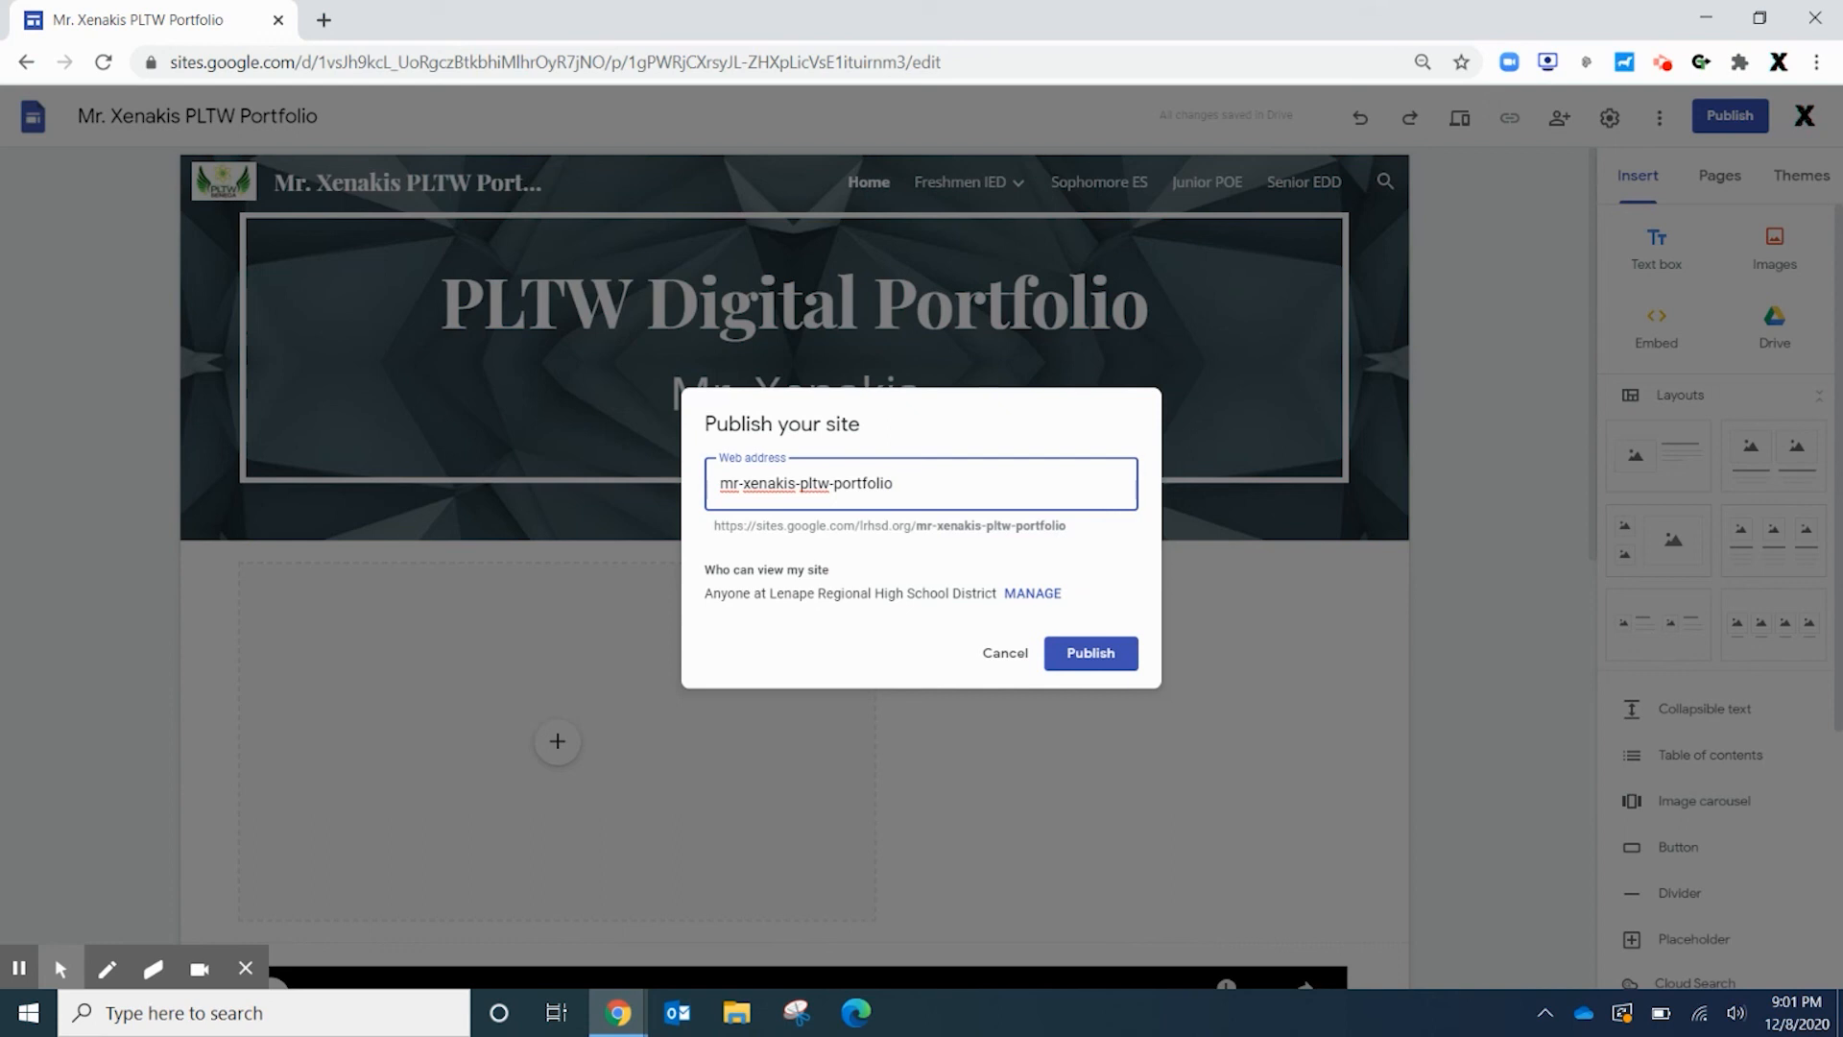
{"action": "left_click", "coordinate": [1032, 593]}
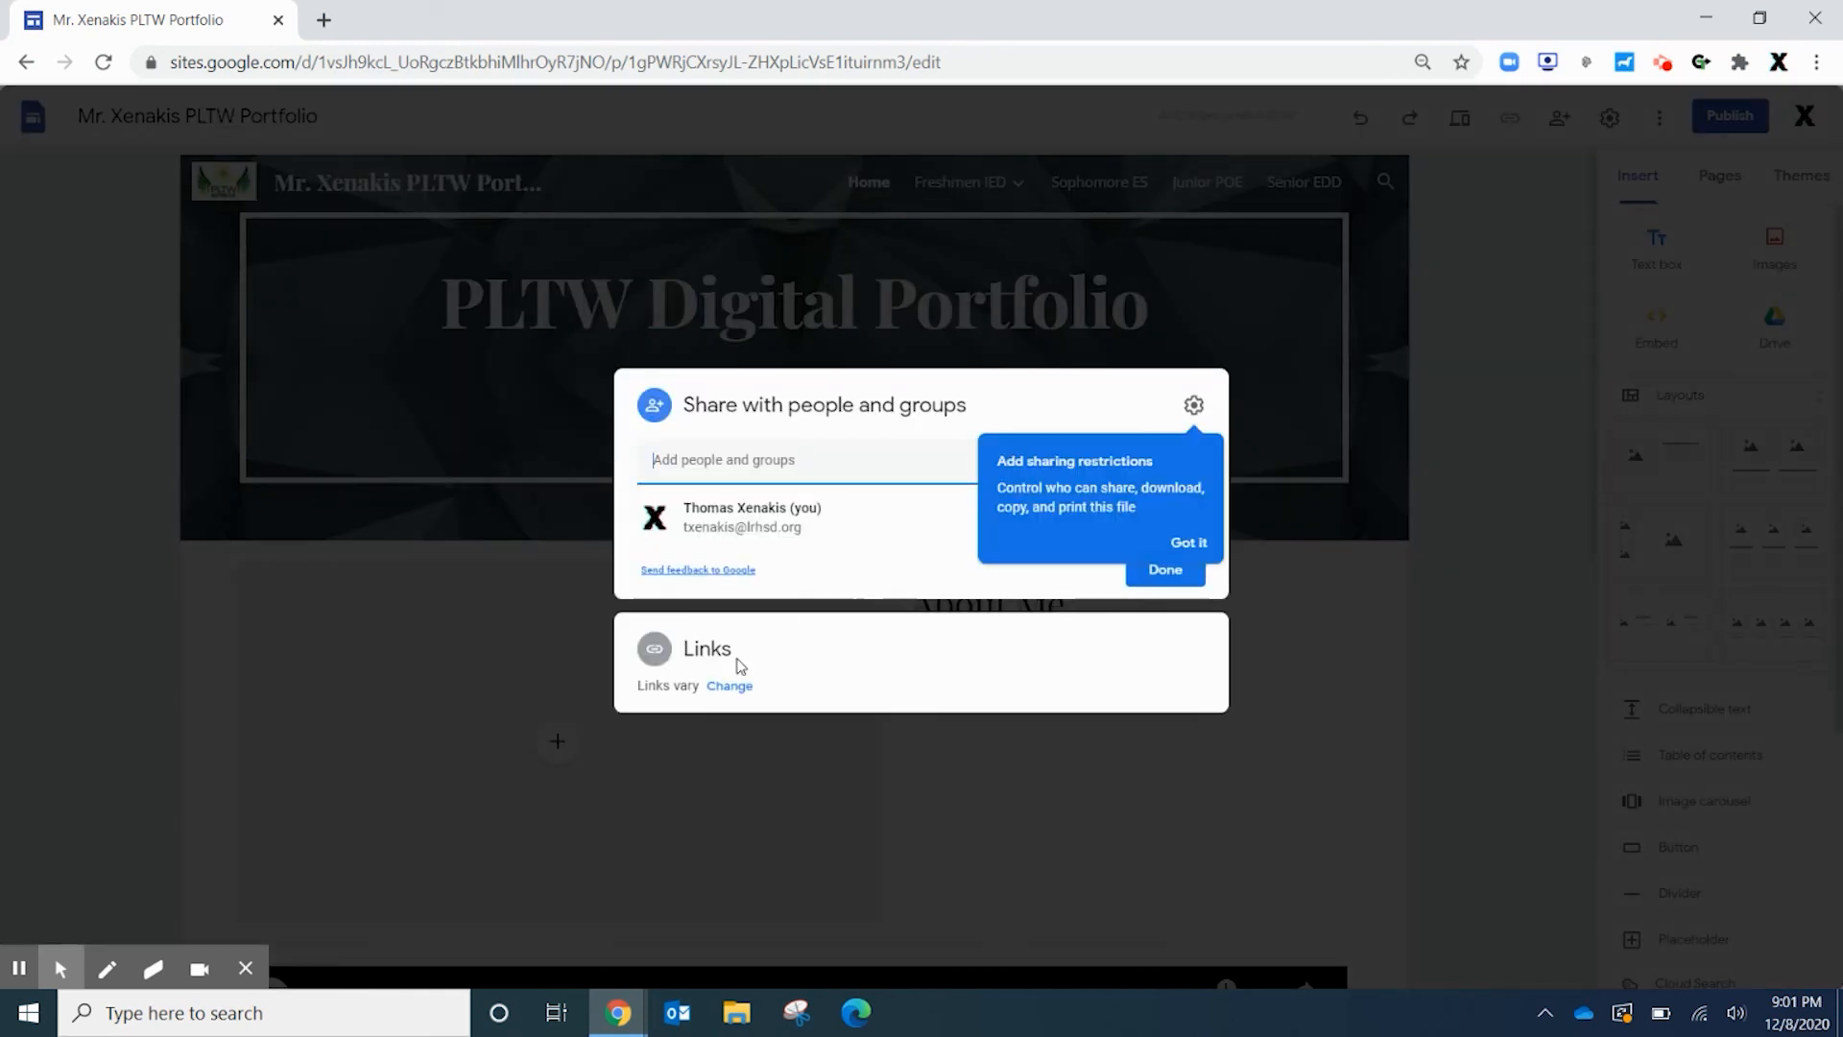
Set the published site's link access to Public, keeping the draft restricted
{"action": "left_click", "coordinate": [728, 686]}
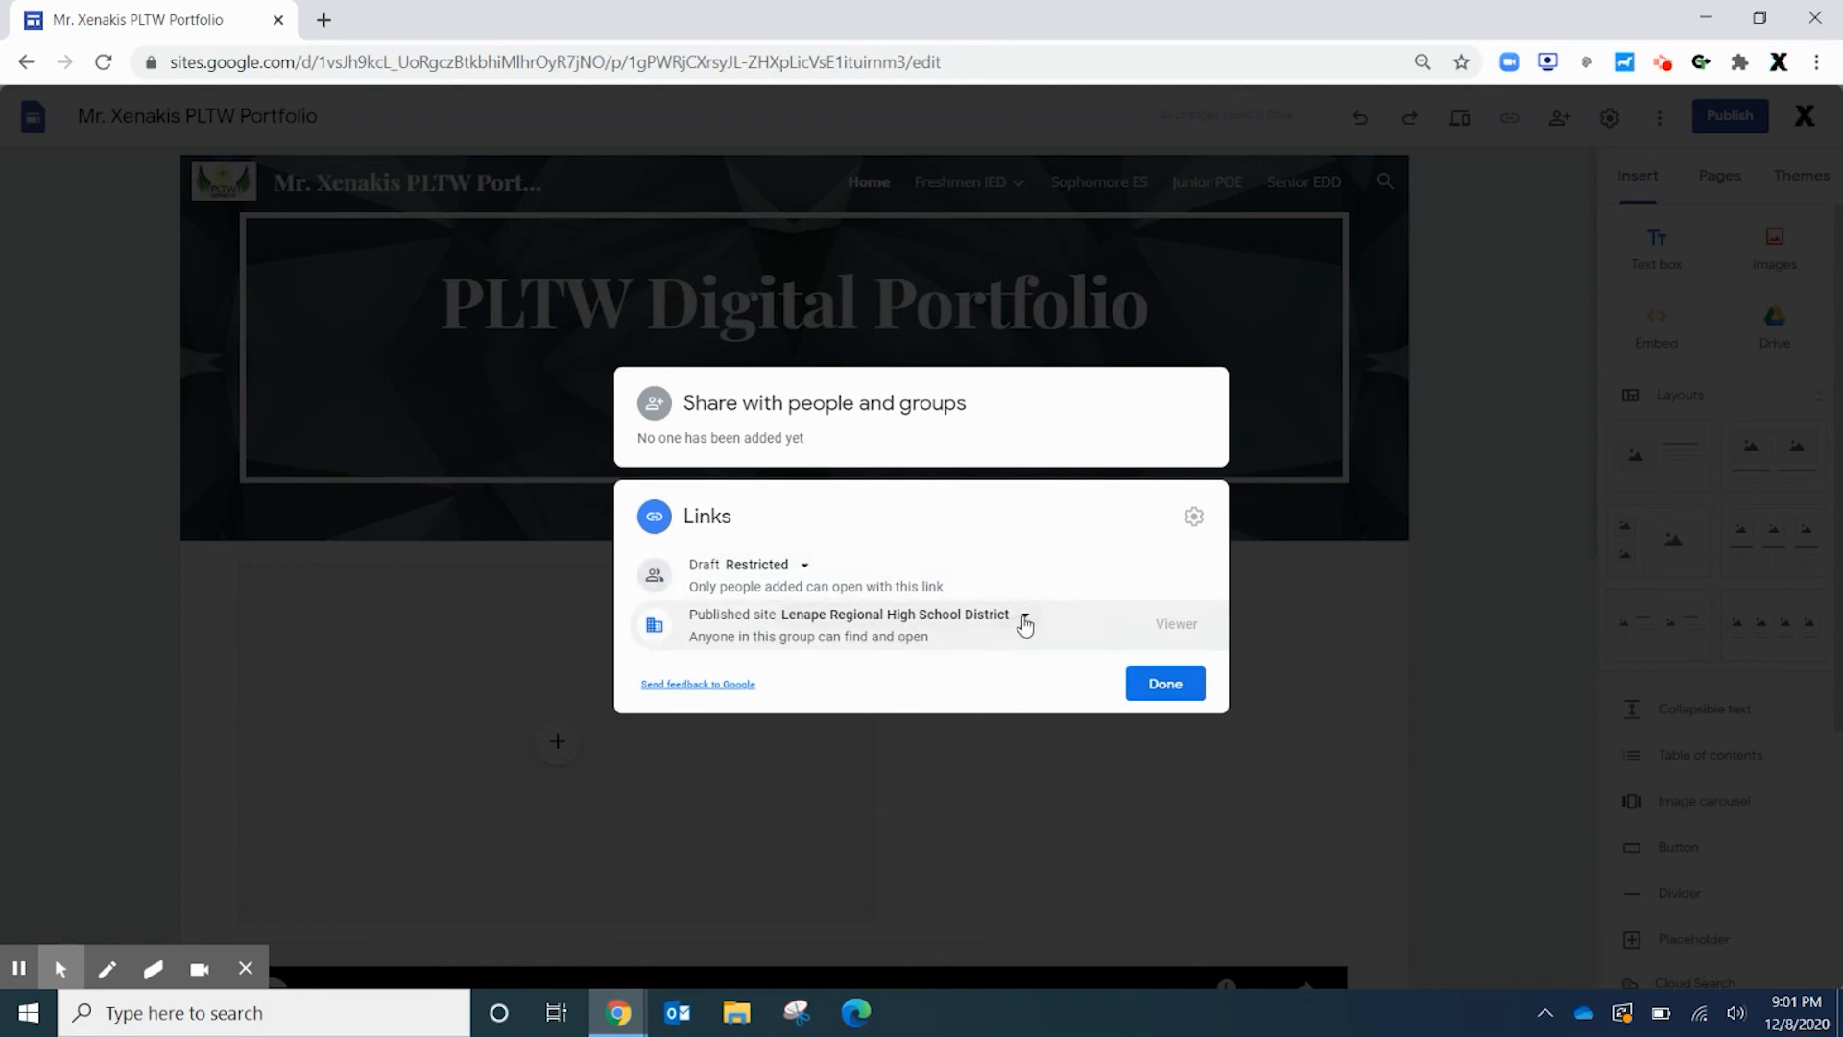
{"action": "left_click", "coordinate": [1024, 616]}
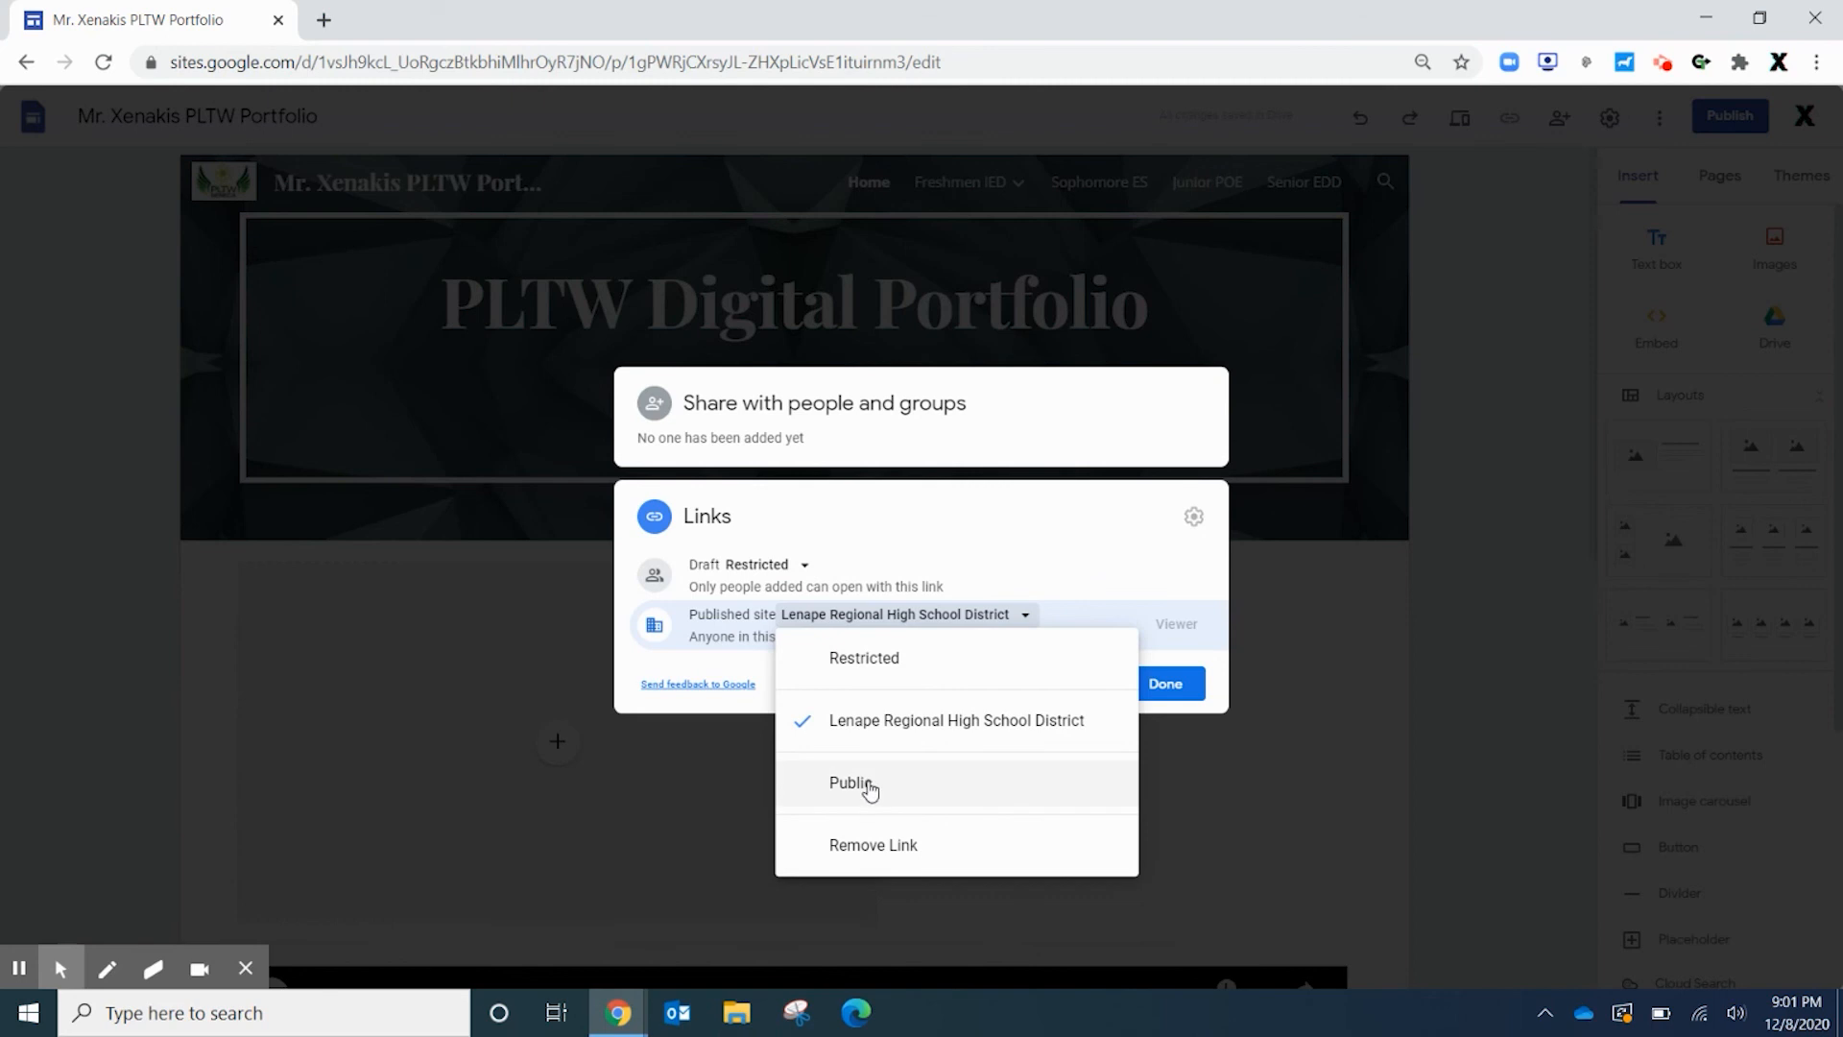
{"action": "left_click", "coordinate": [867, 785]}
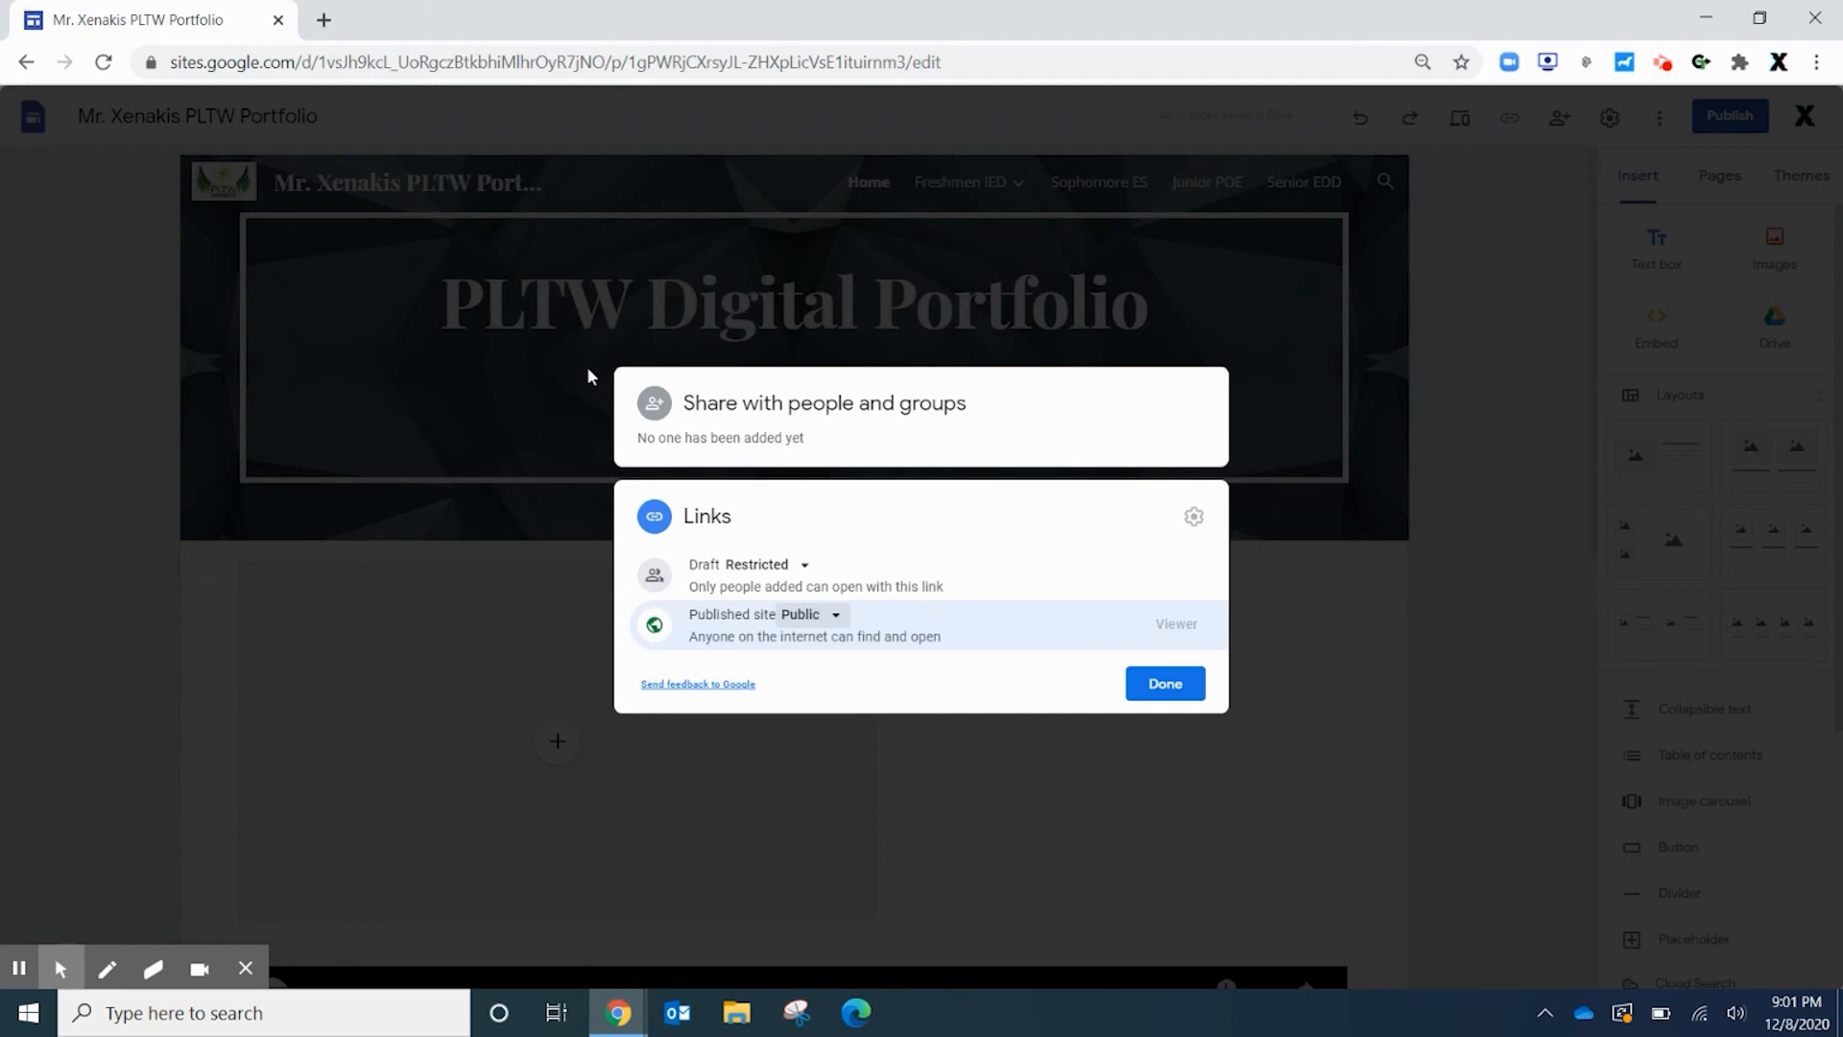
Close the sharing dialog and publish the site to its portfolio web address
{"action": "left_click", "coordinate": [1165, 689]}
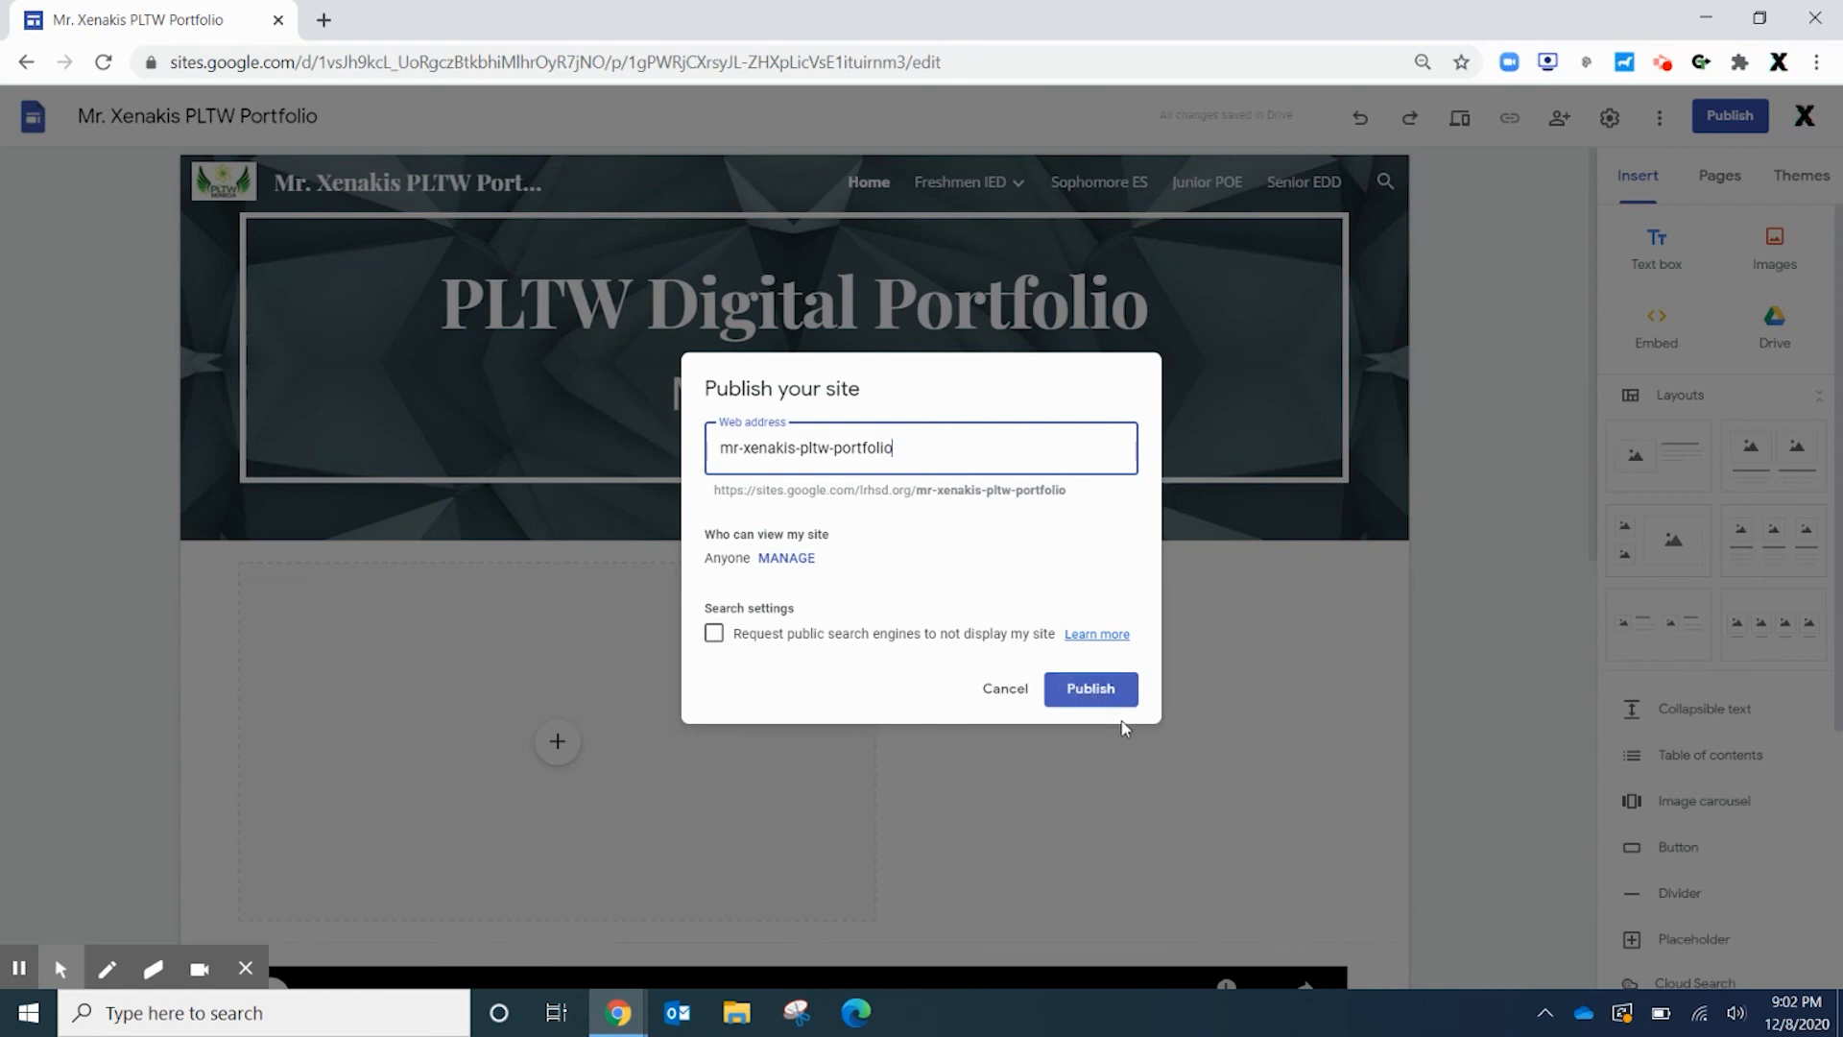
{"action": "left_click", "coordinate": [1090, 689]}
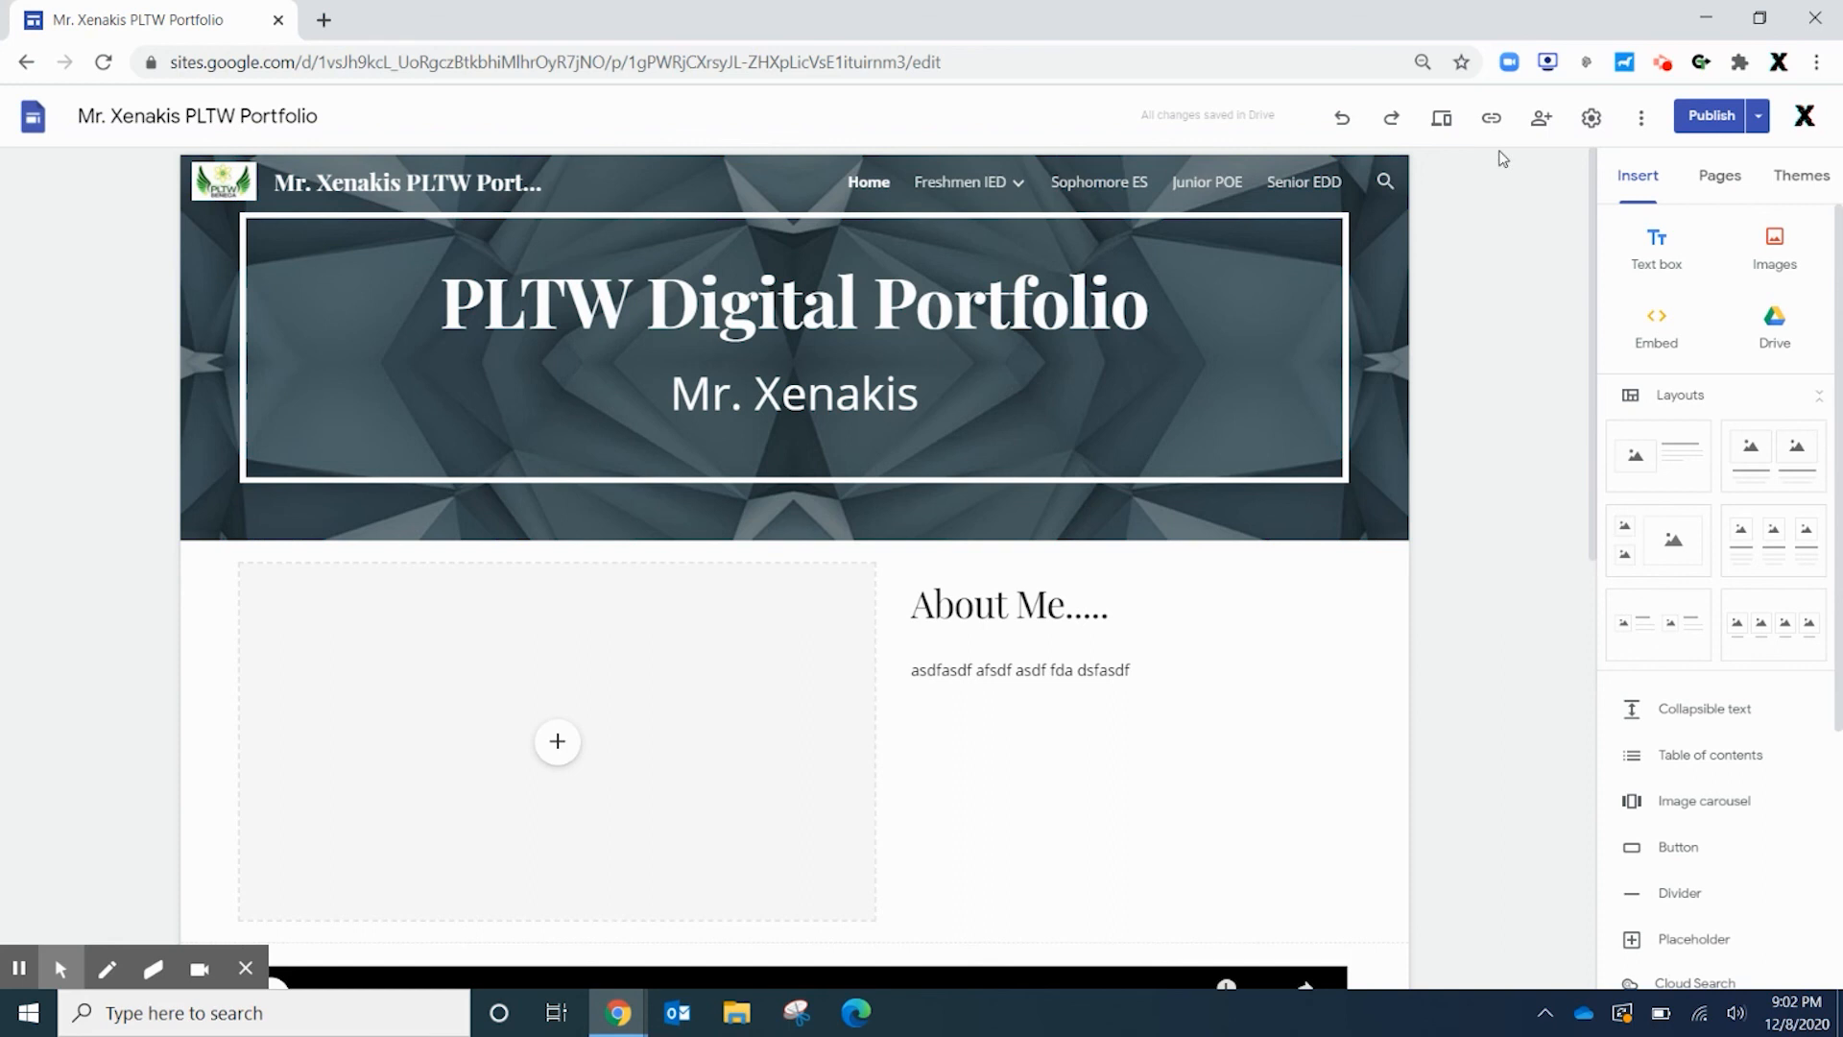
Preview the site at desktop width and play, then pause, the embedded incline-planes video
{"action": "left_click", "coordinate": [1441, 118]}
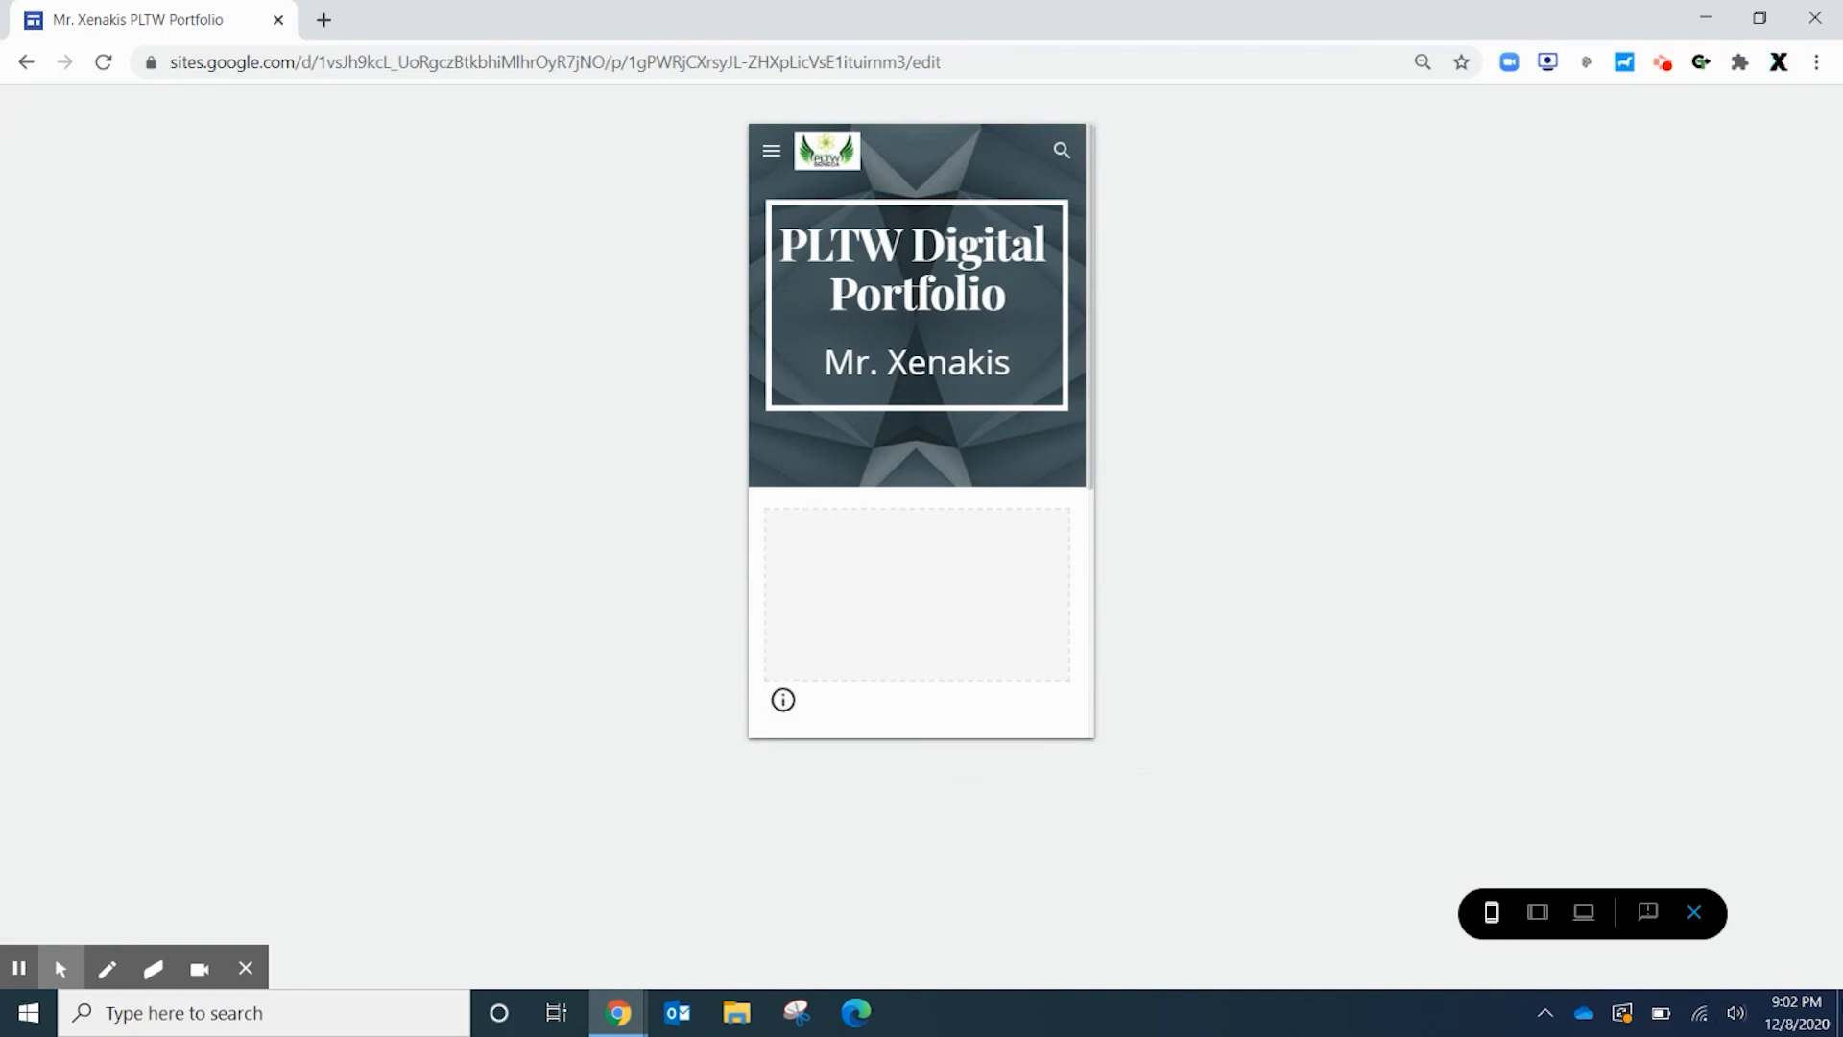
{"action": "left_click", "coordinate": [1580, 907]}
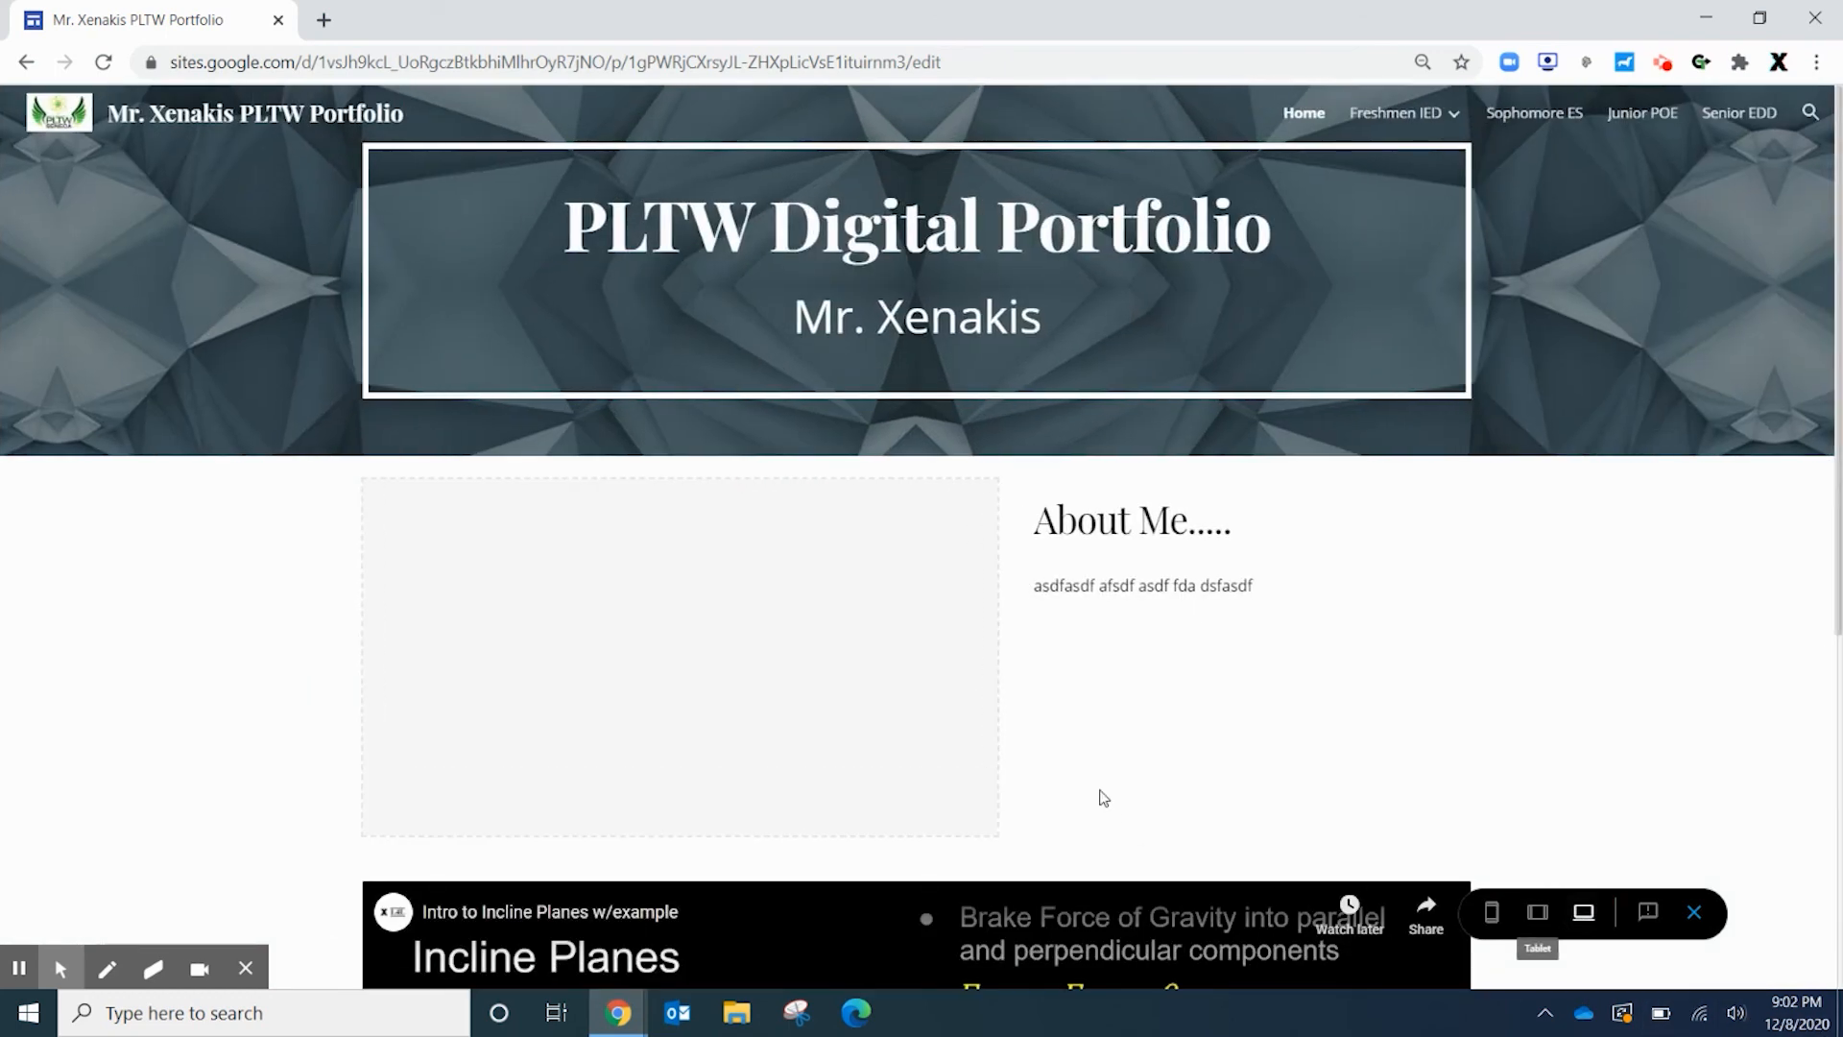
{"action": "scroll", "coordinate": [1246, 499], "scroll_direction": "down", "scroll_amount": 3}
{"action": "scroll", "coordinate": [1246, 499], "scroll_direction": "down", "scroll_amount": 3}
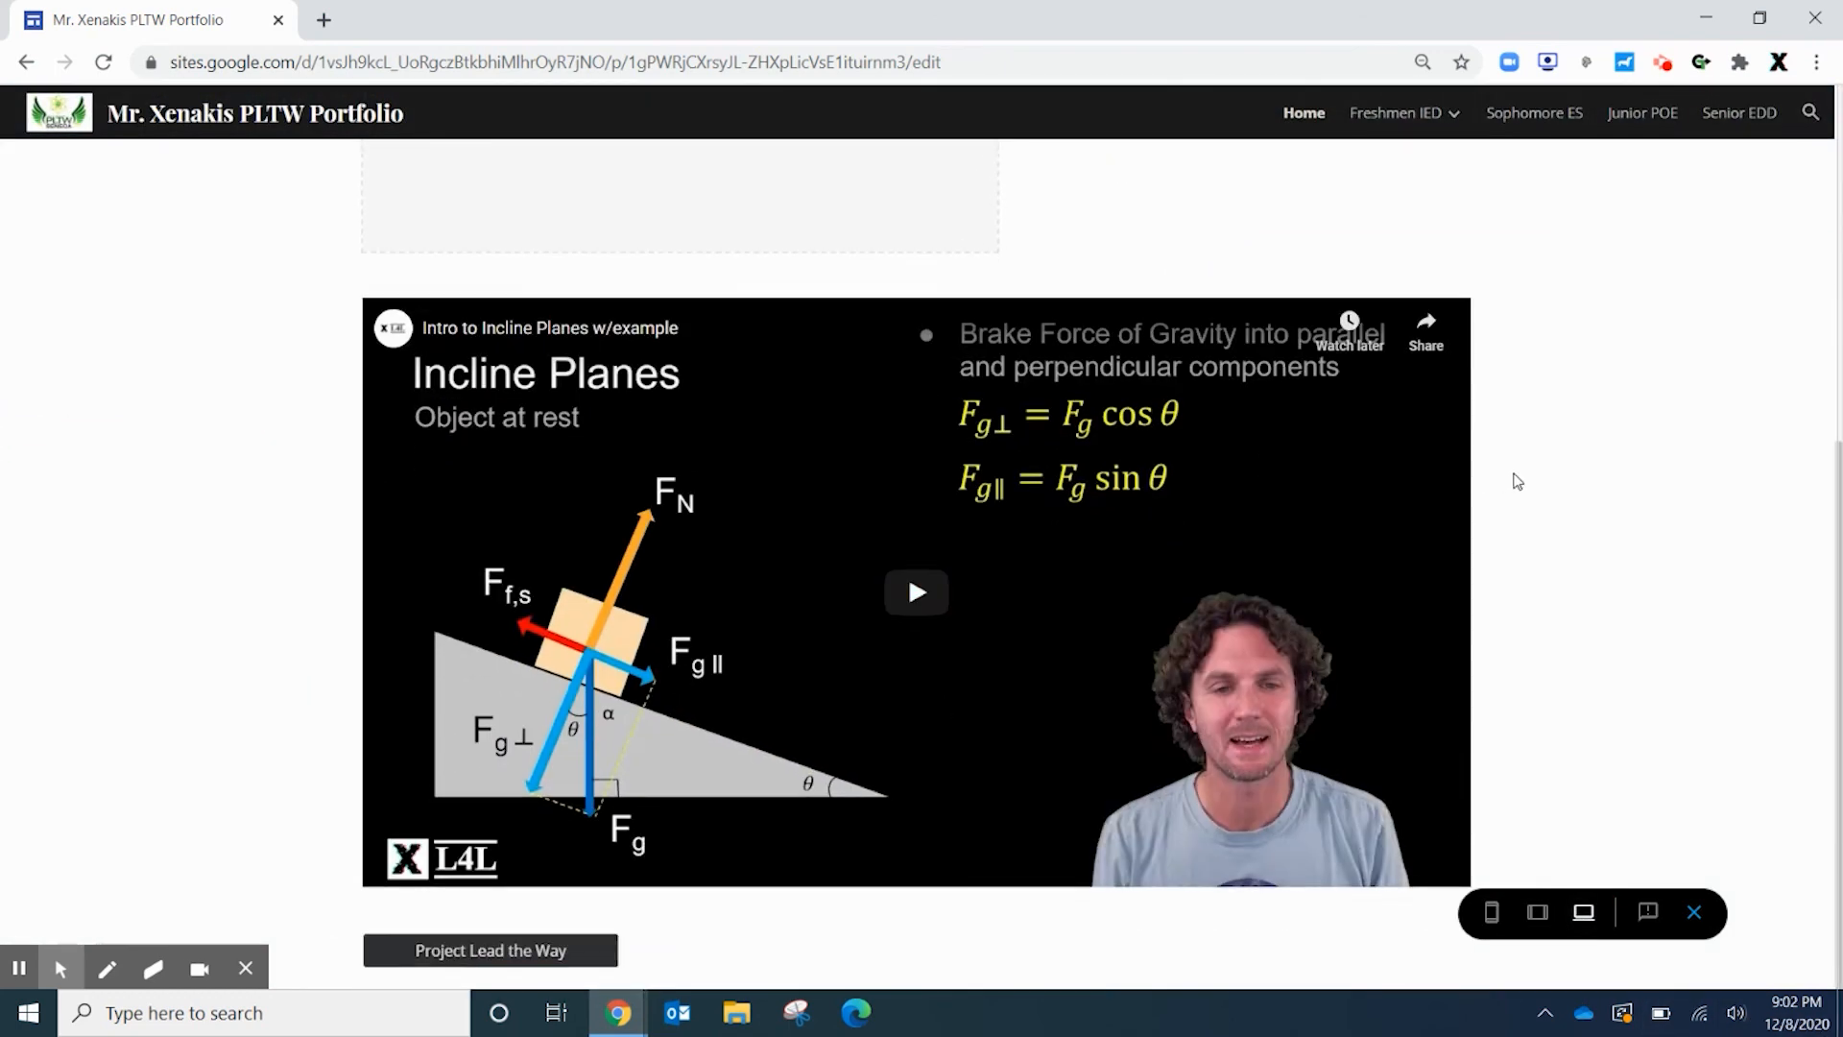
{"action": "left_click", "coordinate": [931, 594]}
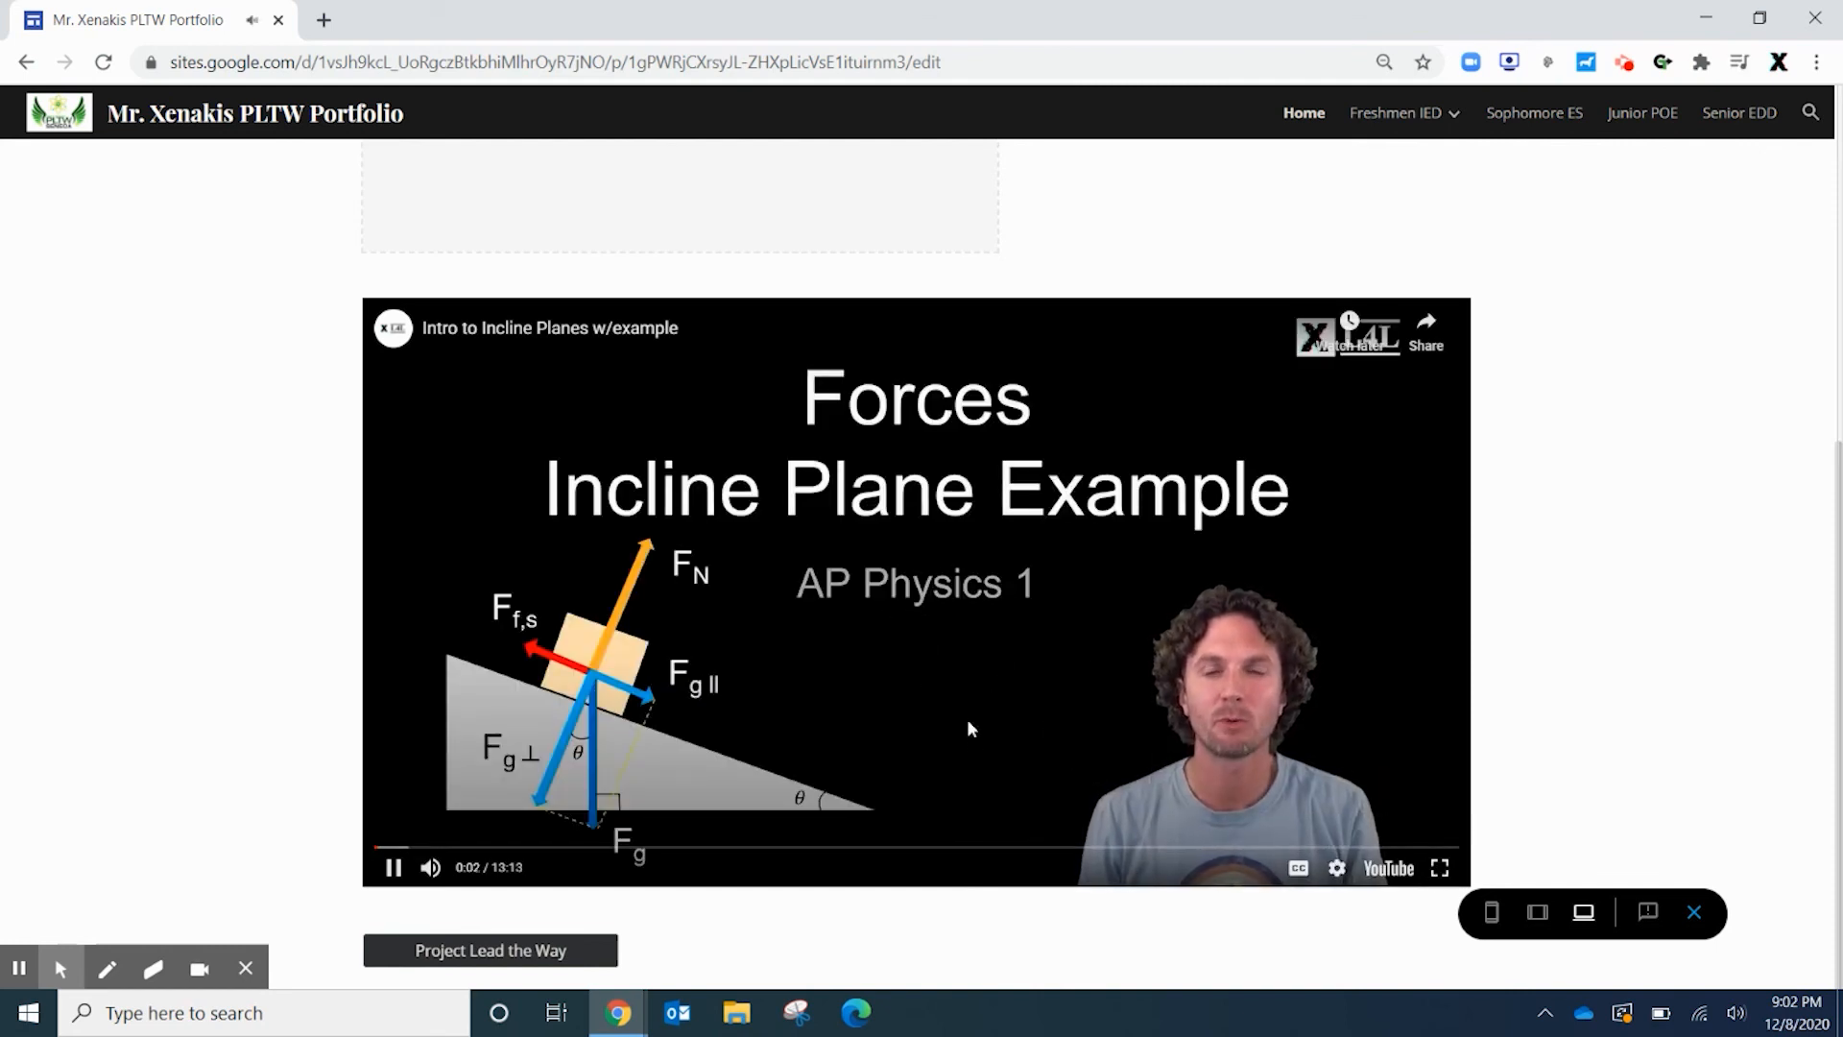
{"action": "left_click", "coordinate": [947, 601]}
Go to the Design Challenges page under Freshmen IED
{"action": "scroll", "coordinate": [1268, 731], "scroll_direction": "up", "scroll_amount": 6}
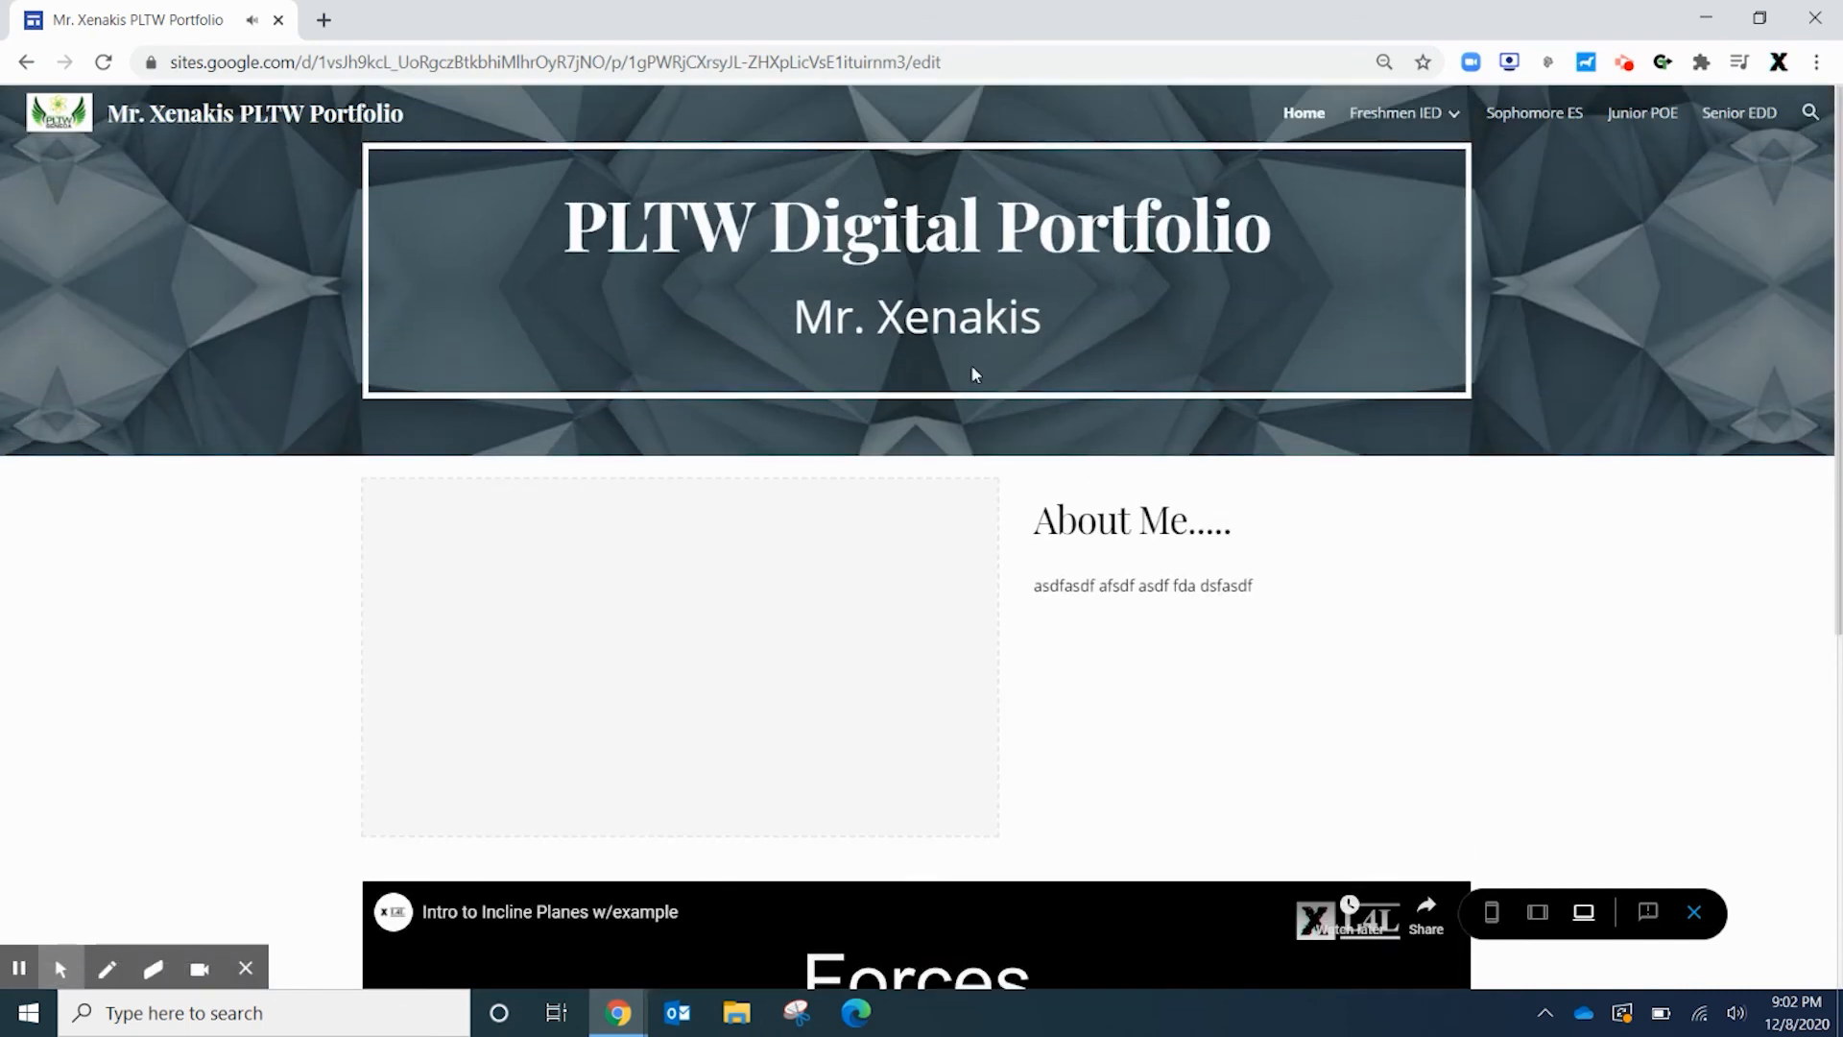
{"action": "left_click", "coordinate": [1416, 129]}
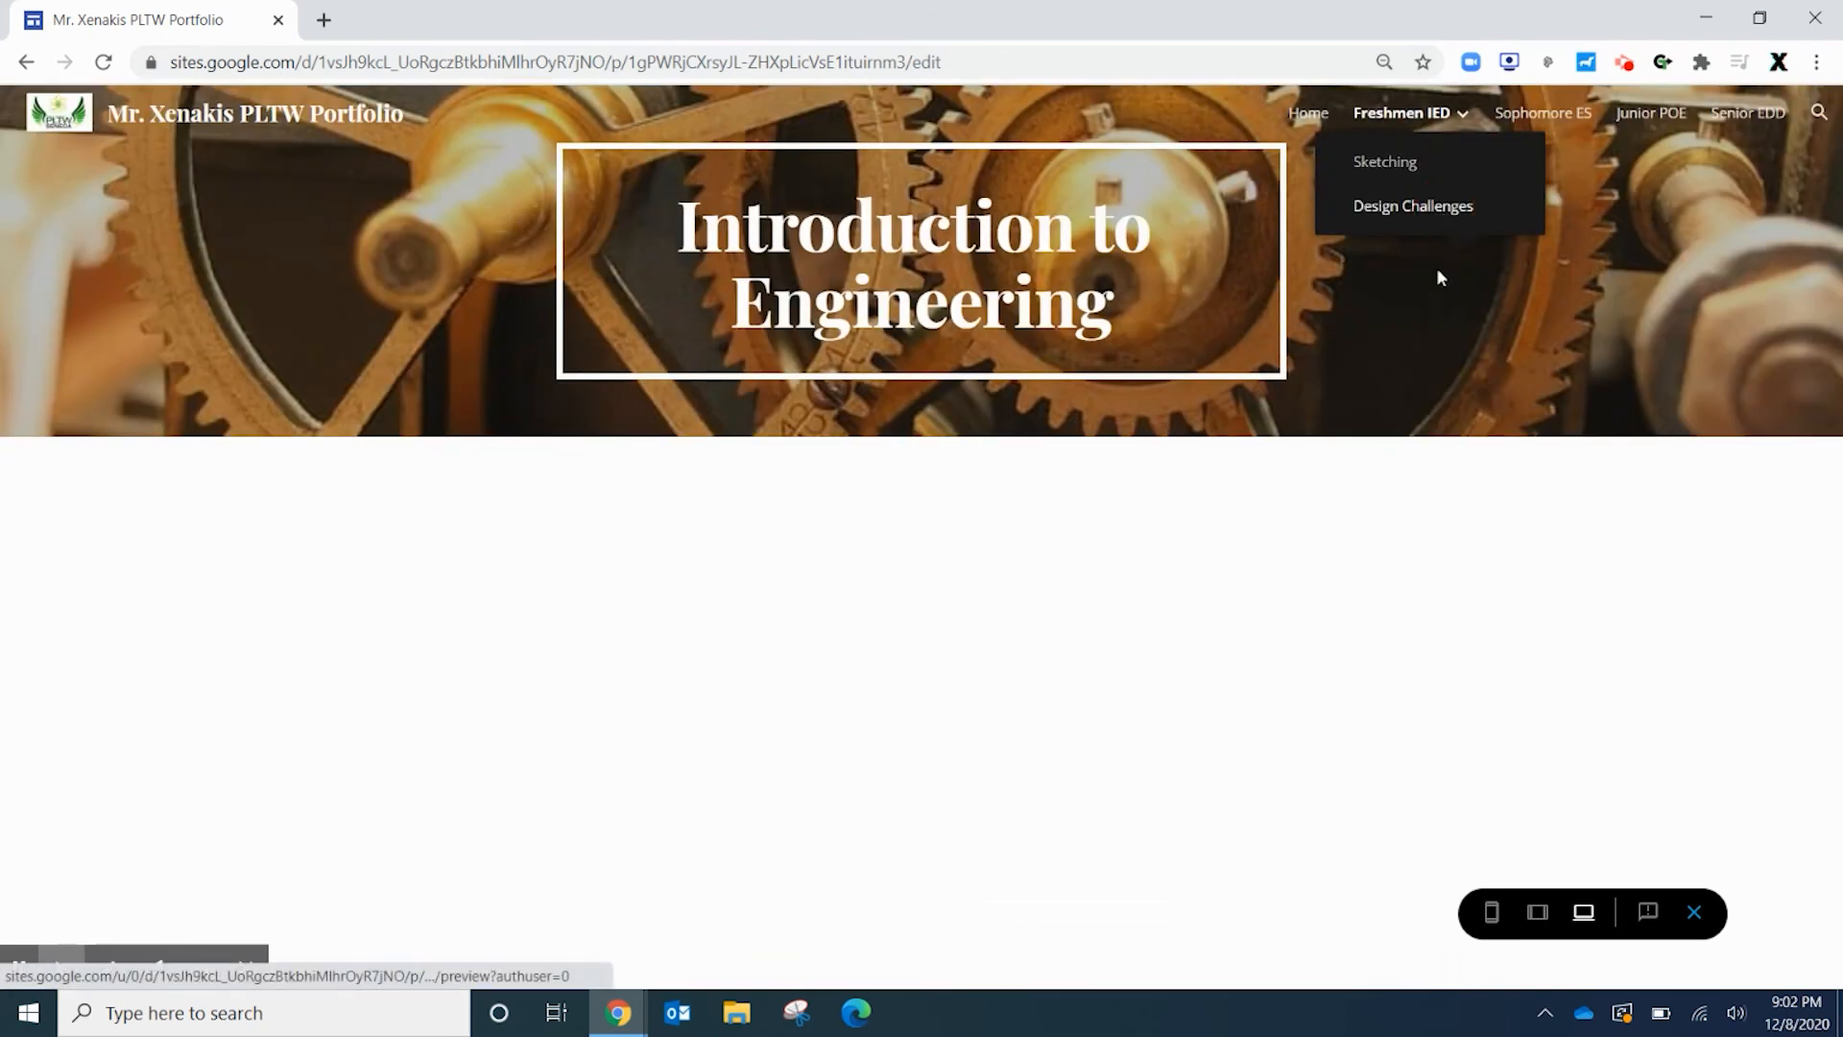
{"action": "left_click", "coordinate": [1413, 205]}
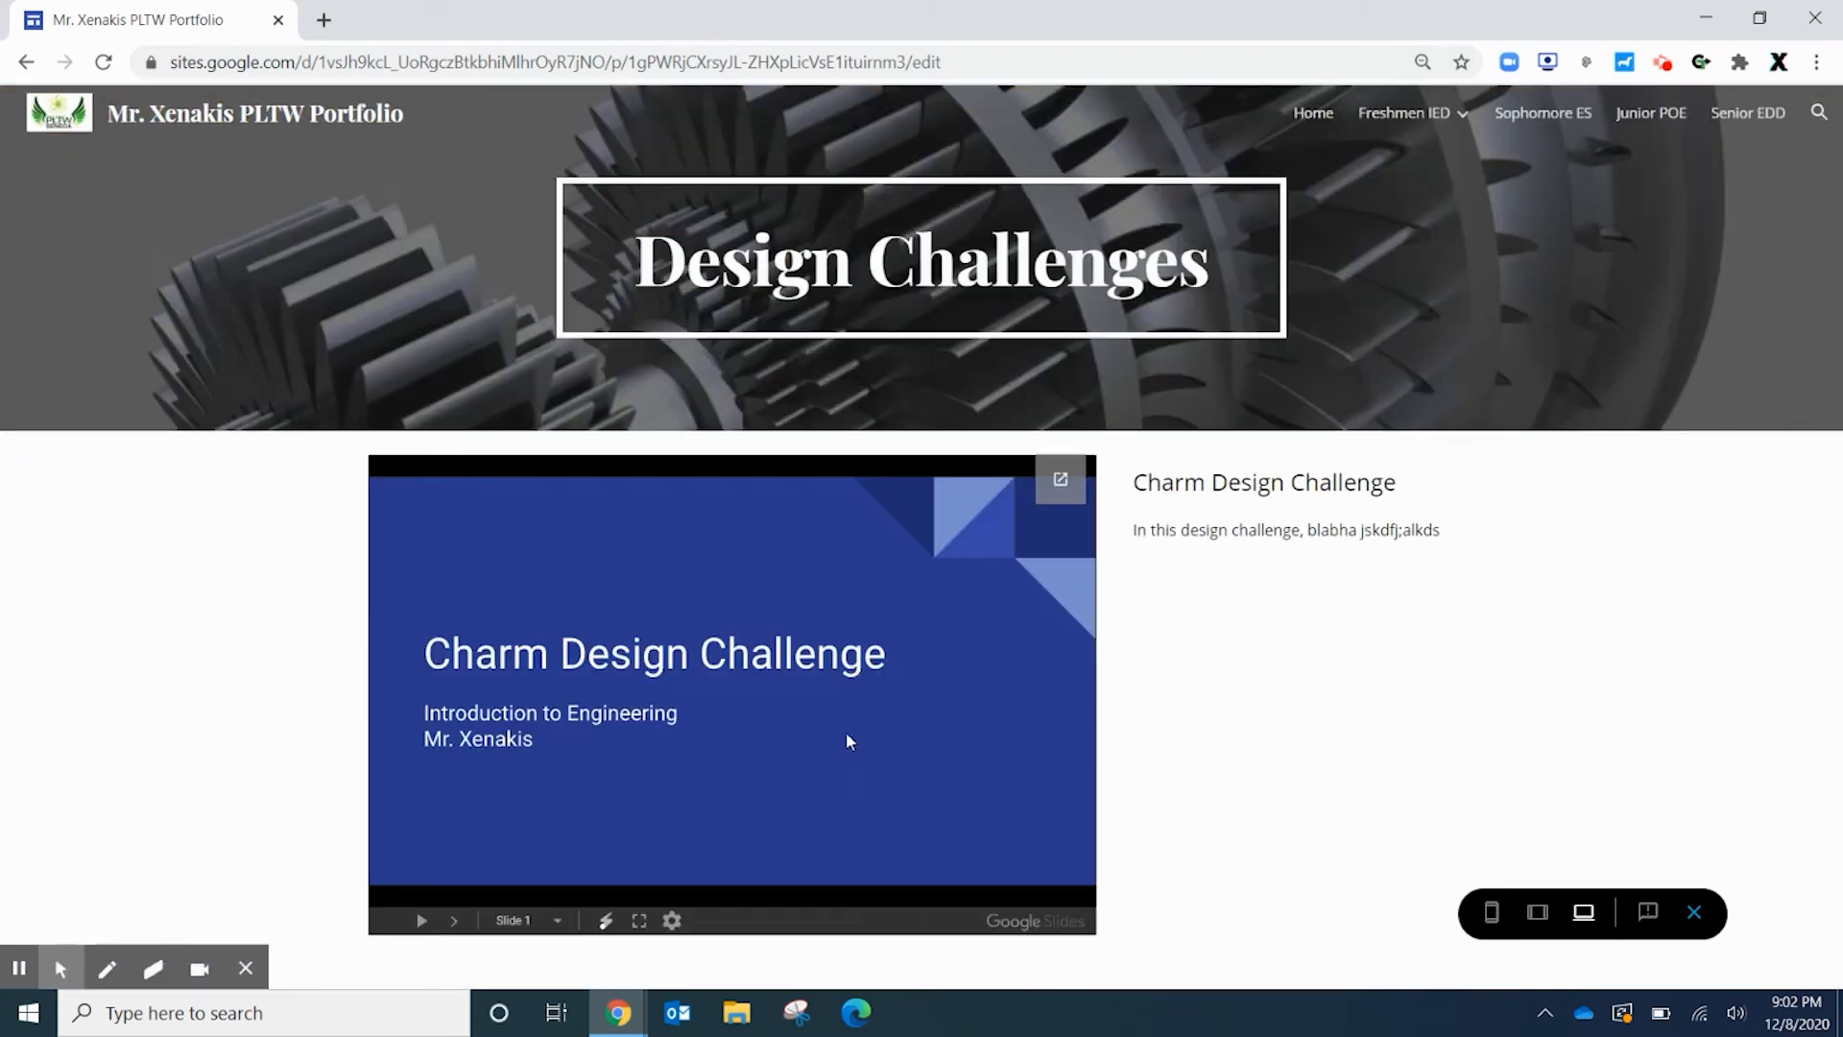
{"action": "left_click", "coordinate": [1060, 479]}
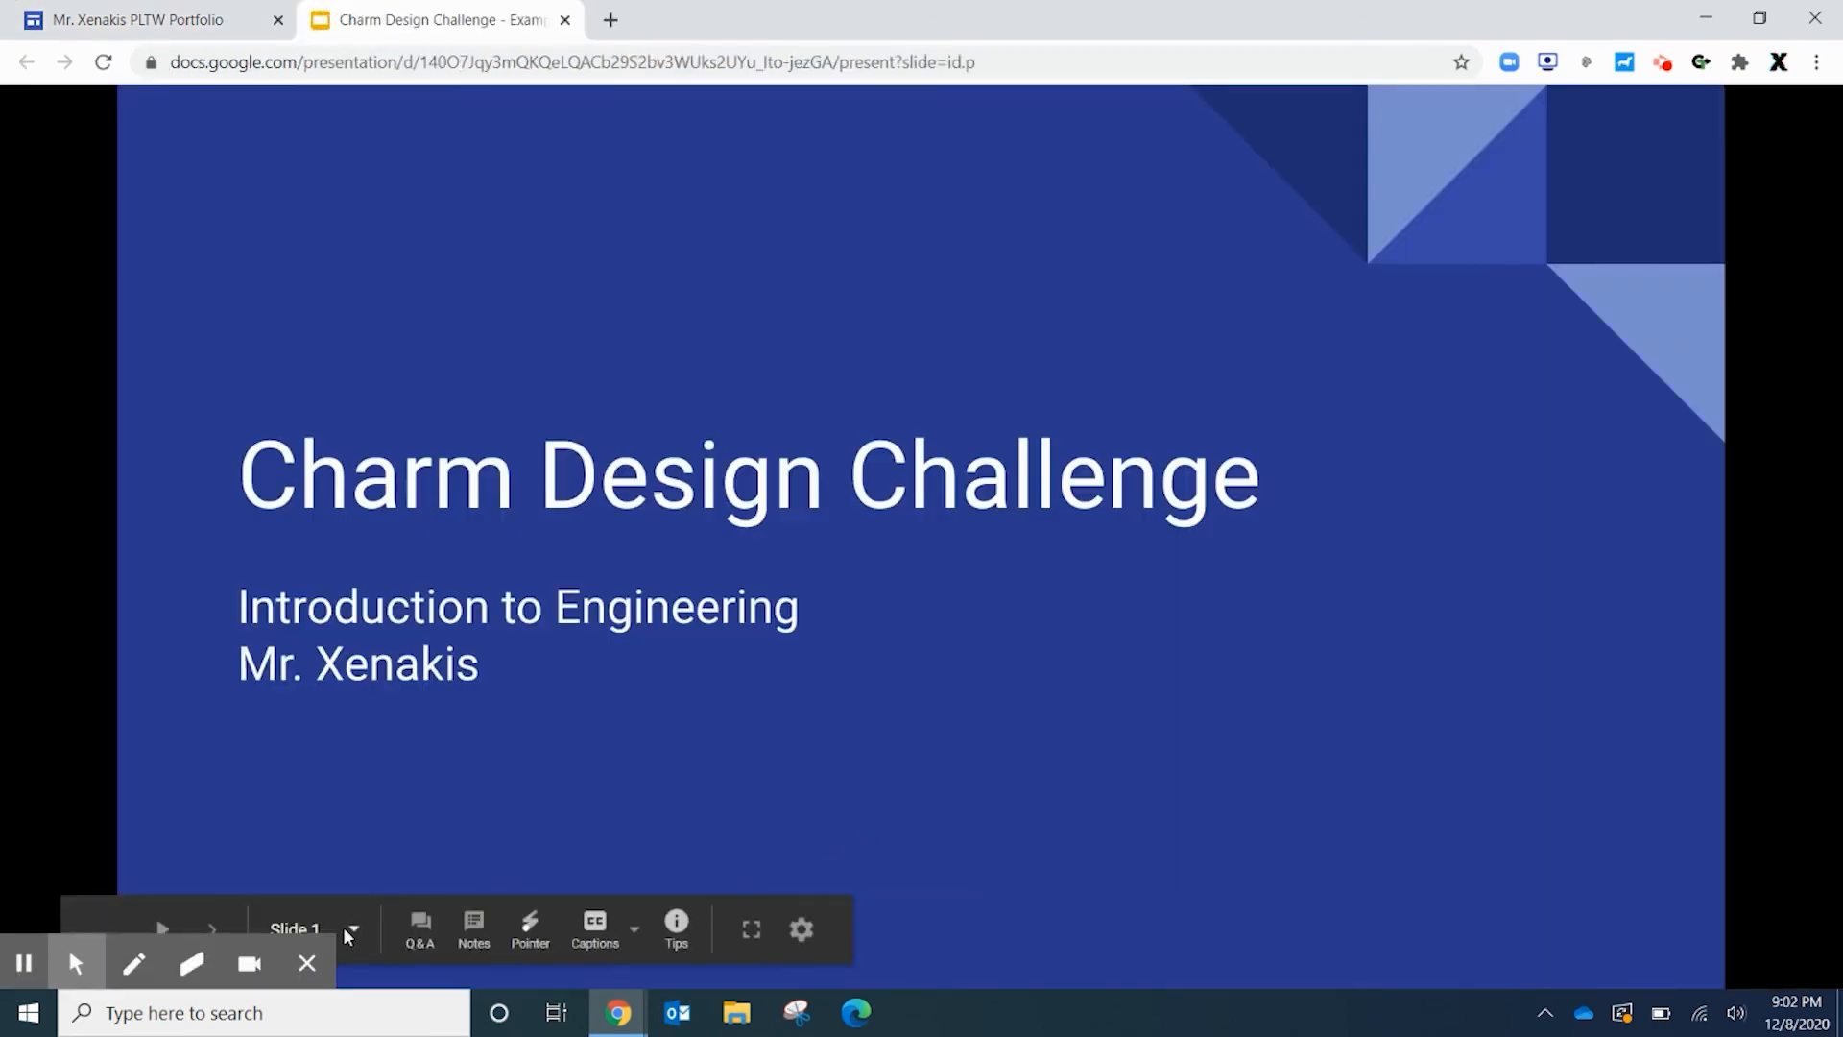
{"action": "left_click", "coordinate": [1010, 734]}
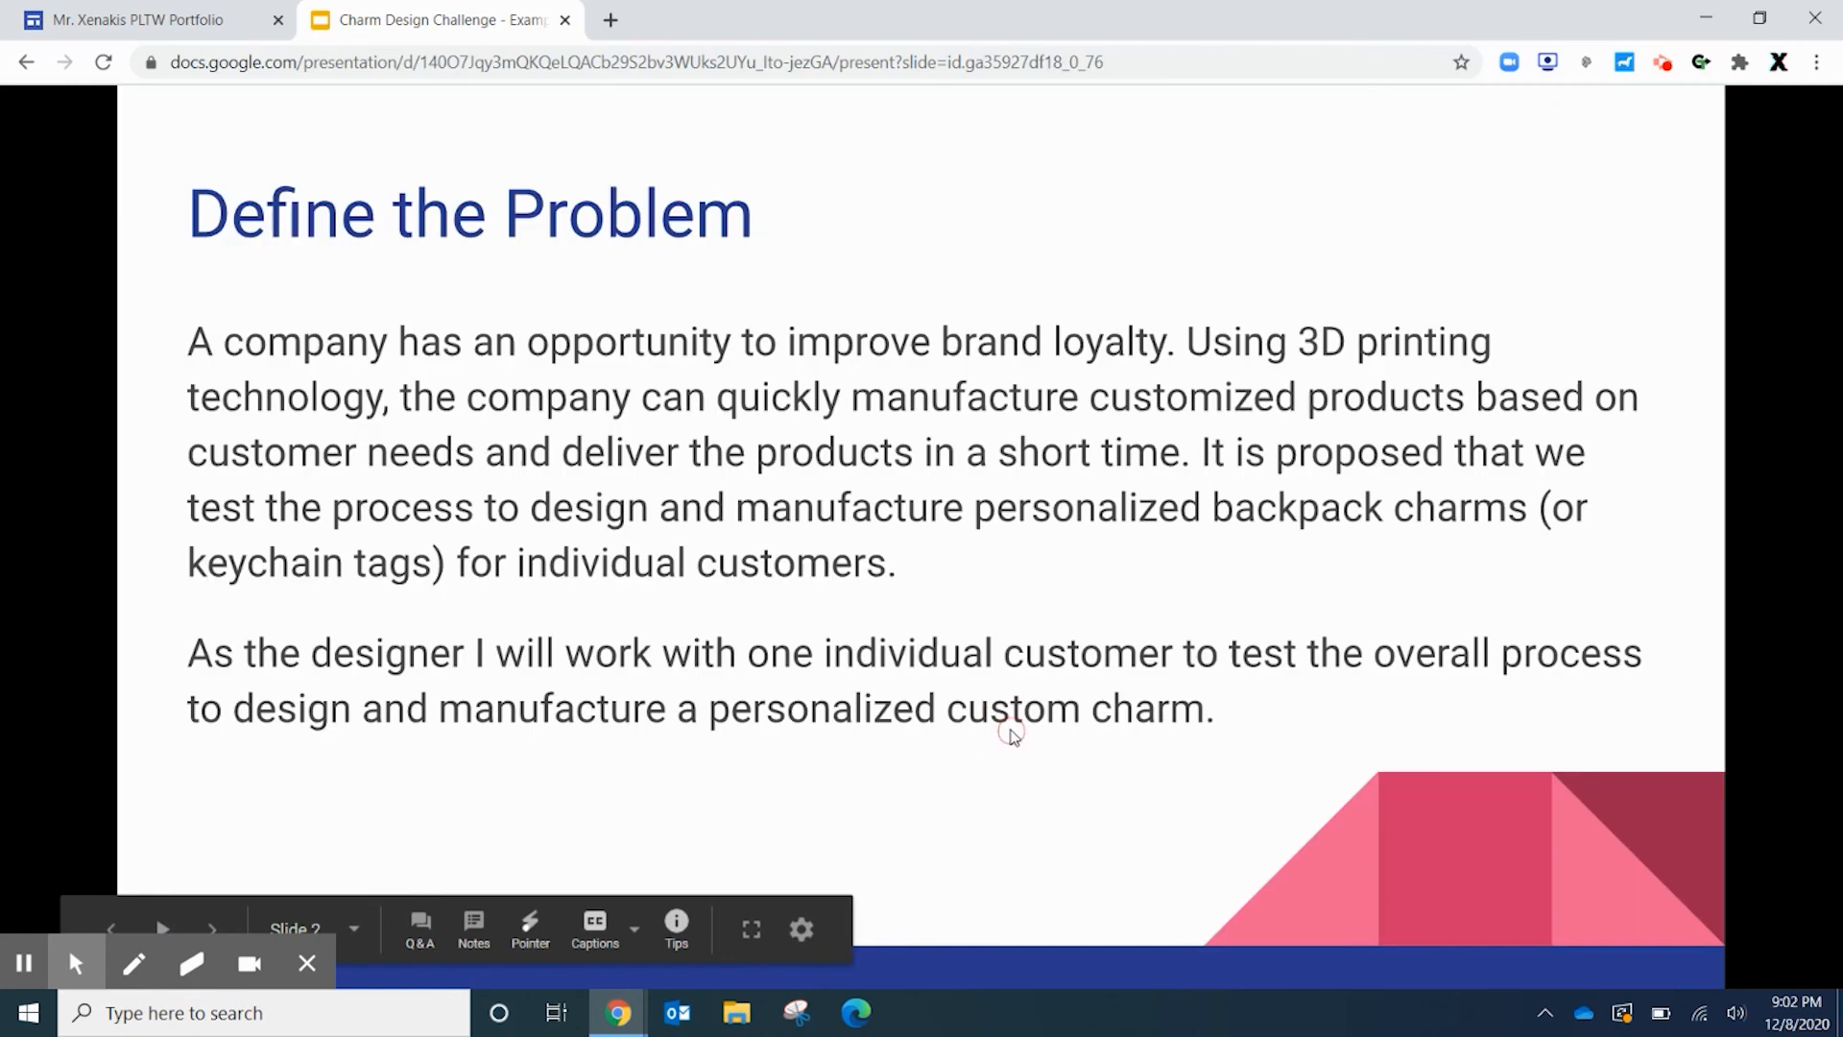
{"action": "key", "text": "Right"}
{"action": "key", "text": "Right"}
{"action": "key", "text": "Right"}
{"action": "key", "text": "Right"}
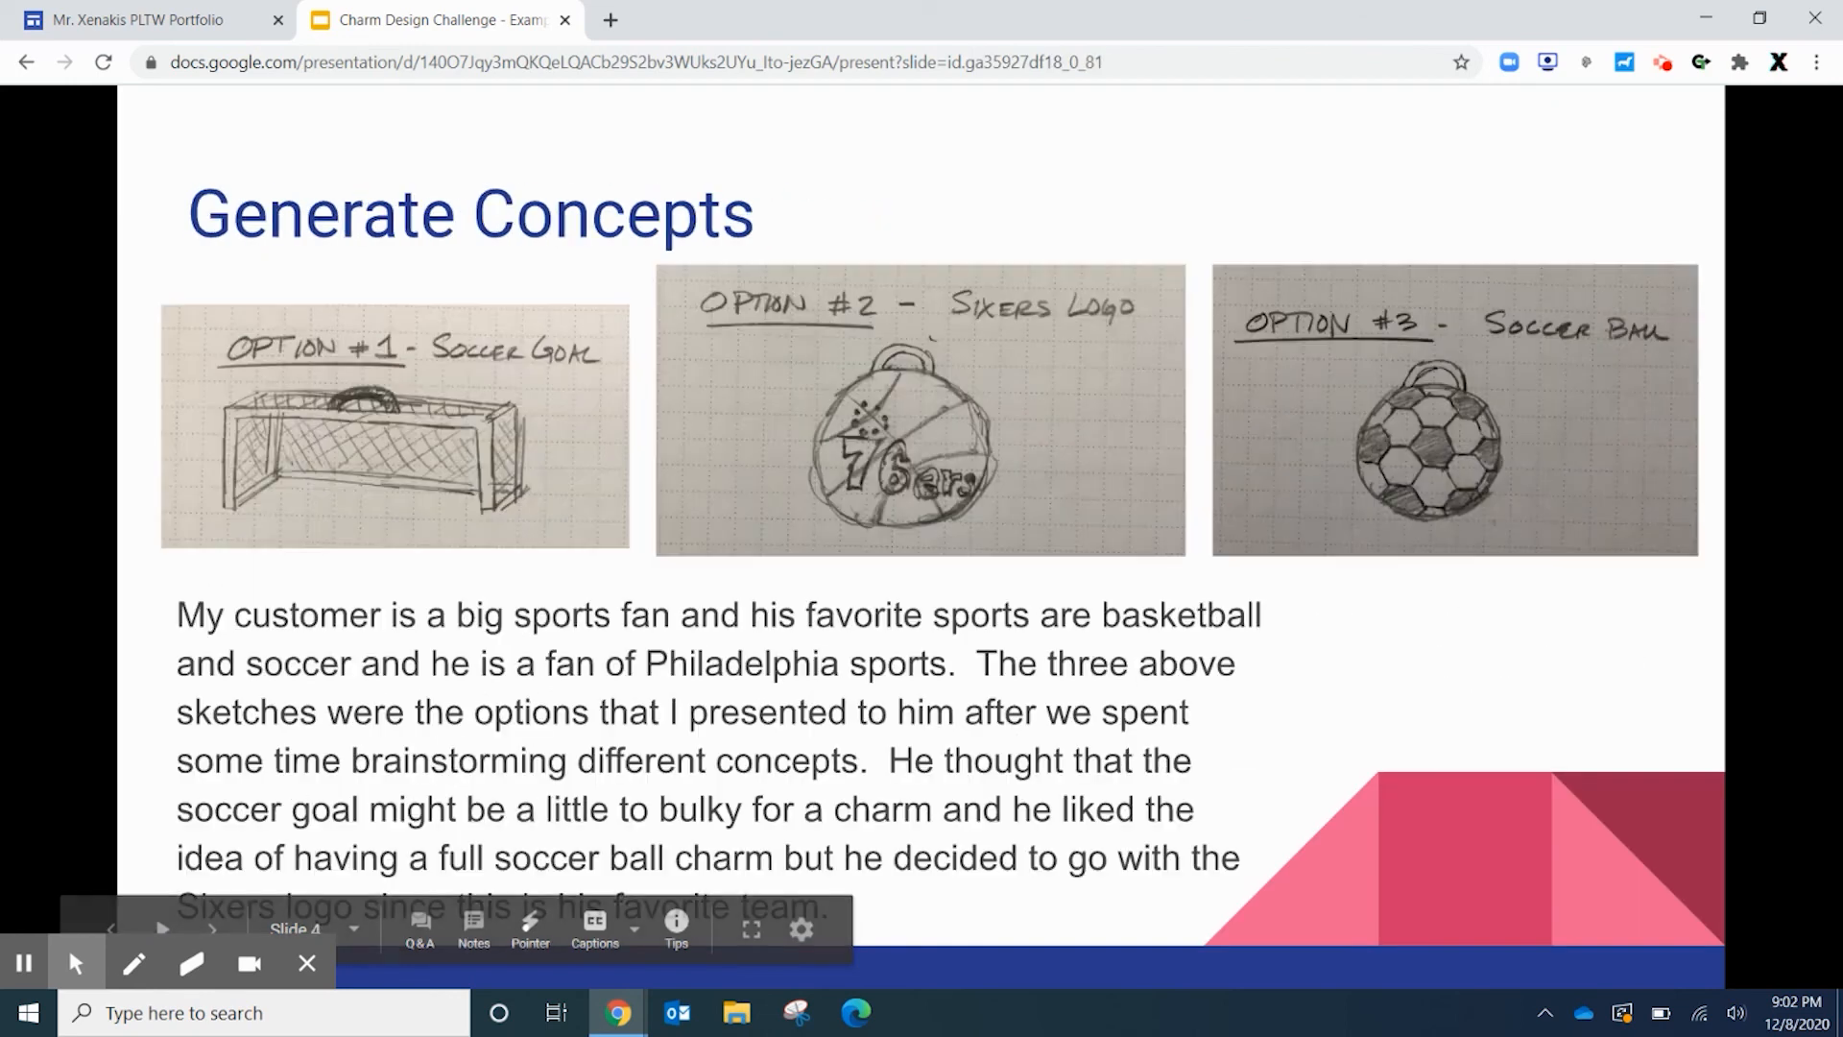
{"action": "key", "text": "Right"}
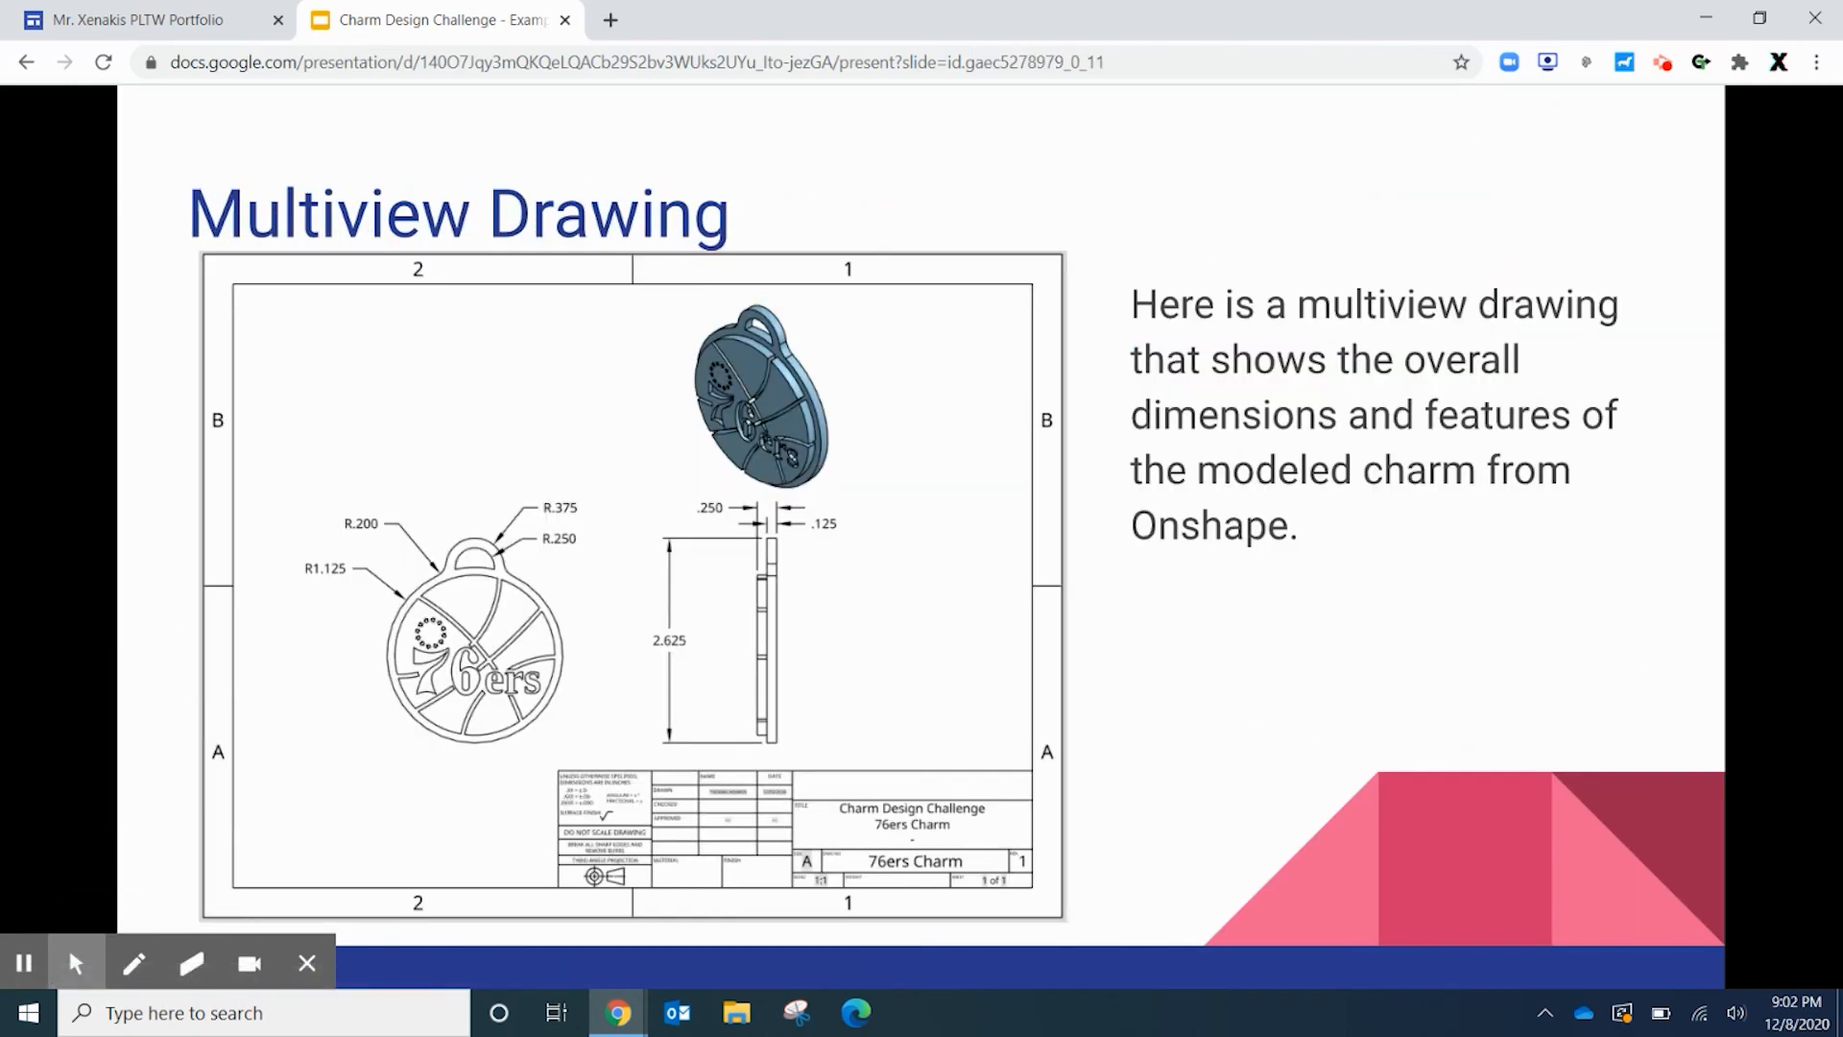
{"action": "key", "text": "ctrl+w"}
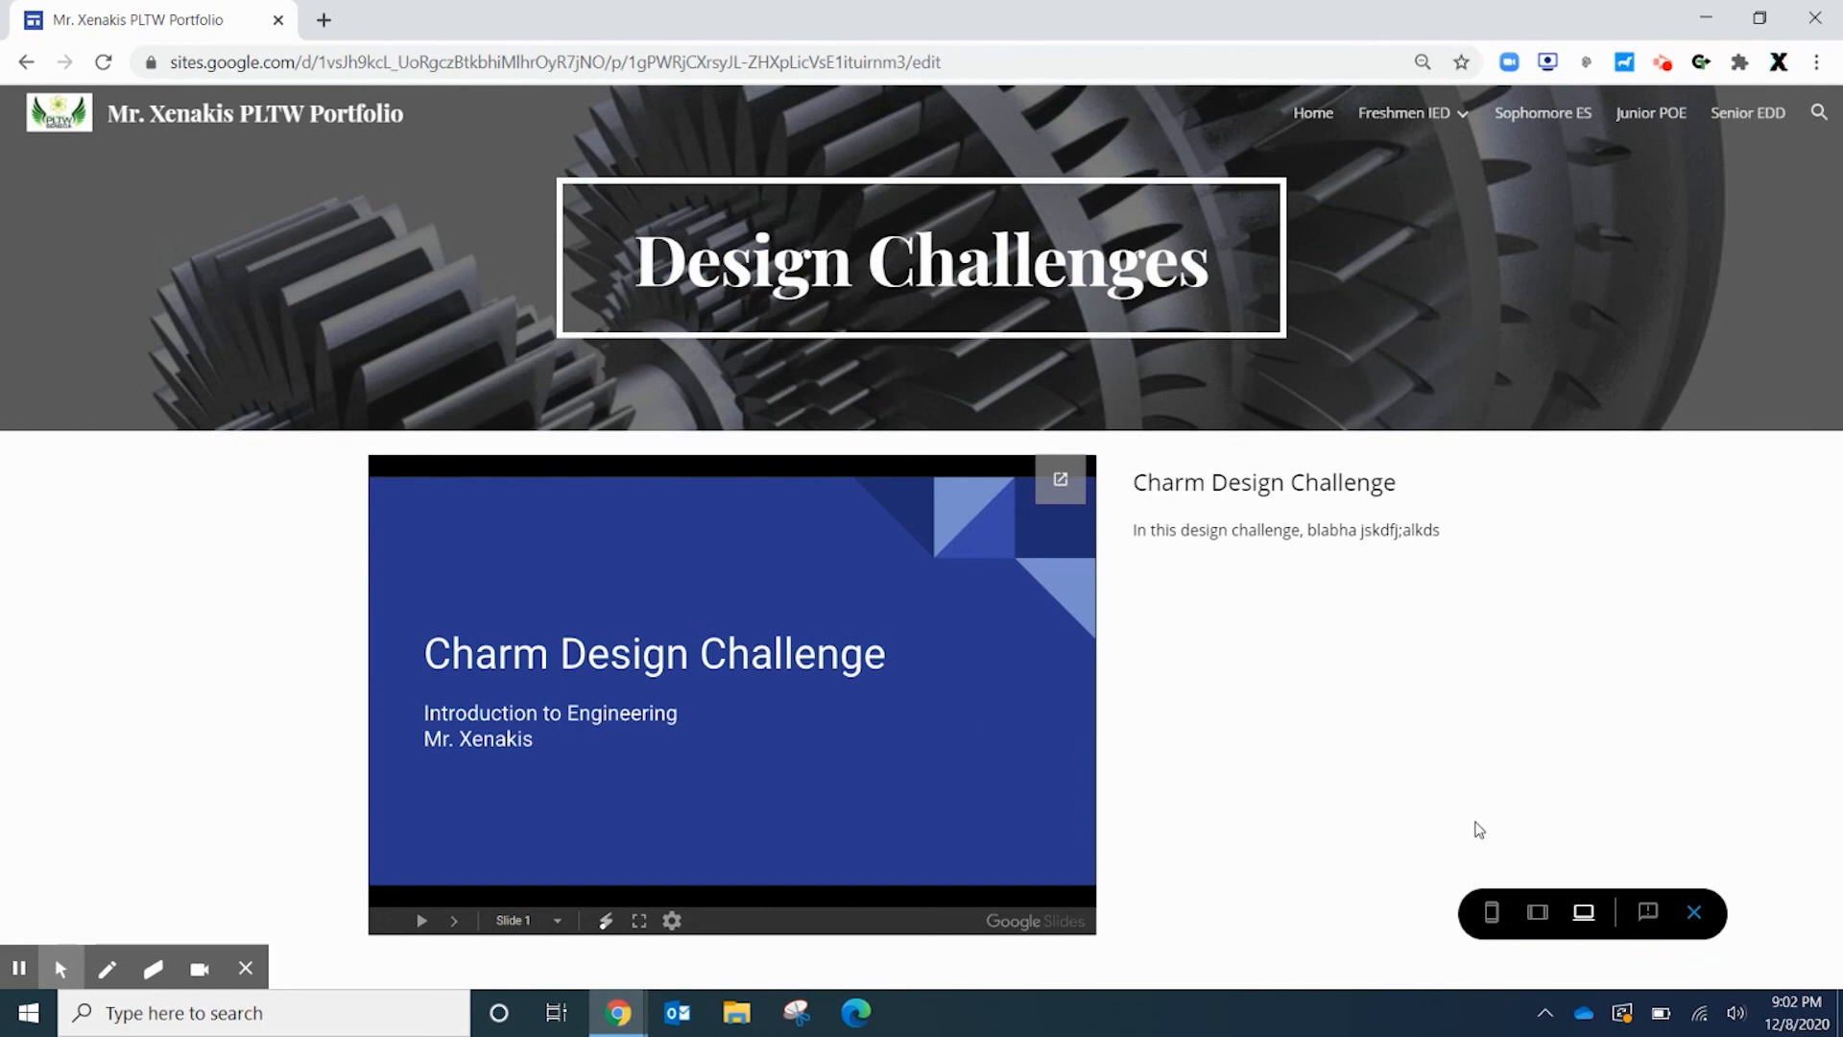
Return the preview to the Home page and expand the Freshmen IED dropdown to list its subpages
{"action": "left_click", "coordinate": [1313, 113]}
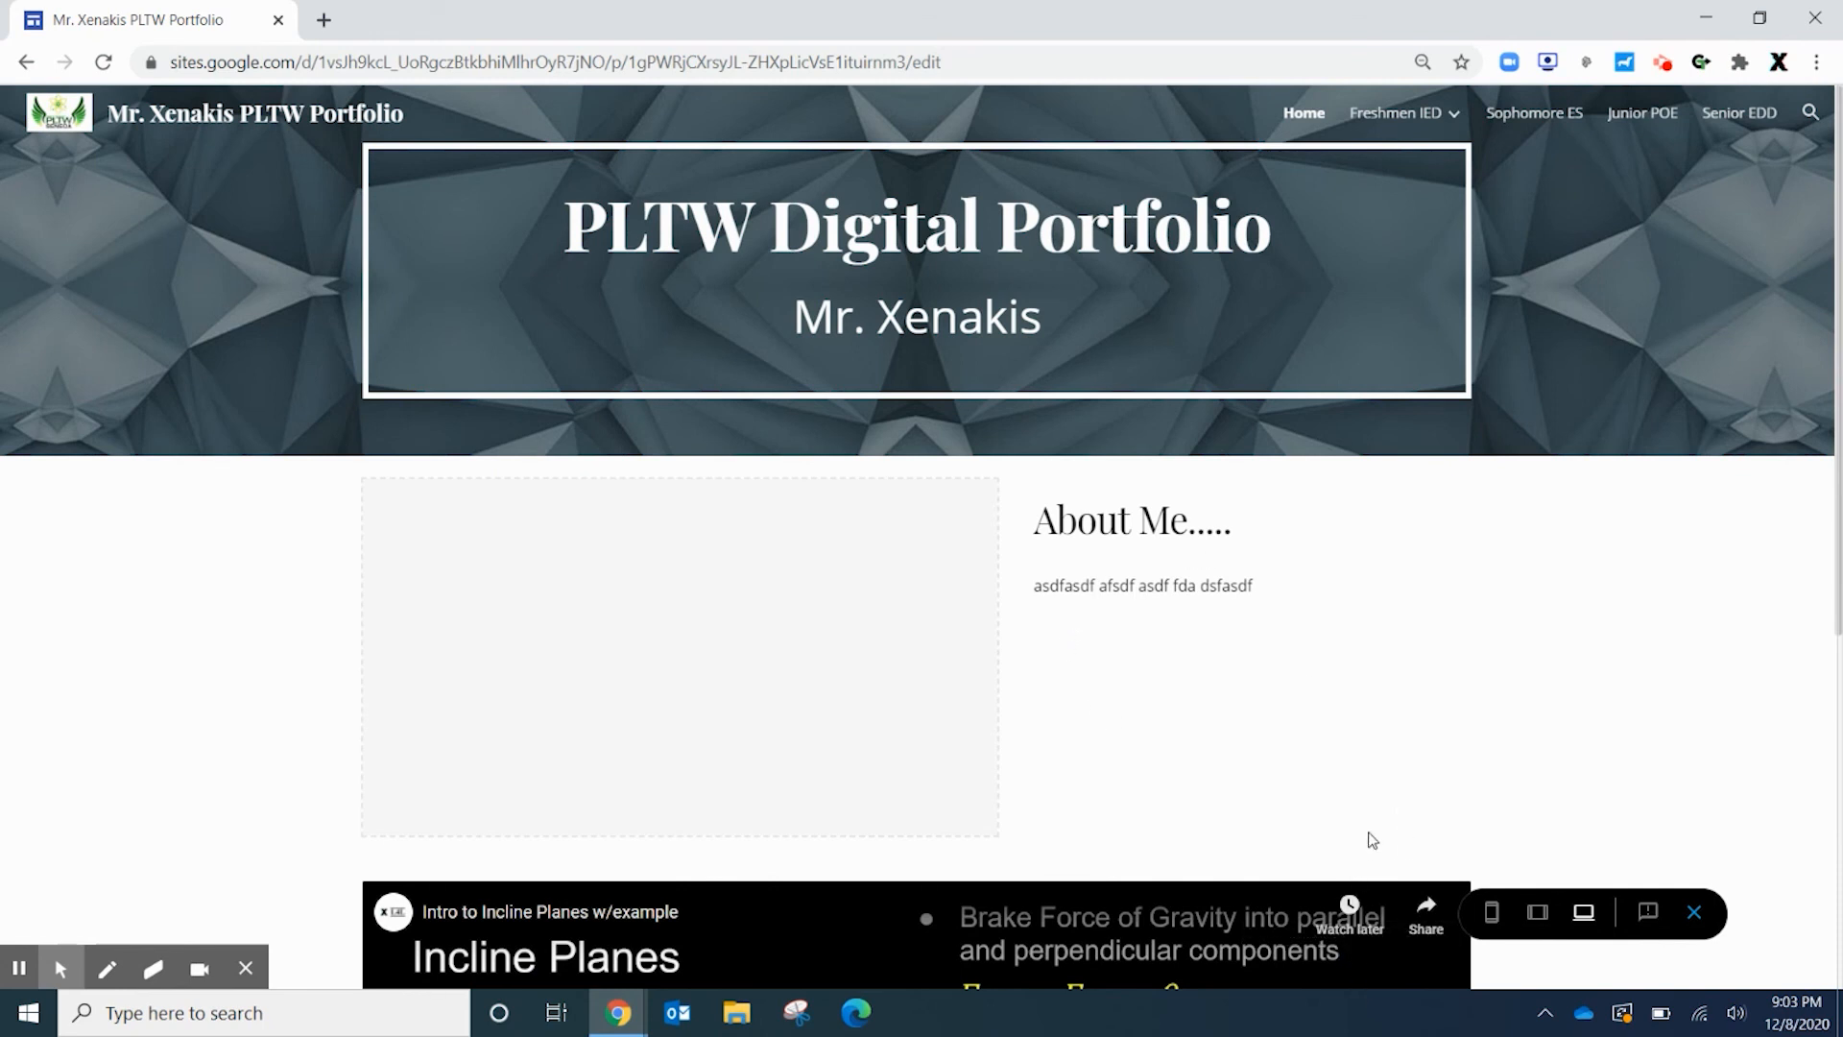
{"action": "scroll", "coordinate": [1365, 839], "scroll_direction": "down", "scroll_amount": 5}
{"action": "scroll", "coordinate": [908, 677], "scroll_direction": "down", "scroll_amount": 1}
{"action": "scroll", "coordinate": [1423, 705], "scroll_direction": "up", "scroll_amount": 6}
{"action": "left_click", "coordinate": [1437, 112]}
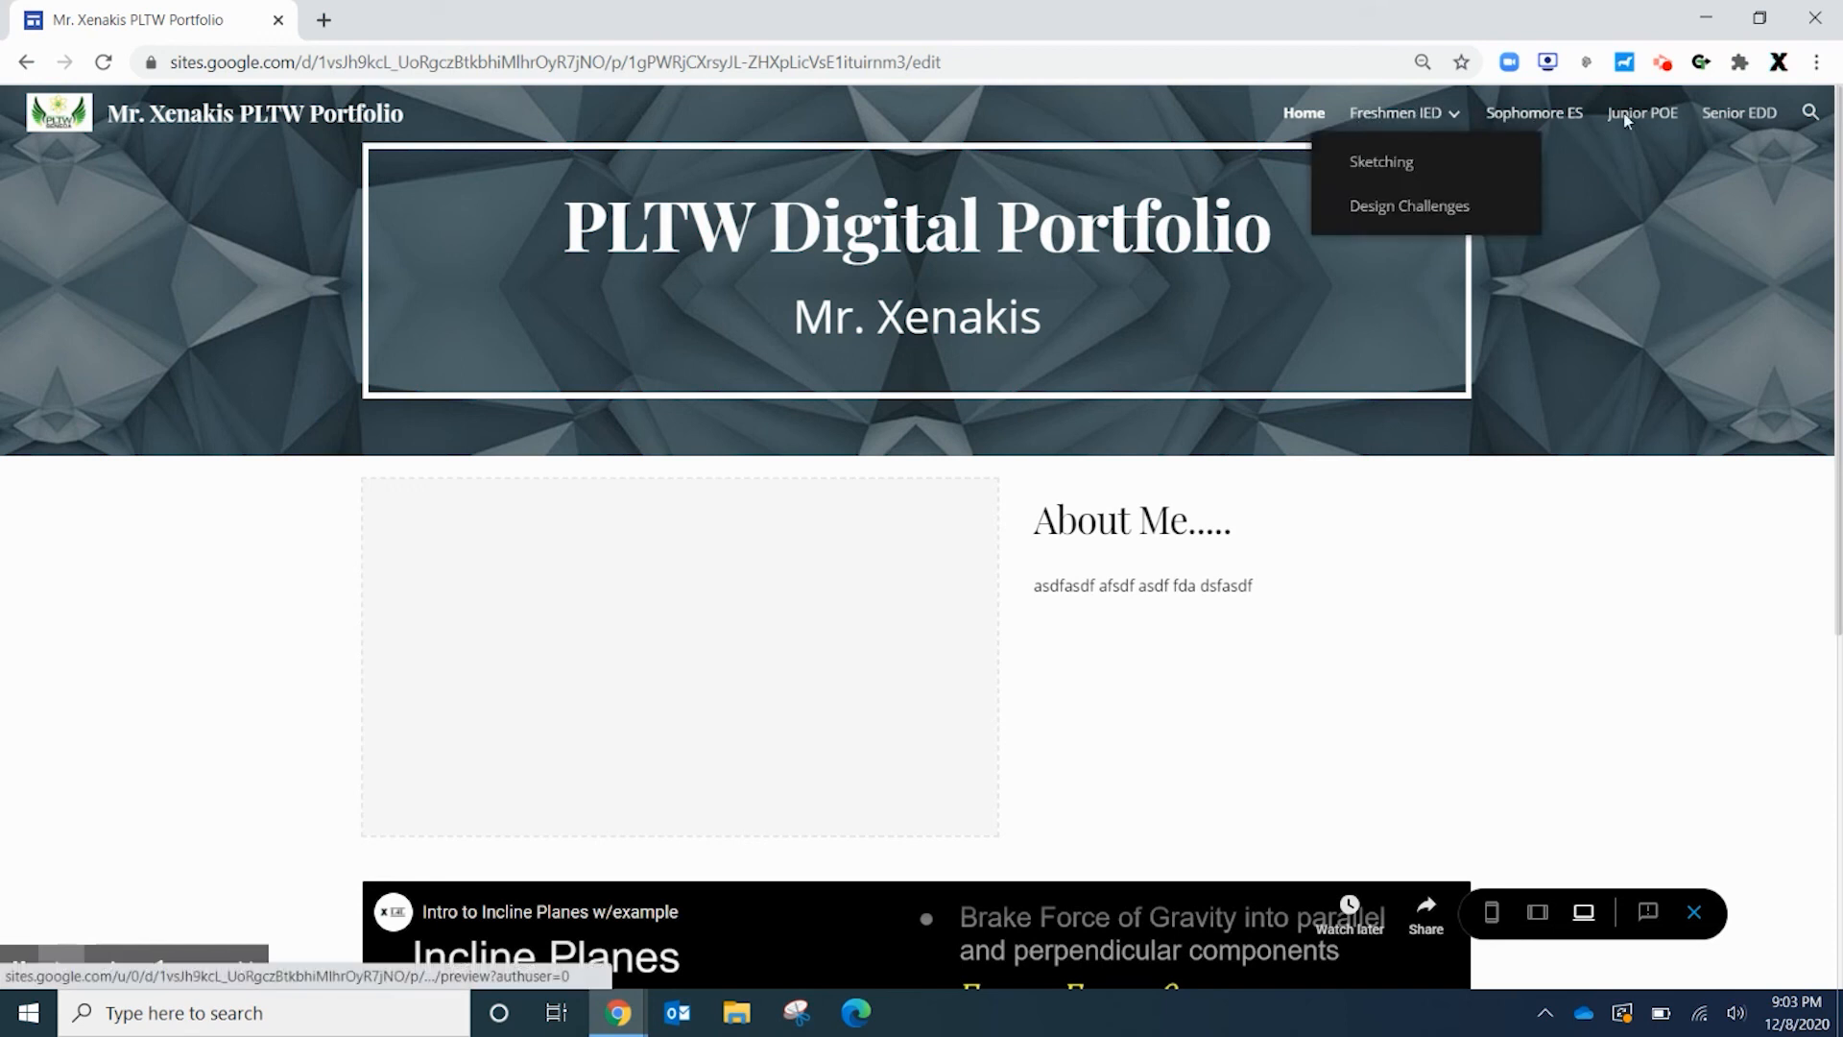
{"action": "mouse_move", "coordinate": [1366, 115]}
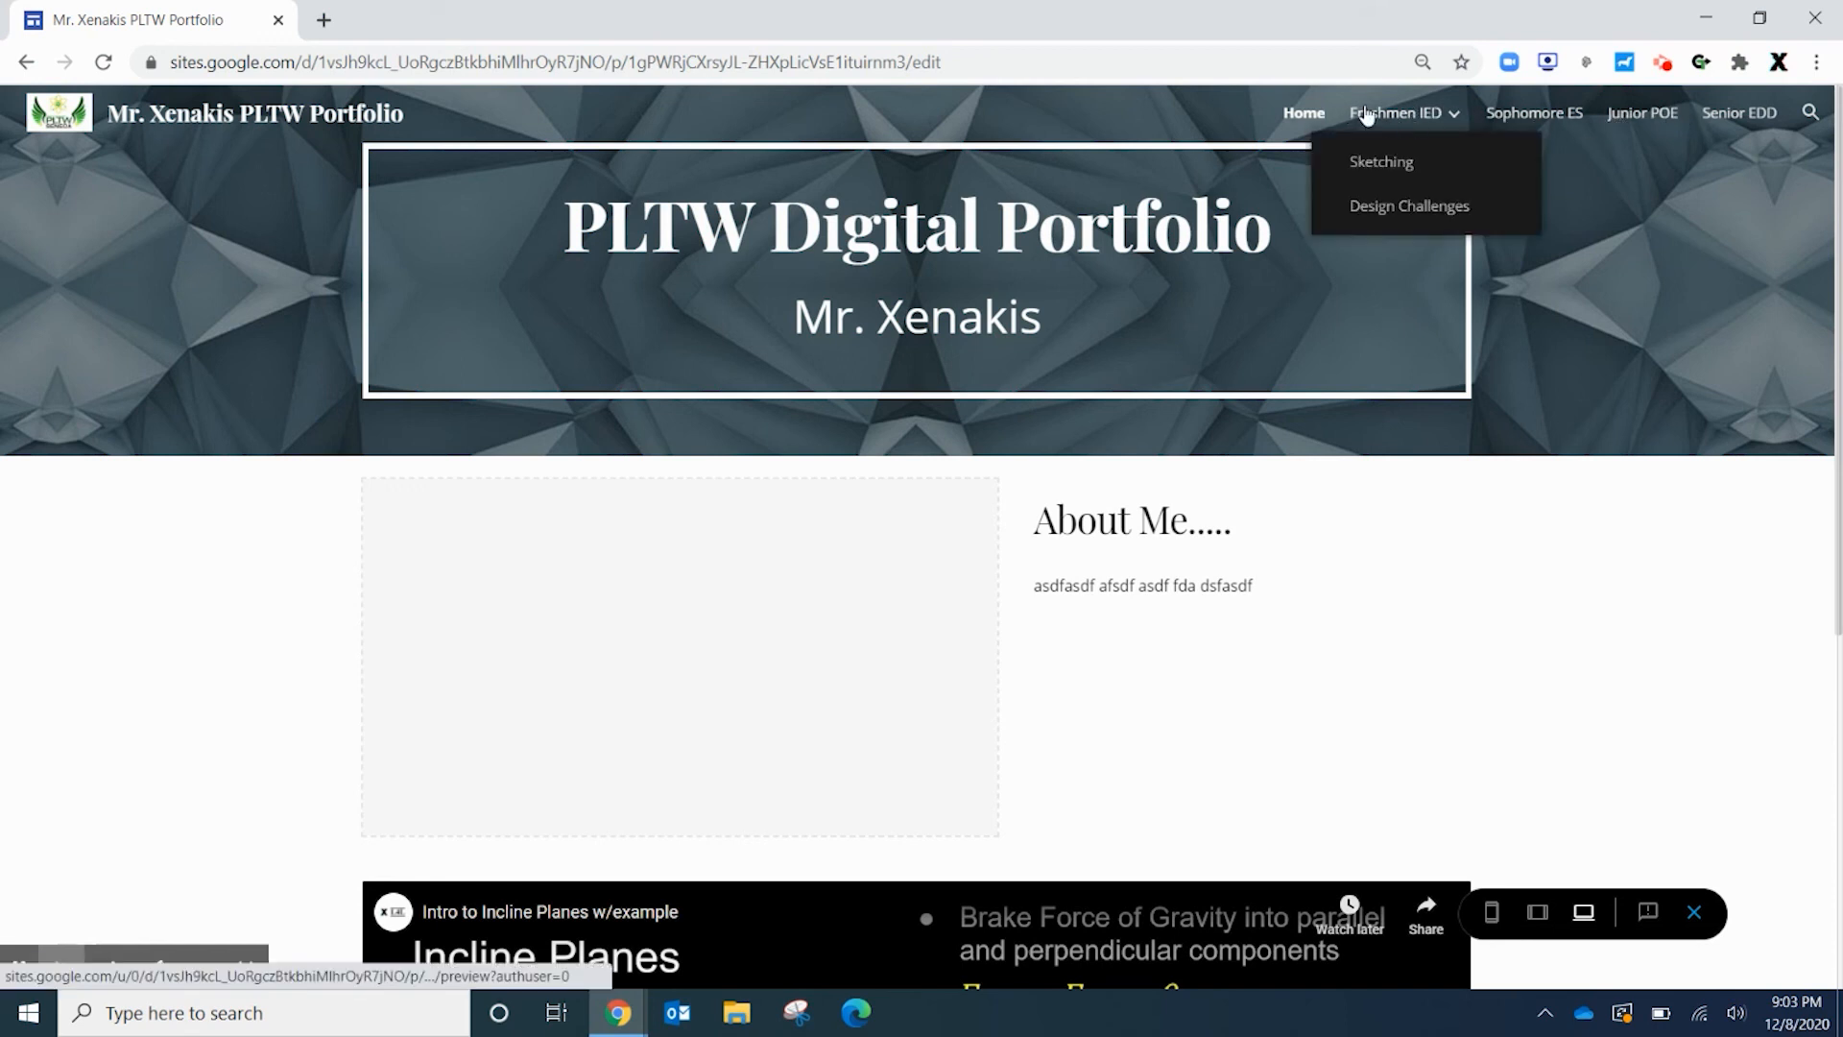